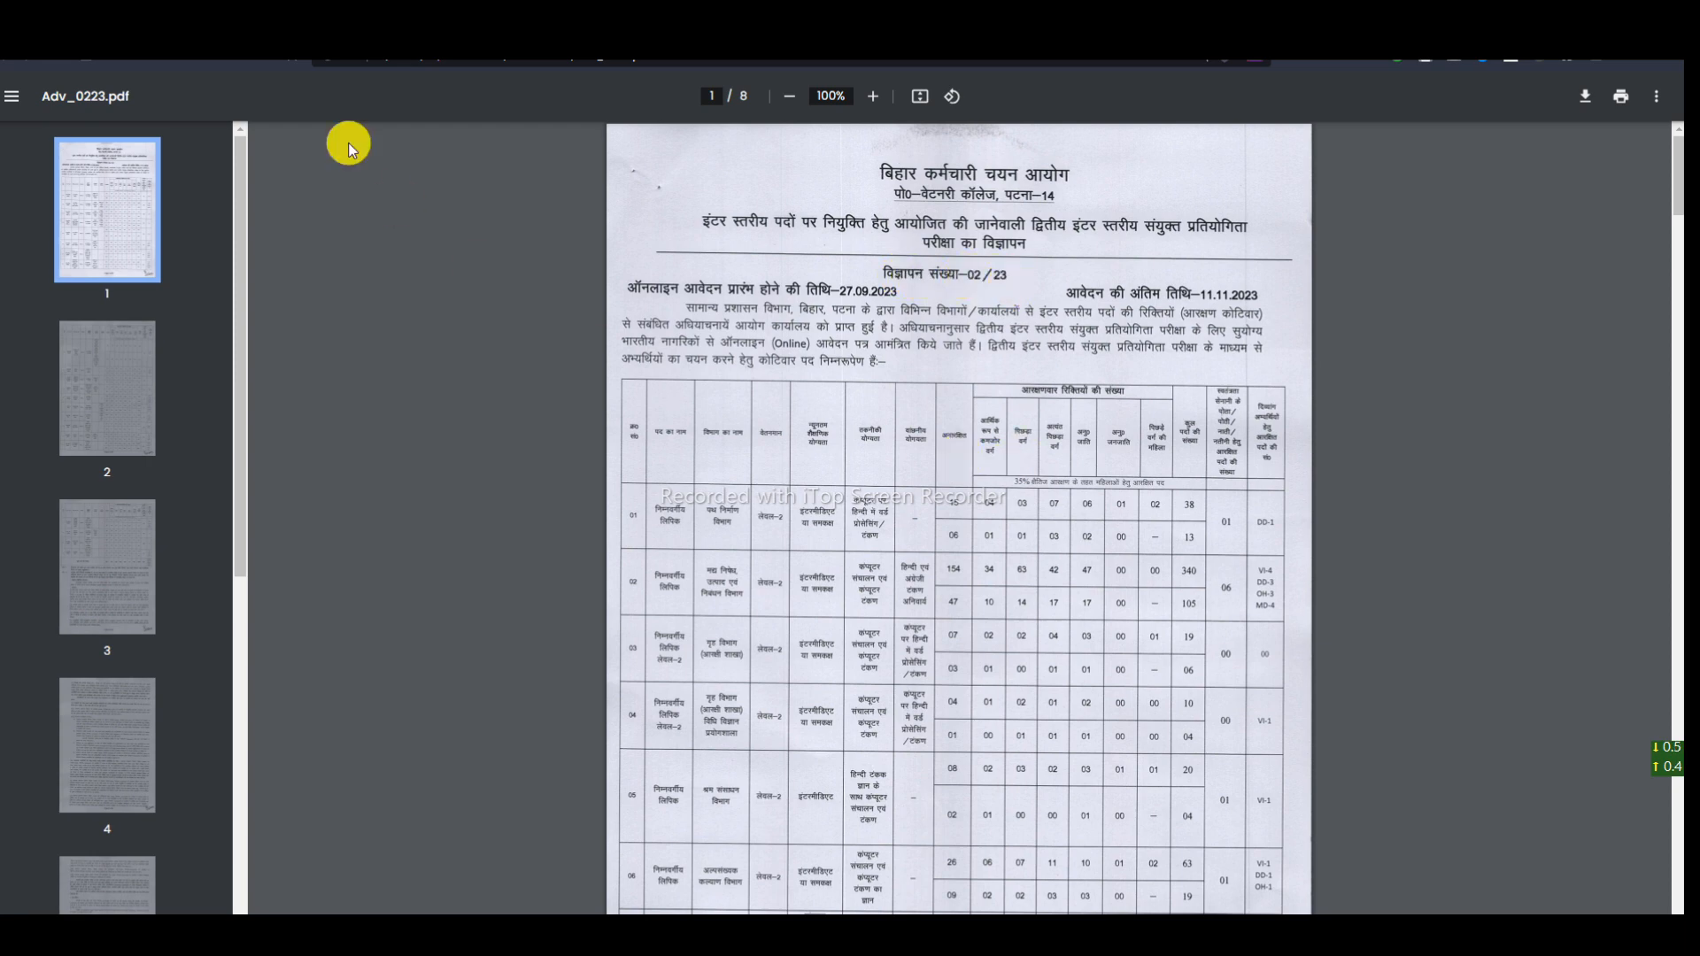
- Look through the advertisement PDF, then return to the BSSC home page listing the 11-11-2023 closing date
scroll(886, 611, down, 7)
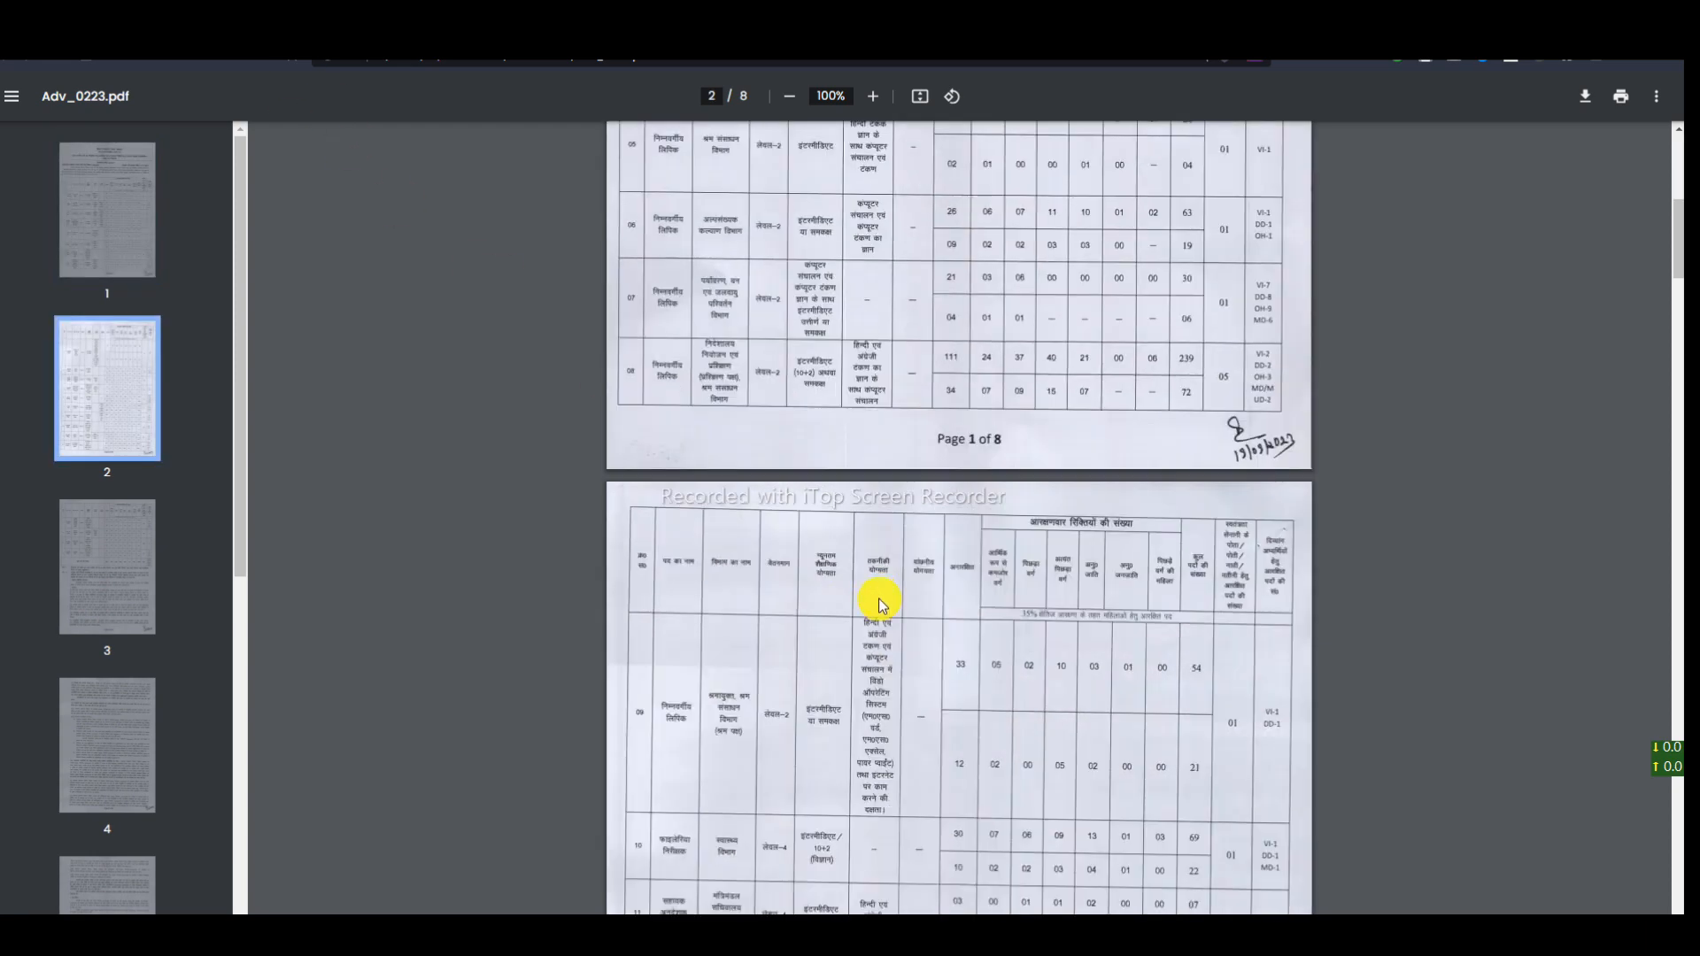
scroll(872, 571, up, 7)
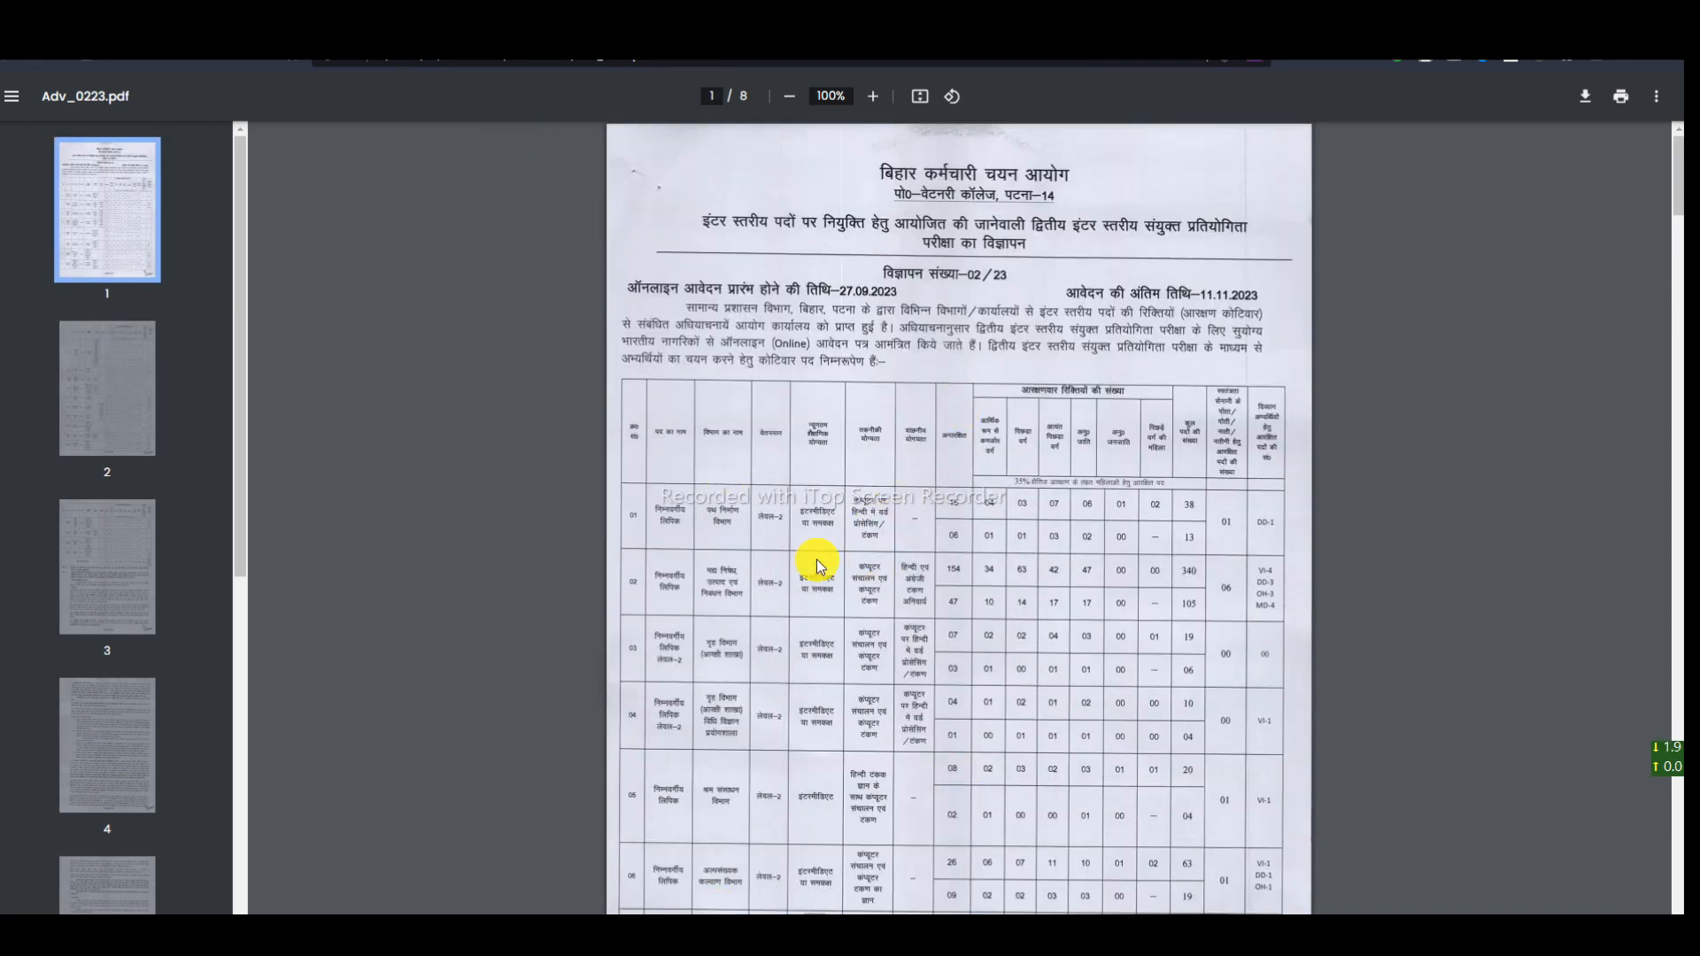
click(531, 40)
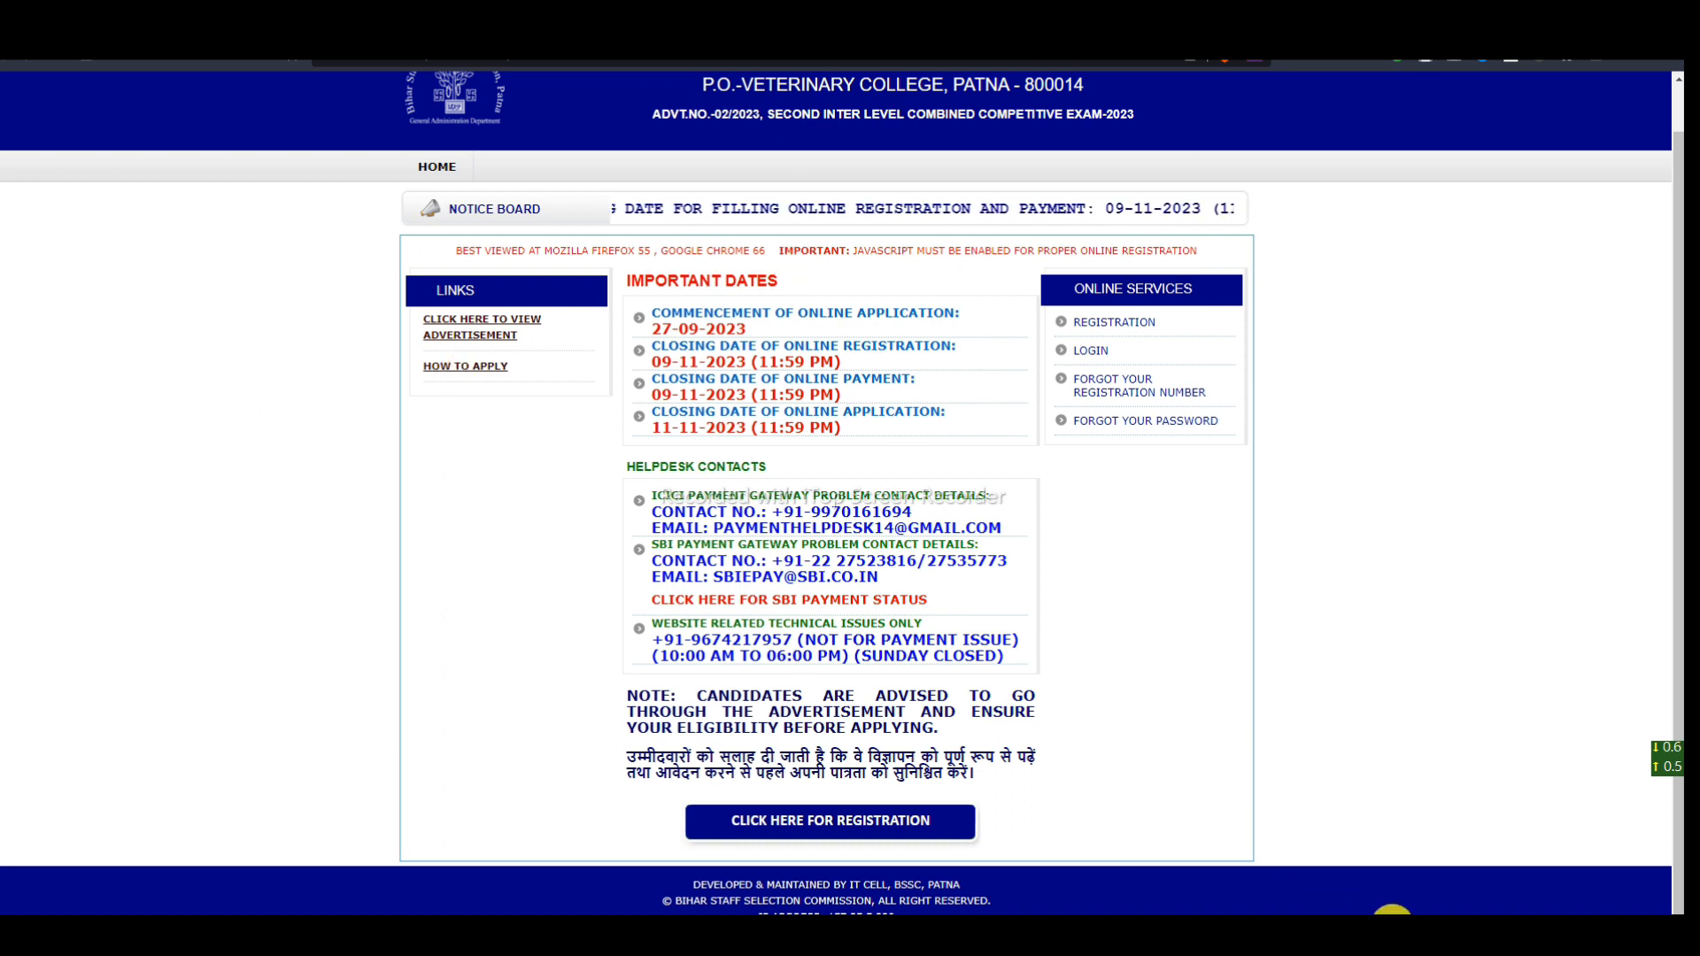
- Mark the helpdesk details with red ticks, clear them, and open the new candidate registration form
mouse_move(166, 522)
mouse_down()
mouse_move(189, 581)
mouse_move(267, 512)
mouse_up()
drag(226, 590, 353, 515)
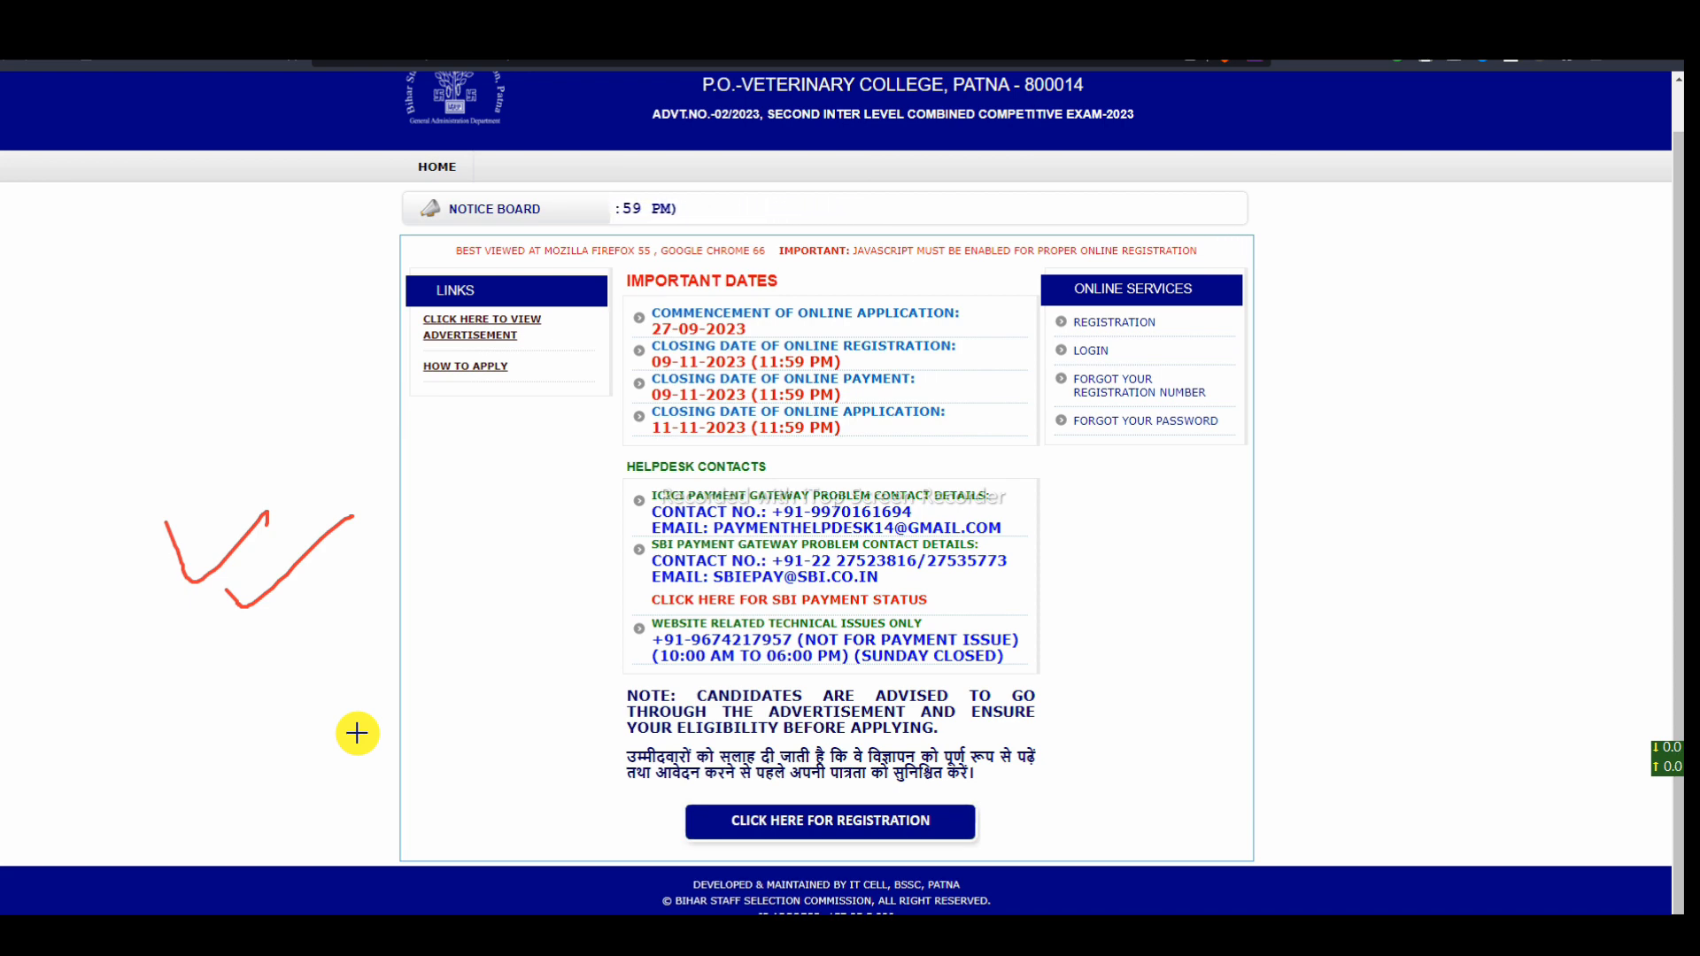
mouse_move(622, 815)
mouse_down()
mouse_move(657, 843)
mouse_move(699, 819)
mouse_up()
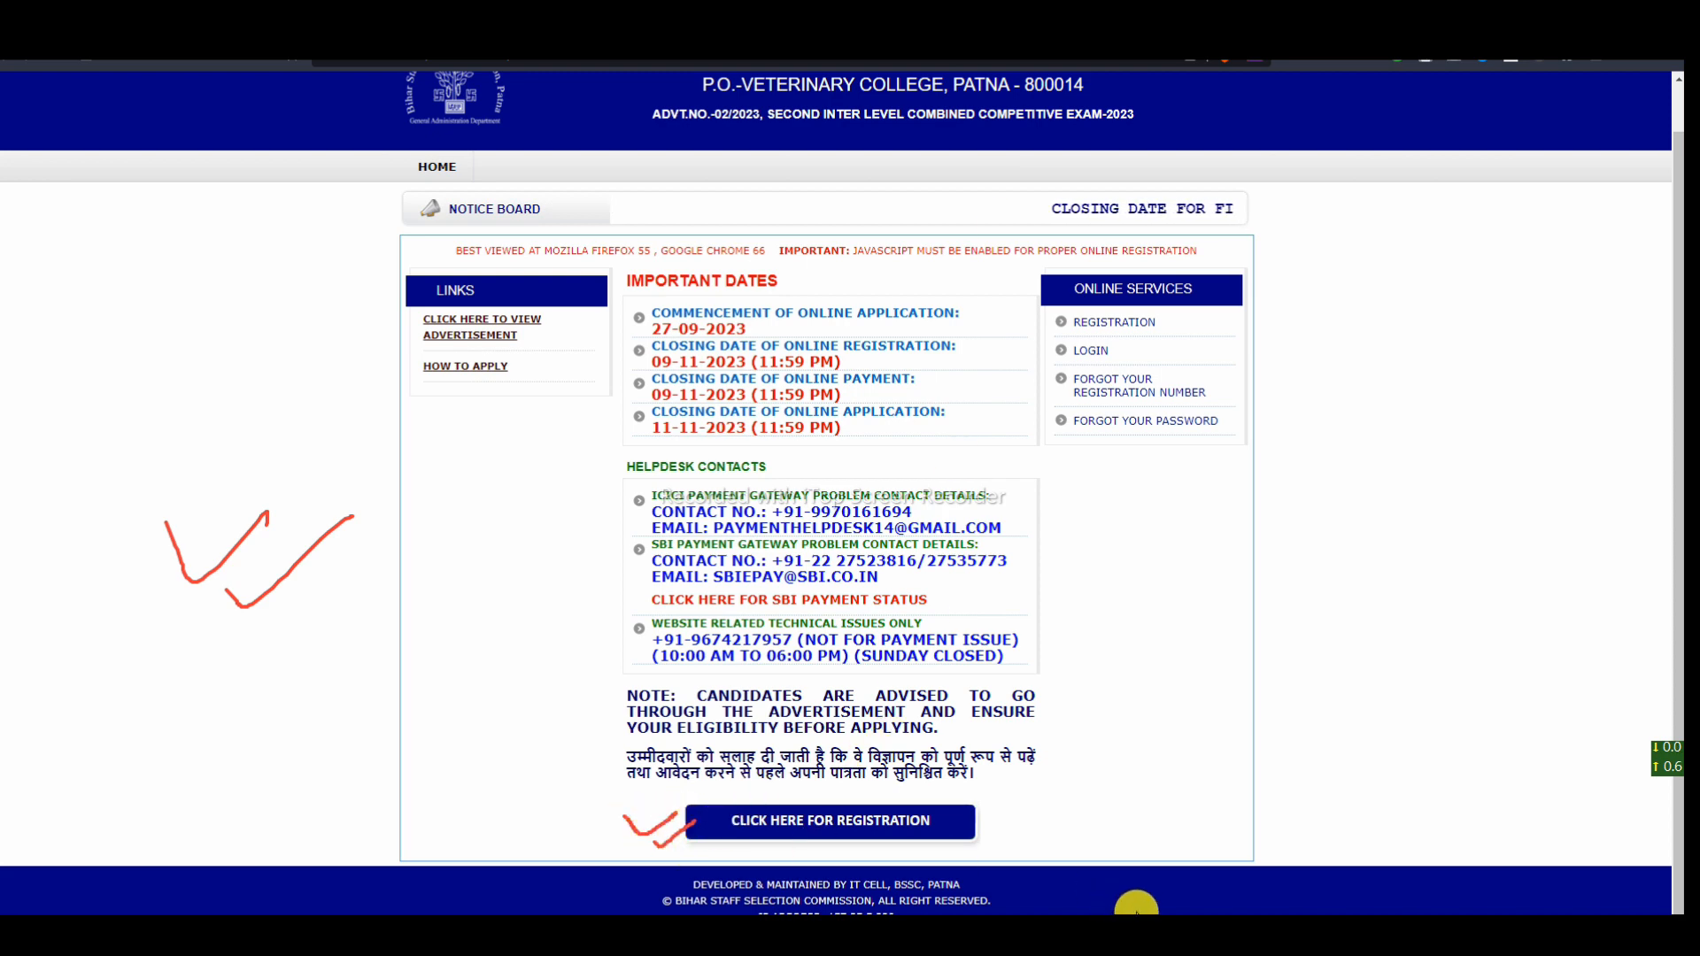
click(1139, 912)
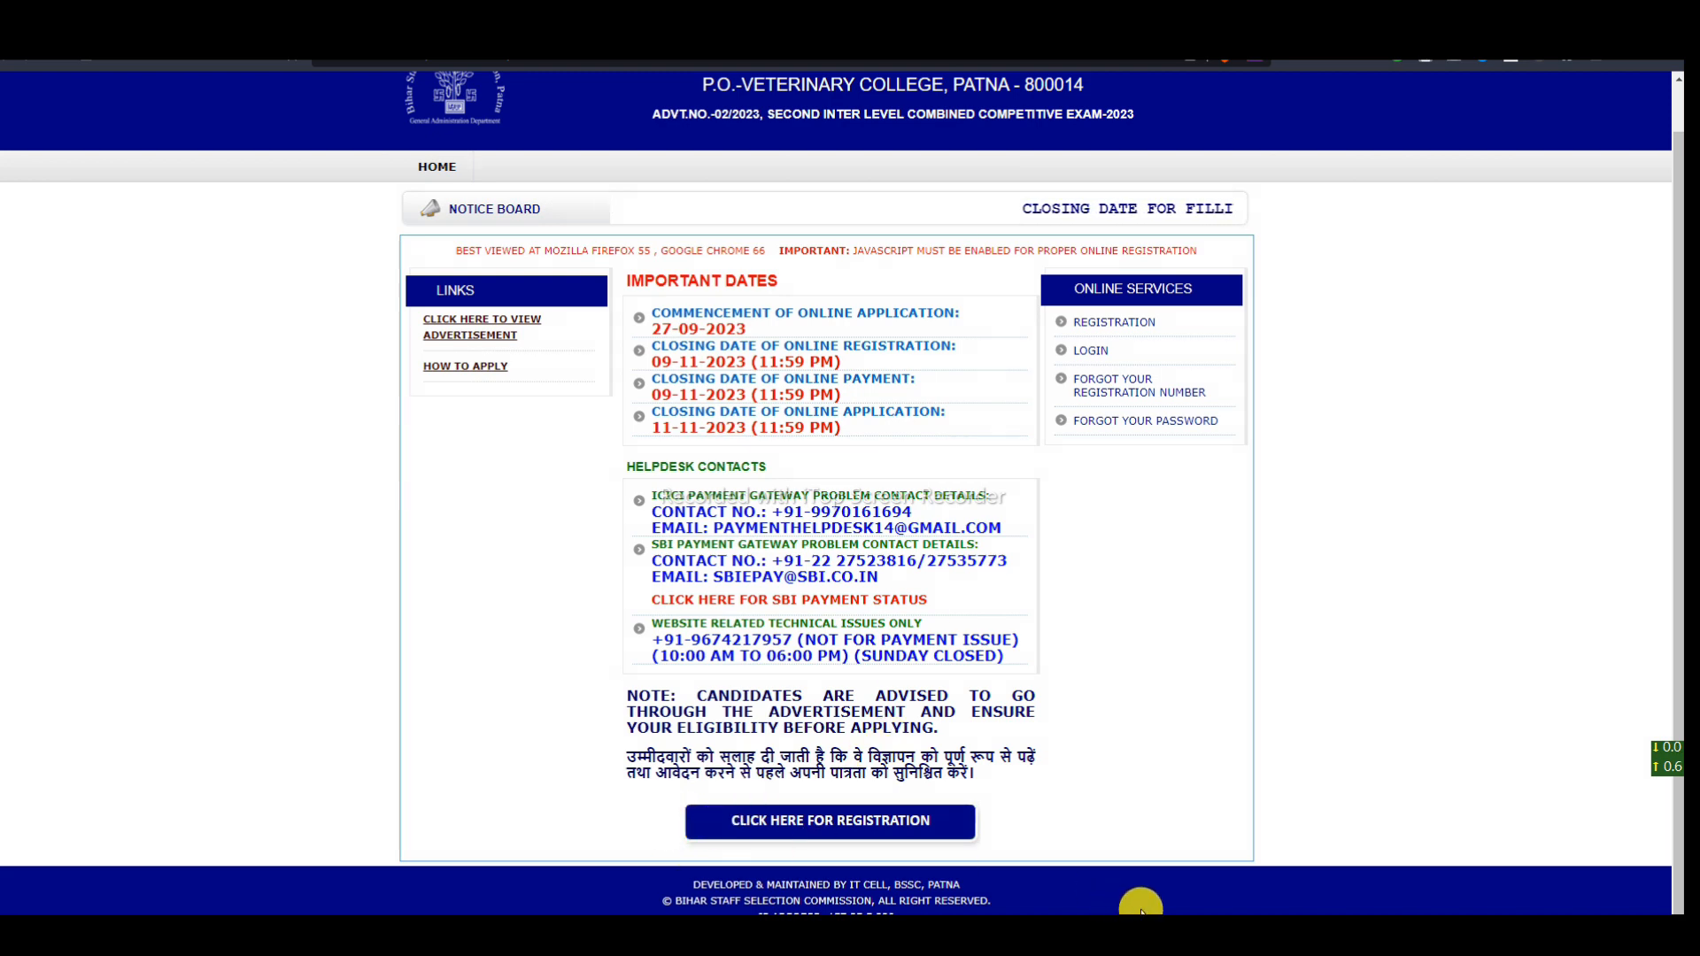
click(897, 832)
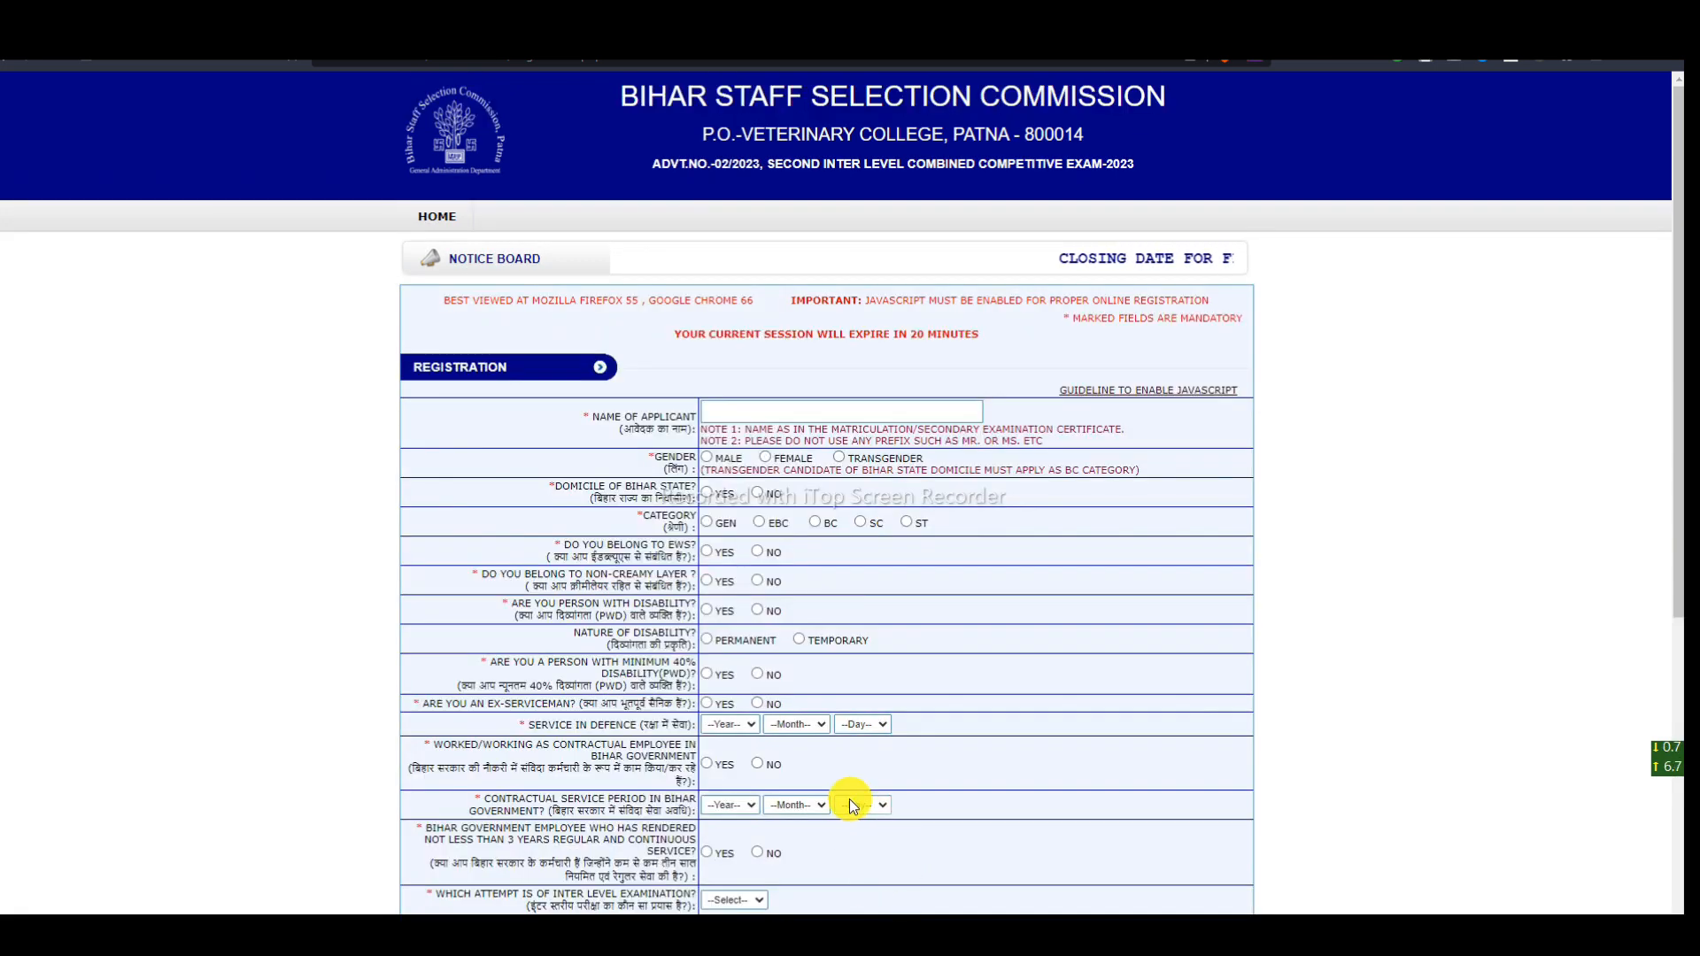
scroll(758, 677, down, 5)
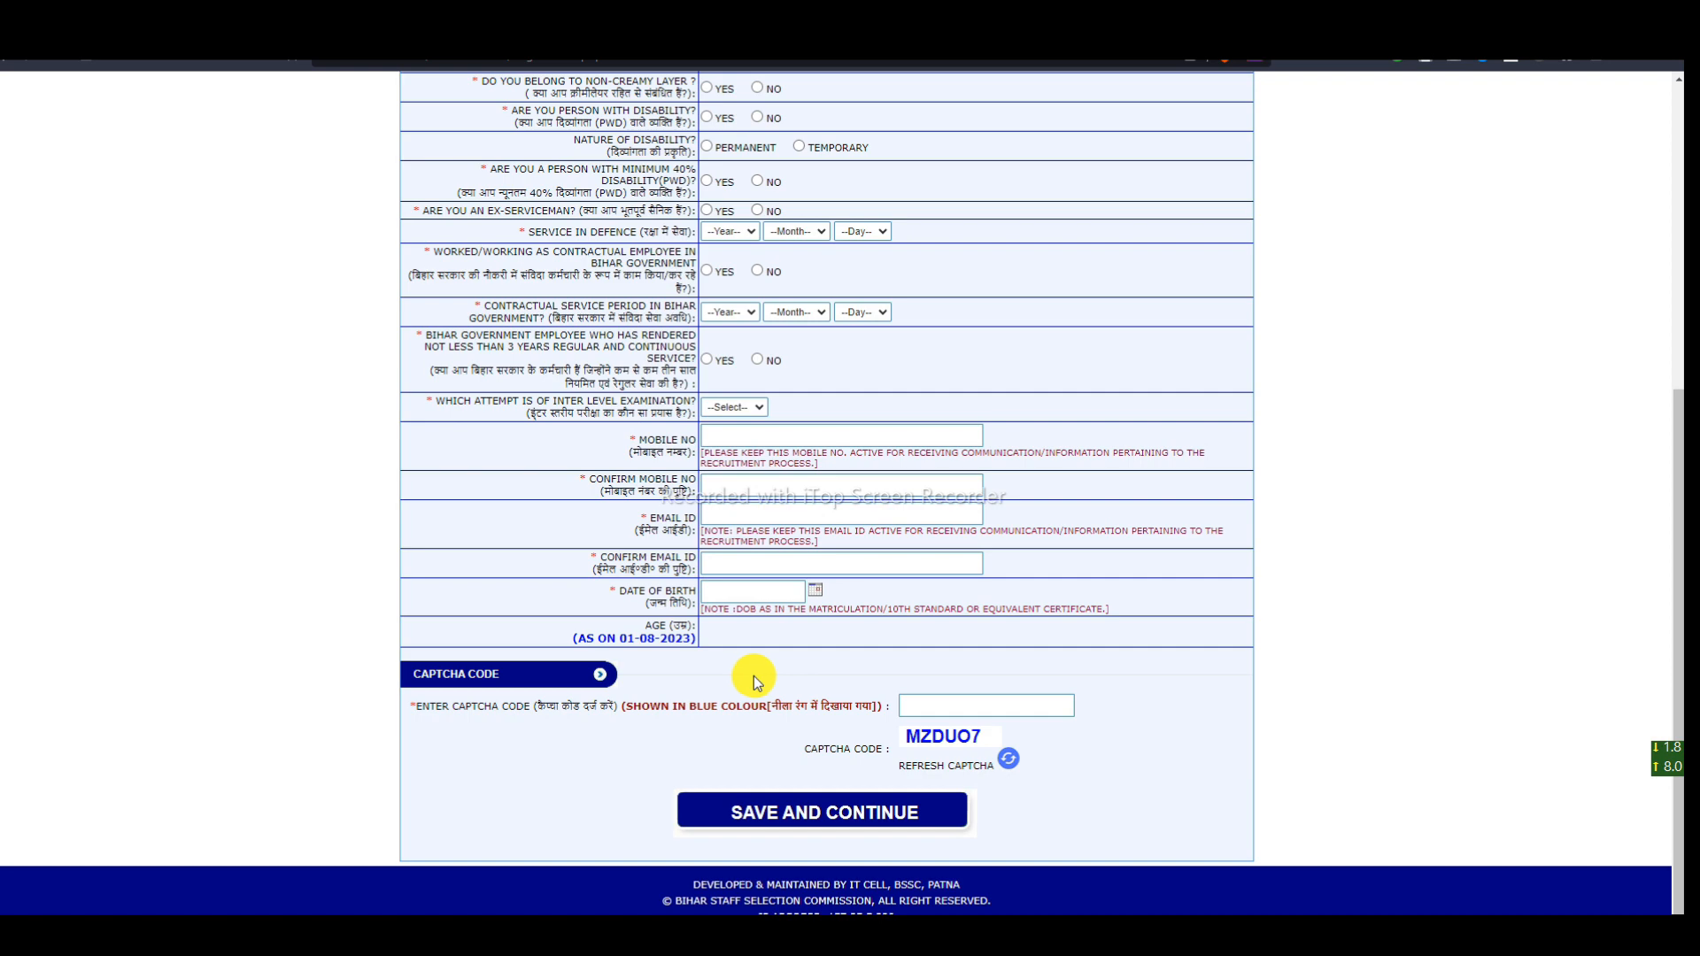
scroll(752, 677, up, 5)
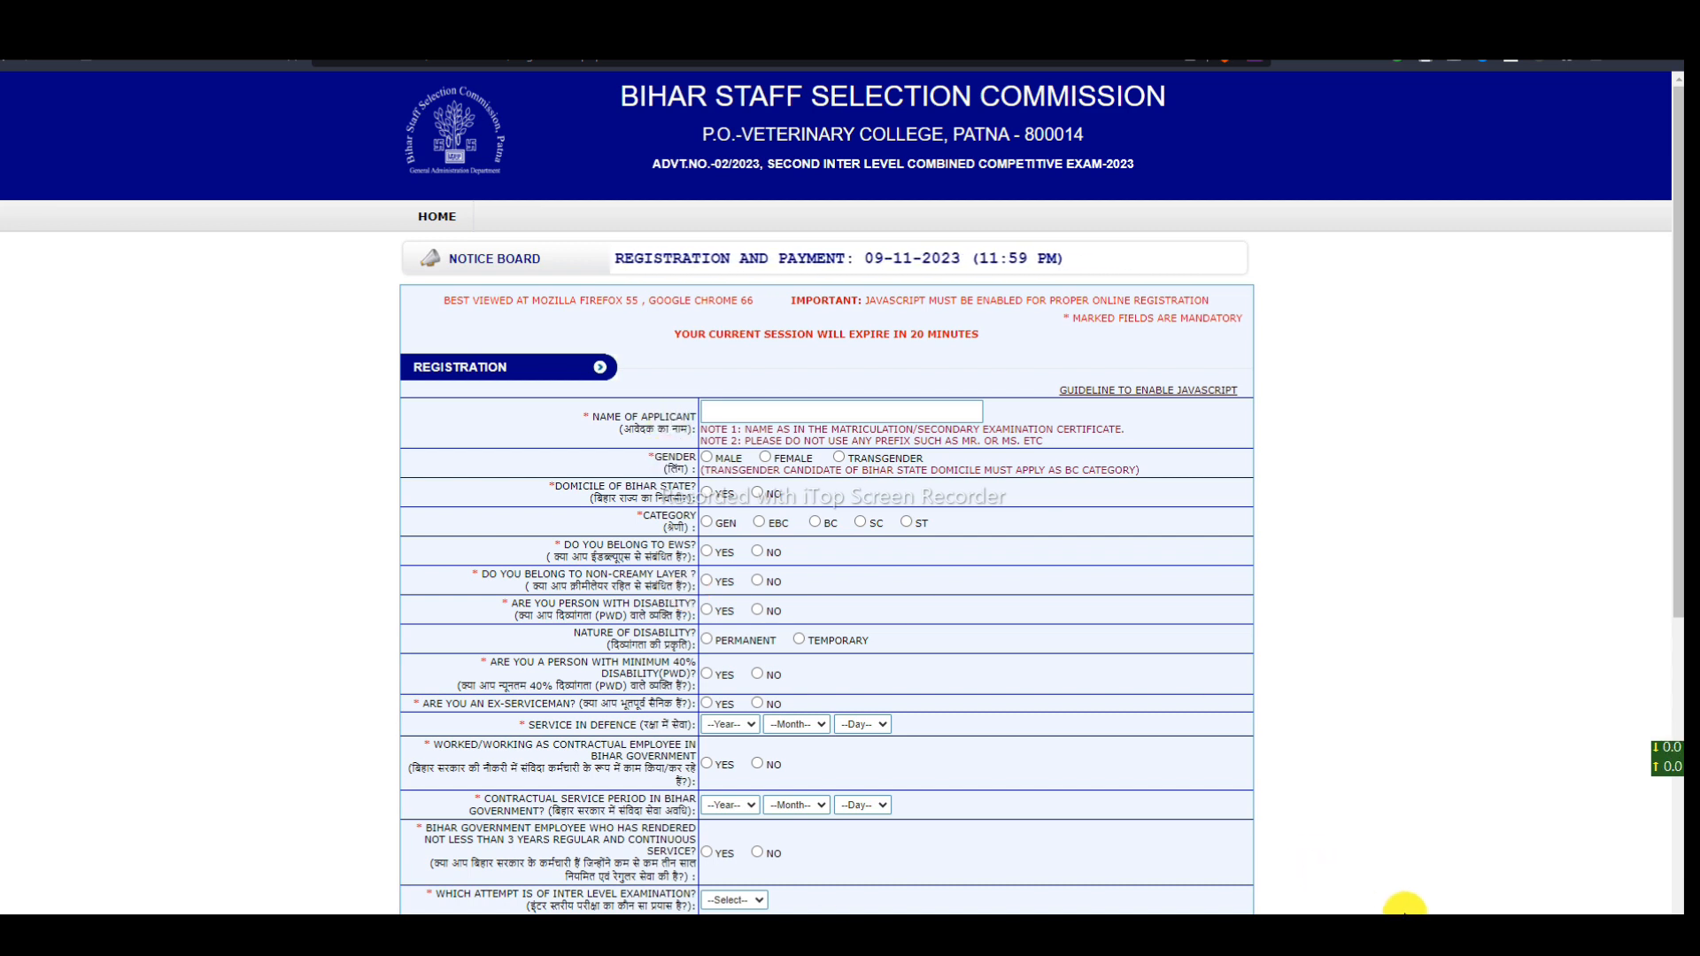
drag(582, 413, 634, 414)
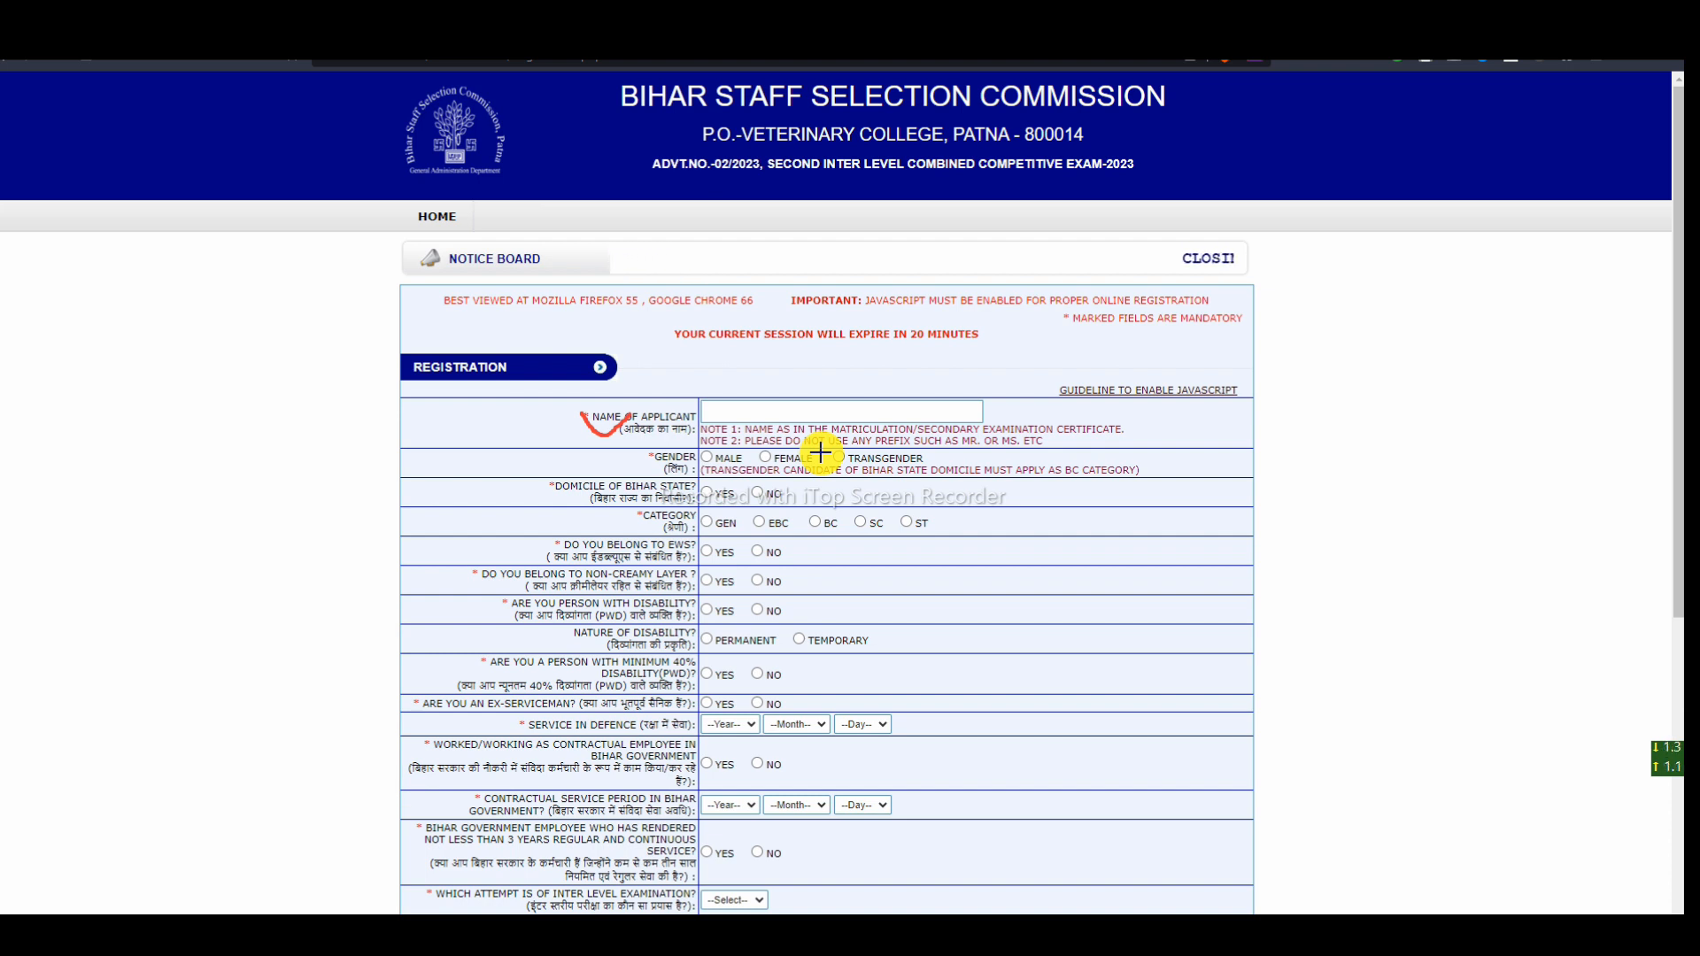
- Tick the name and gender entries in red, clear the marks, and select Male as gender
drag(868, 409, 934, 373)
drag(610, 452, 656, 443)
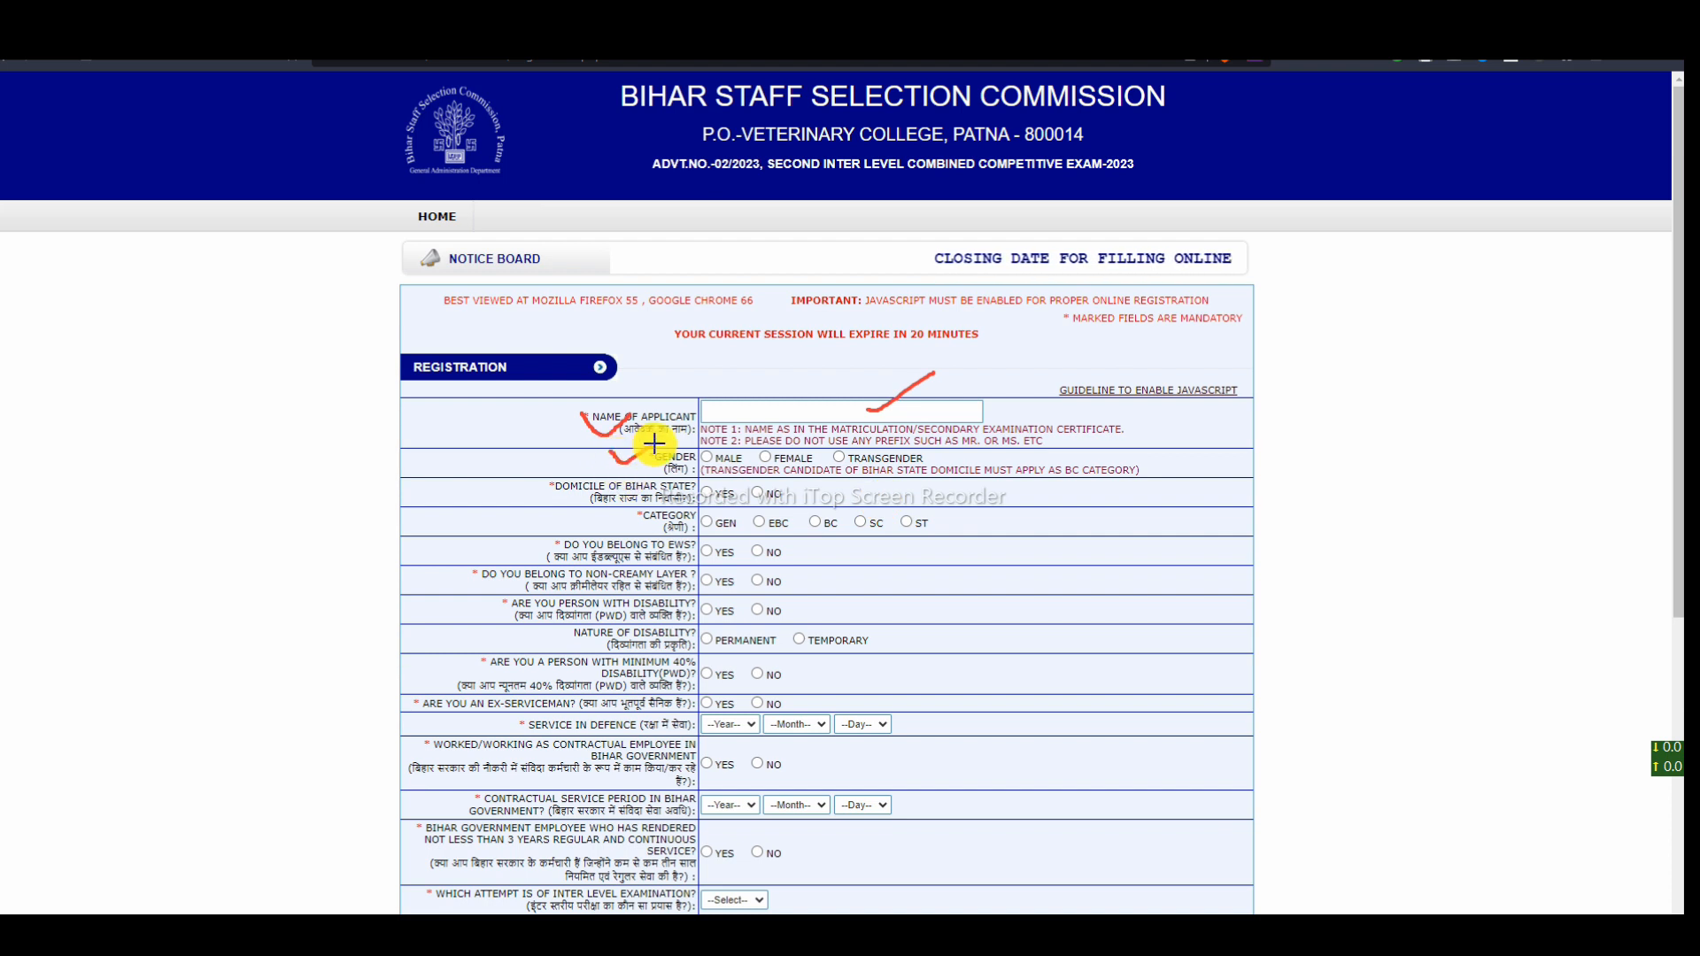
click(1142, 916)
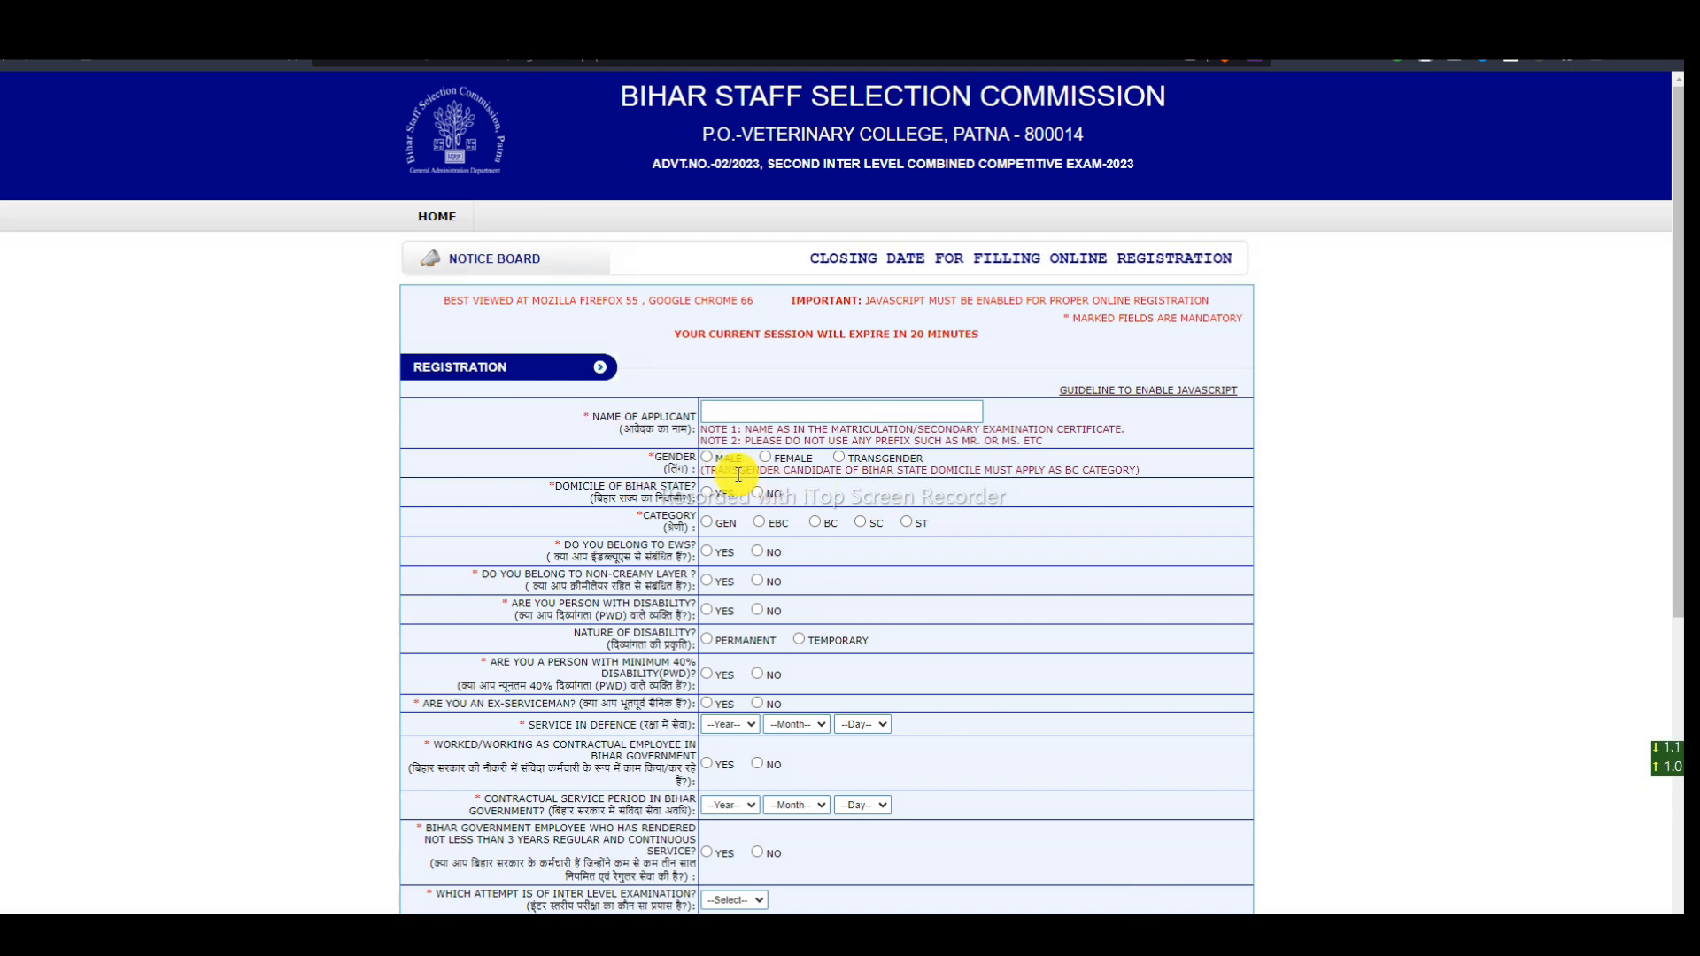
click(706, 457)
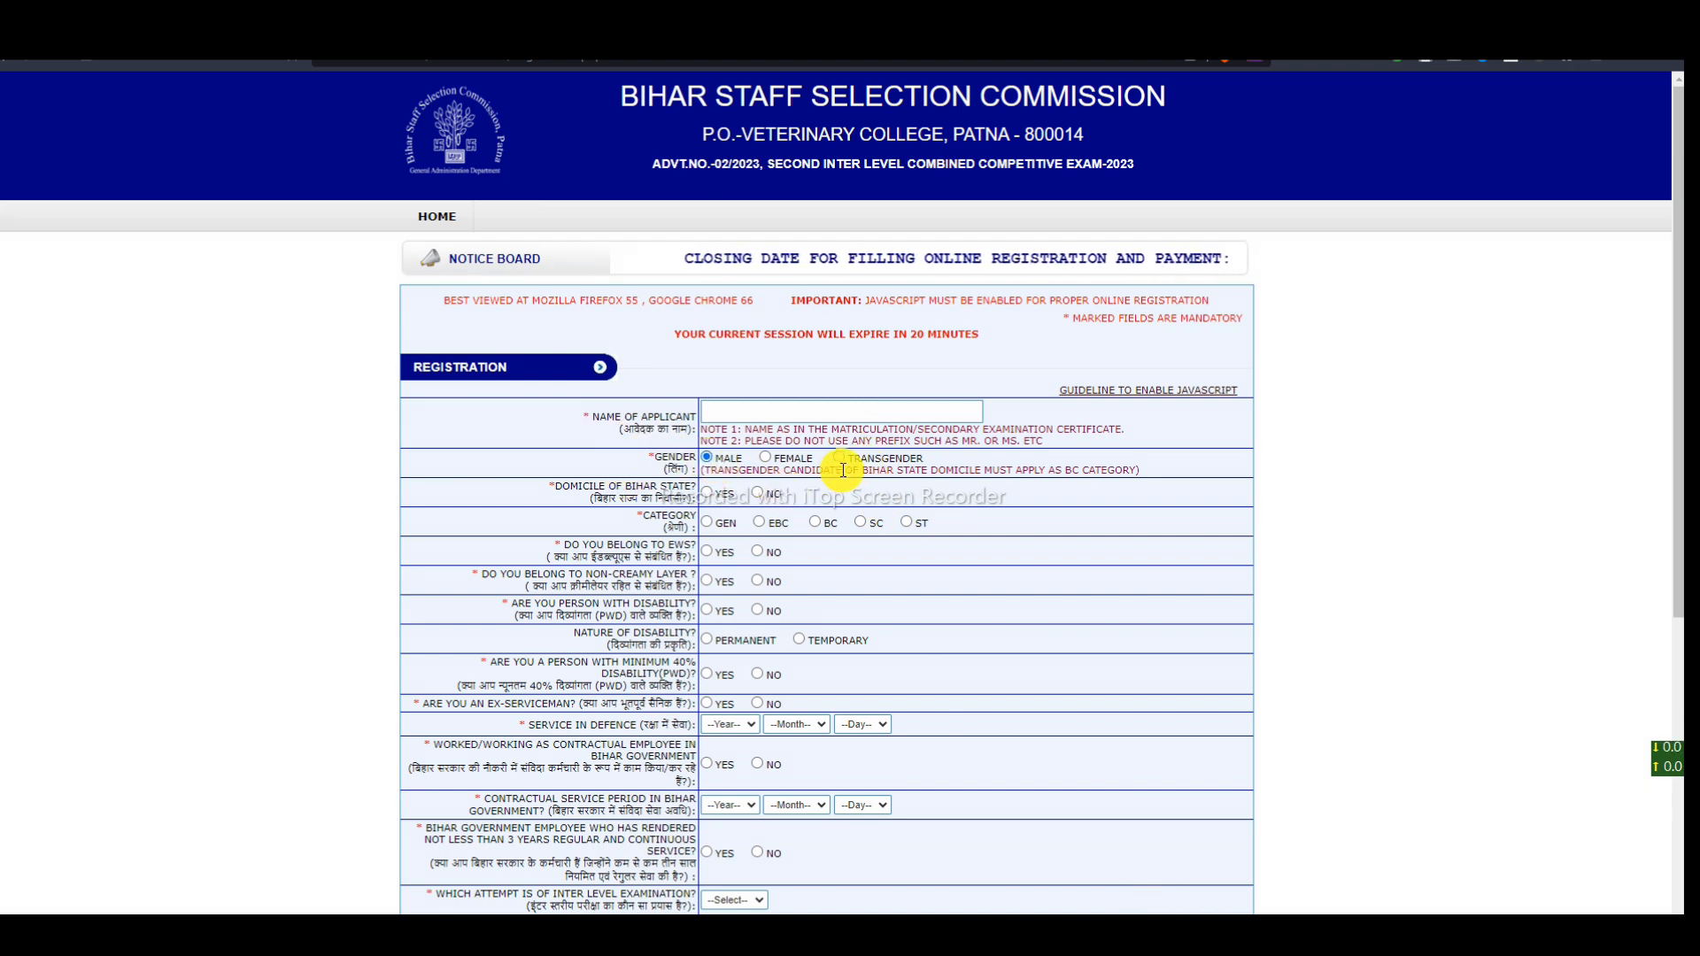
- Answer Yes to Bihar domicile, then try No and dismiss the other-state category warning
drag(561, 486, 684, 486)
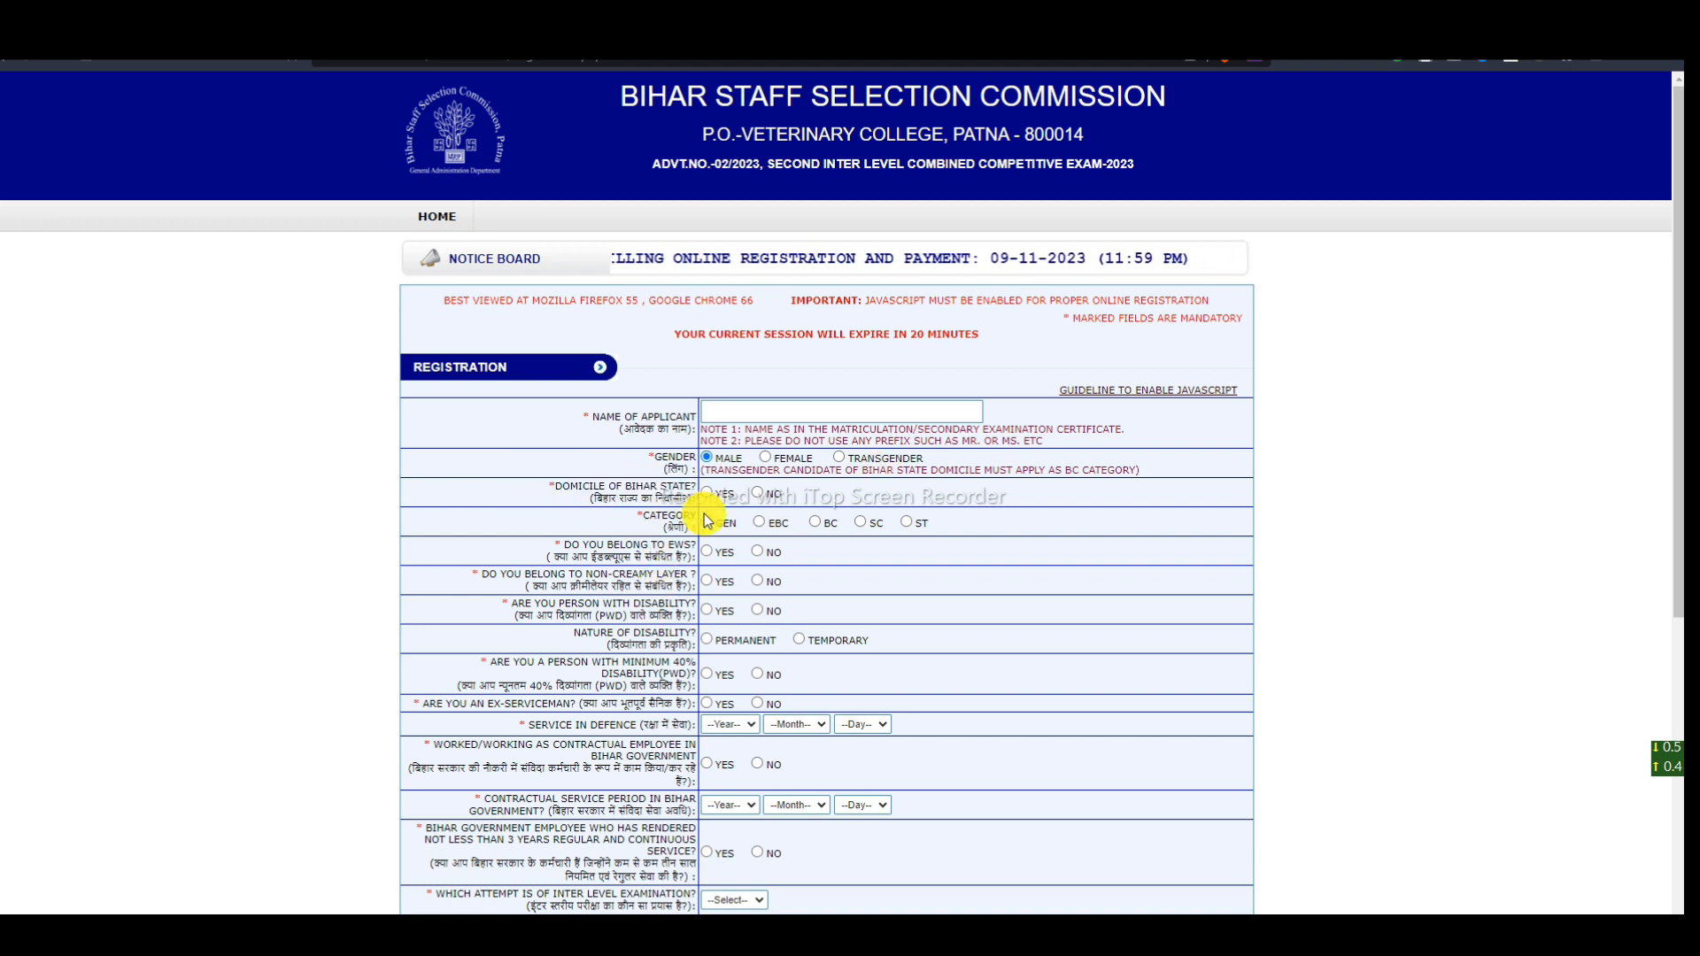
click(707, 494)
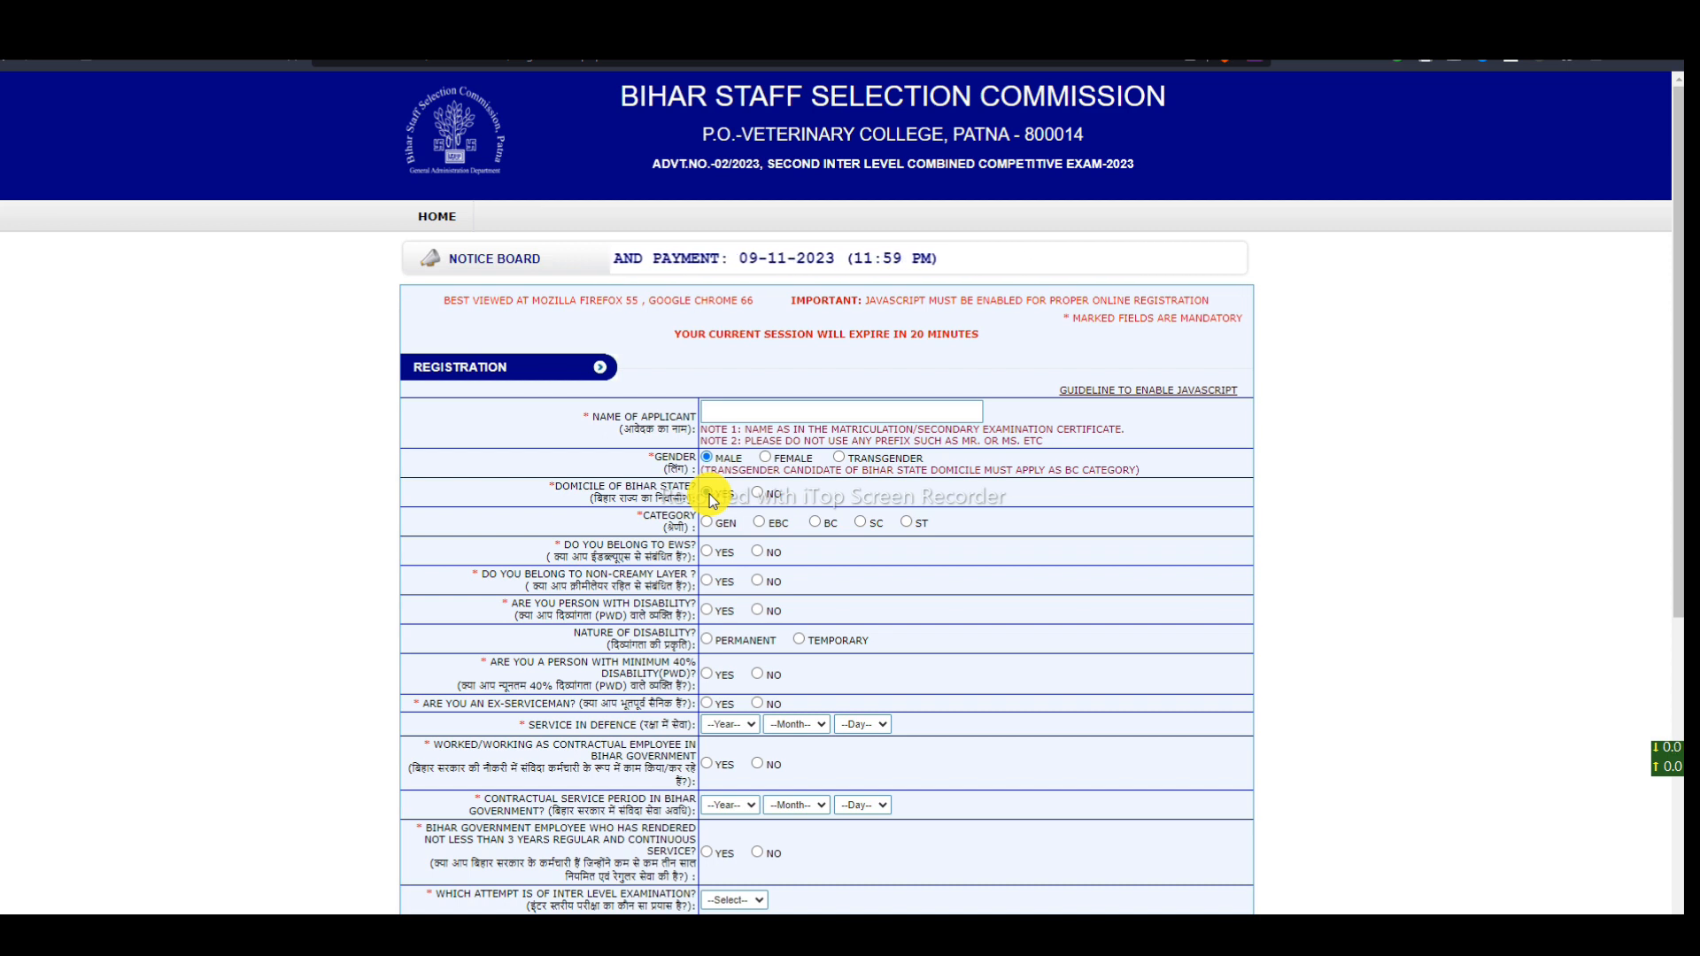
click(709, 494)
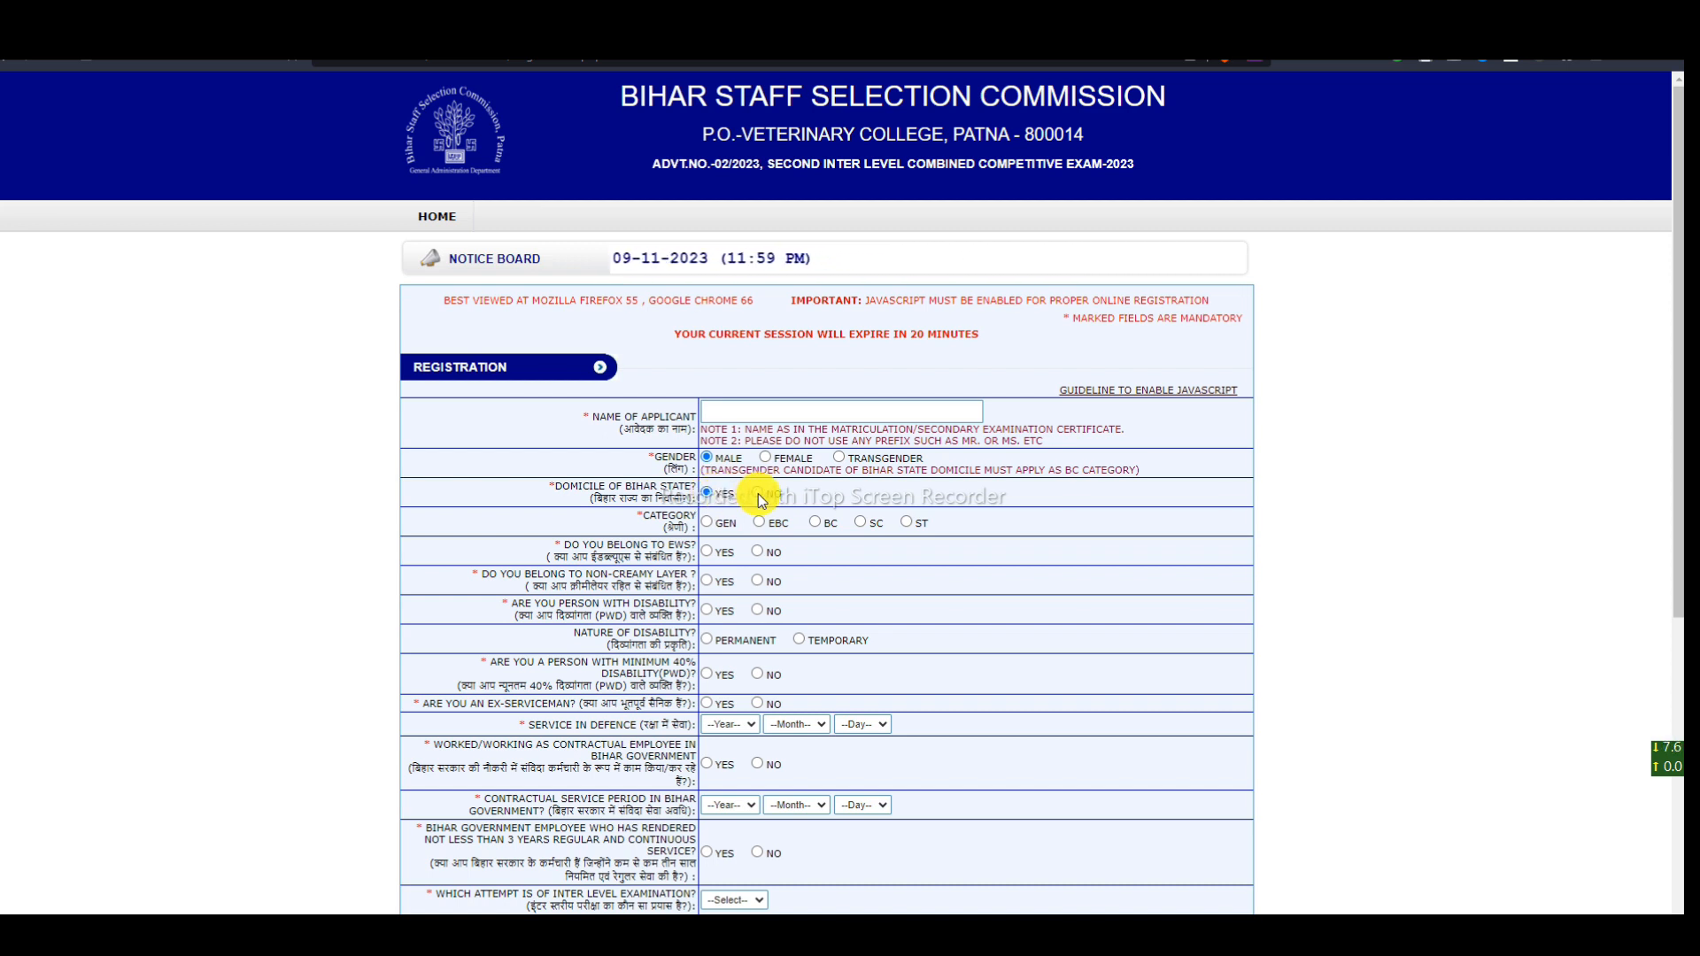
click(758, 493)
click(985, 177)
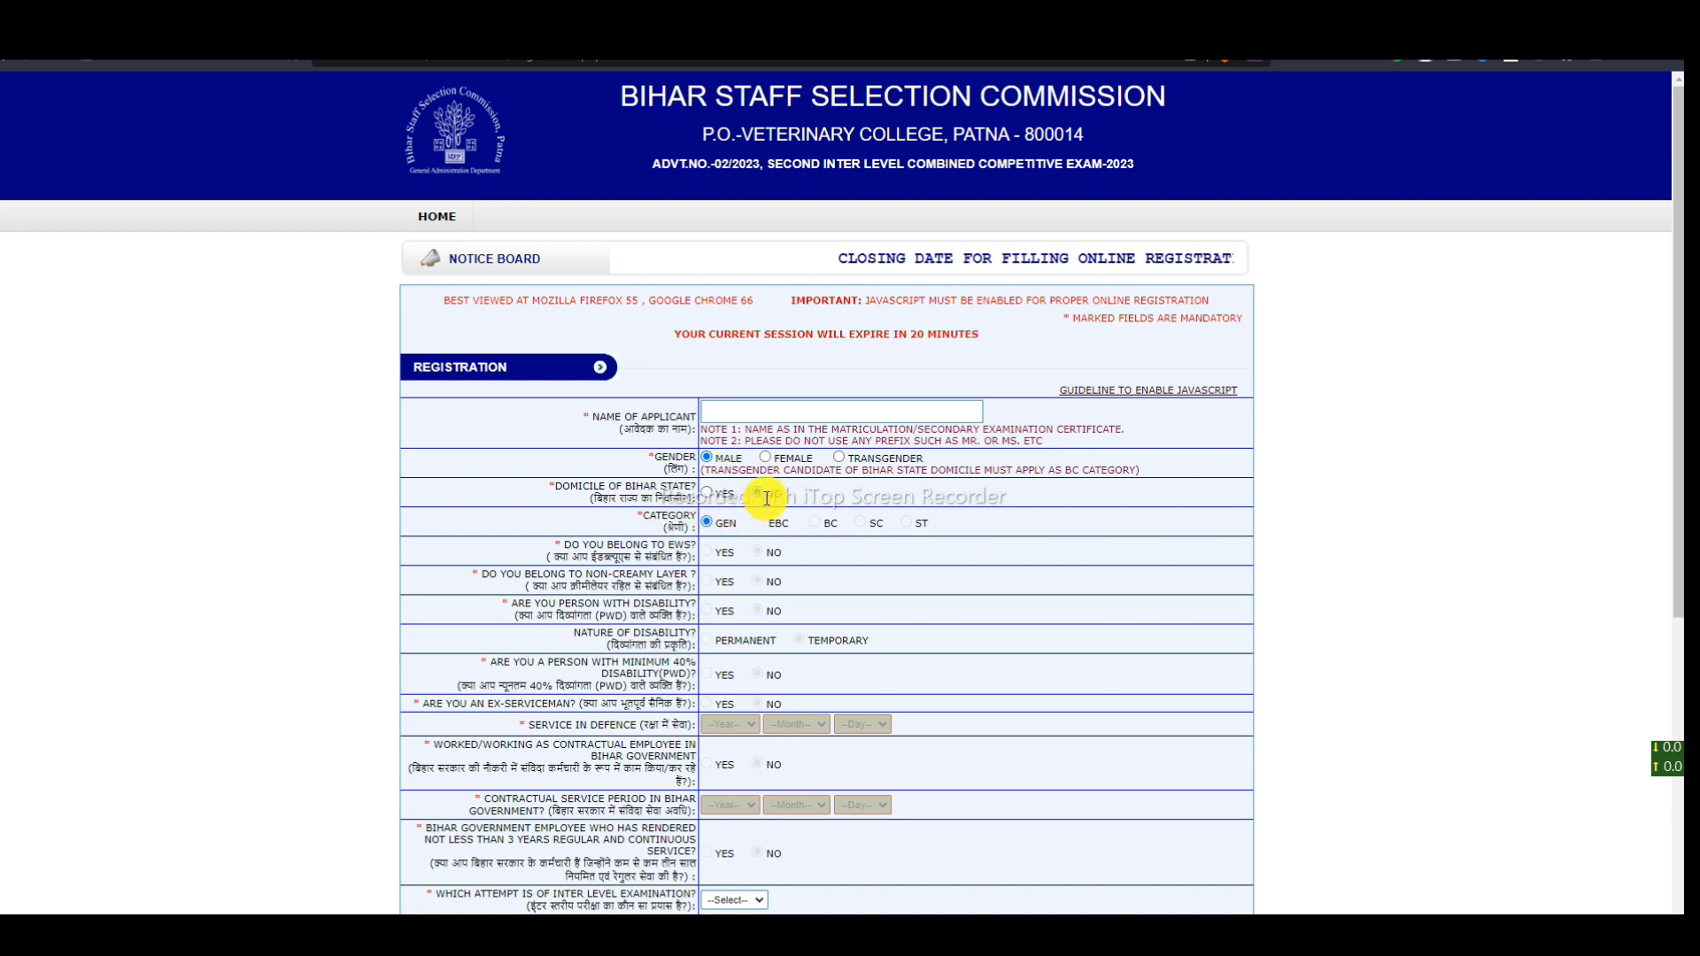
- Switch Bihar domicile back to Yes and point out the GEN, EBC, BC, SC category choices
drag(644, 518, 740, 524)
click(759, 567)
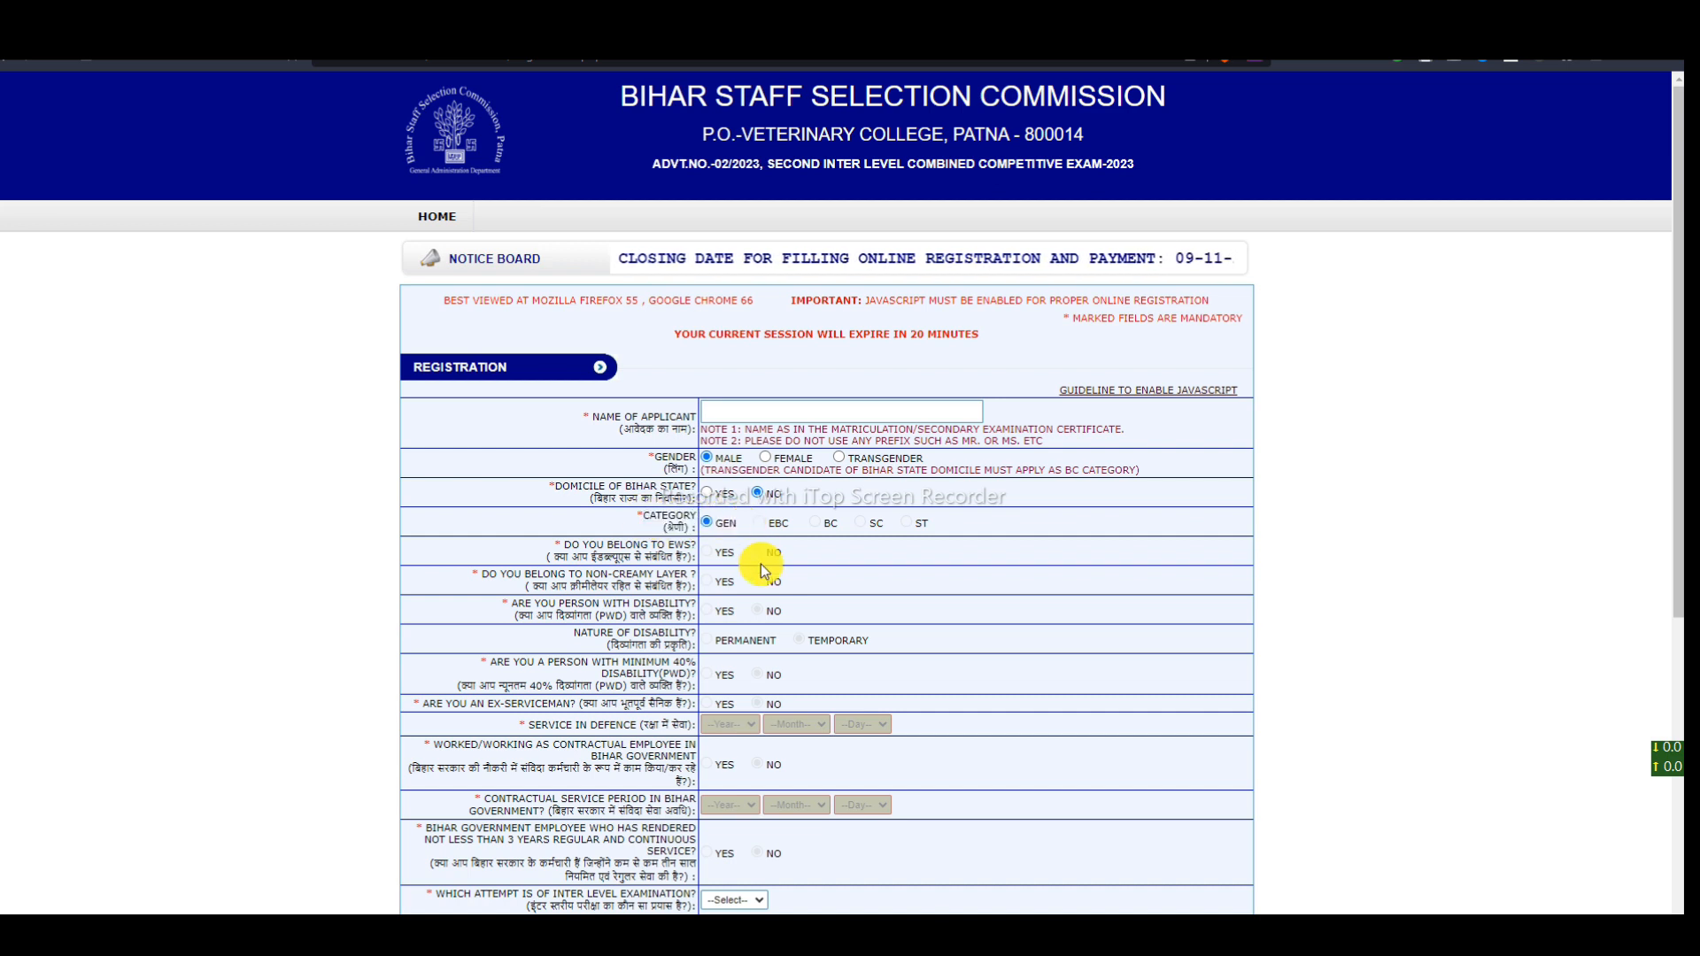
click(706, 494)
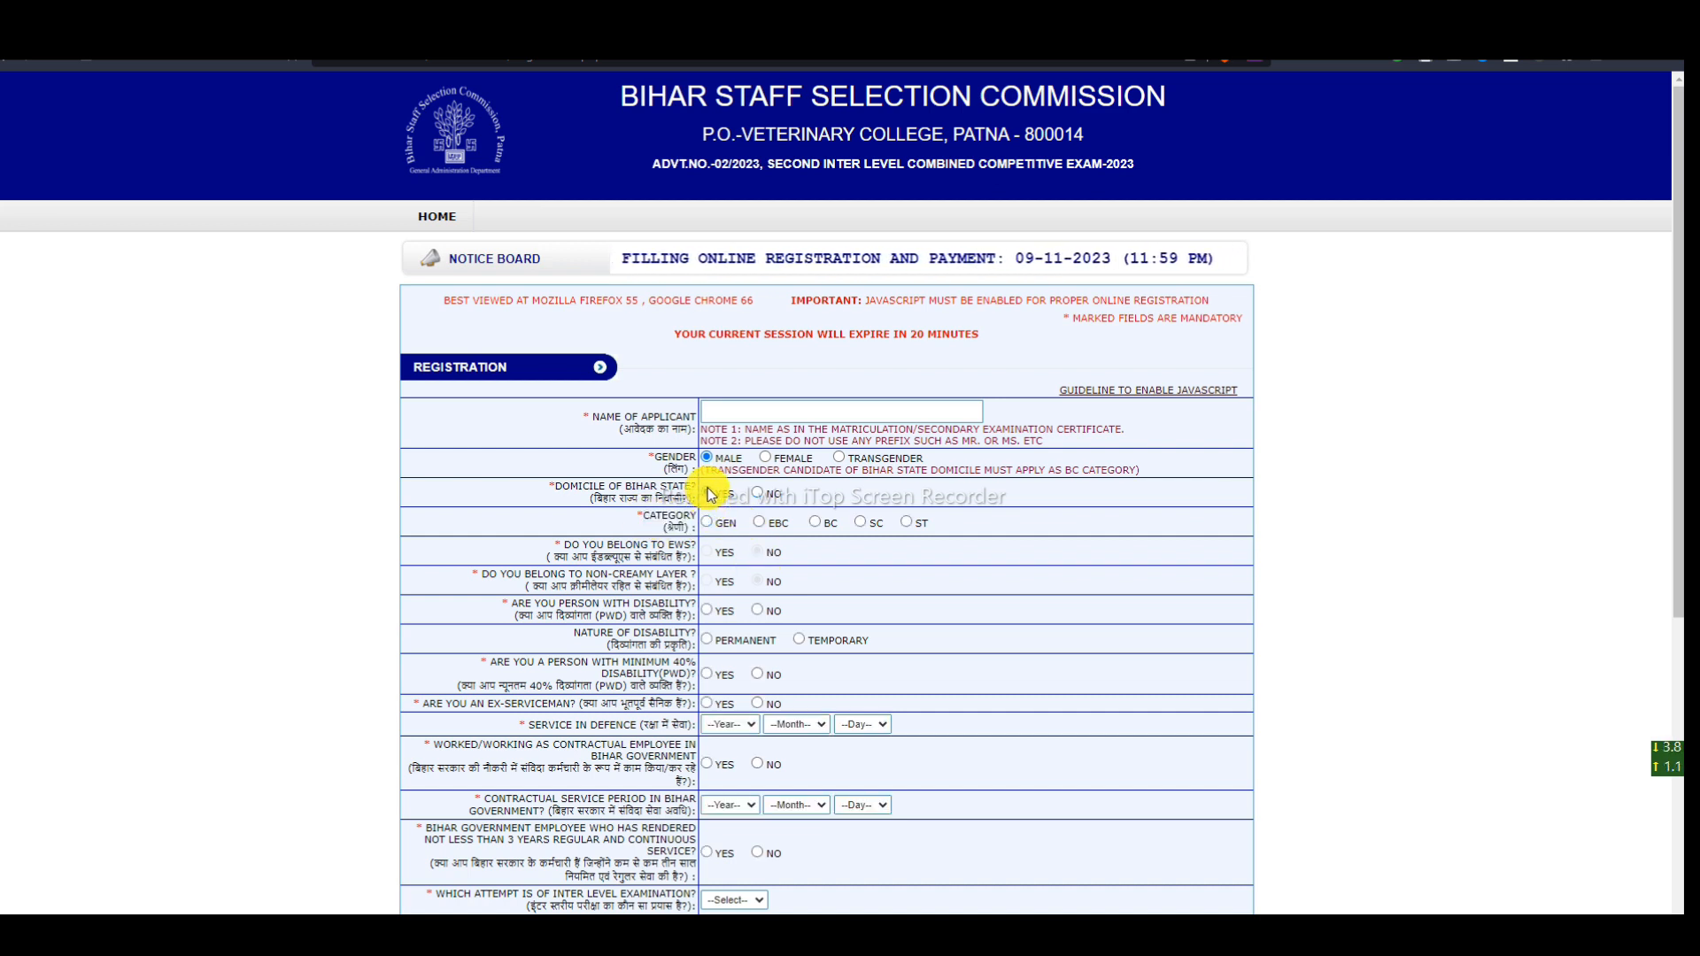
drag(710, 526, 931, 521)
click(951, 524)
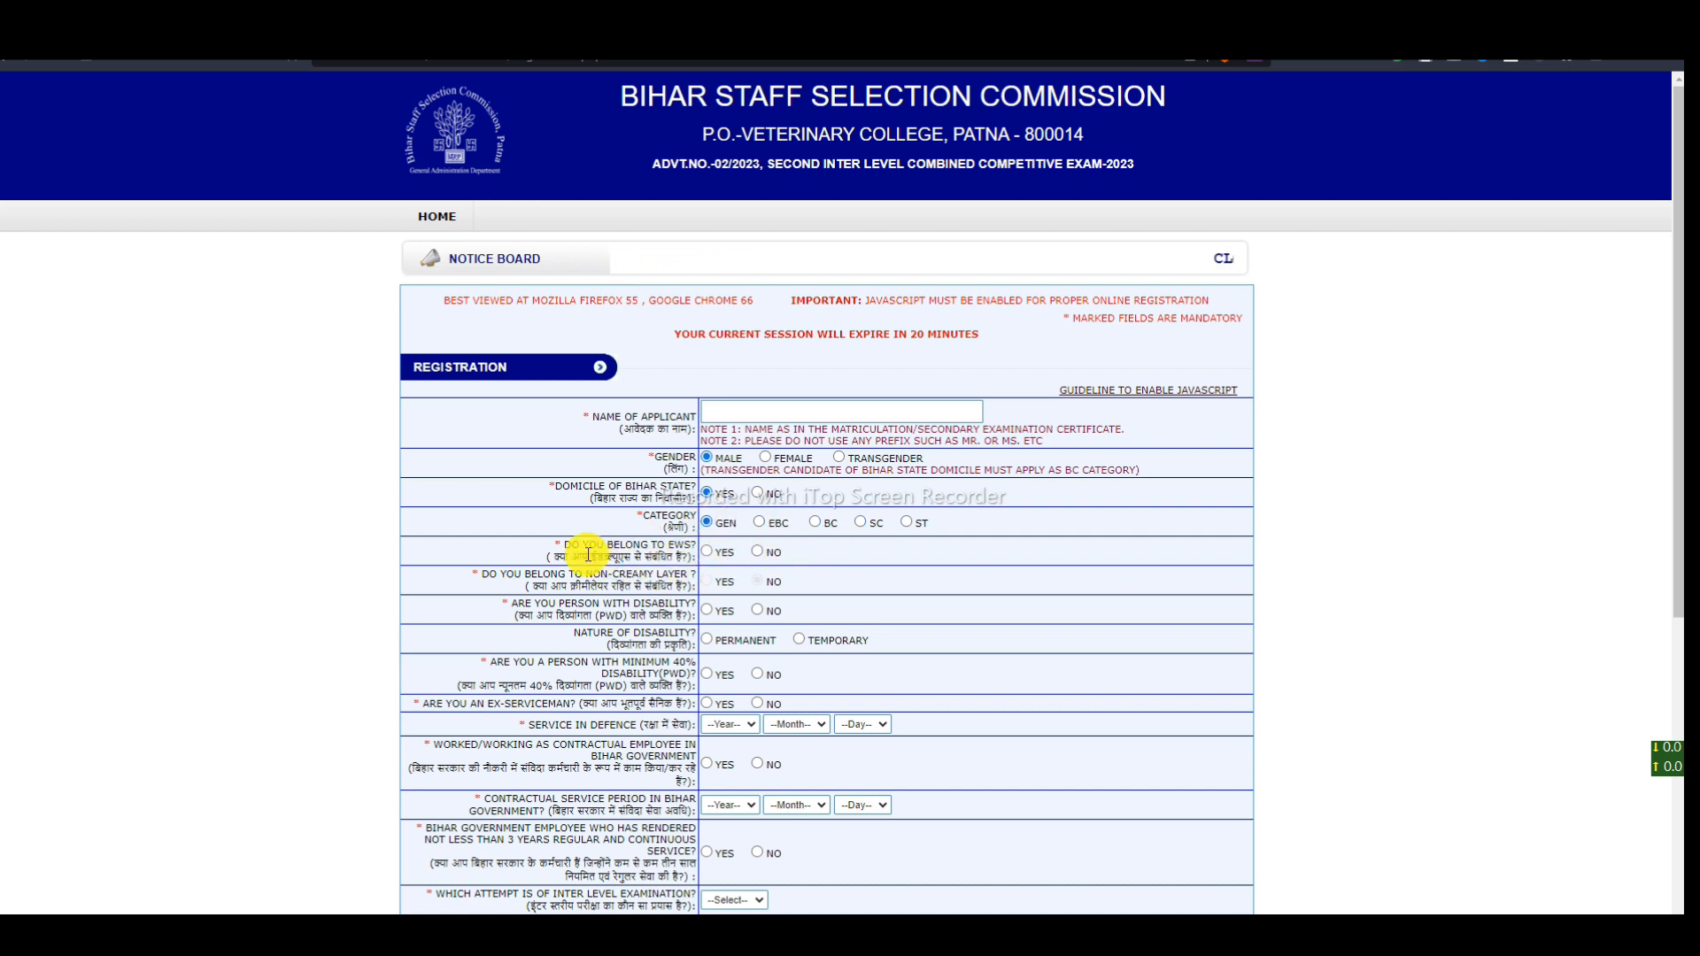
- Answer the EWS question No after briefly trying Yes
drag(572, 548, 666, 547)
click(798, 557)
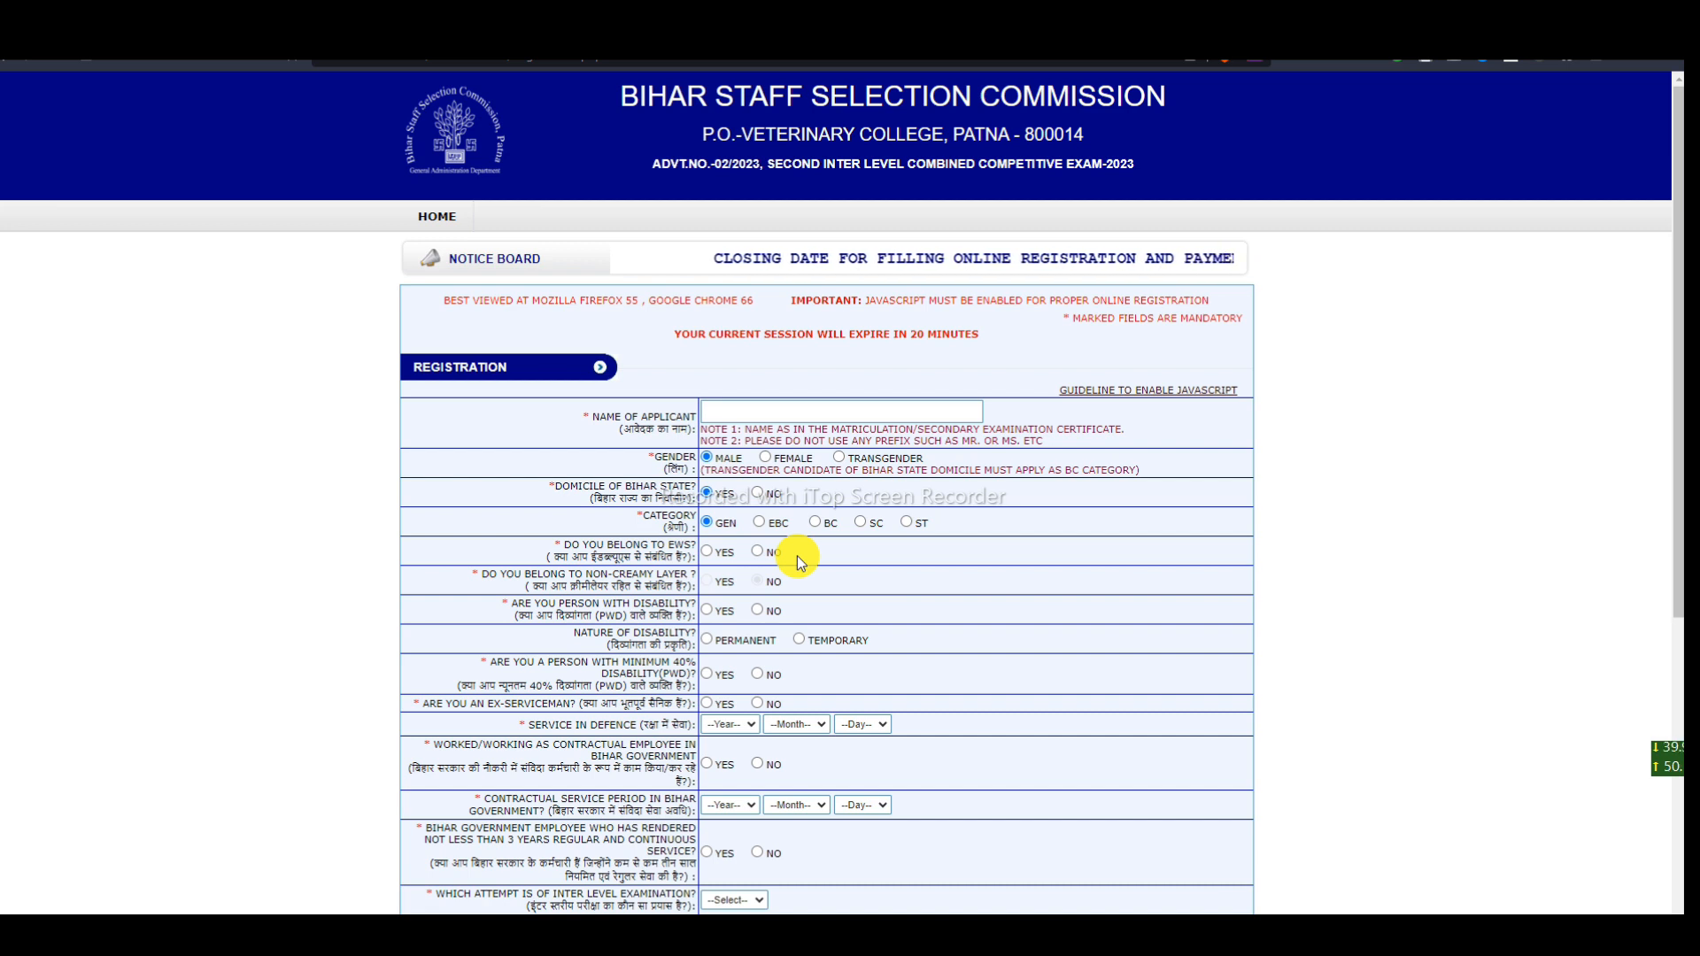
click(708, 552)
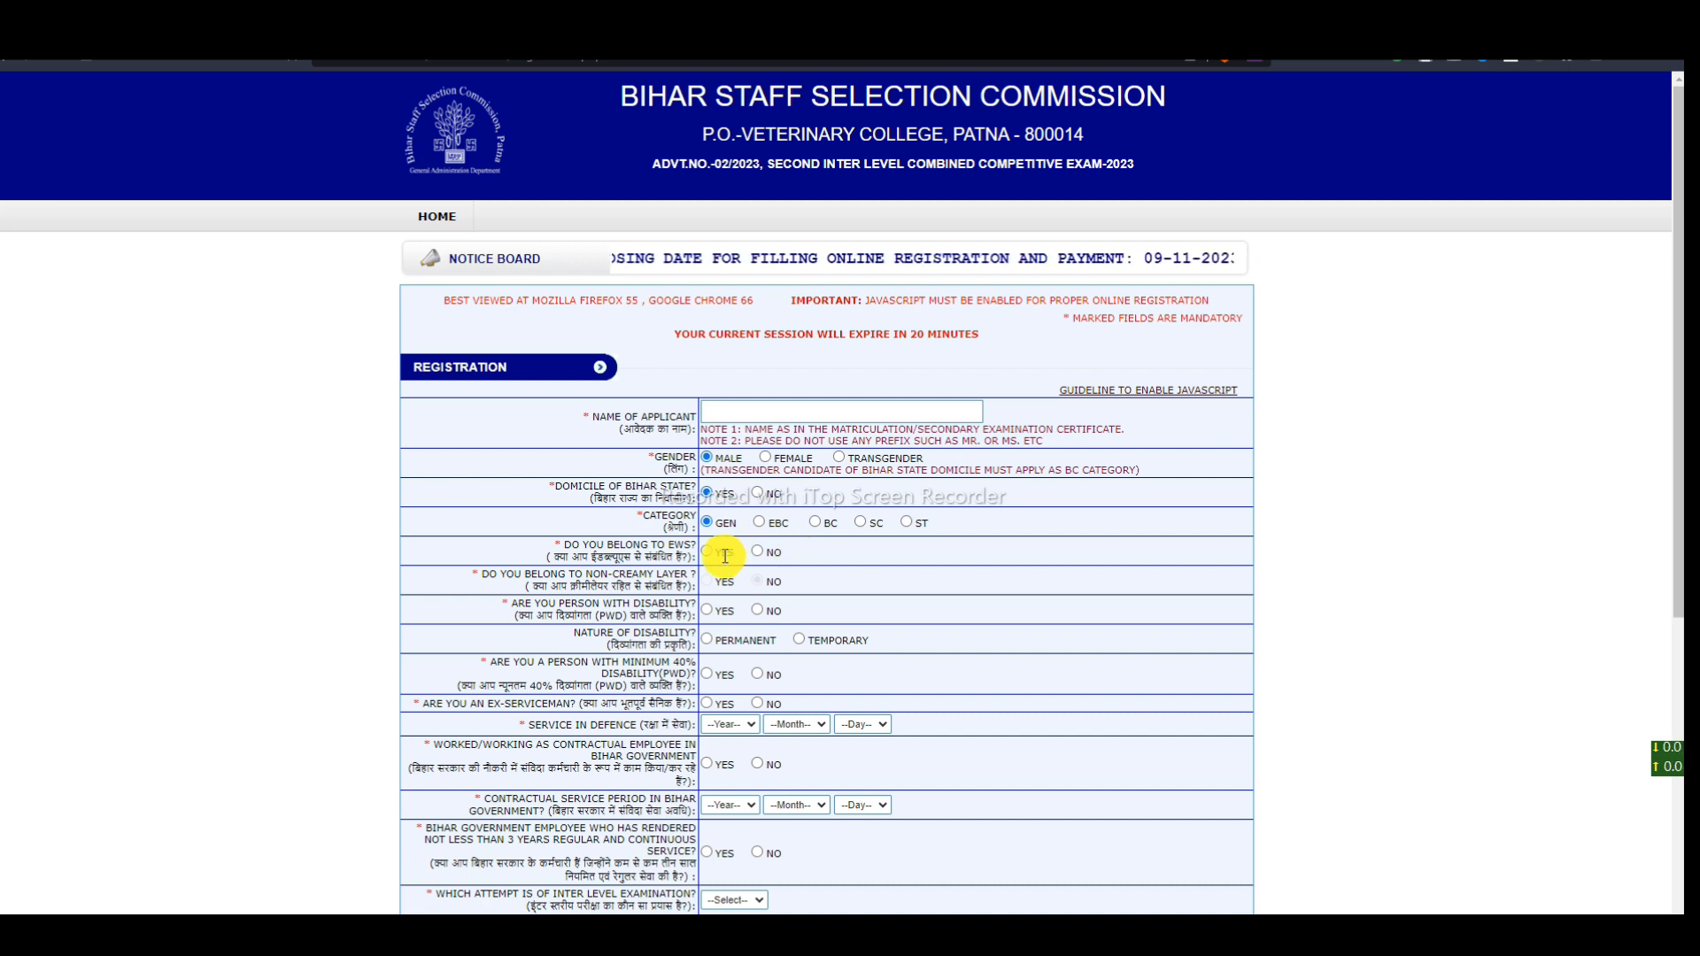
click(757, 551)
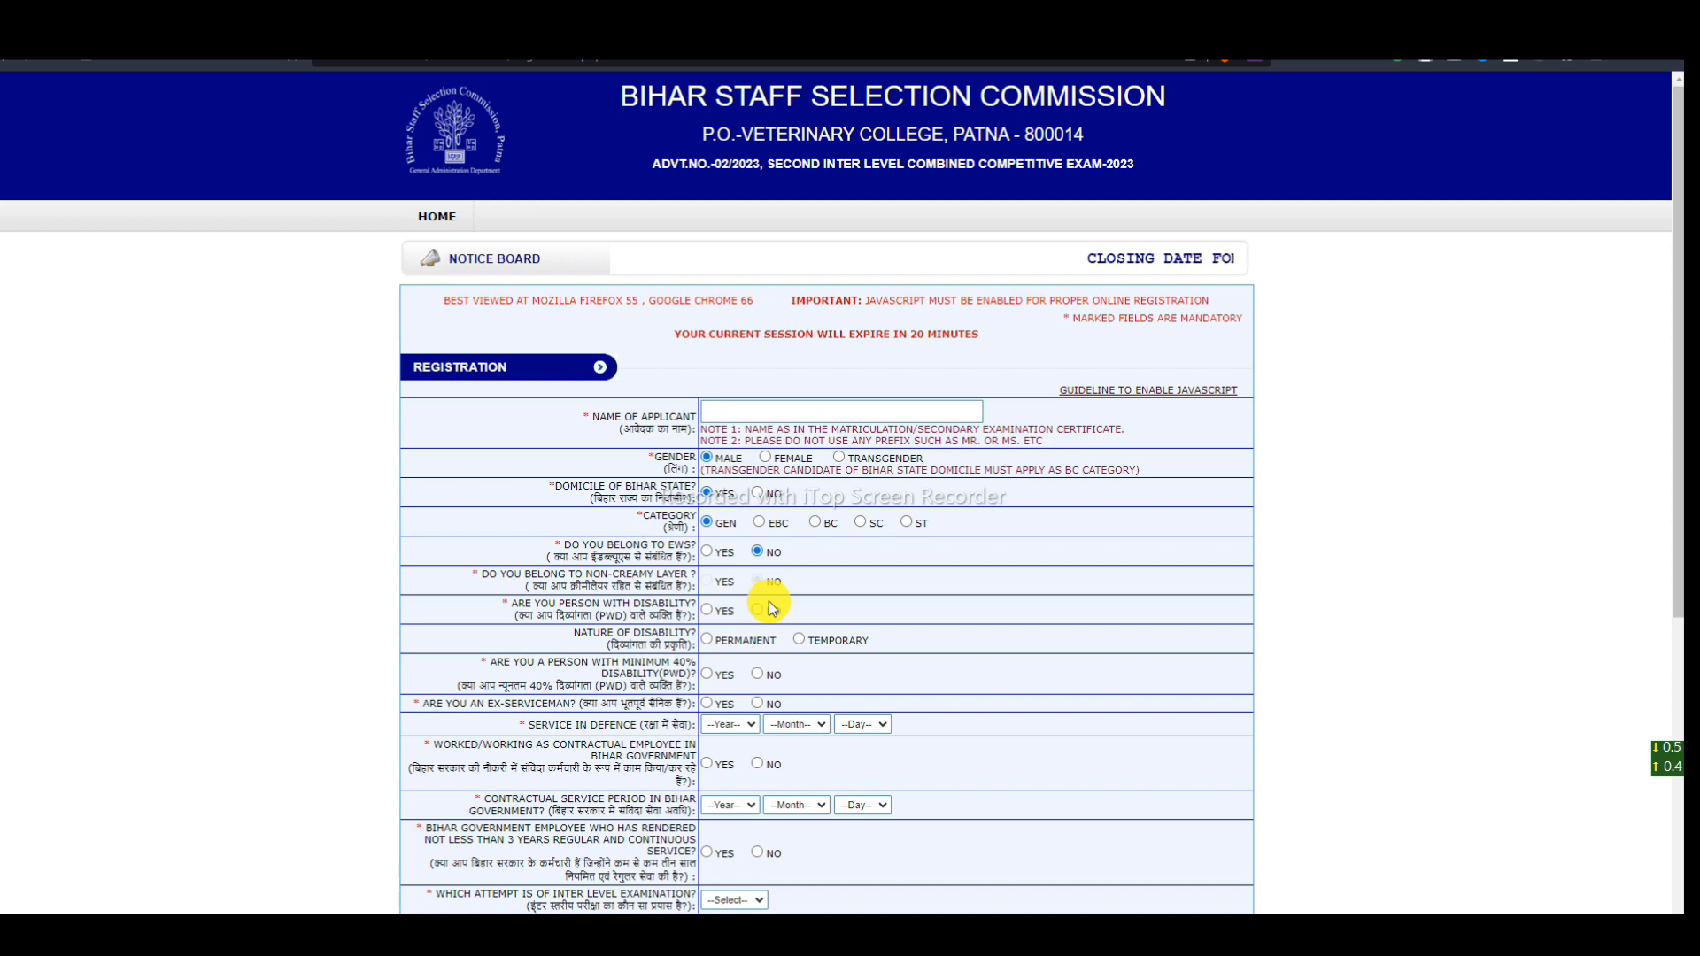
click(757, 553)
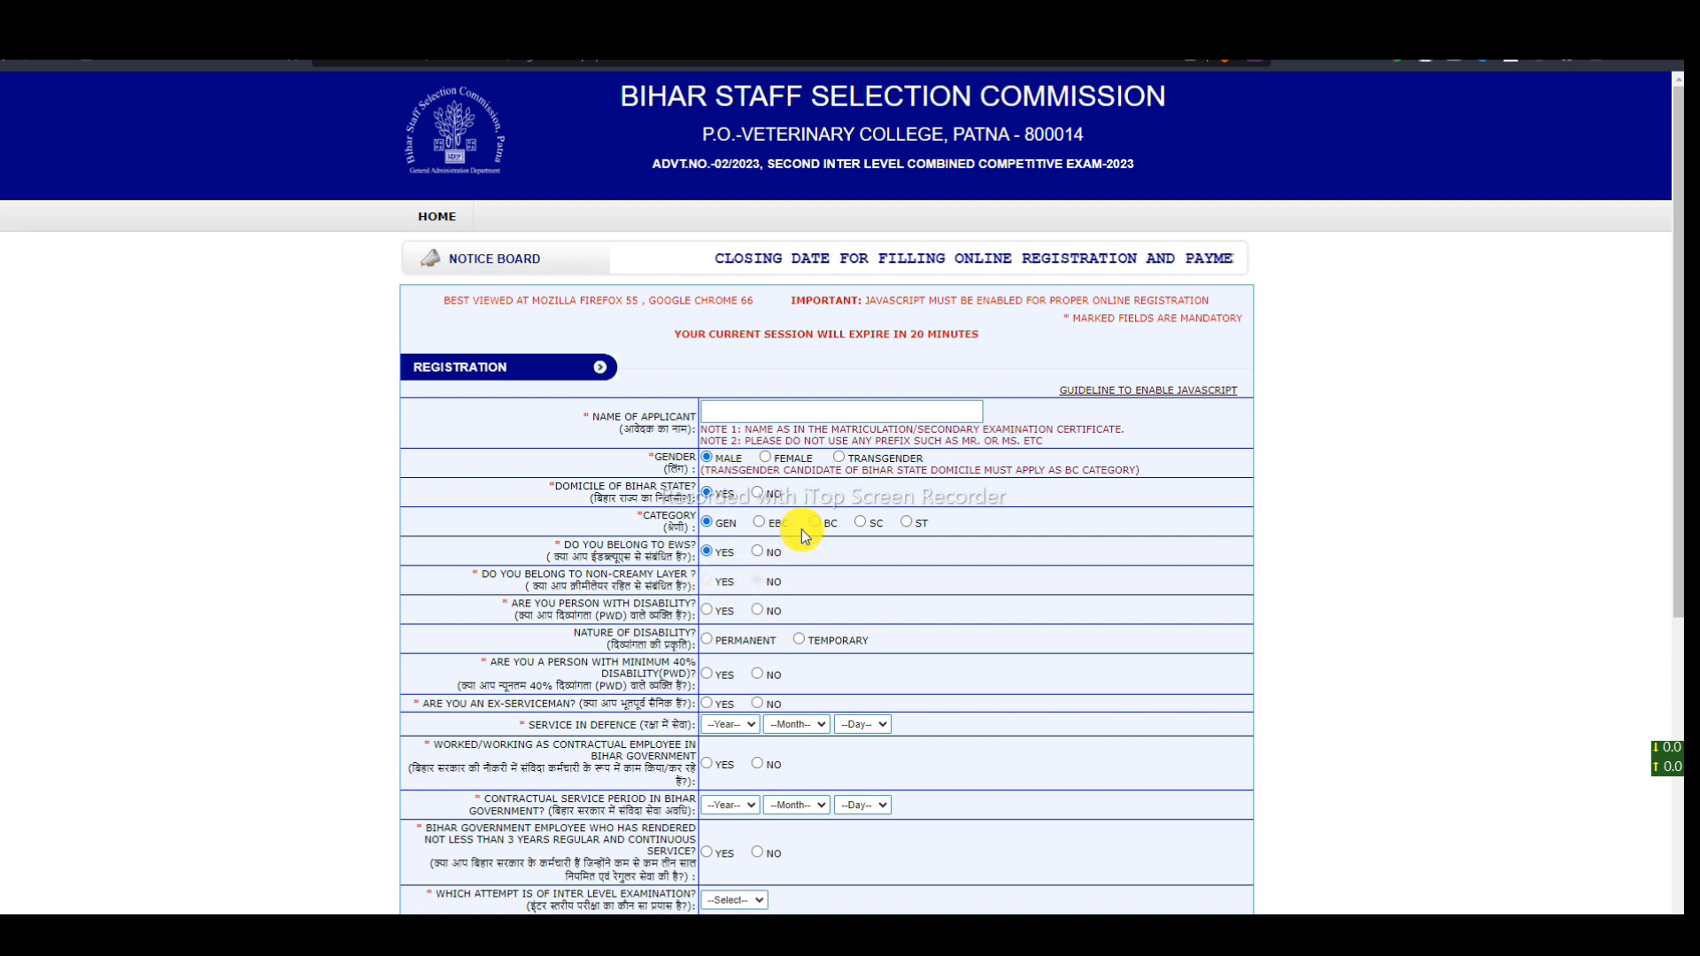
- Try EBC and BC categories to reveal the non-creamy layer question, return to GEN with EWS No
click(760, 522)
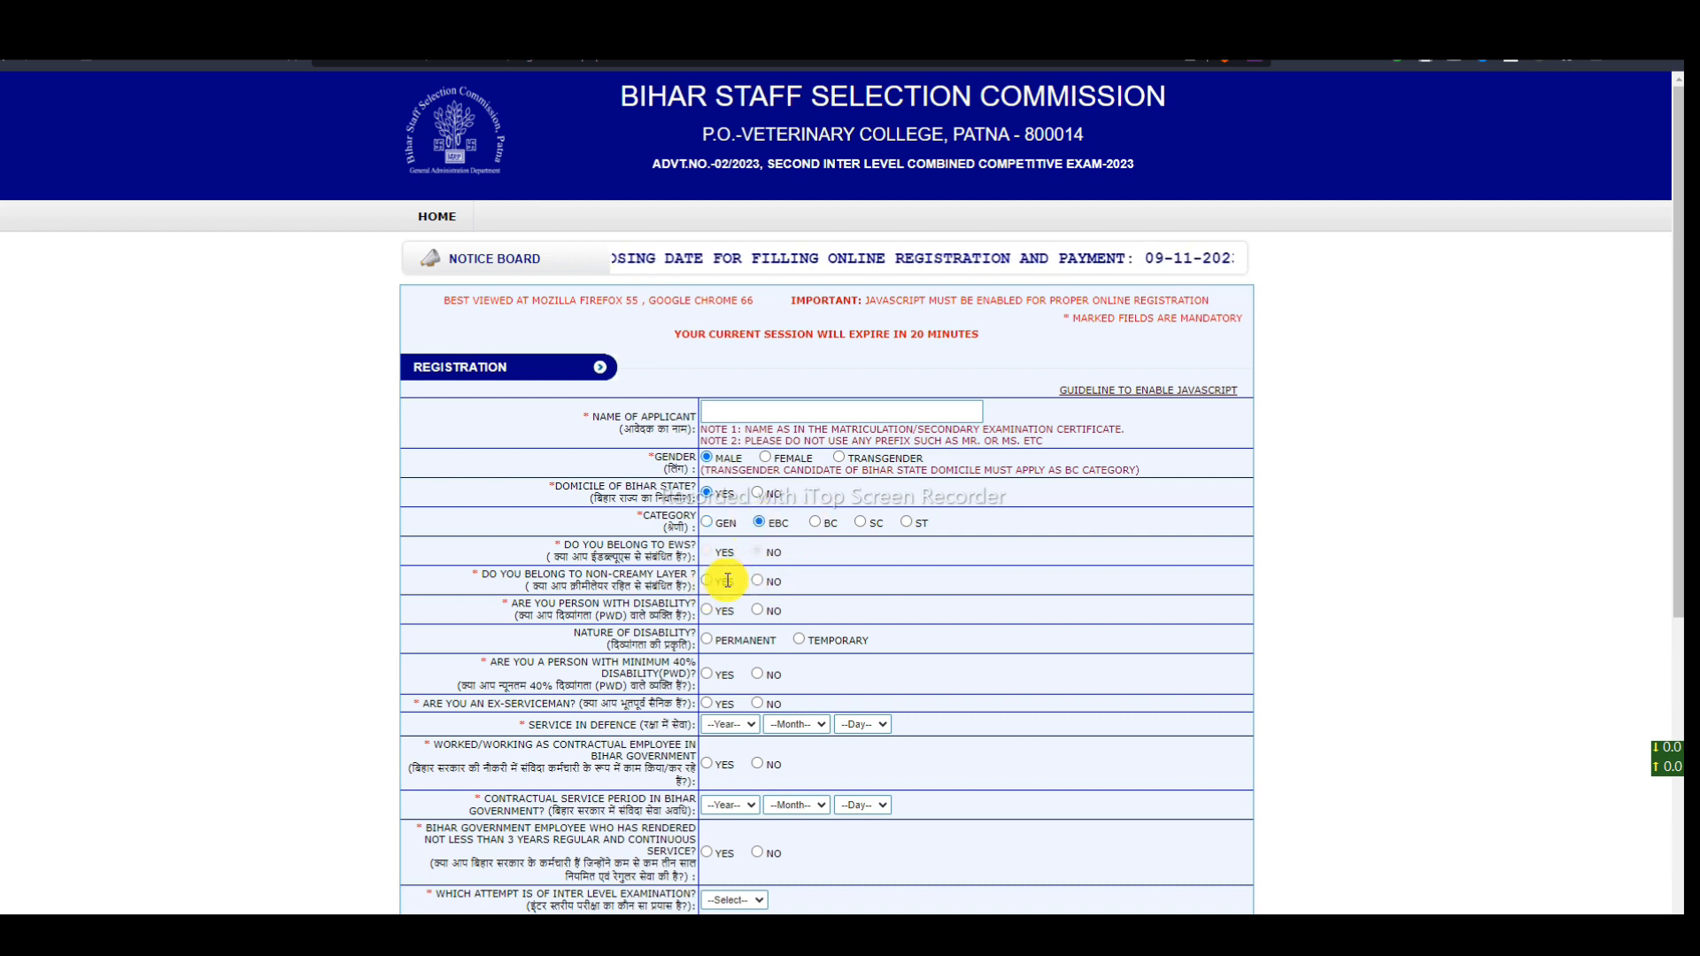
drag(513, 584, 656, 600)
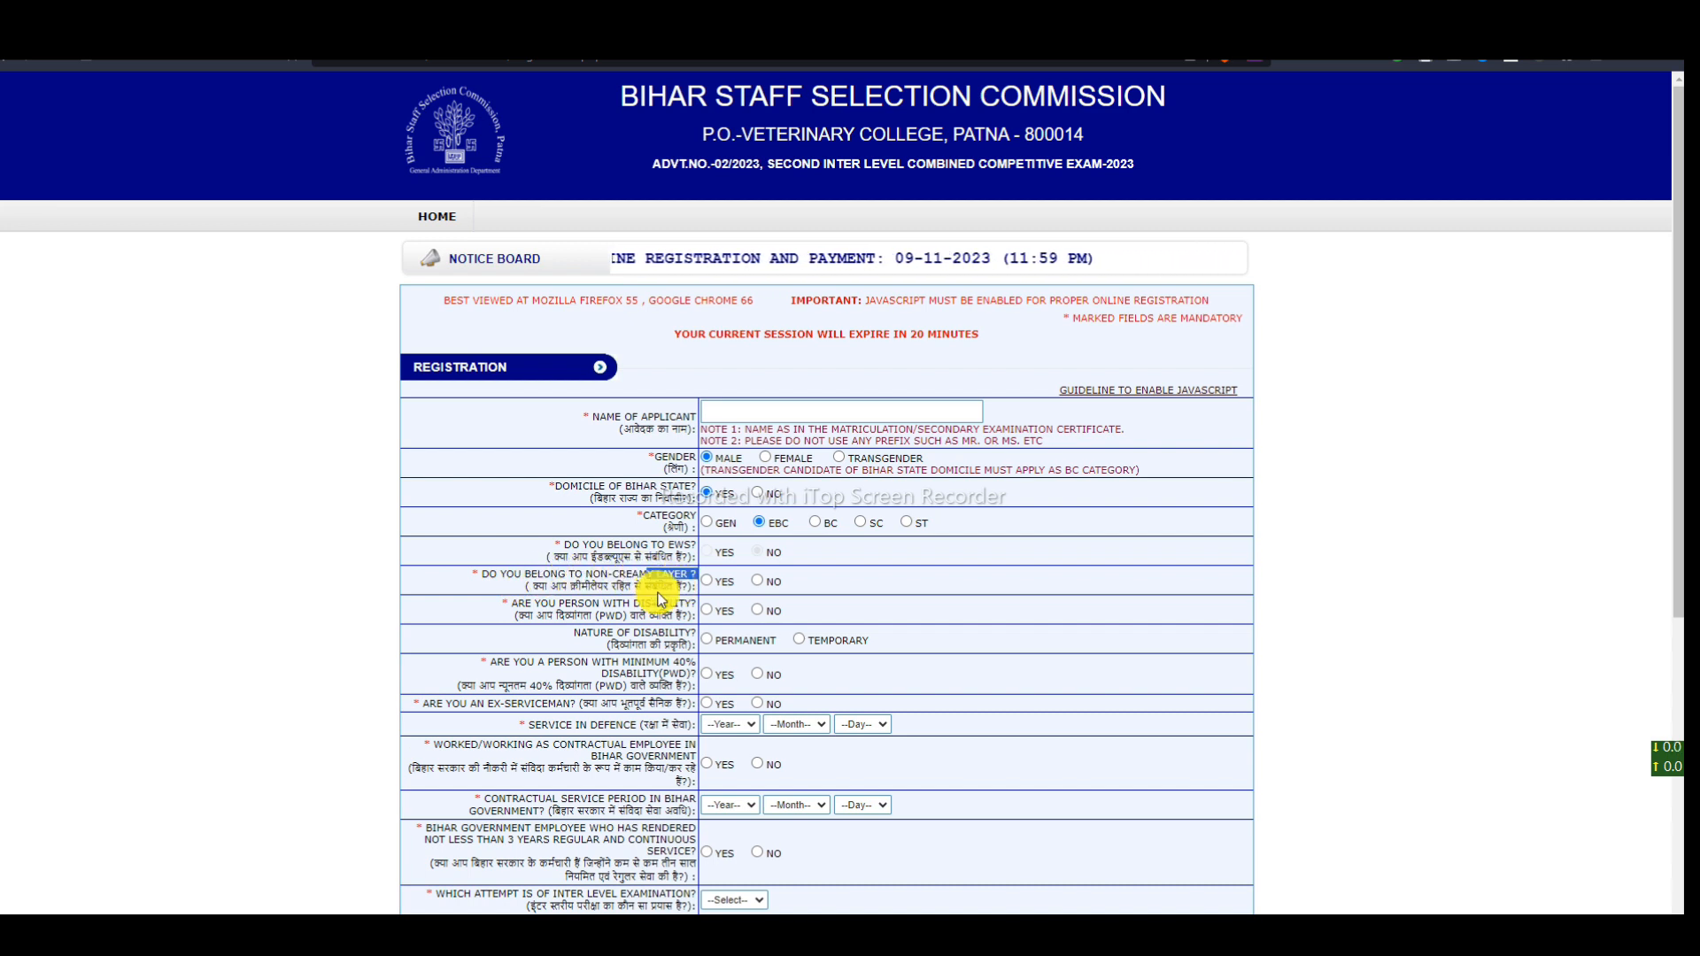
click(815, 522)
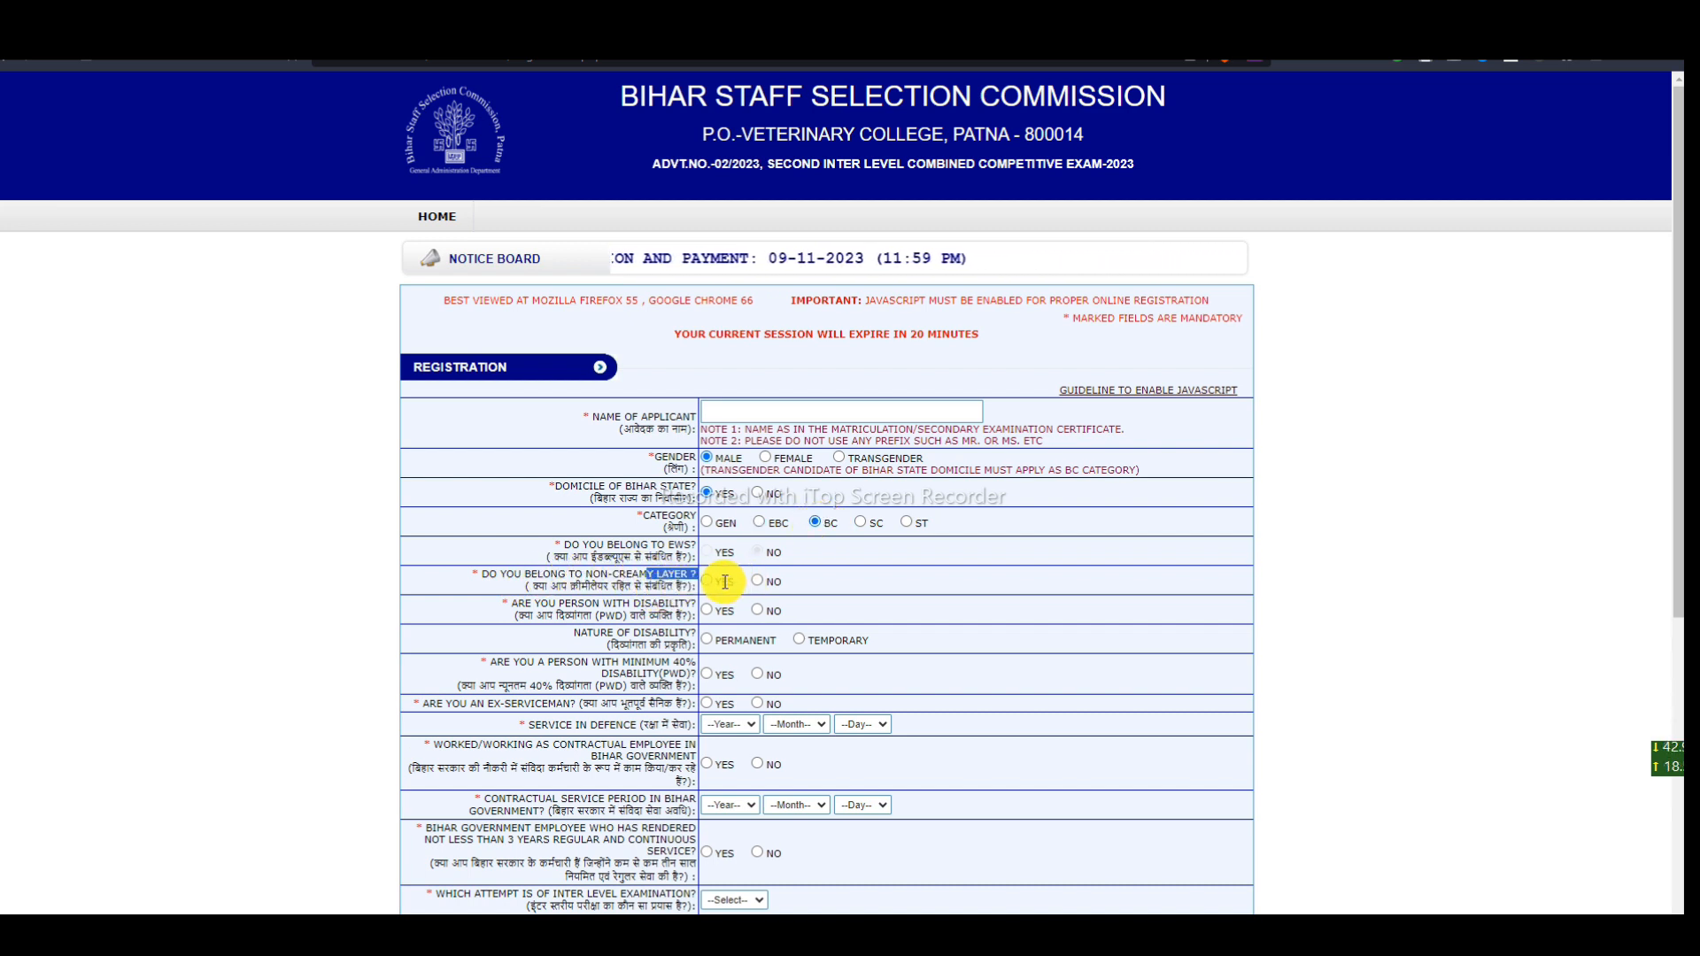
click(710, 524)
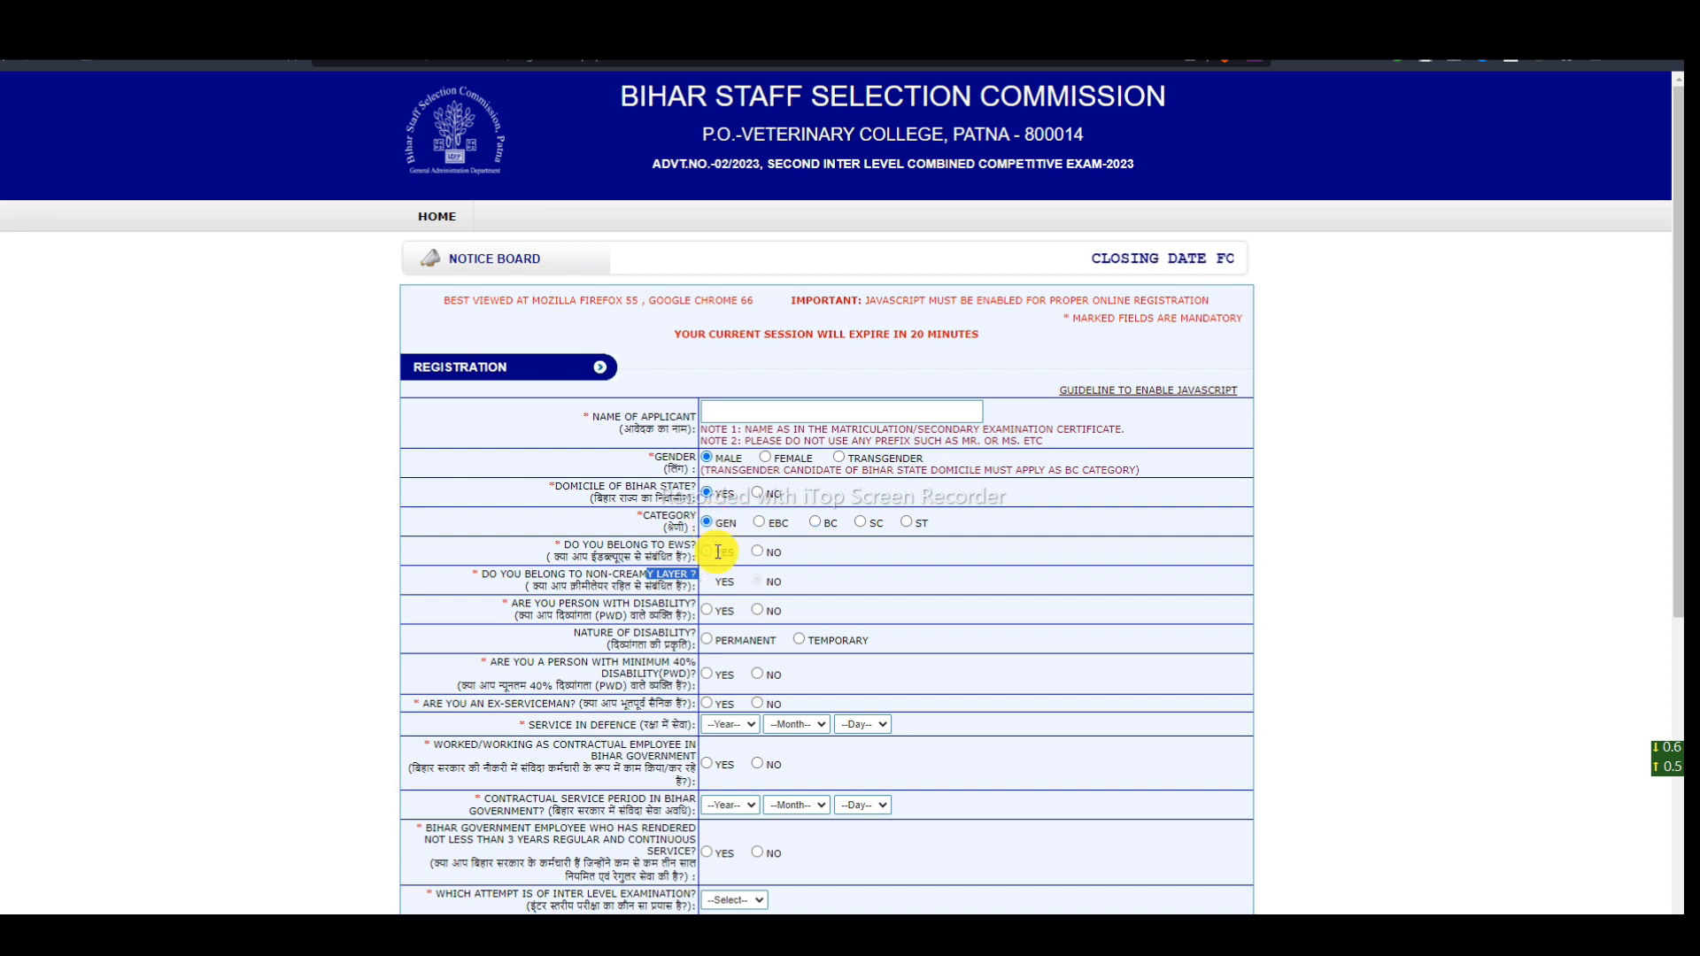
drag(607, 582, 710, 586)
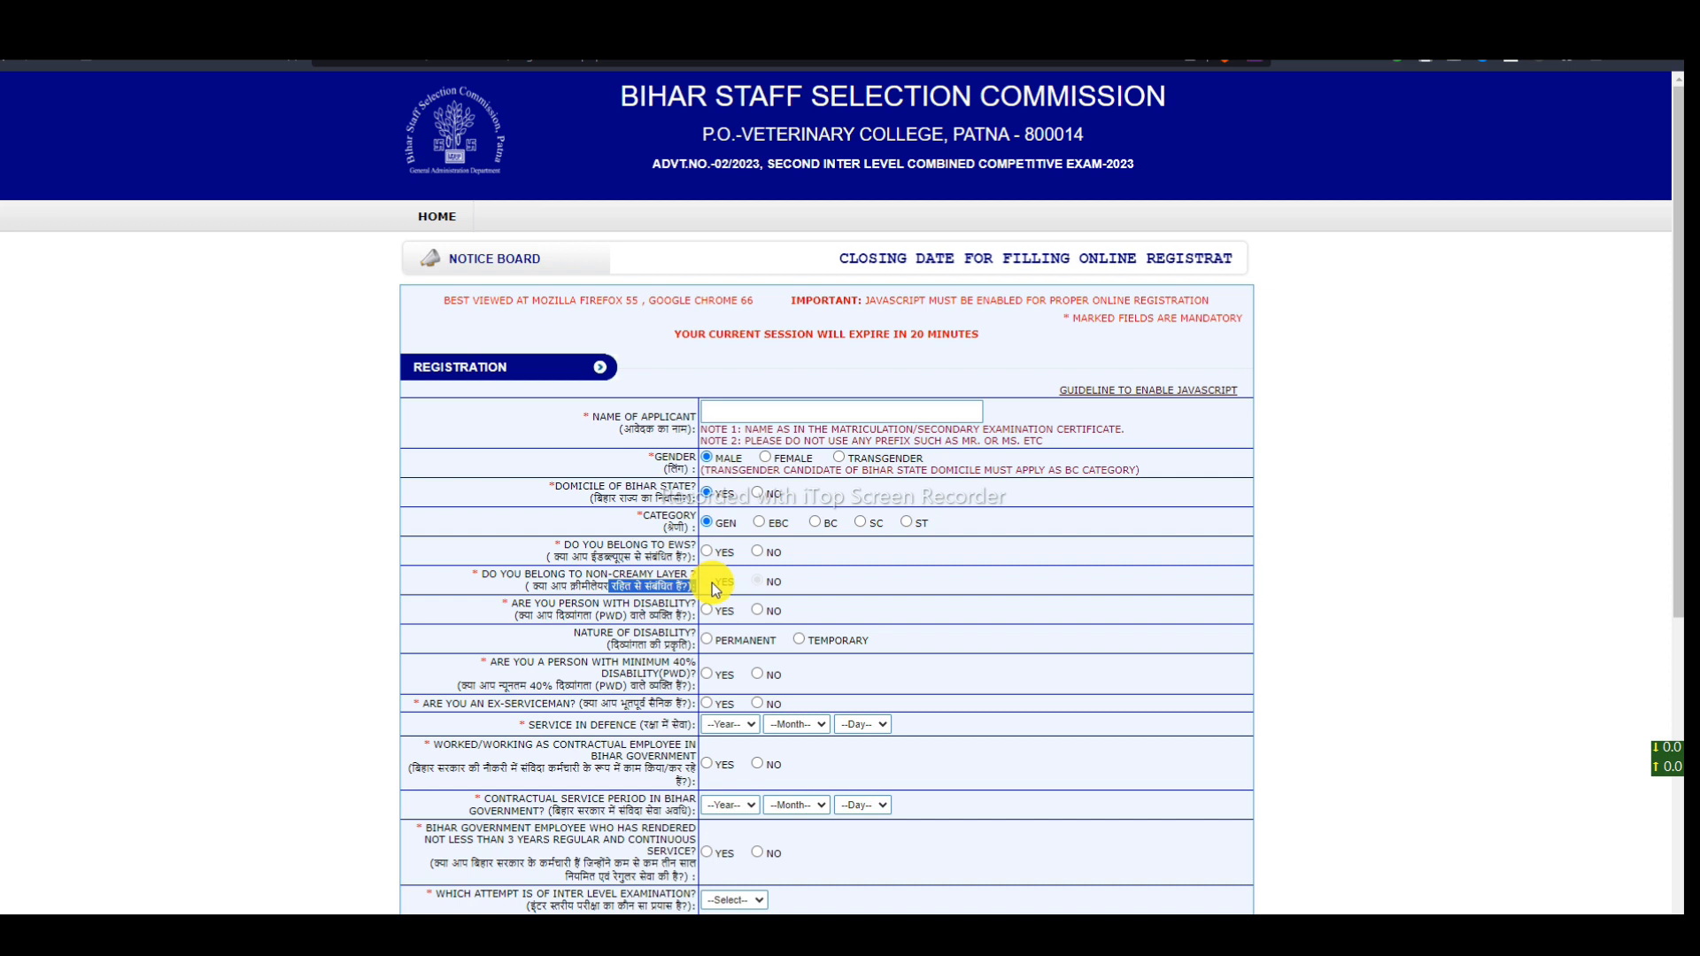
click(757, 553)
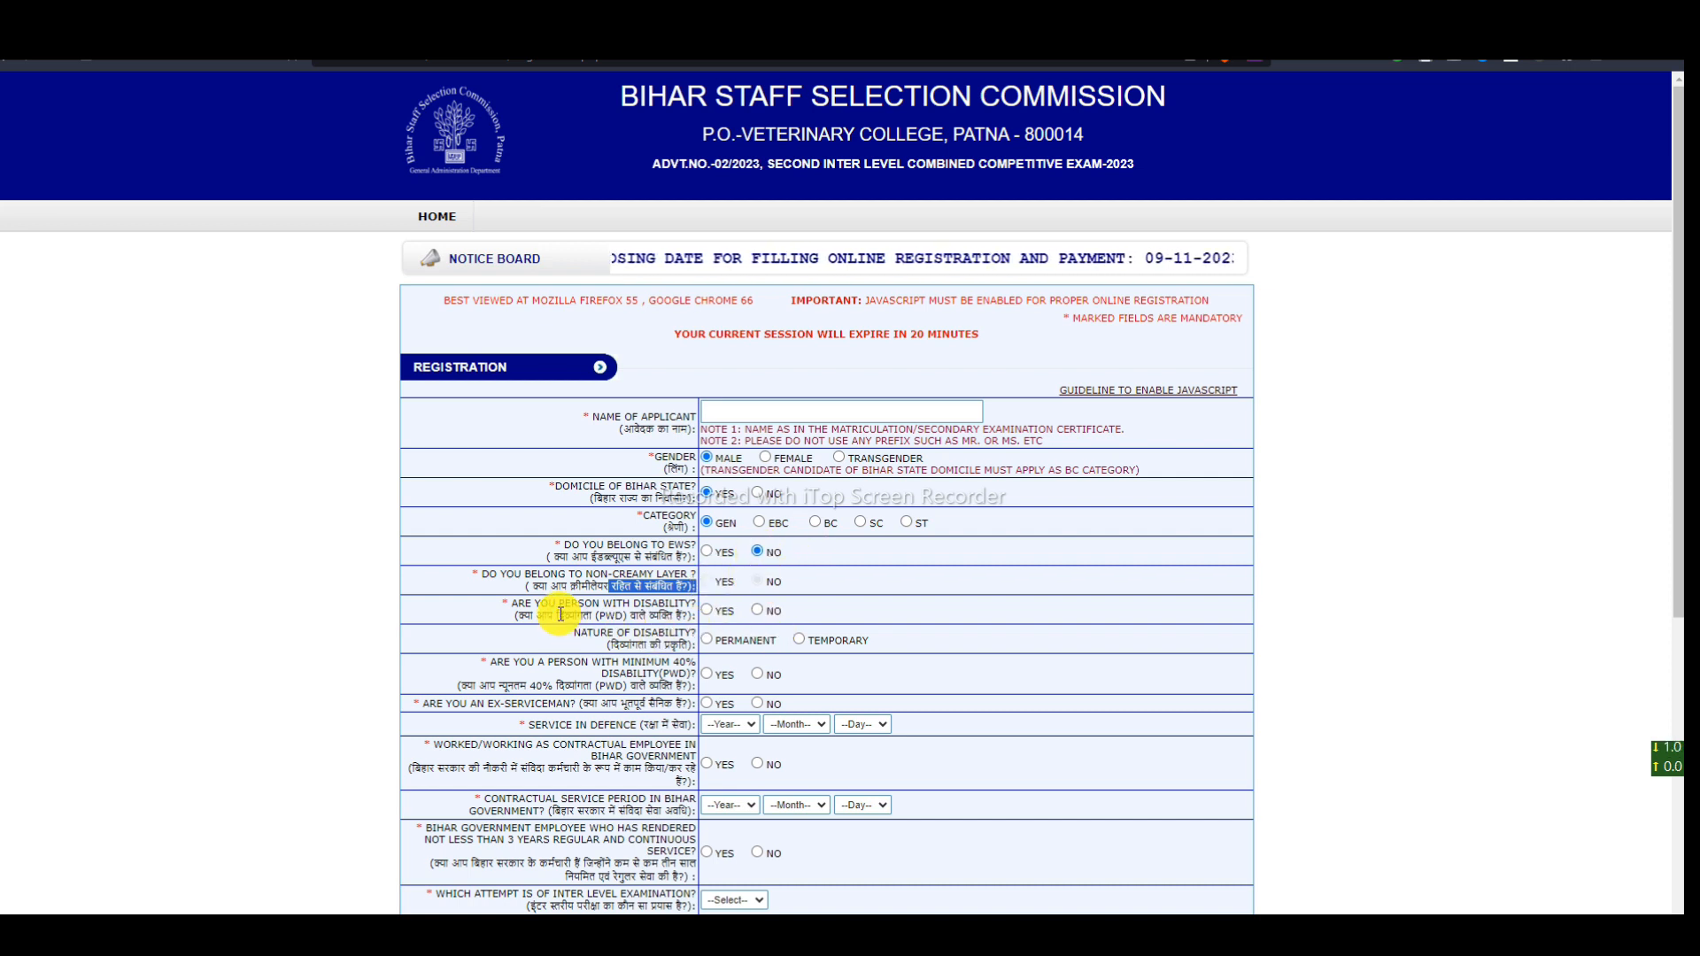
drag(745, 581, 783, 576)
click(782, 575)
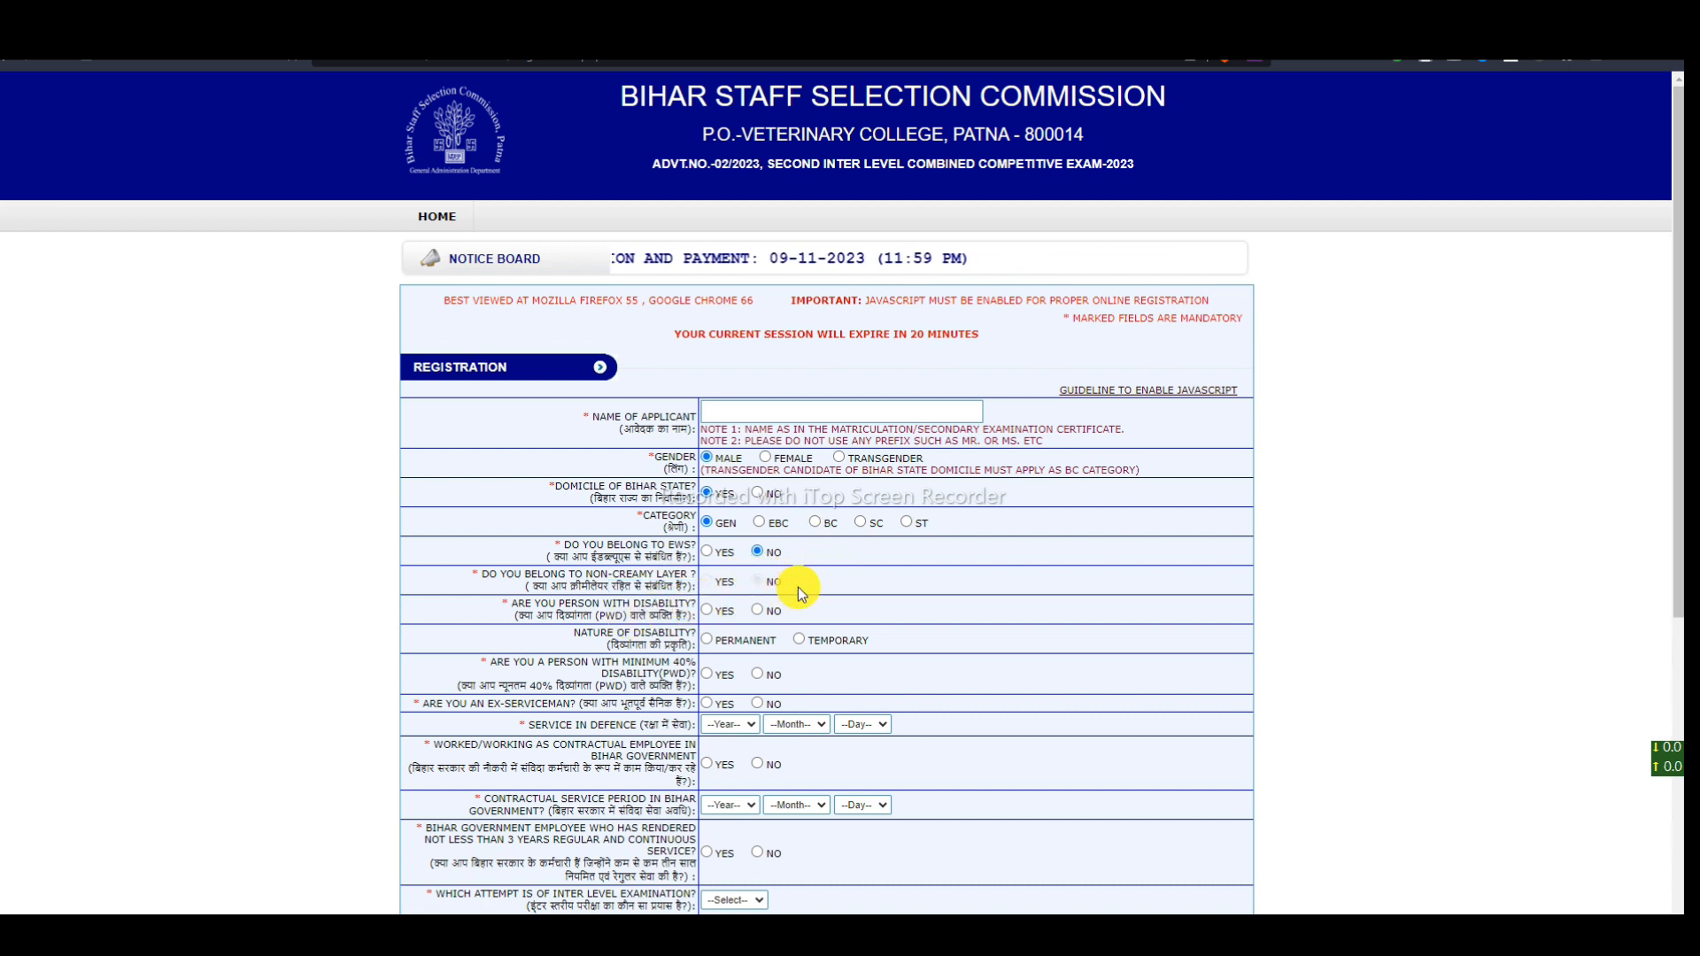
drag(518, 603, 662, 599)
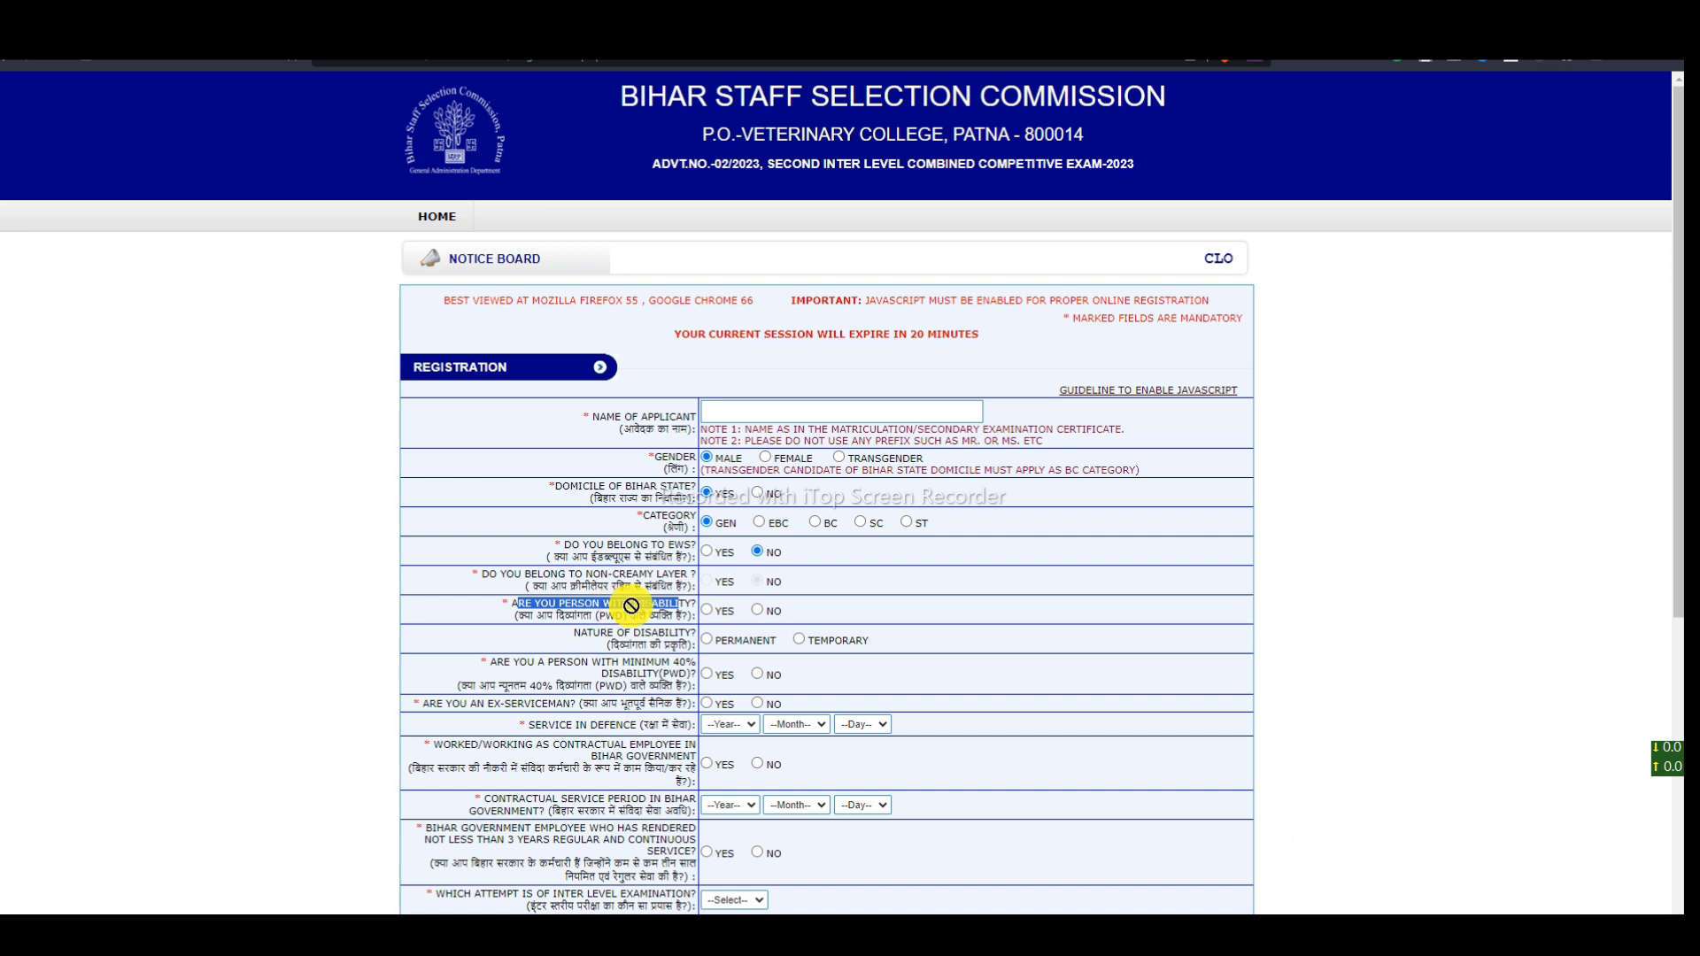
- Answer the disability question, previewing the Nature of Disability and minimum 40% follow-ups
click(757, 610)
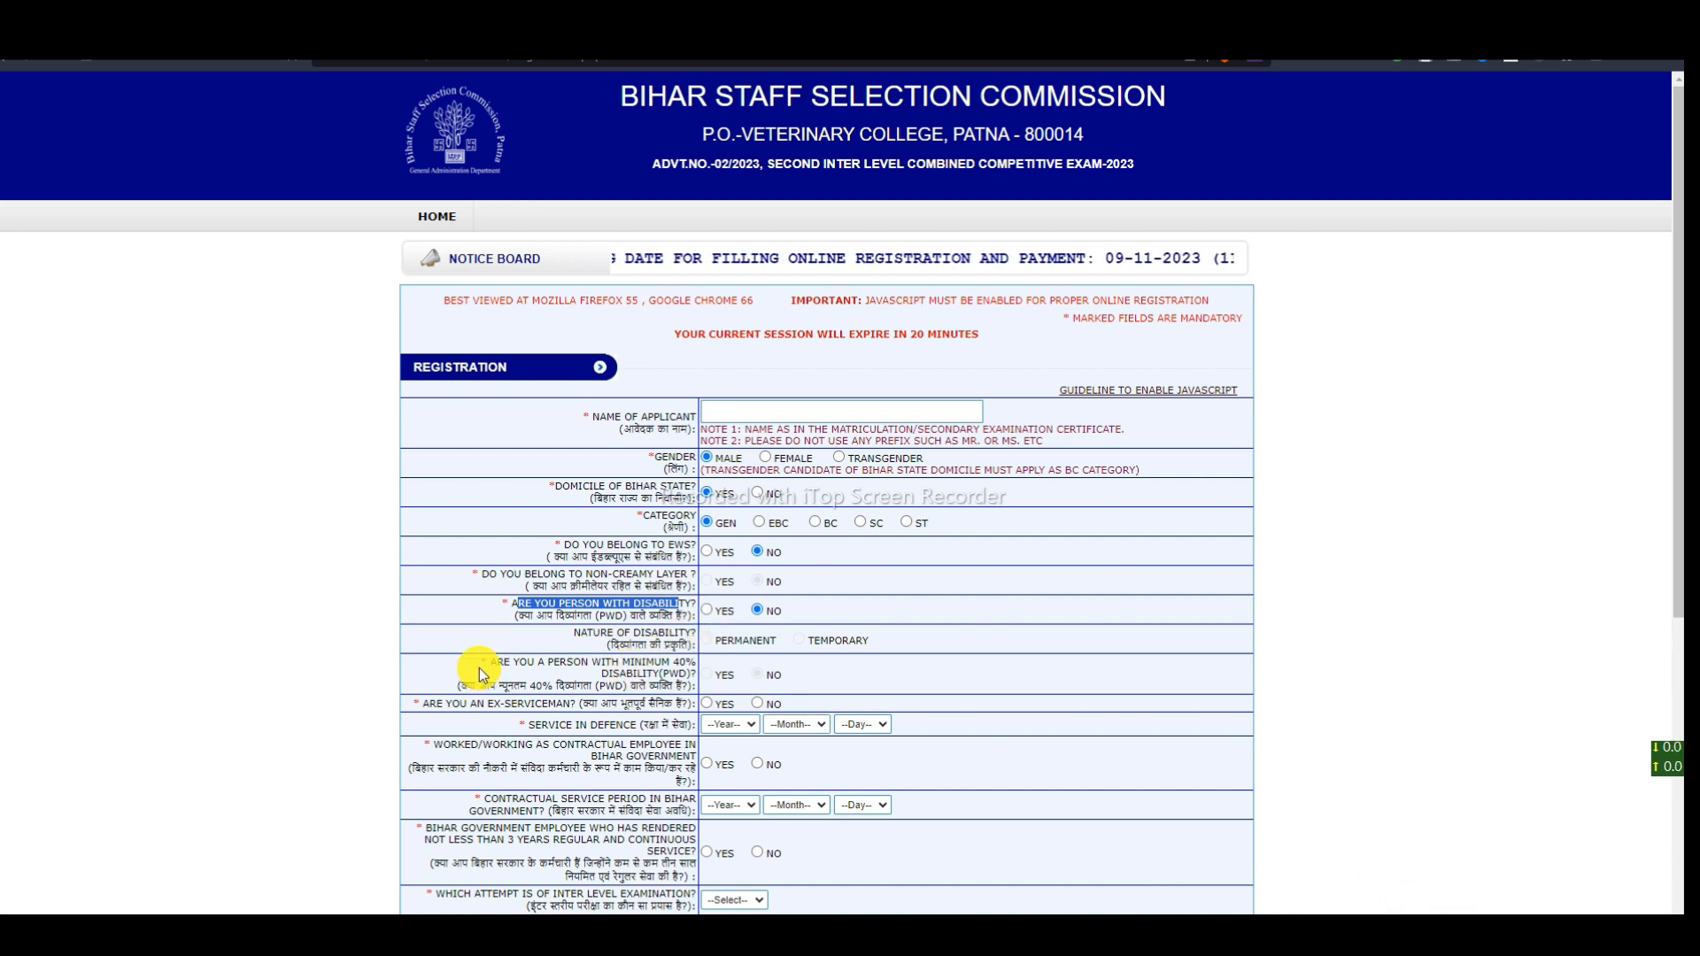
drag(479, 675, 655, 659)
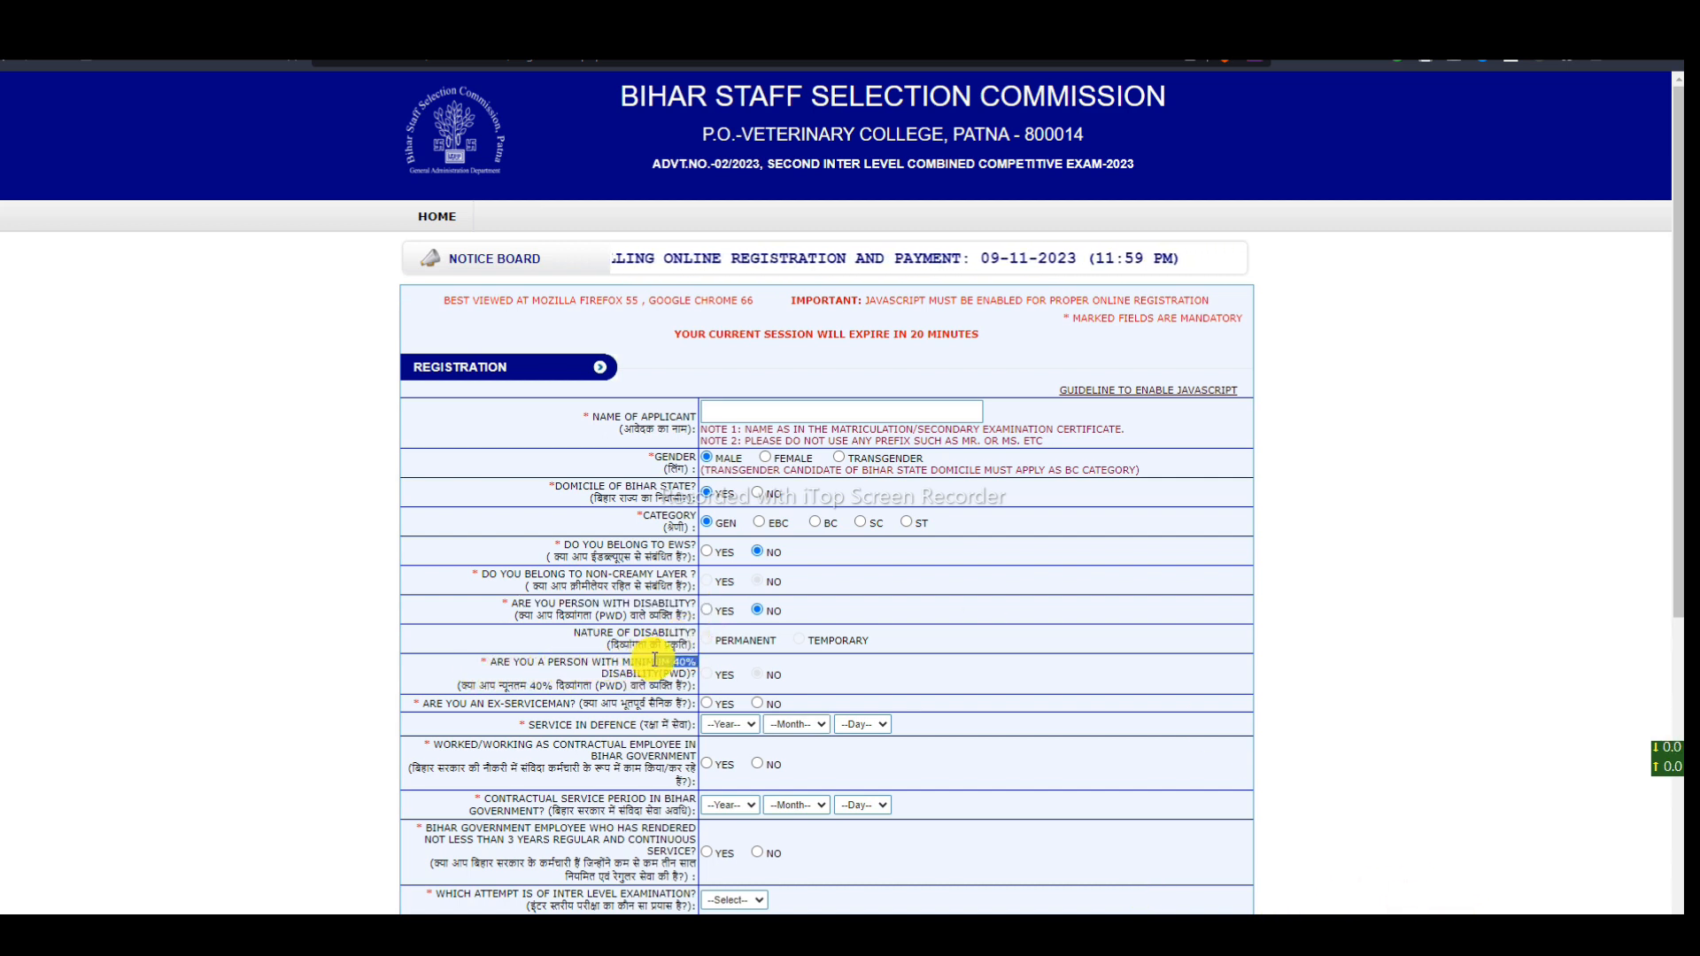
drag(582, 634, 700, 637)
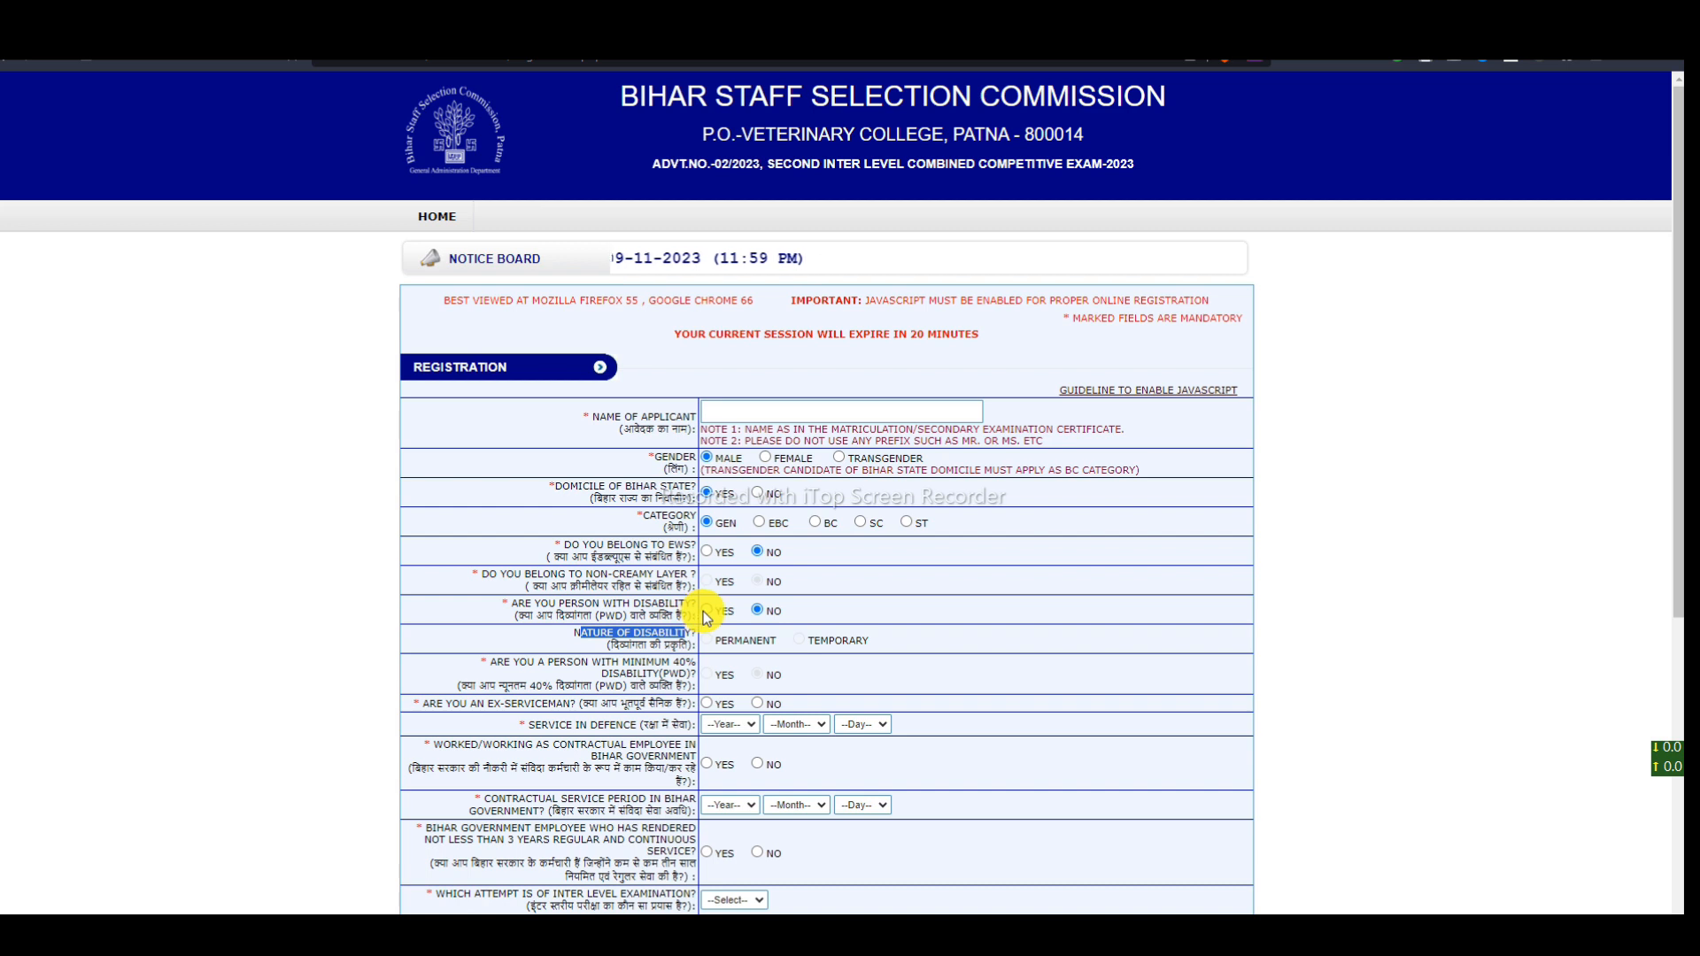
click(707, 611)
drag(670, 645, 847, 640)
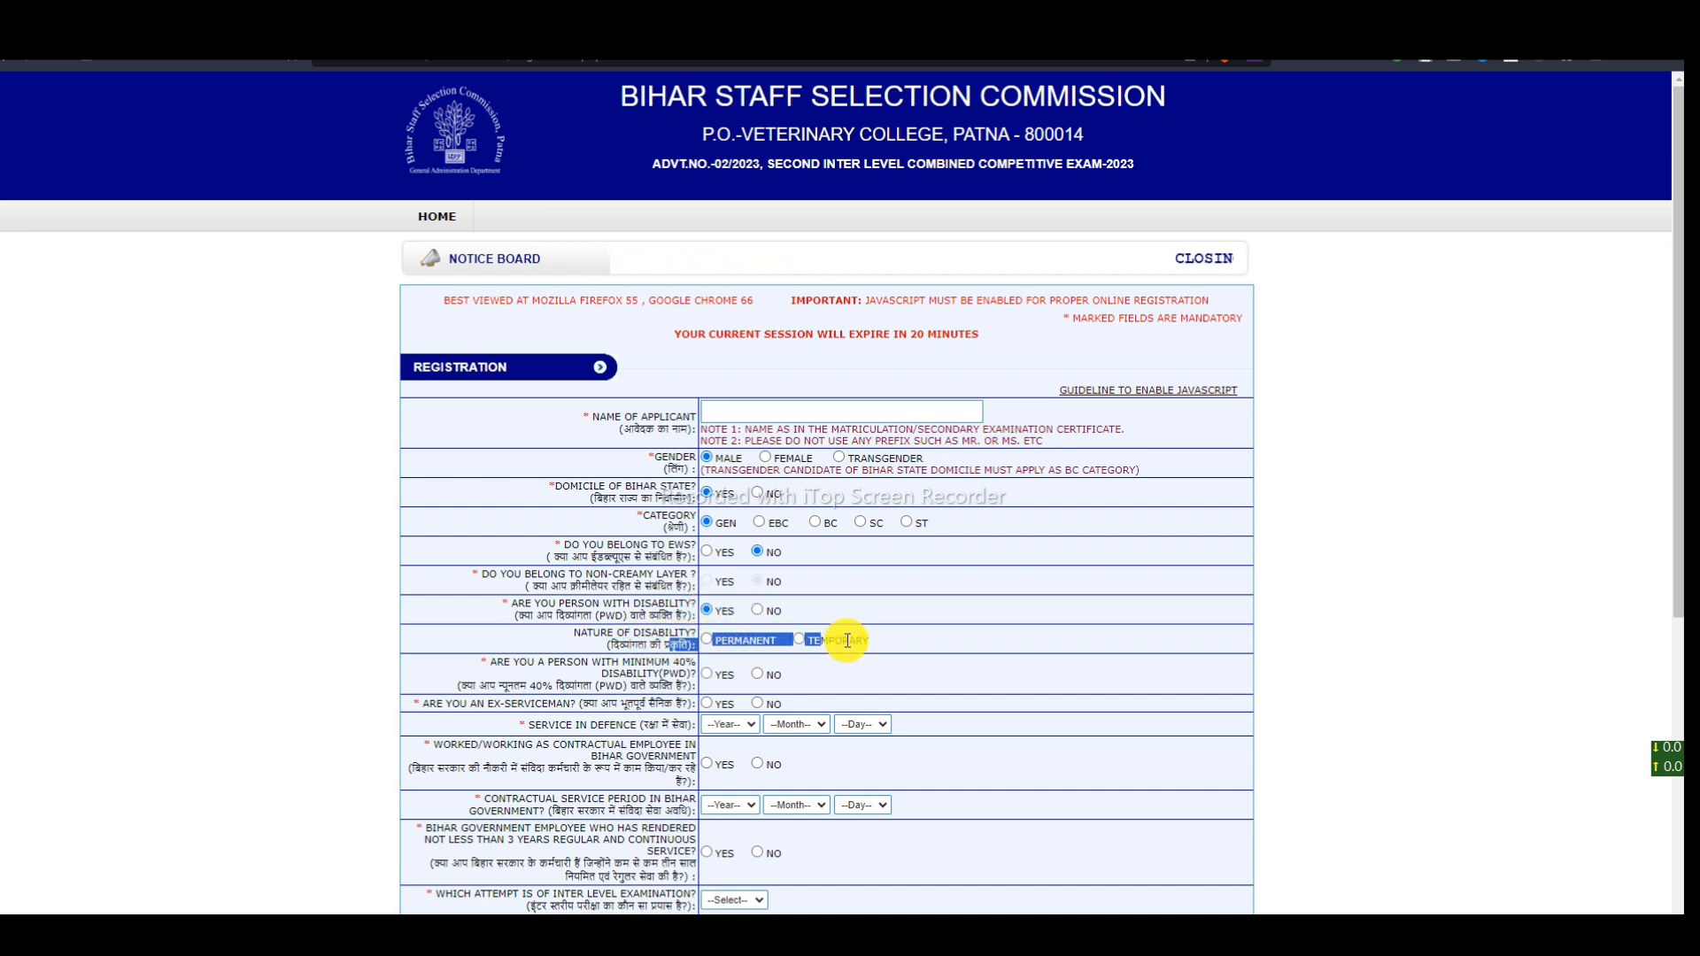
click(759, 611)
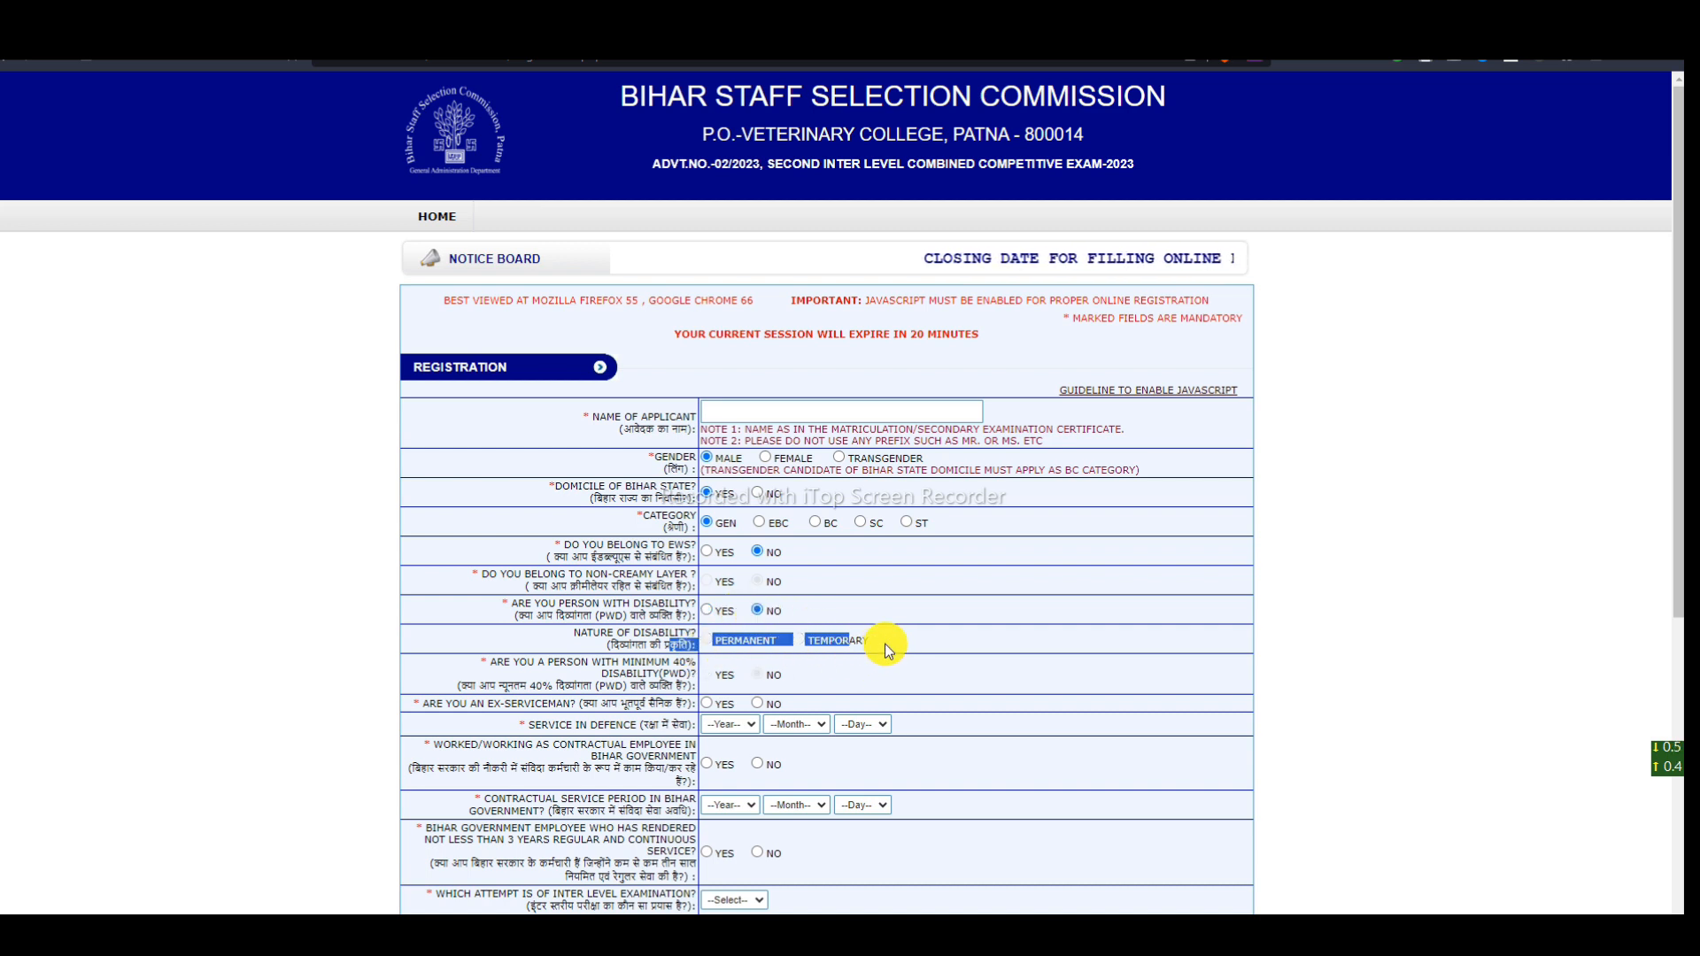
click(886, 651)
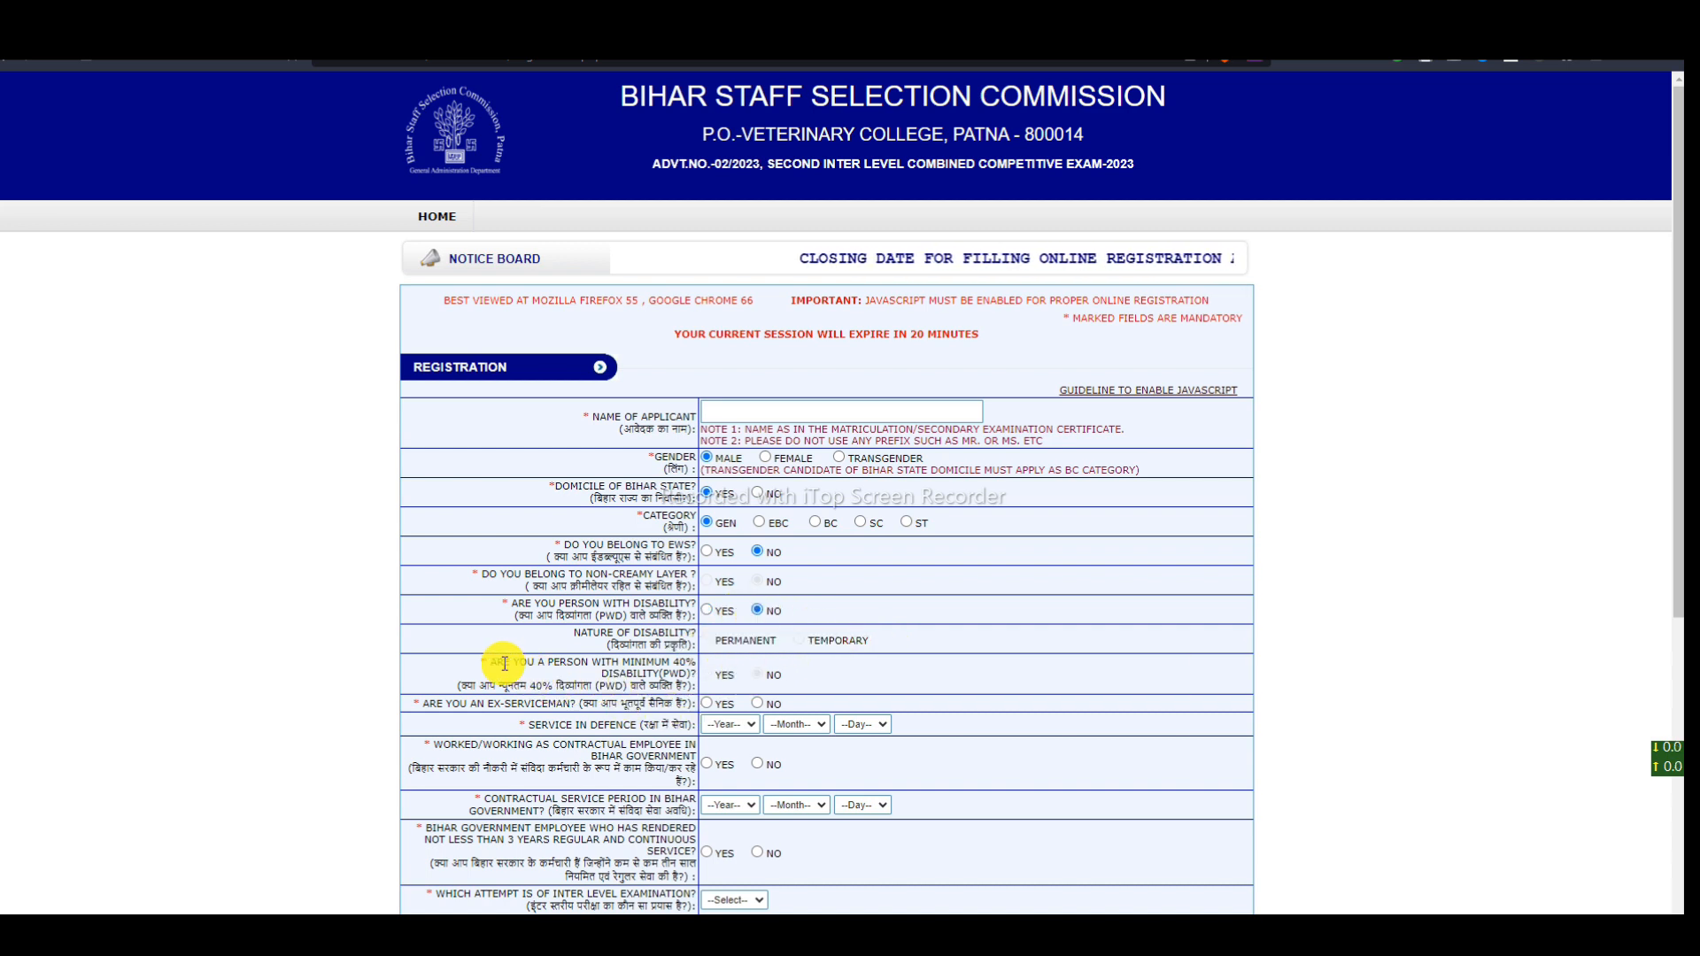
drag(504, 662, 613, 684)
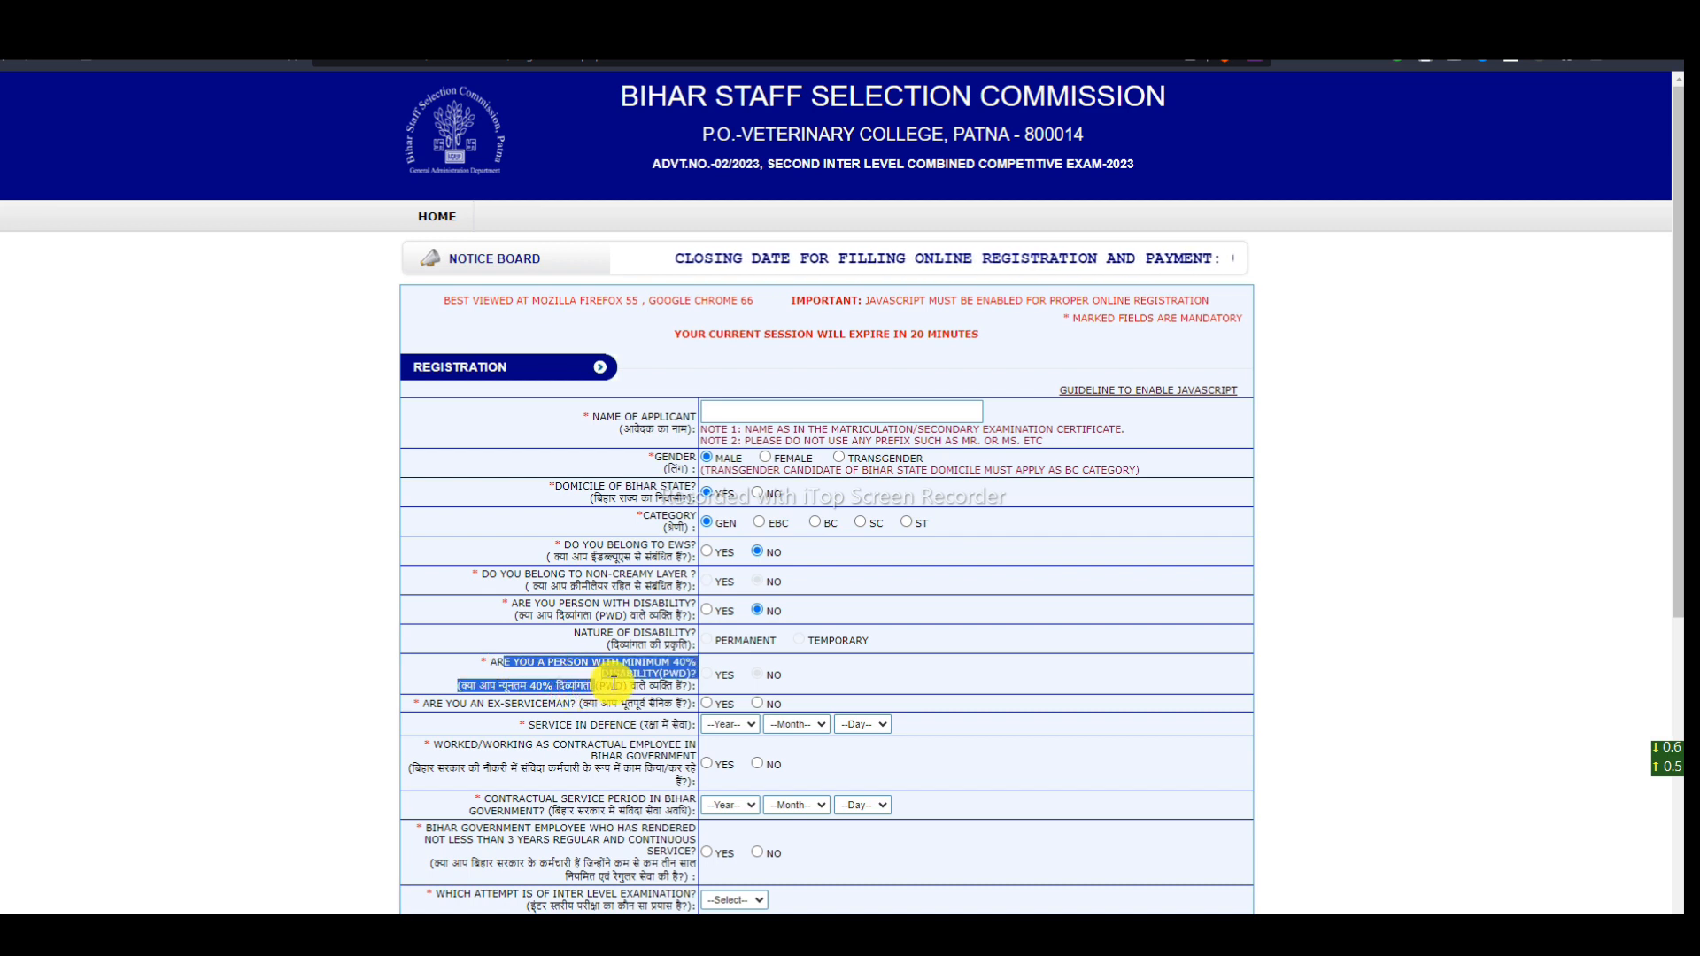
click(708, 611)
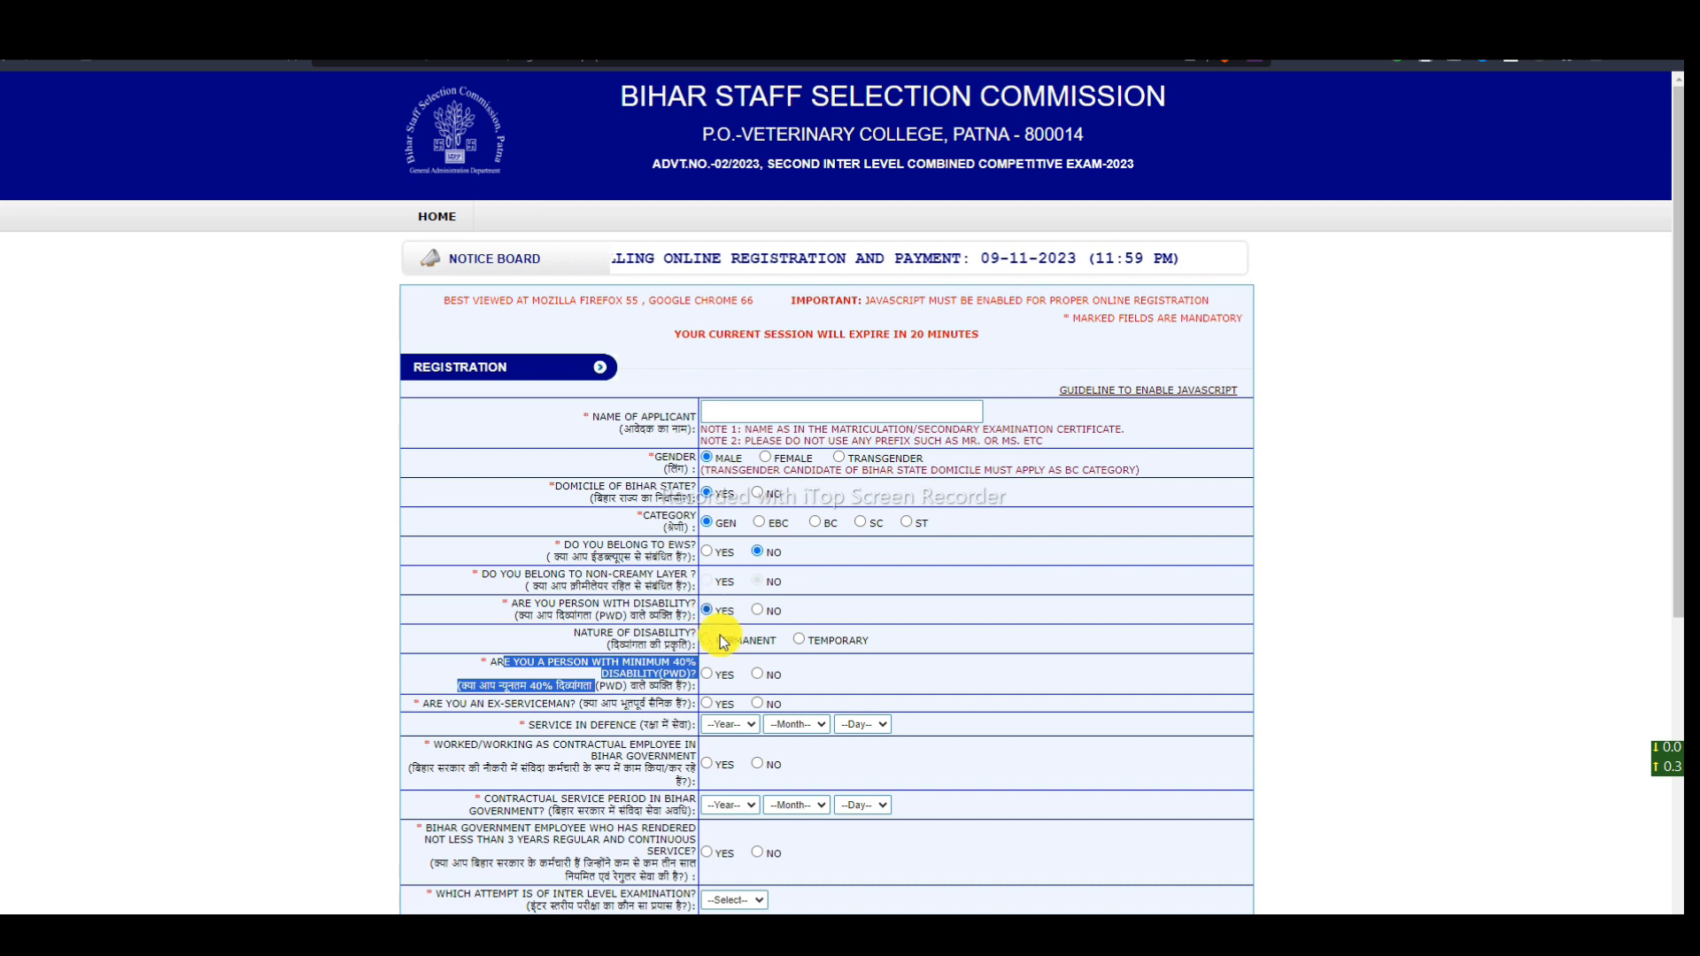
click(708, 675)
click(759, 674)
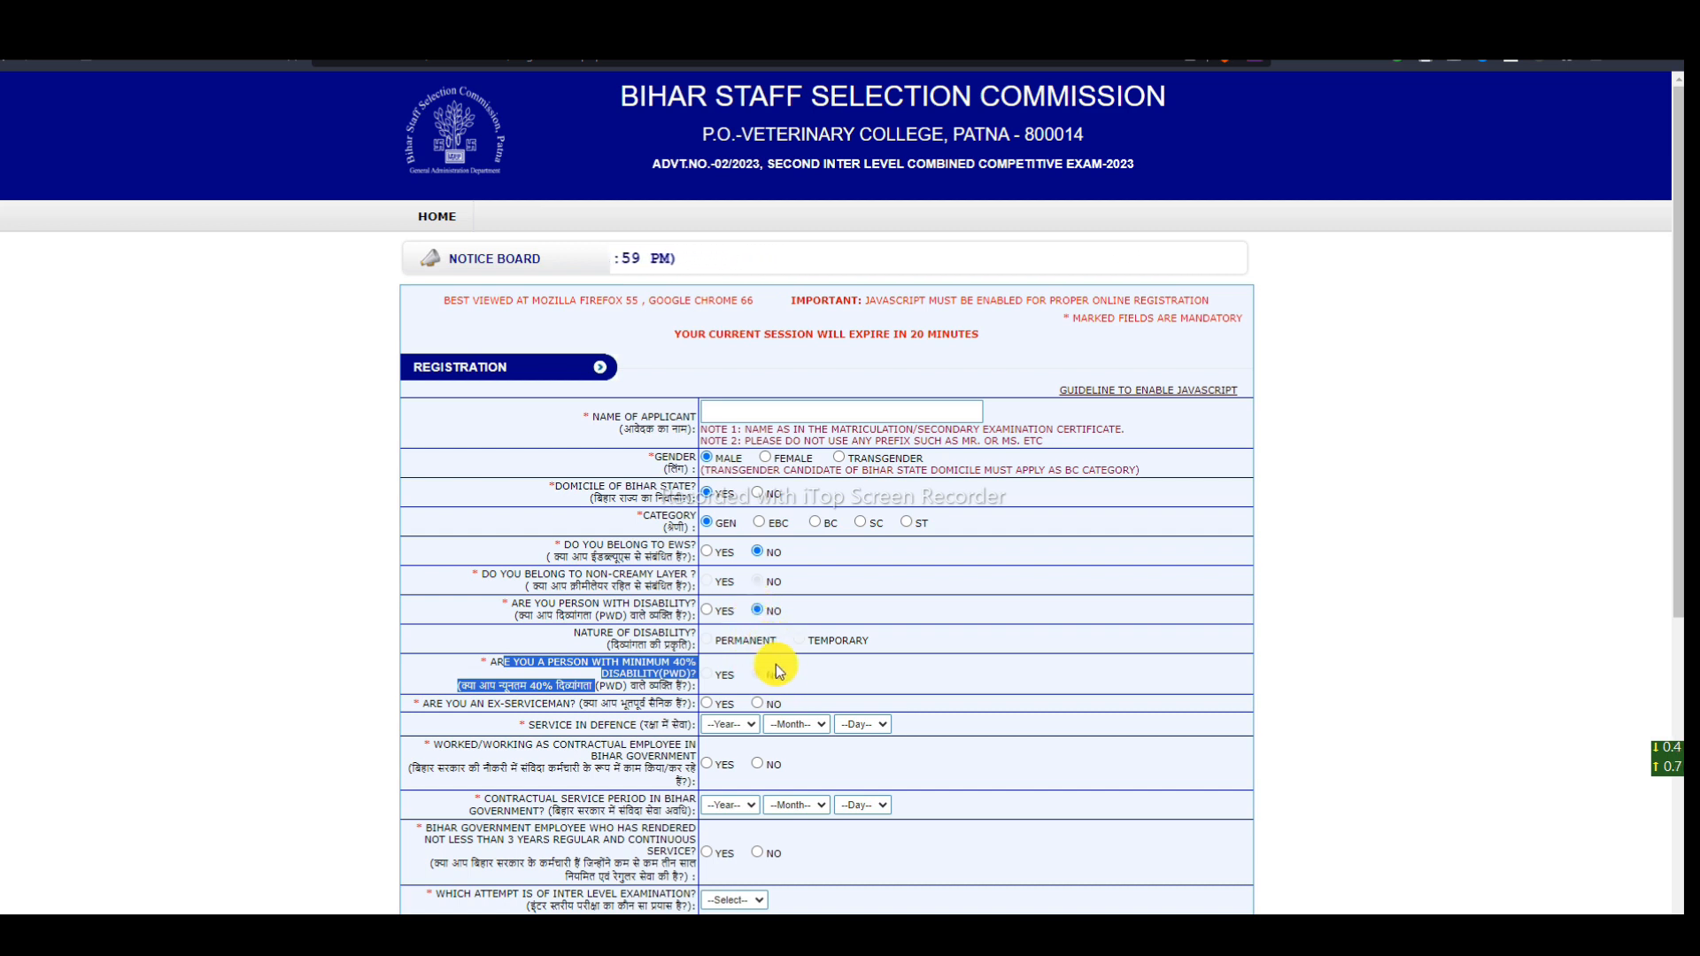
click(841, 678)
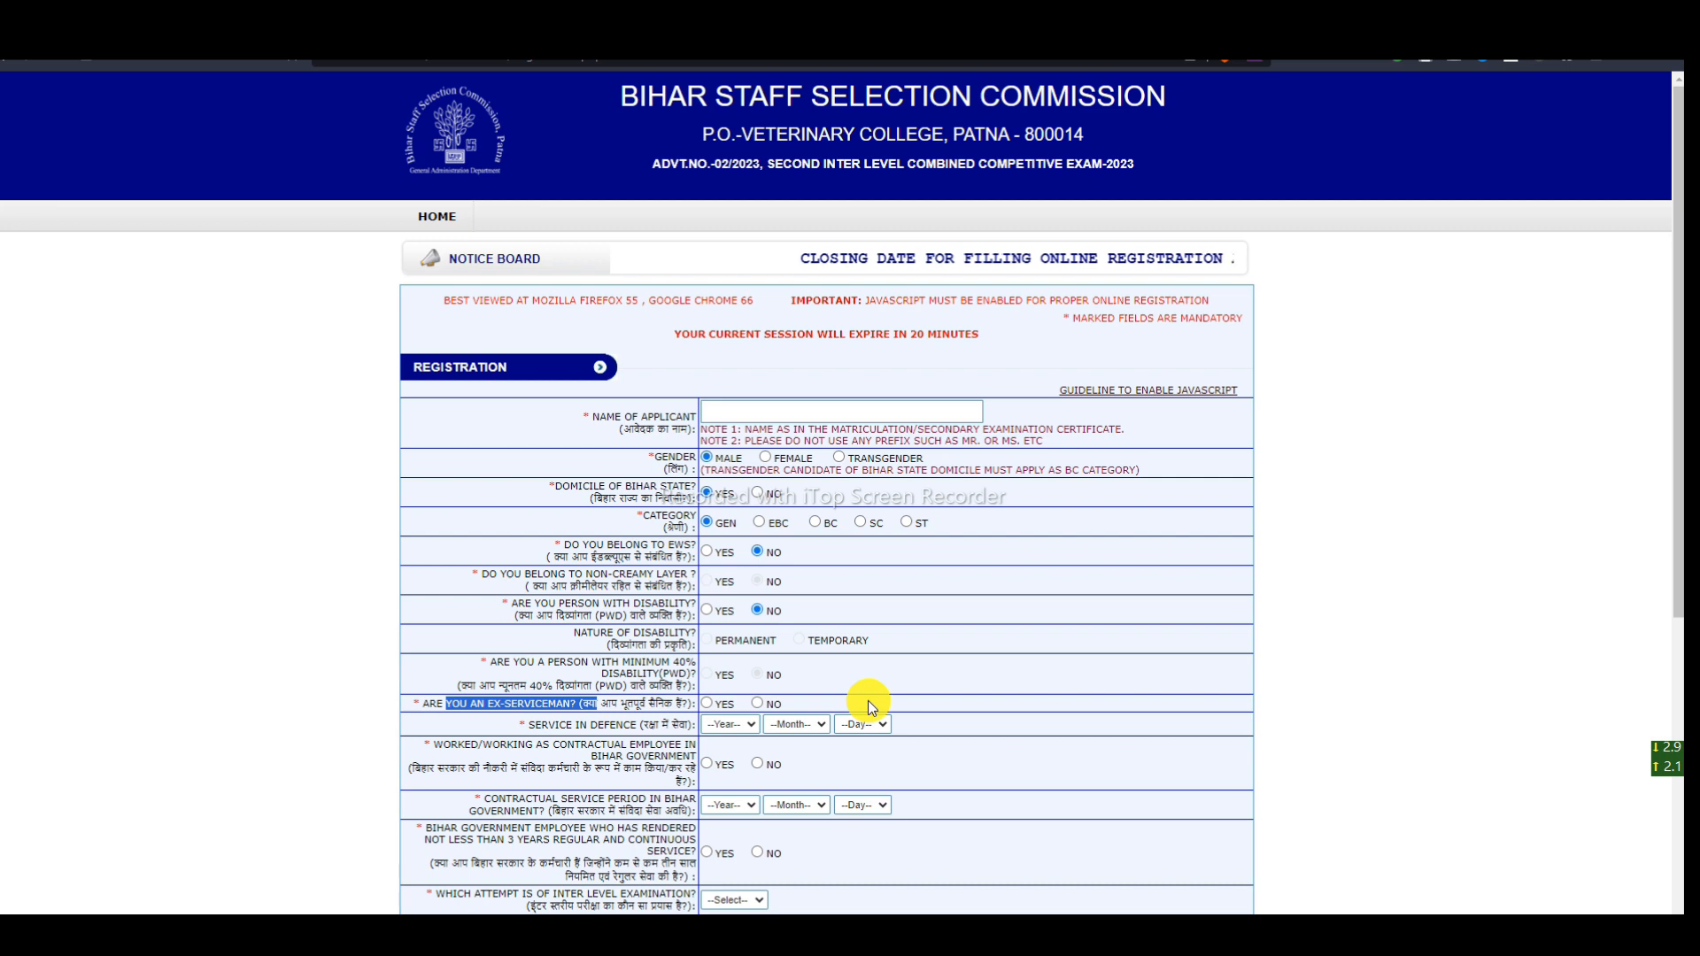
- Answer No to ex-serviceman after trying Yes with defence service 19 years, 01 month, 17 days
click(706, 704)
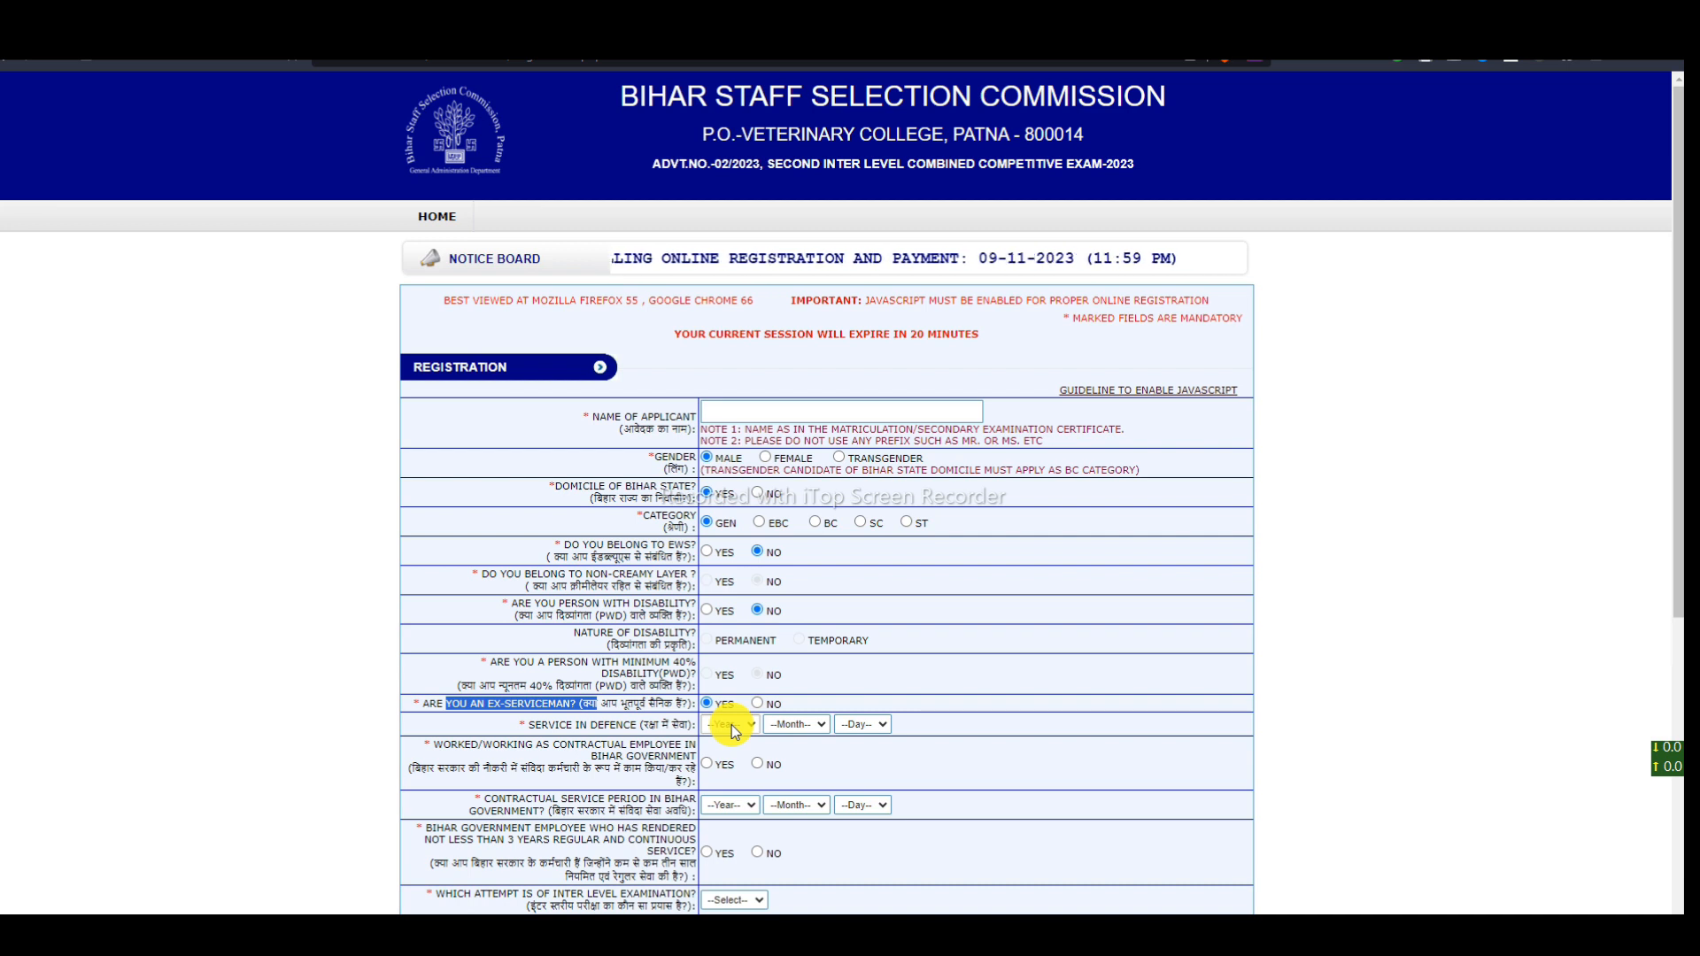
click(730, 724)
click(723, 659)
click(779, 729)
click(793, 758)
click(850, 726)
click(857, 693)
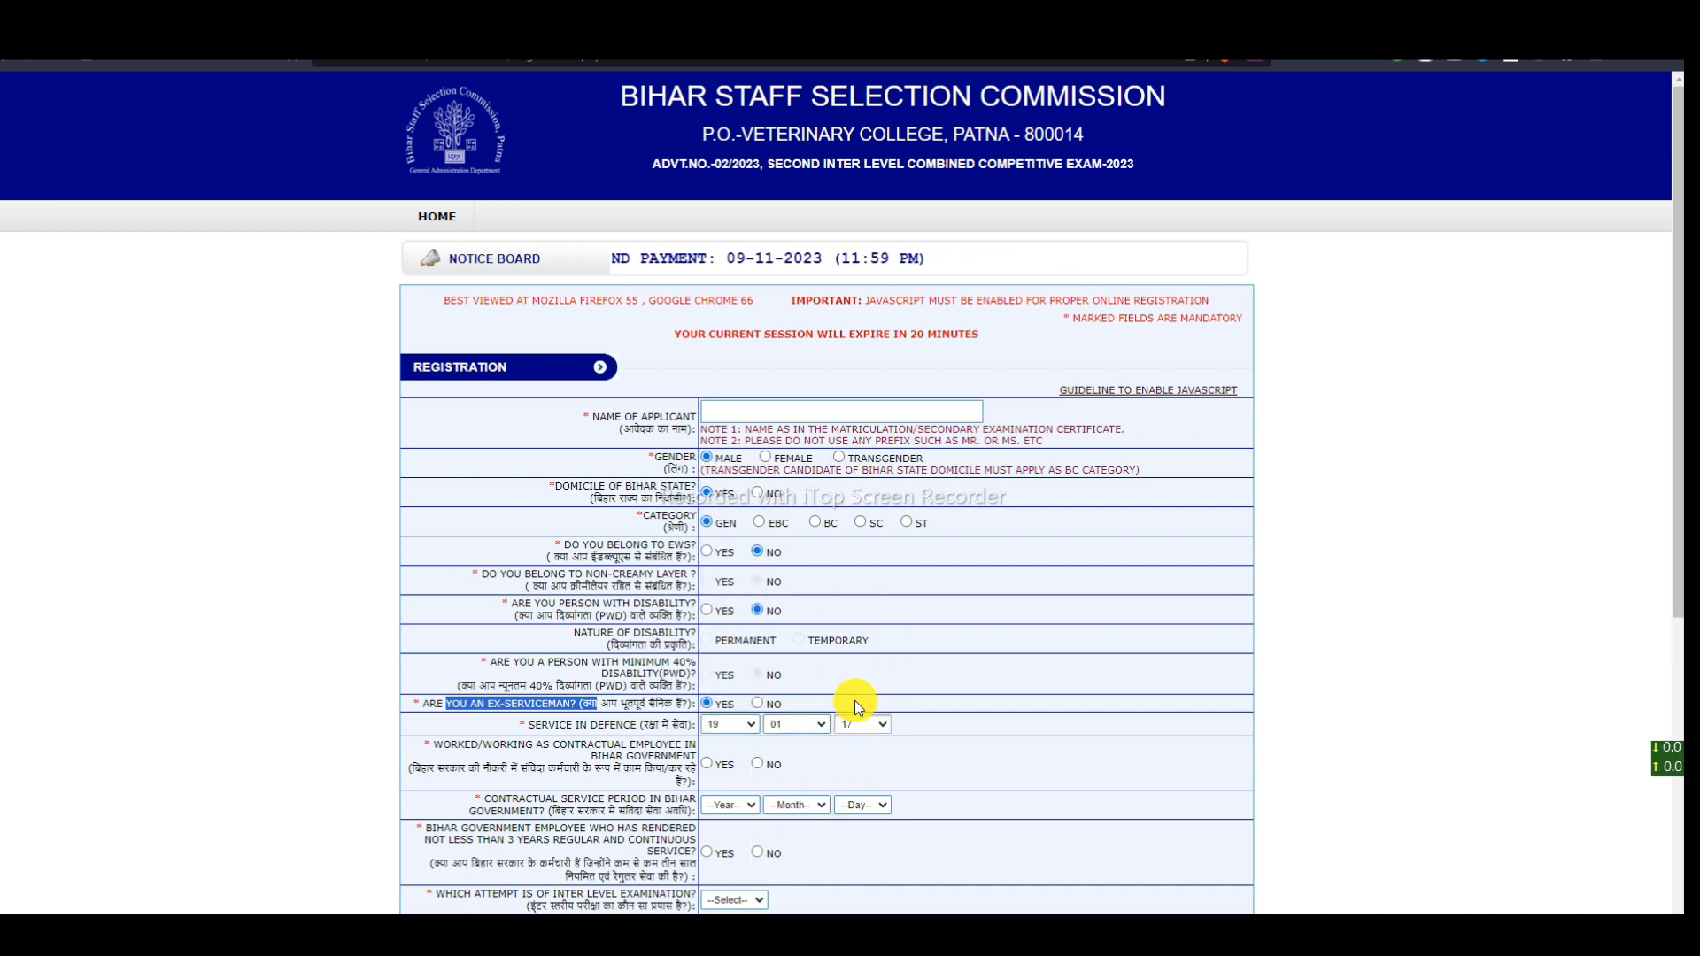
click(757, 704)
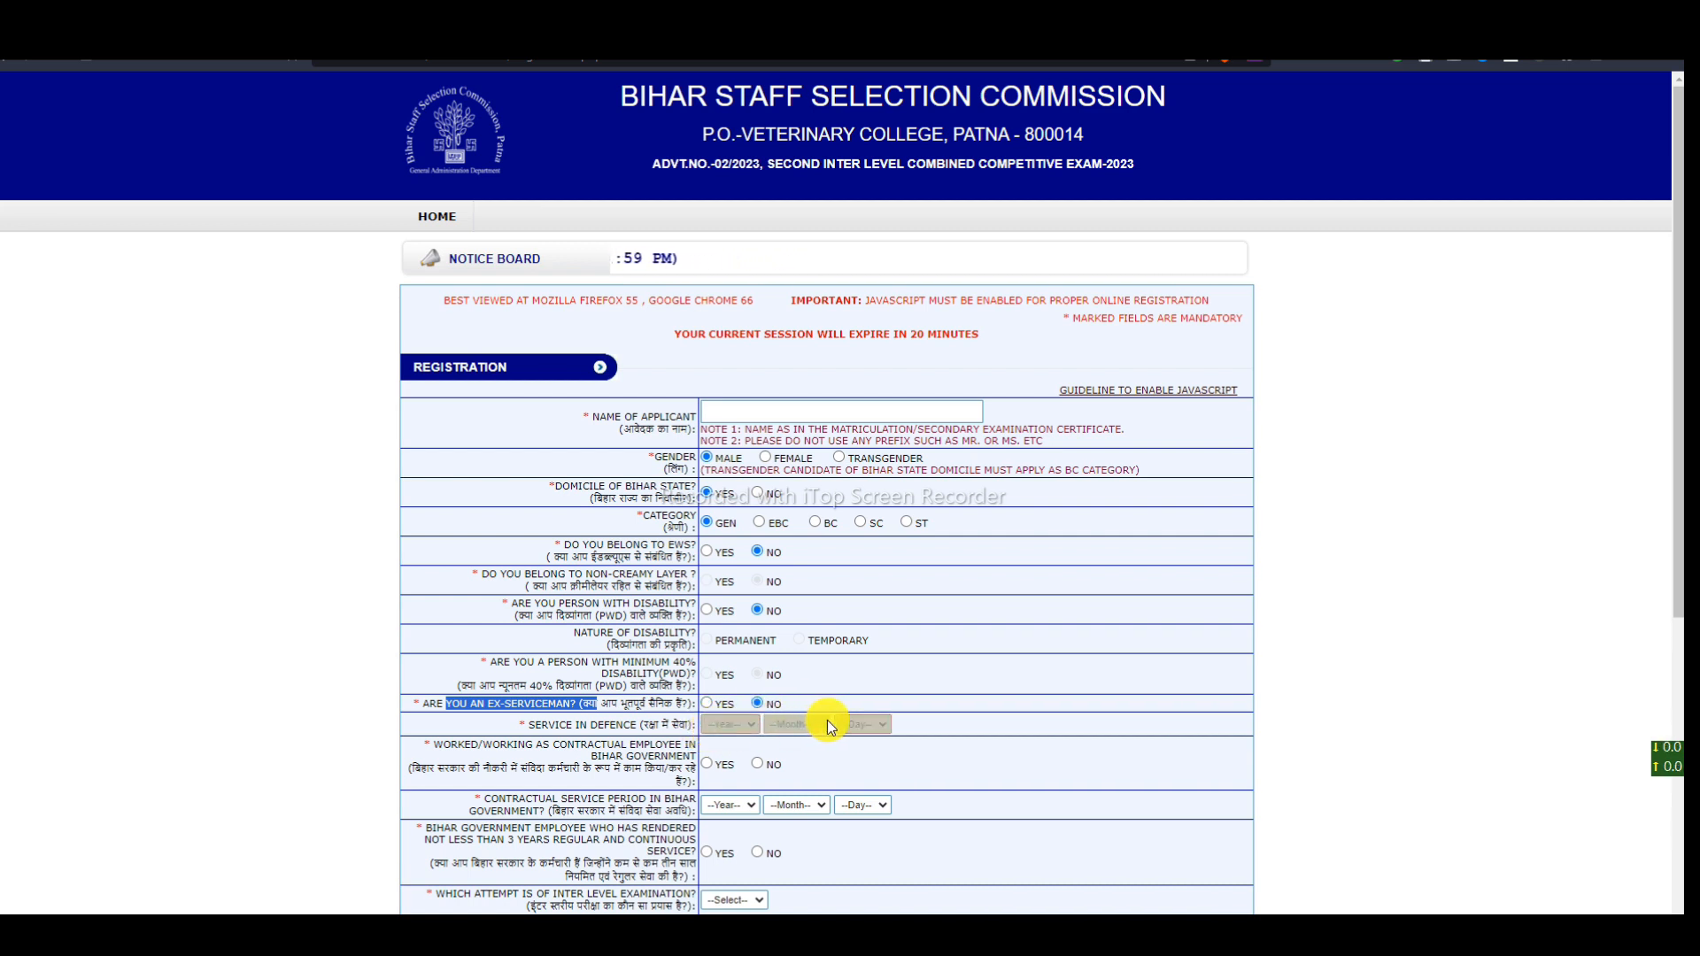
drag(437, 743, 630, 744)
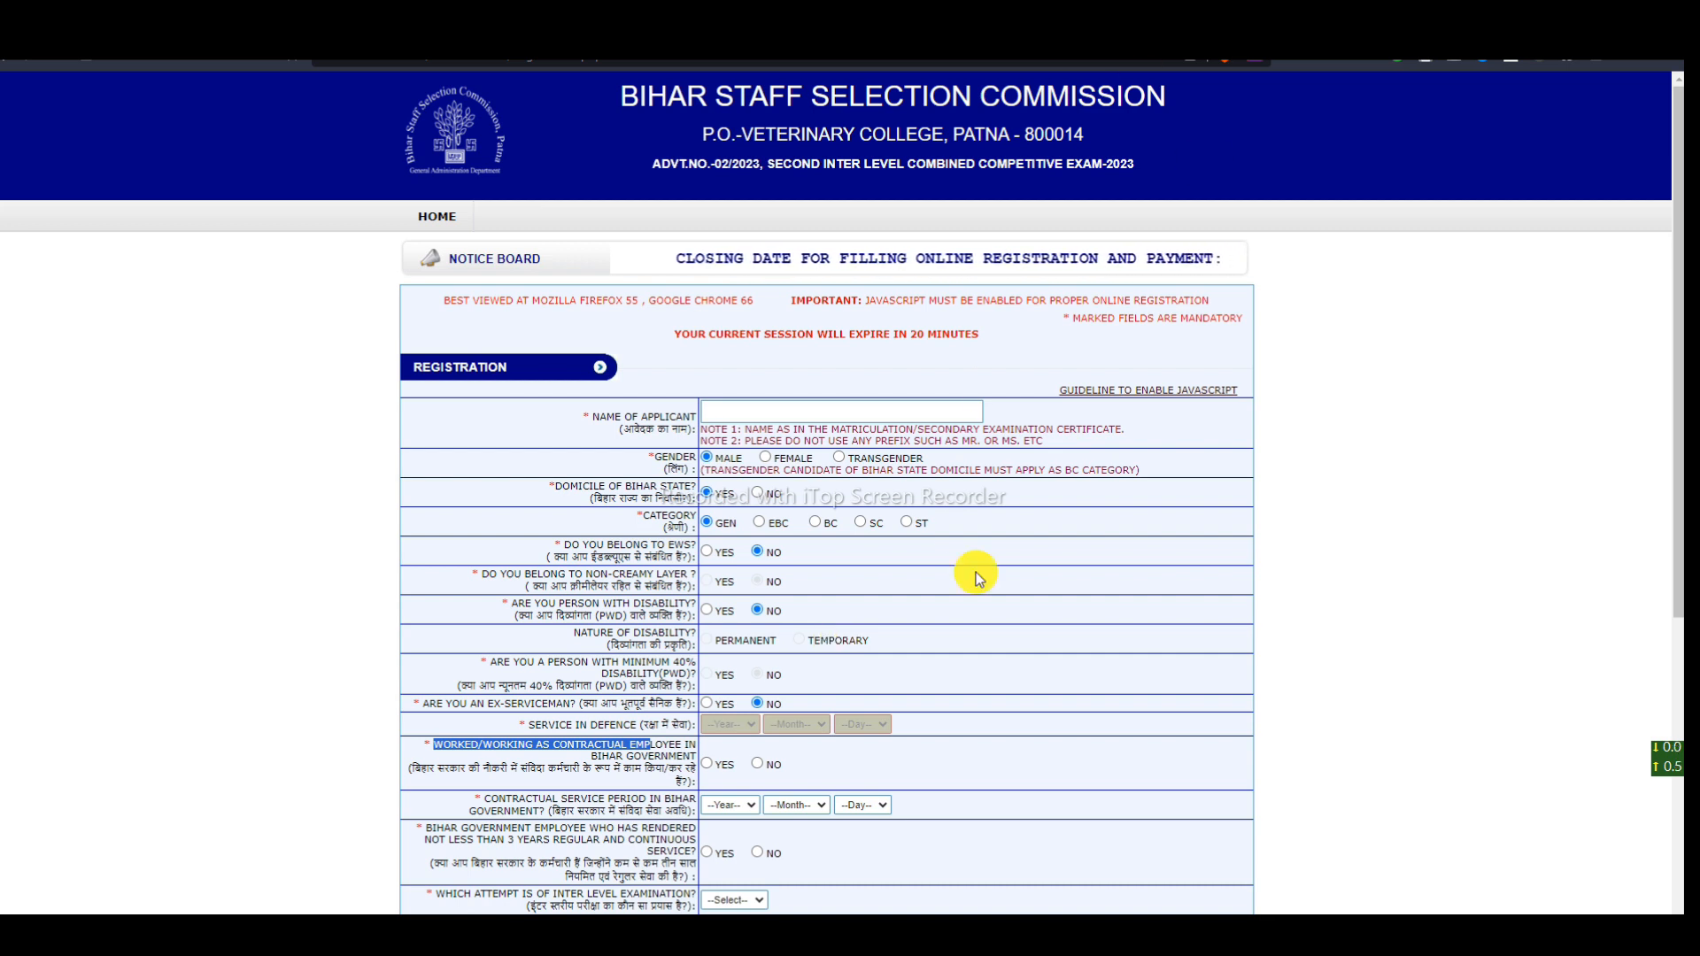
- Answer No to the contractual-employee question after trying Yes with service period 17/08/13
click(978, 763)
click(709, 765)
click(735, 805)
click(738, 770)
click(785, 800)
click(794, 751)
click(848, 804)
click(848, 723)
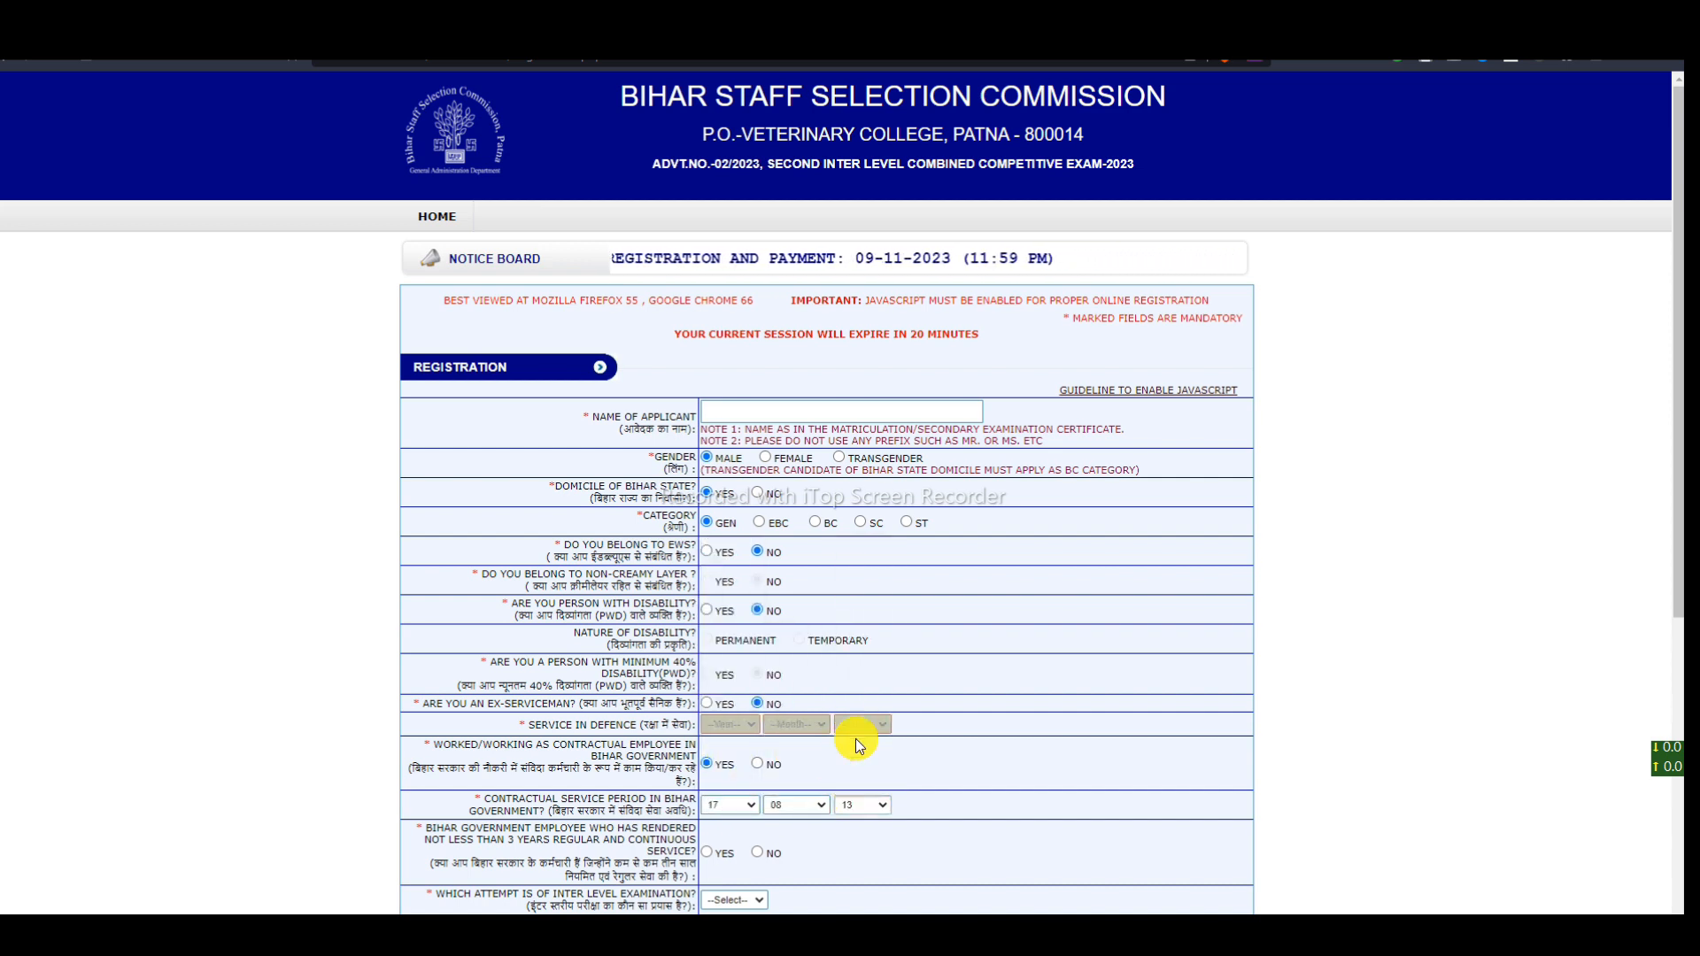
click(758, 764)
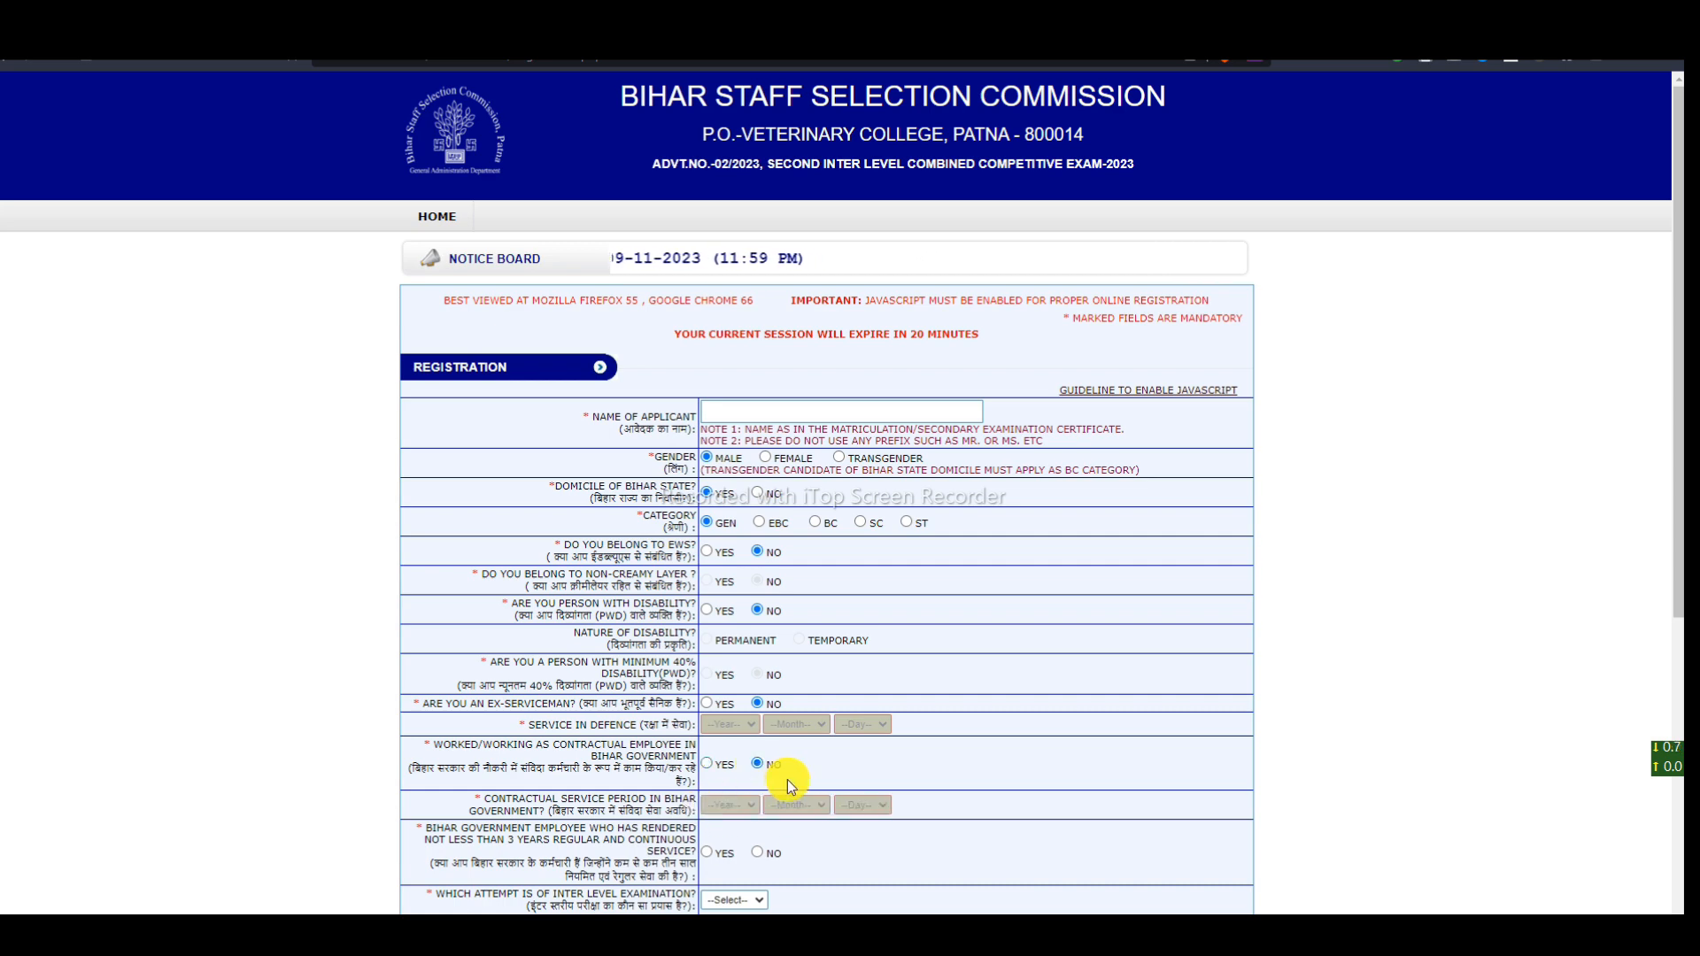
- Scroll down, keep the contractual answer at No, and highlight the Bihar government employee question
scroll(780, 785, down, 4)
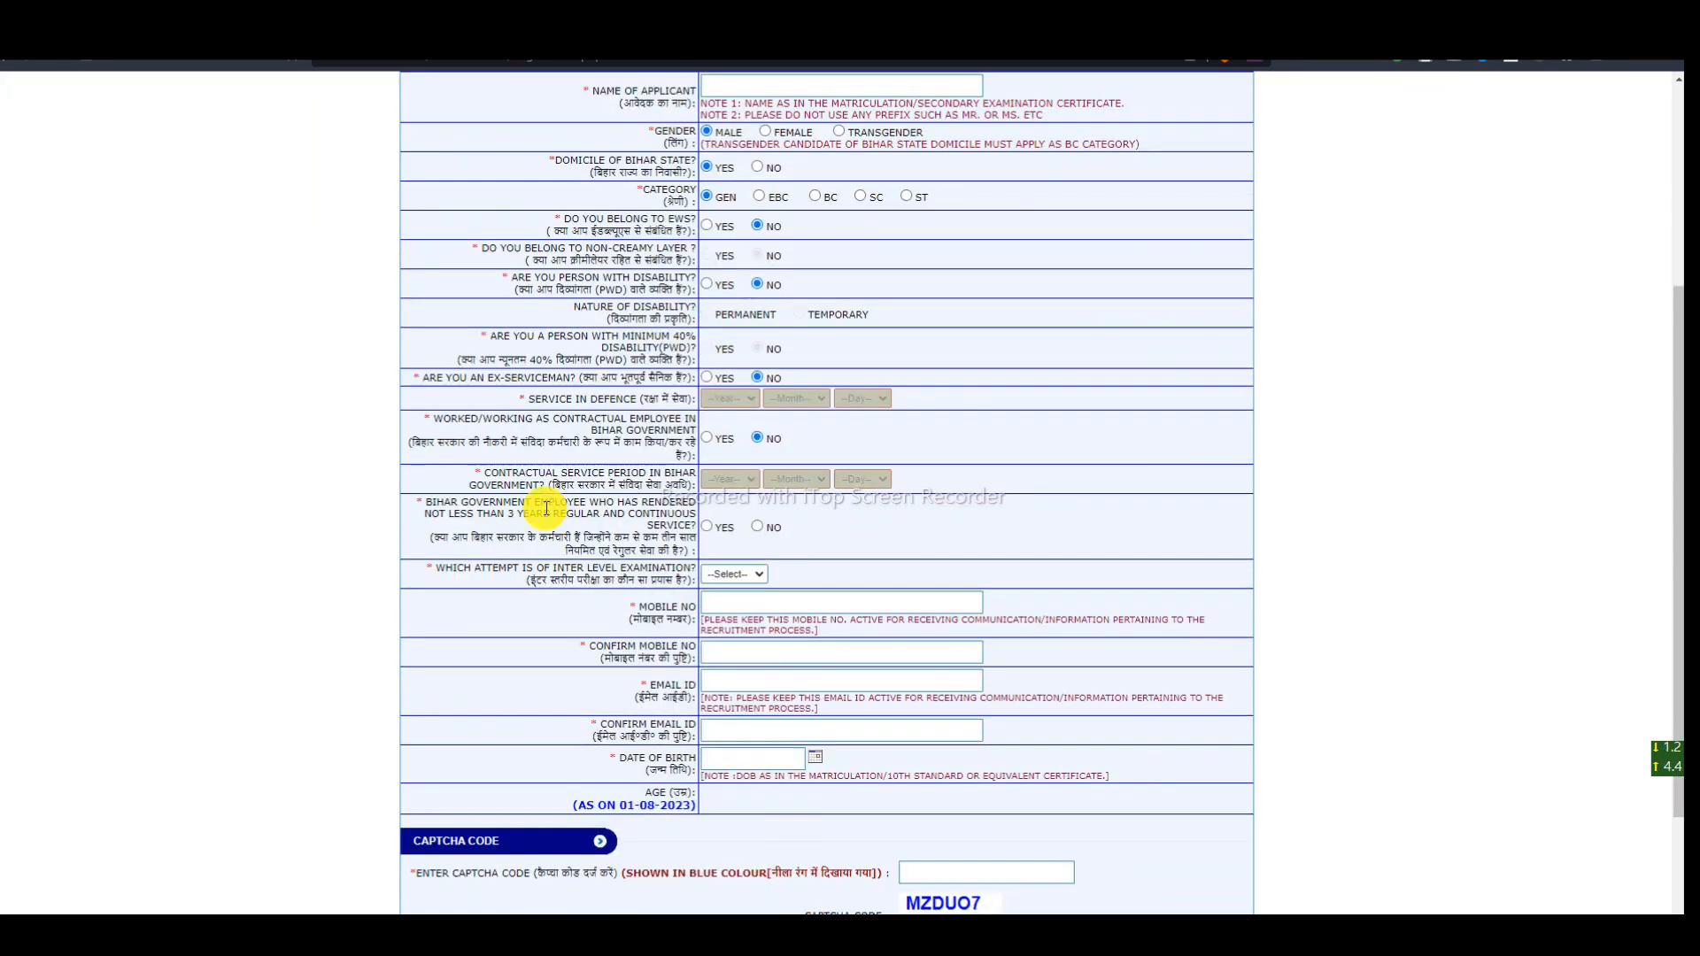
drag(516, 423, 580, 421)
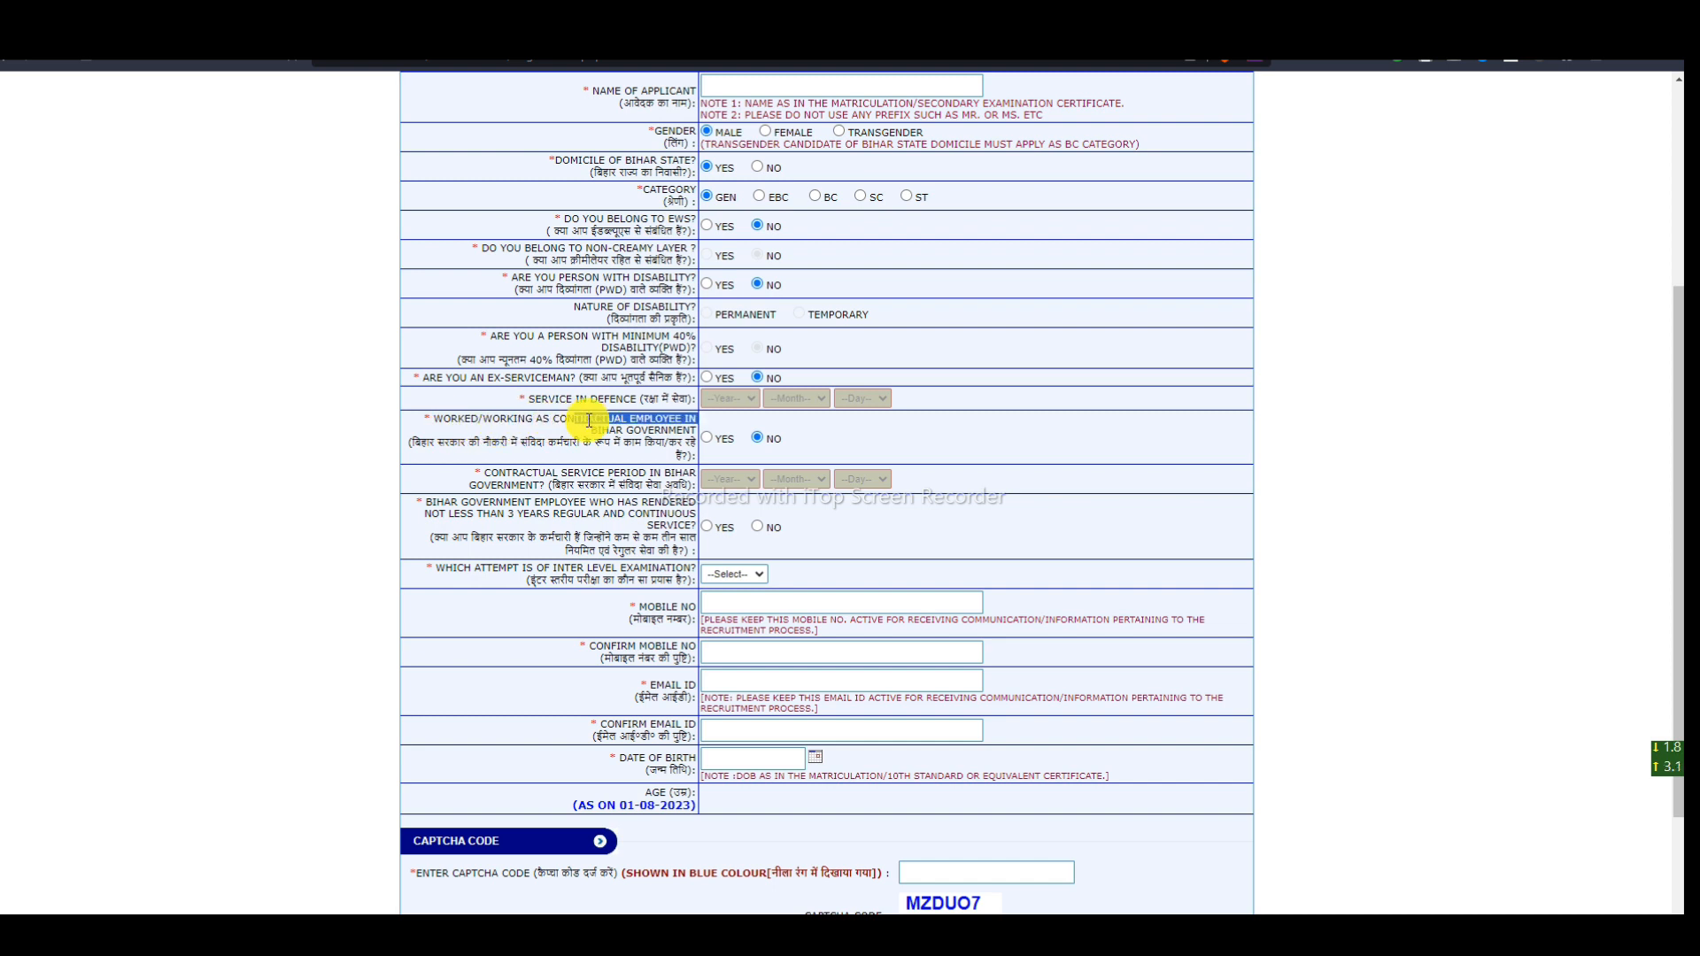
click(753, 444)
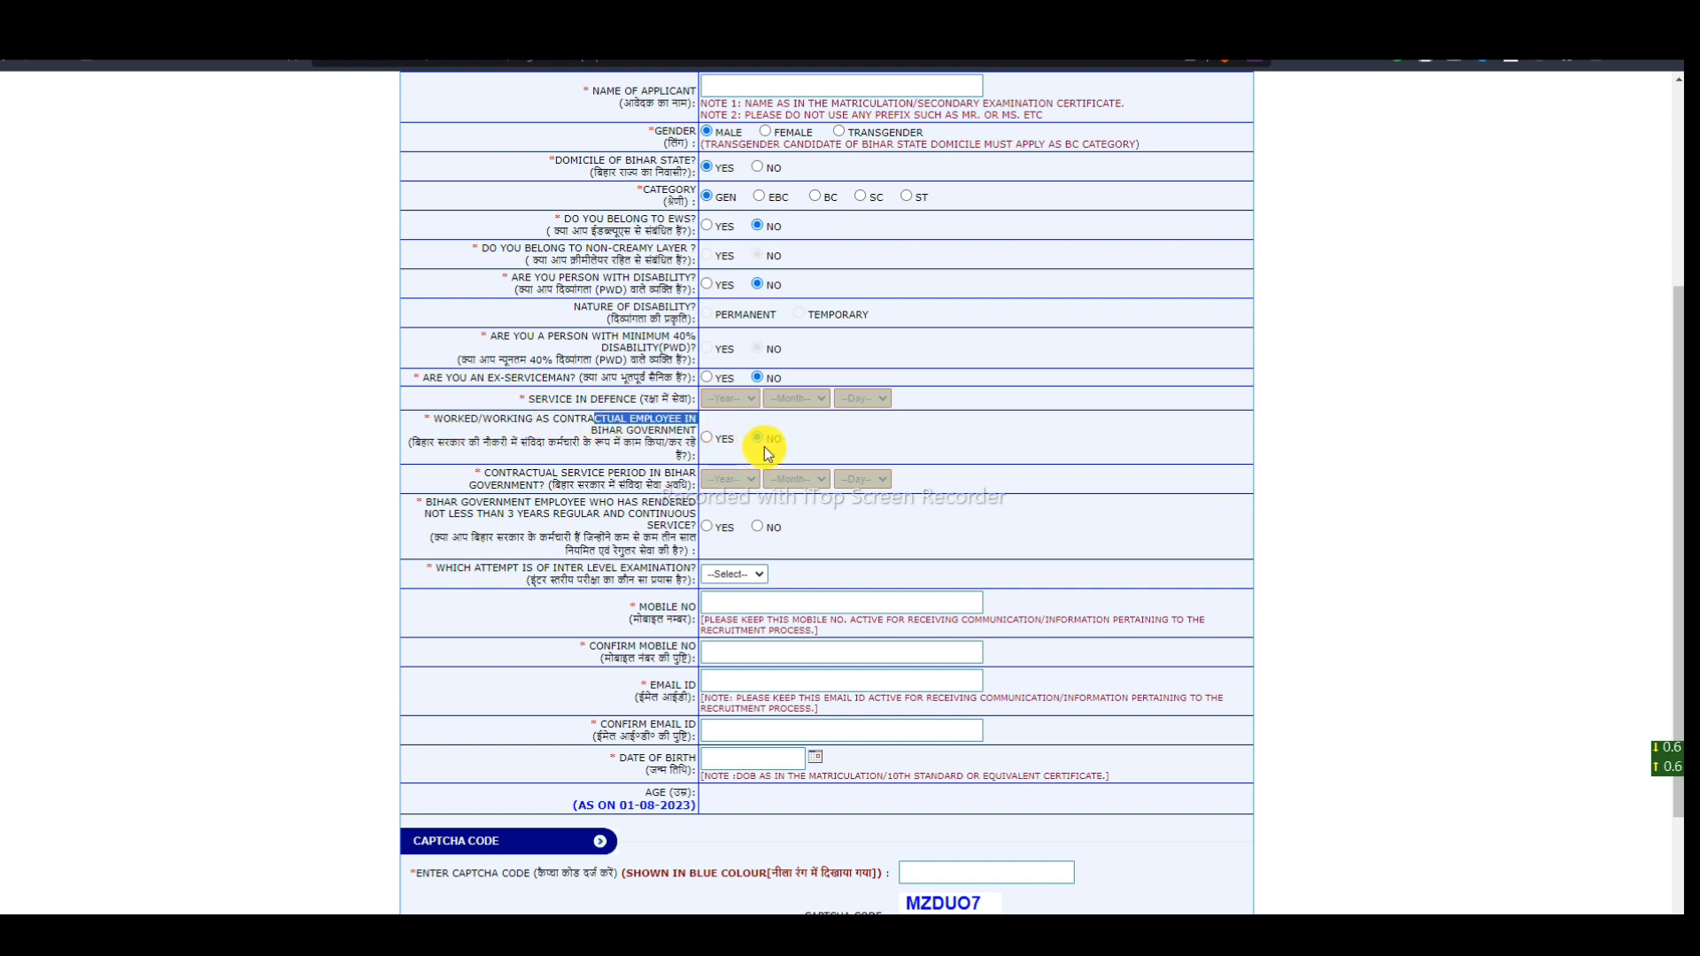
drag(433, 502, 514, 512)
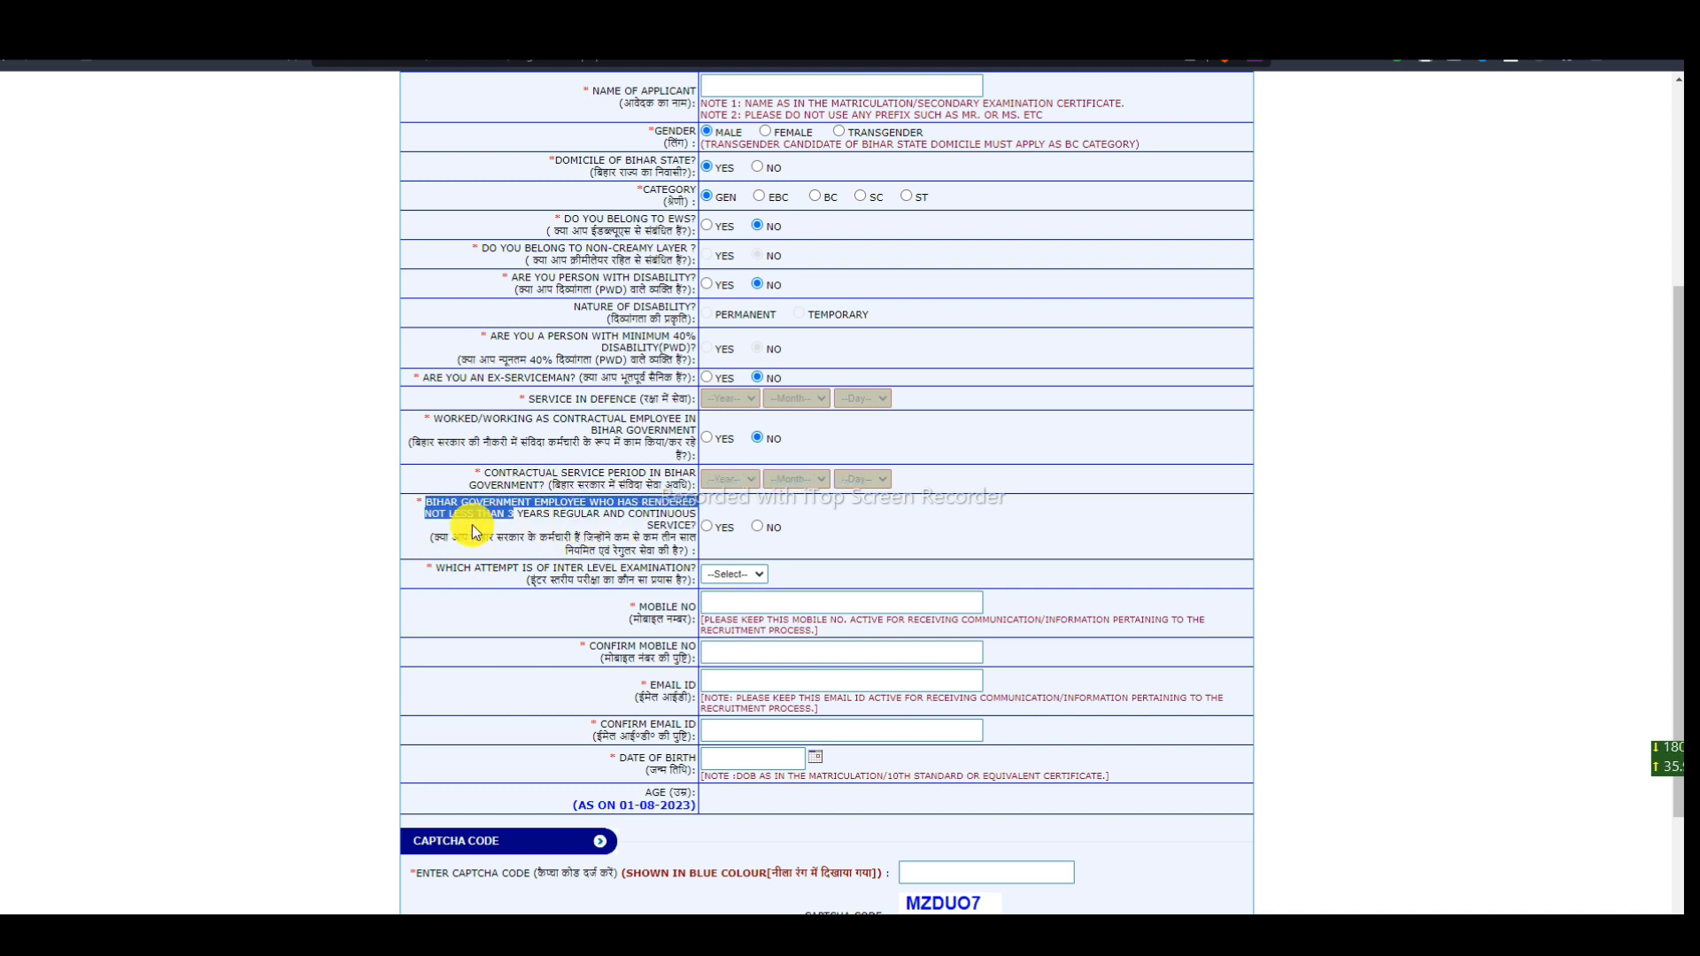
click(625, 531)
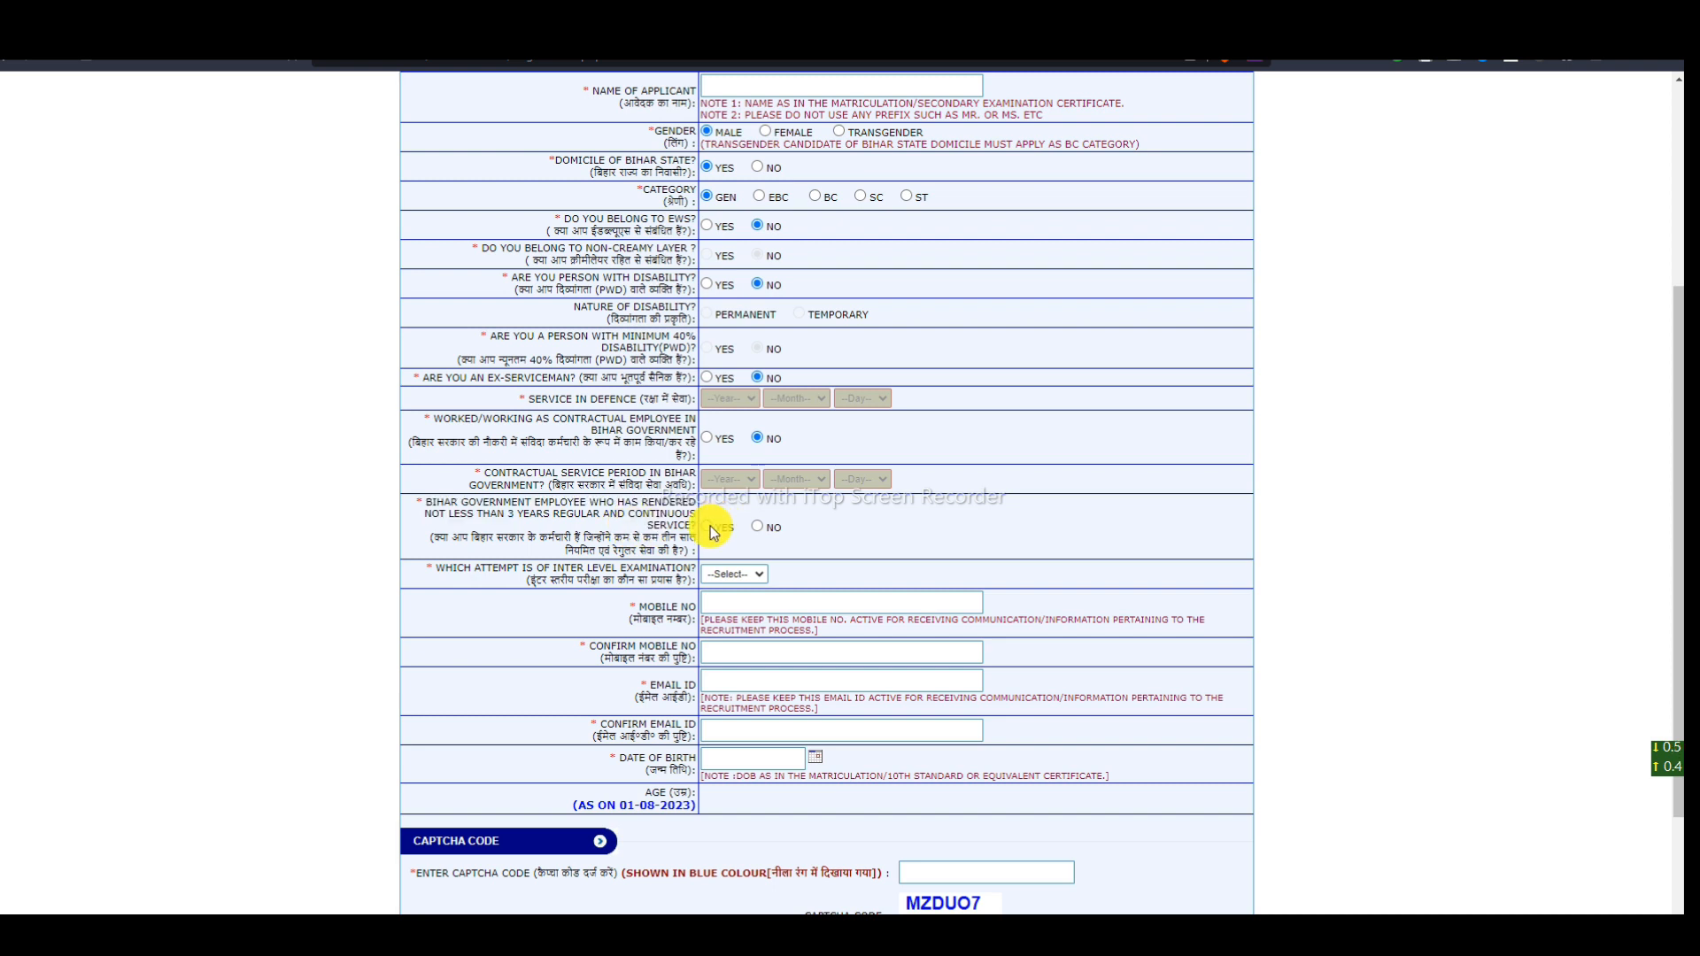
- Answer No to three-year Bihar government service and choose 01 as the Inter Level attempt
click(758, 528)
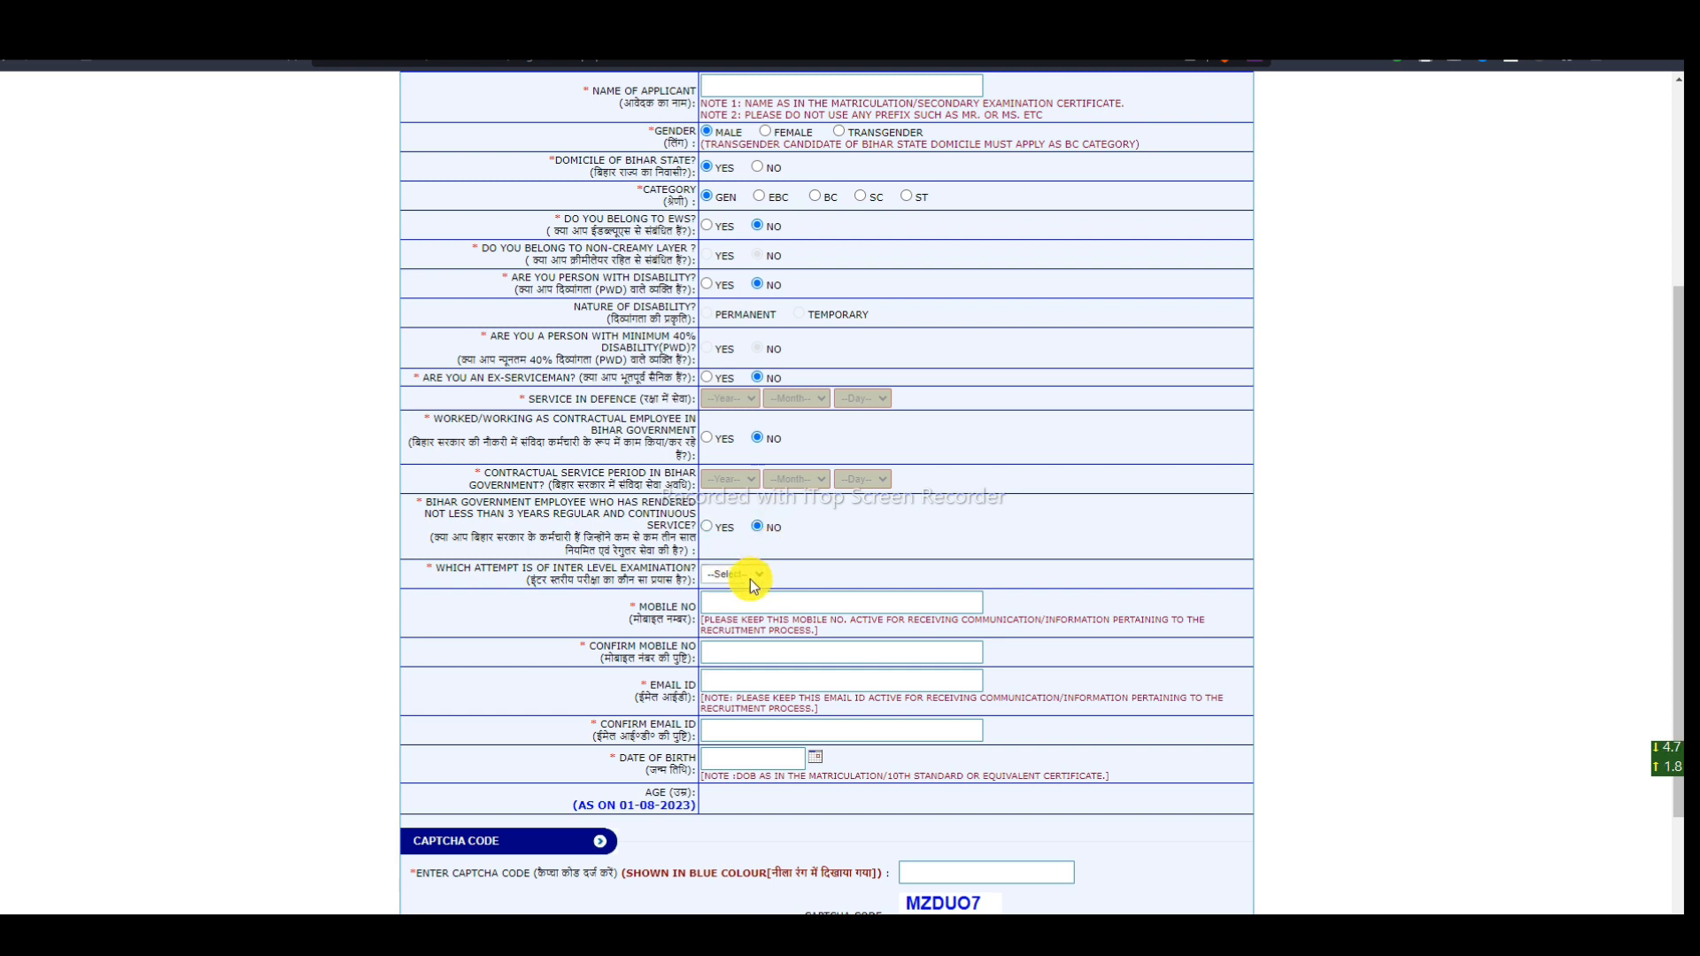
drag(433, 567, 651, 570)
click(859, 560)
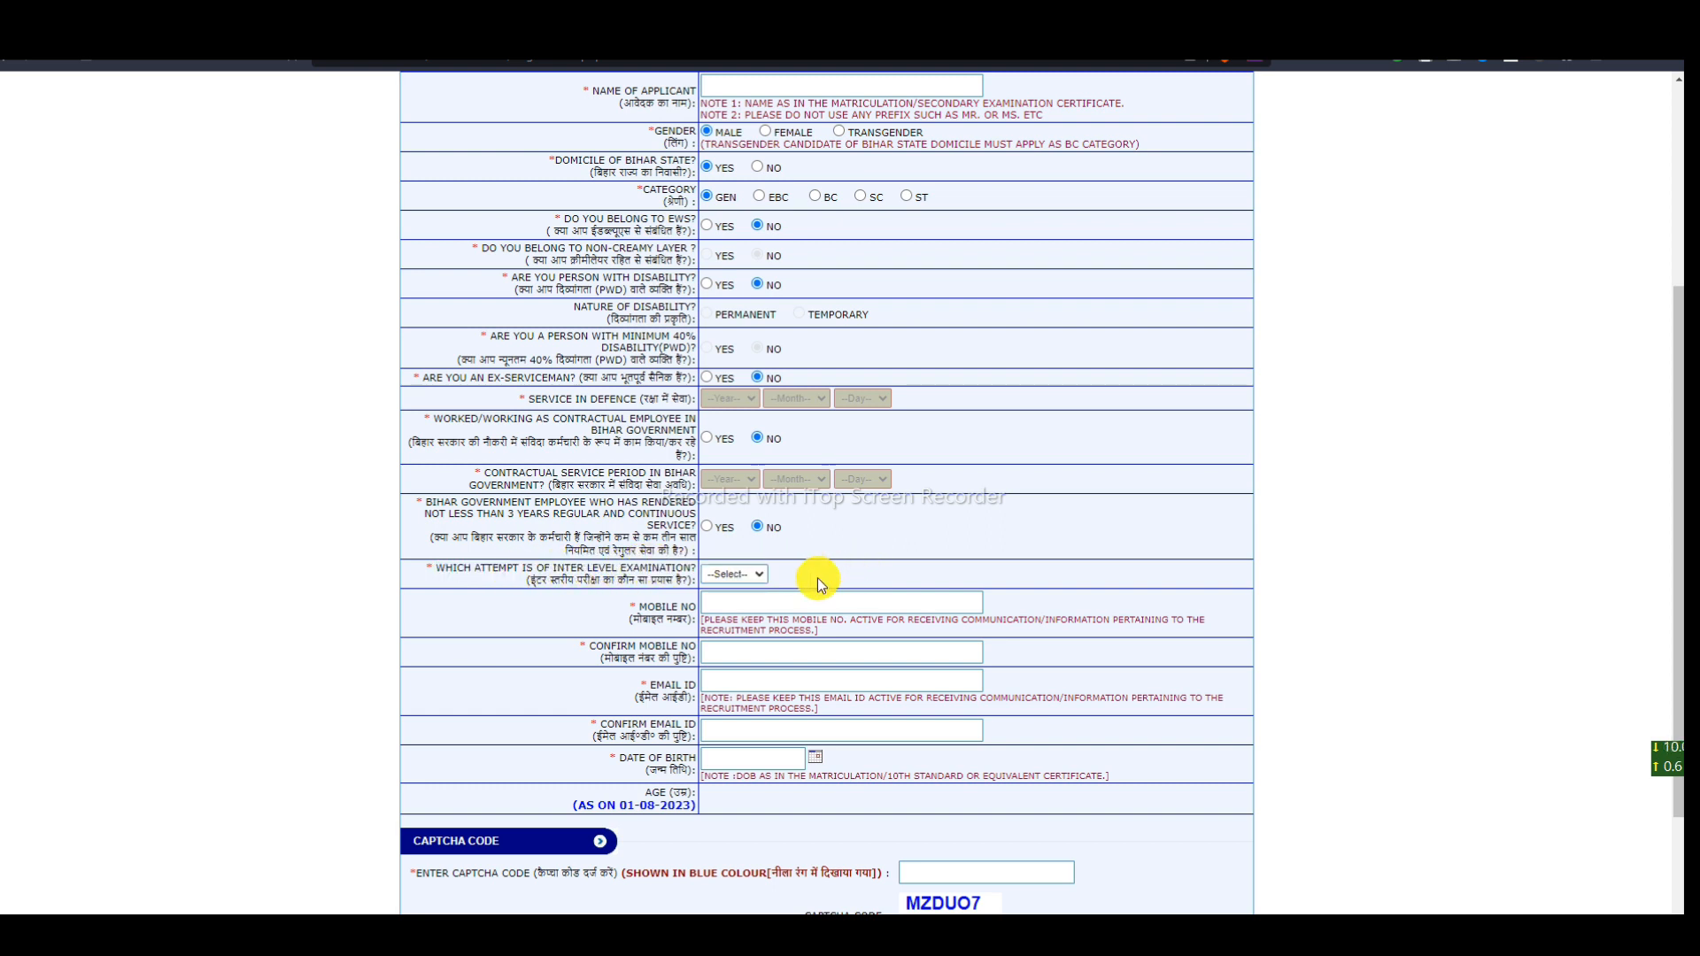
click(757, 576)
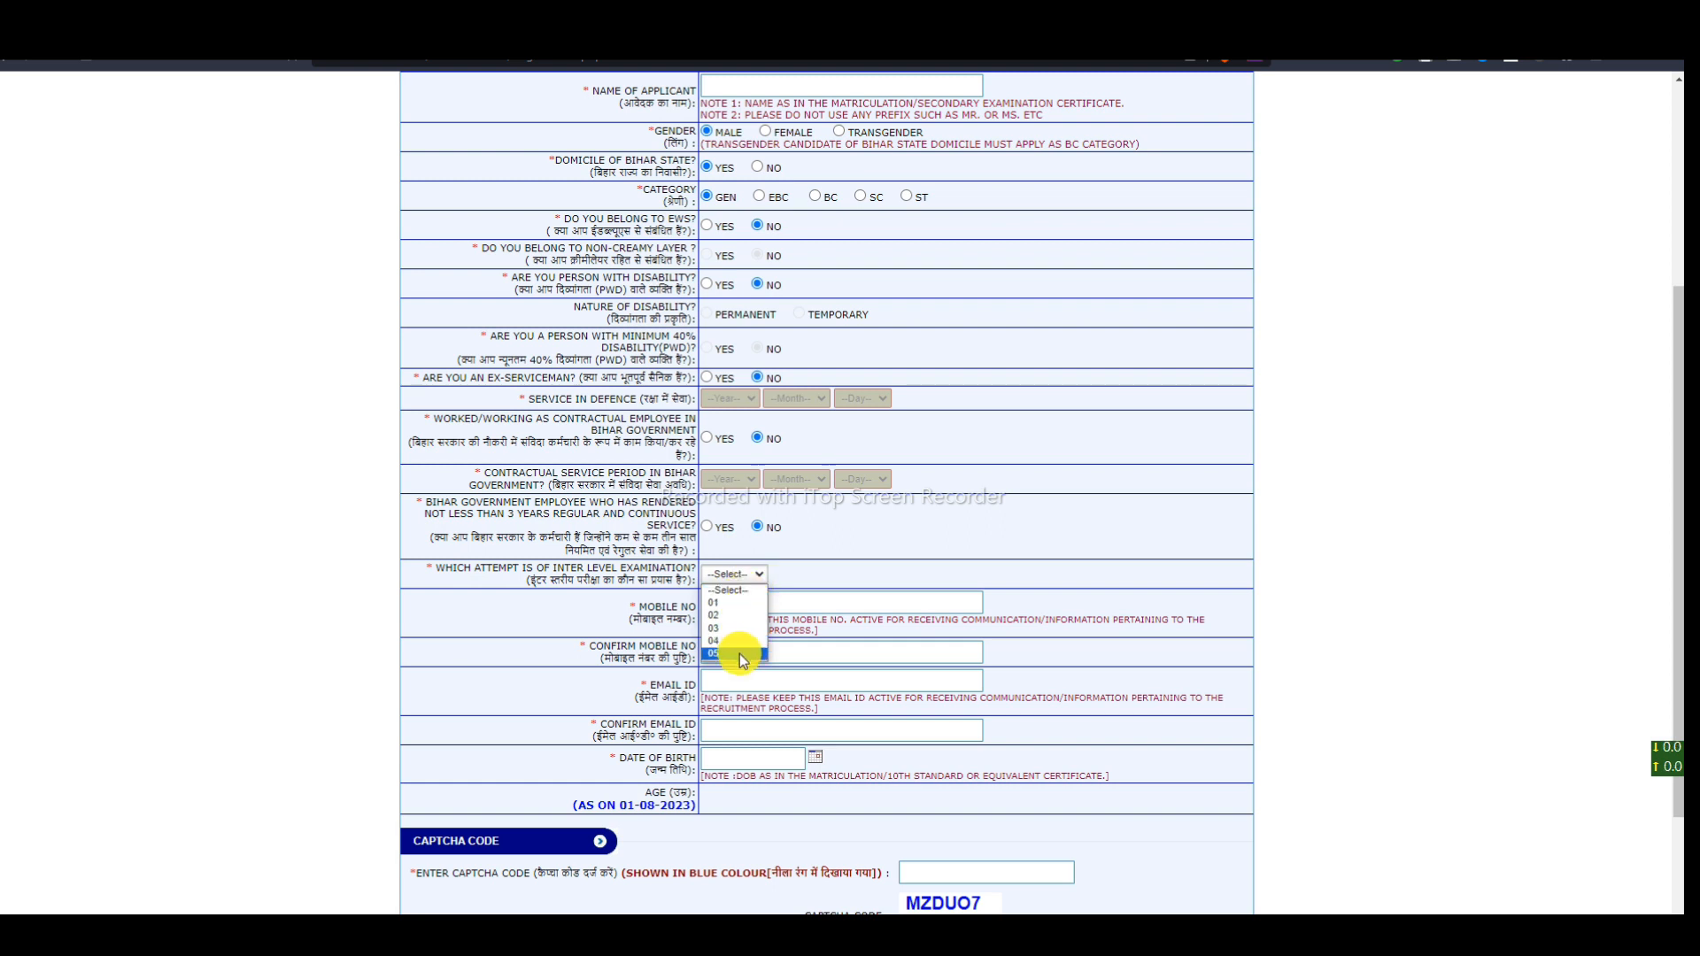
click(735, 603)
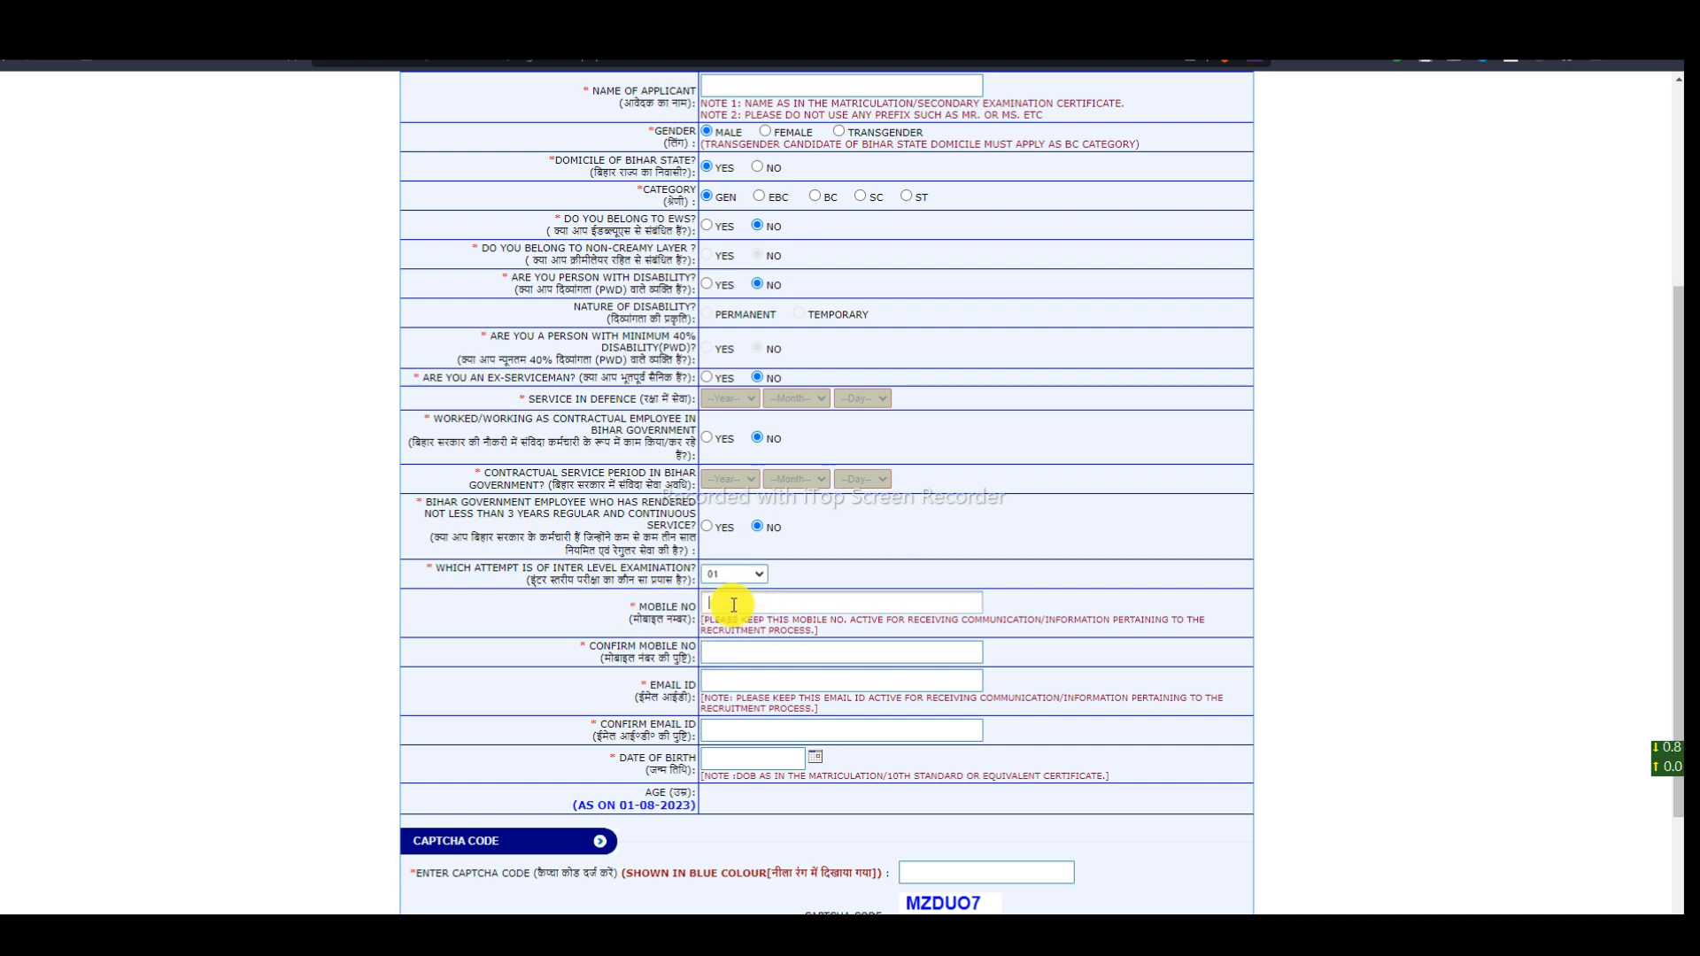
- Highlight the mobile number note and Email ID labels, then place the cursor in Confirm Email ID
drag(588, 652, 698, 652)
click(716, 653)
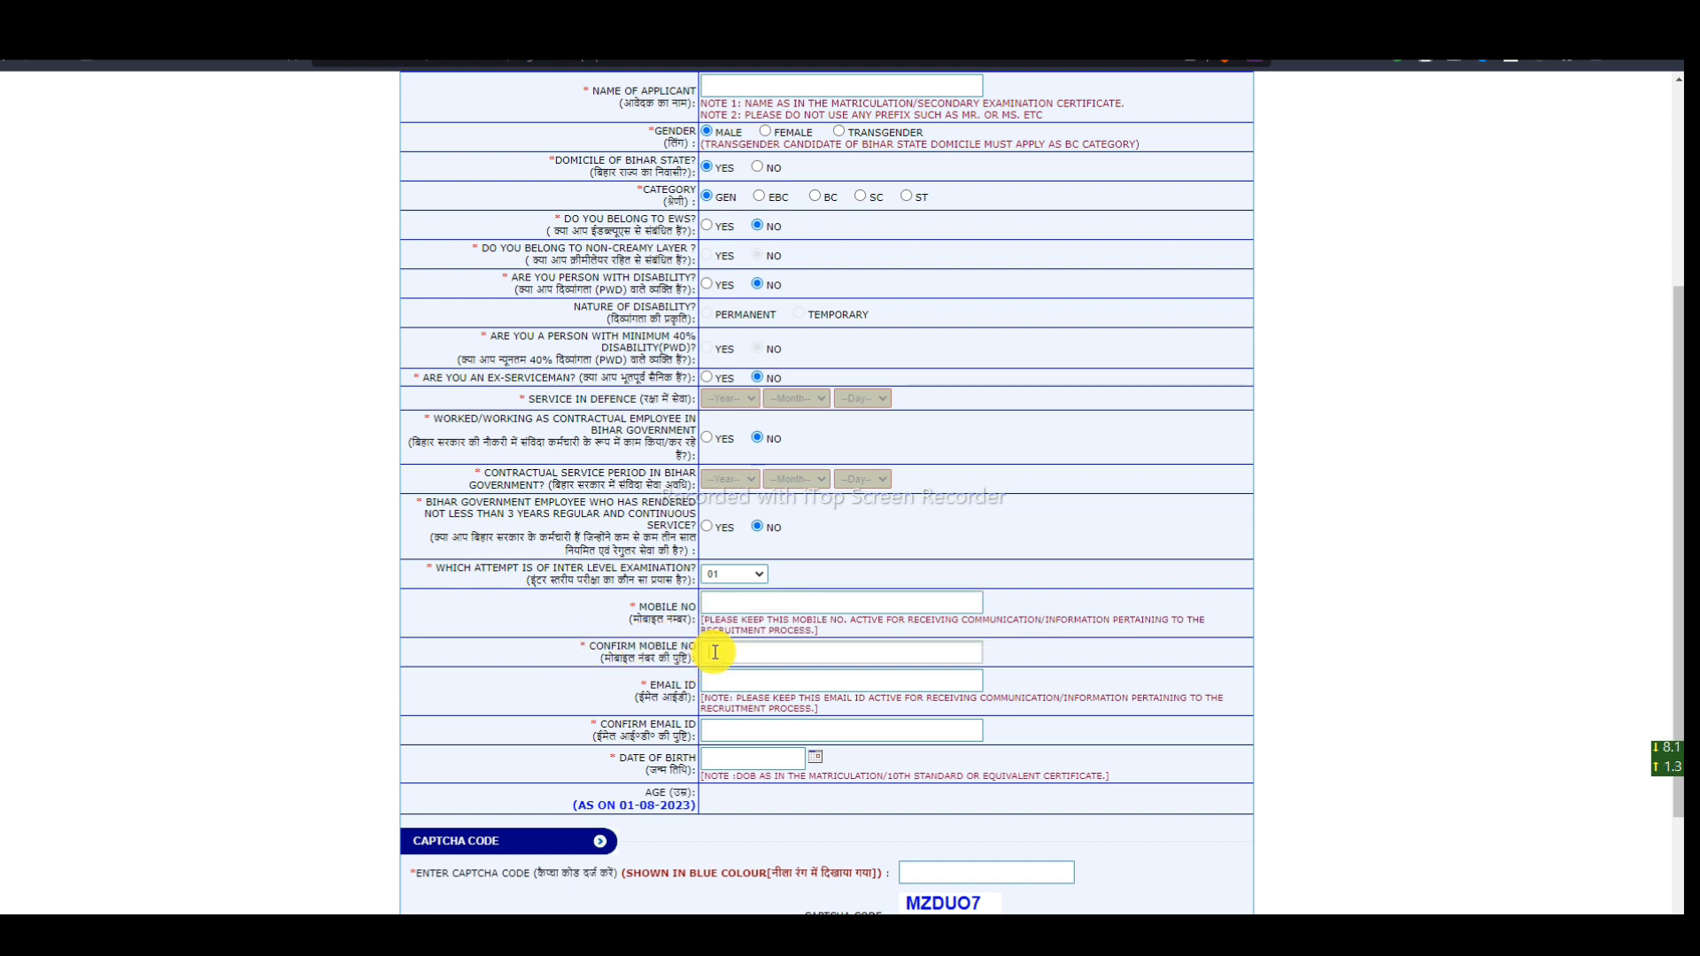
drag(651, 687, 723, 681)
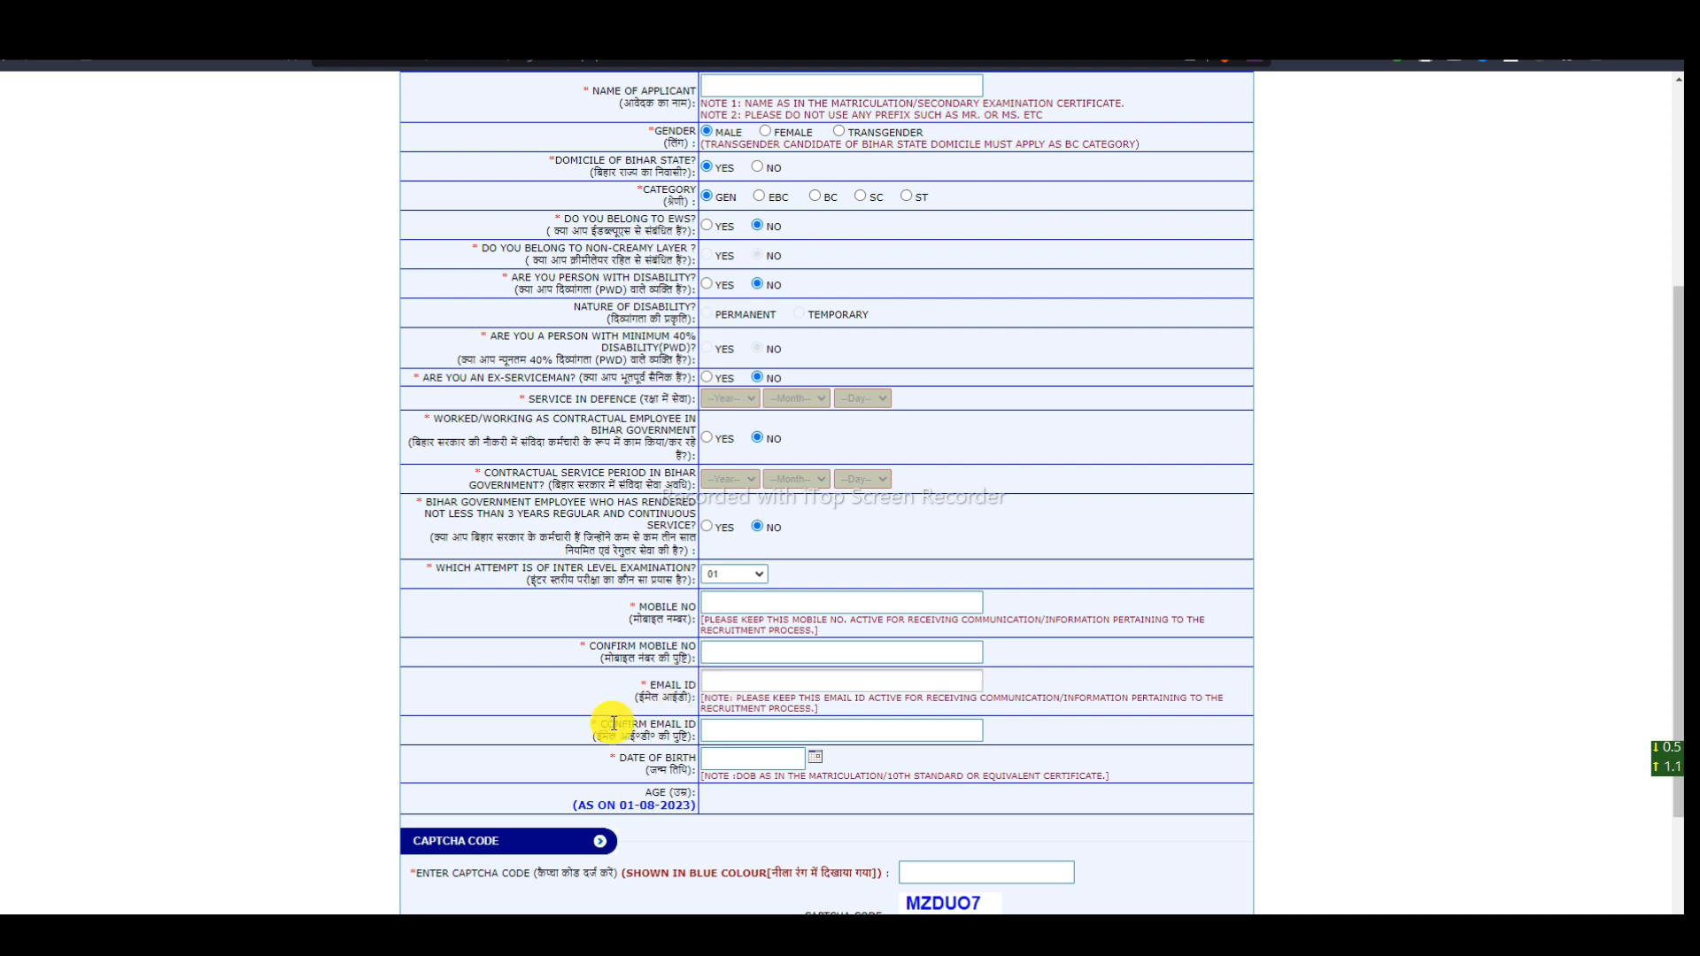
drag(604, 723, 738, 726)
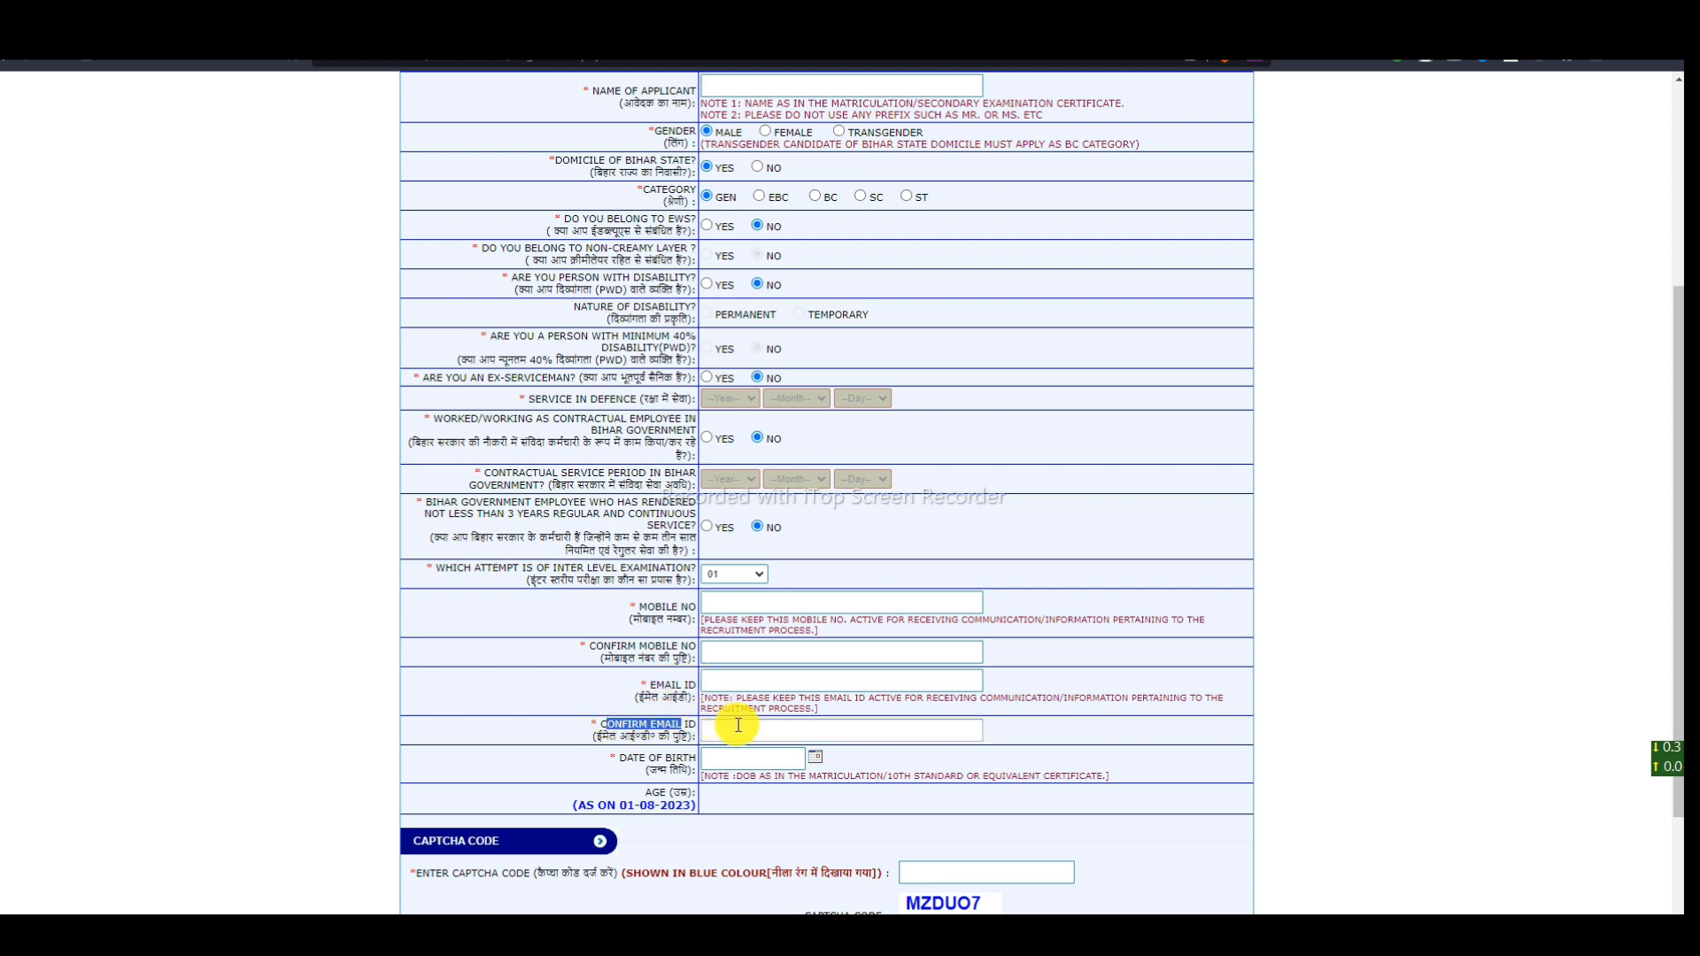
click(755, 734)
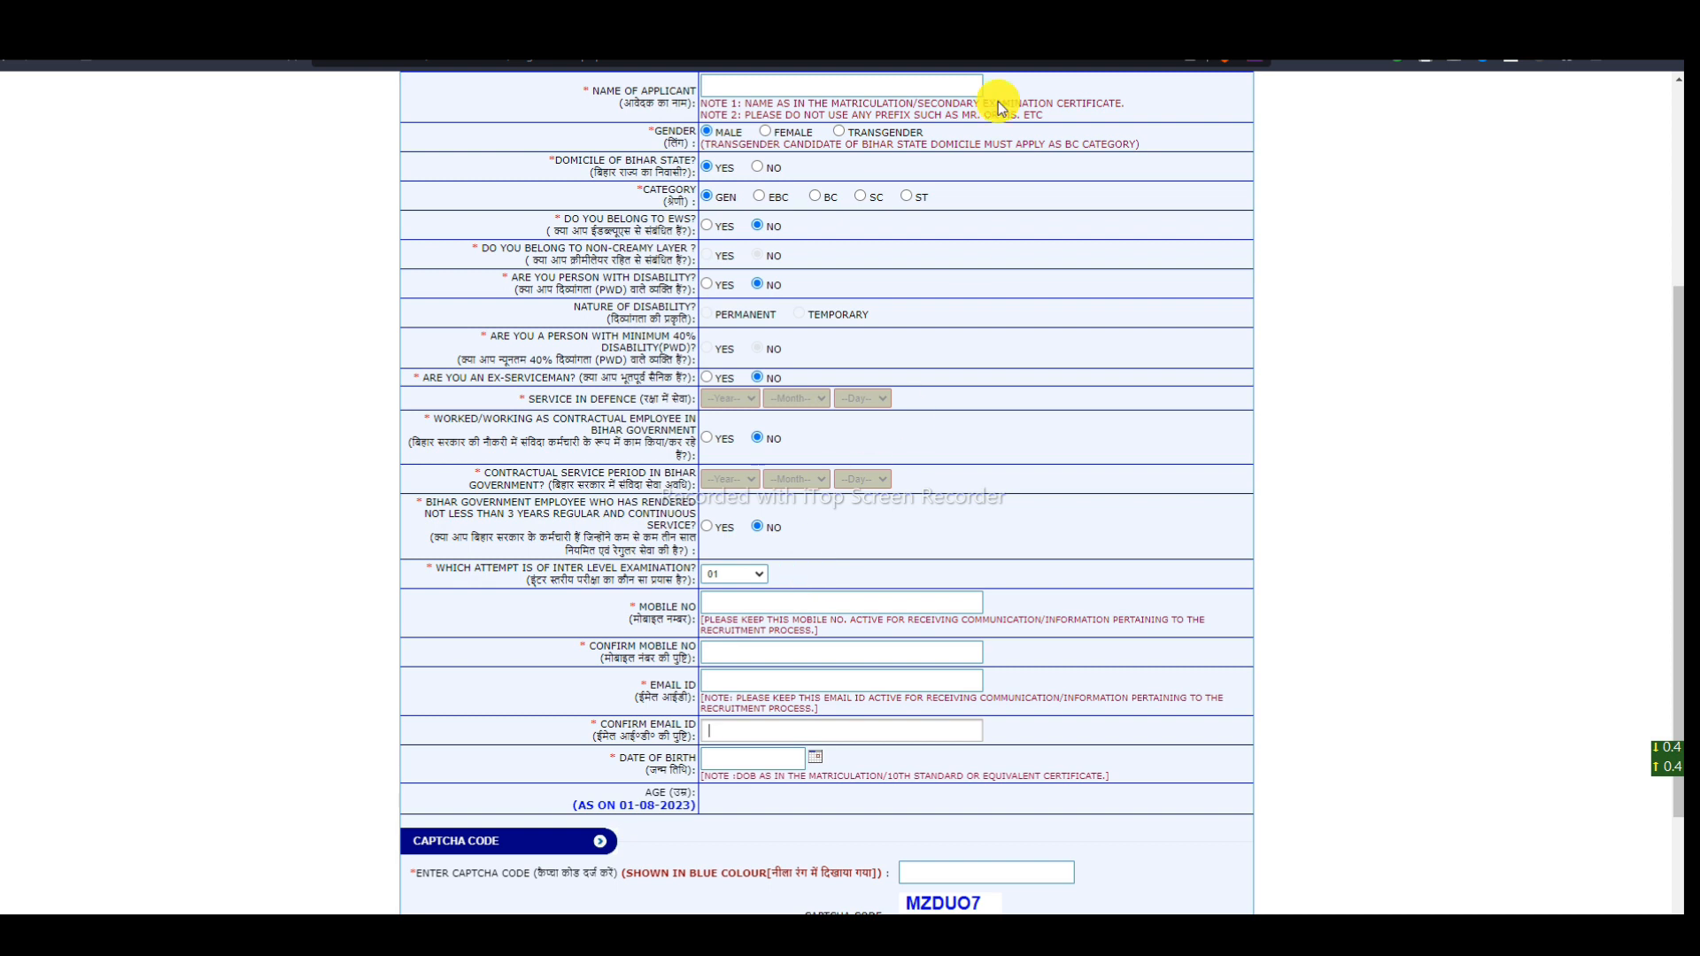
- Pick 7 August 2002 in the Date of Birth calendar, giving an age of 20 years, 11 months, 25 days
drag(627, 758, 815, 755)
click(815, 756)
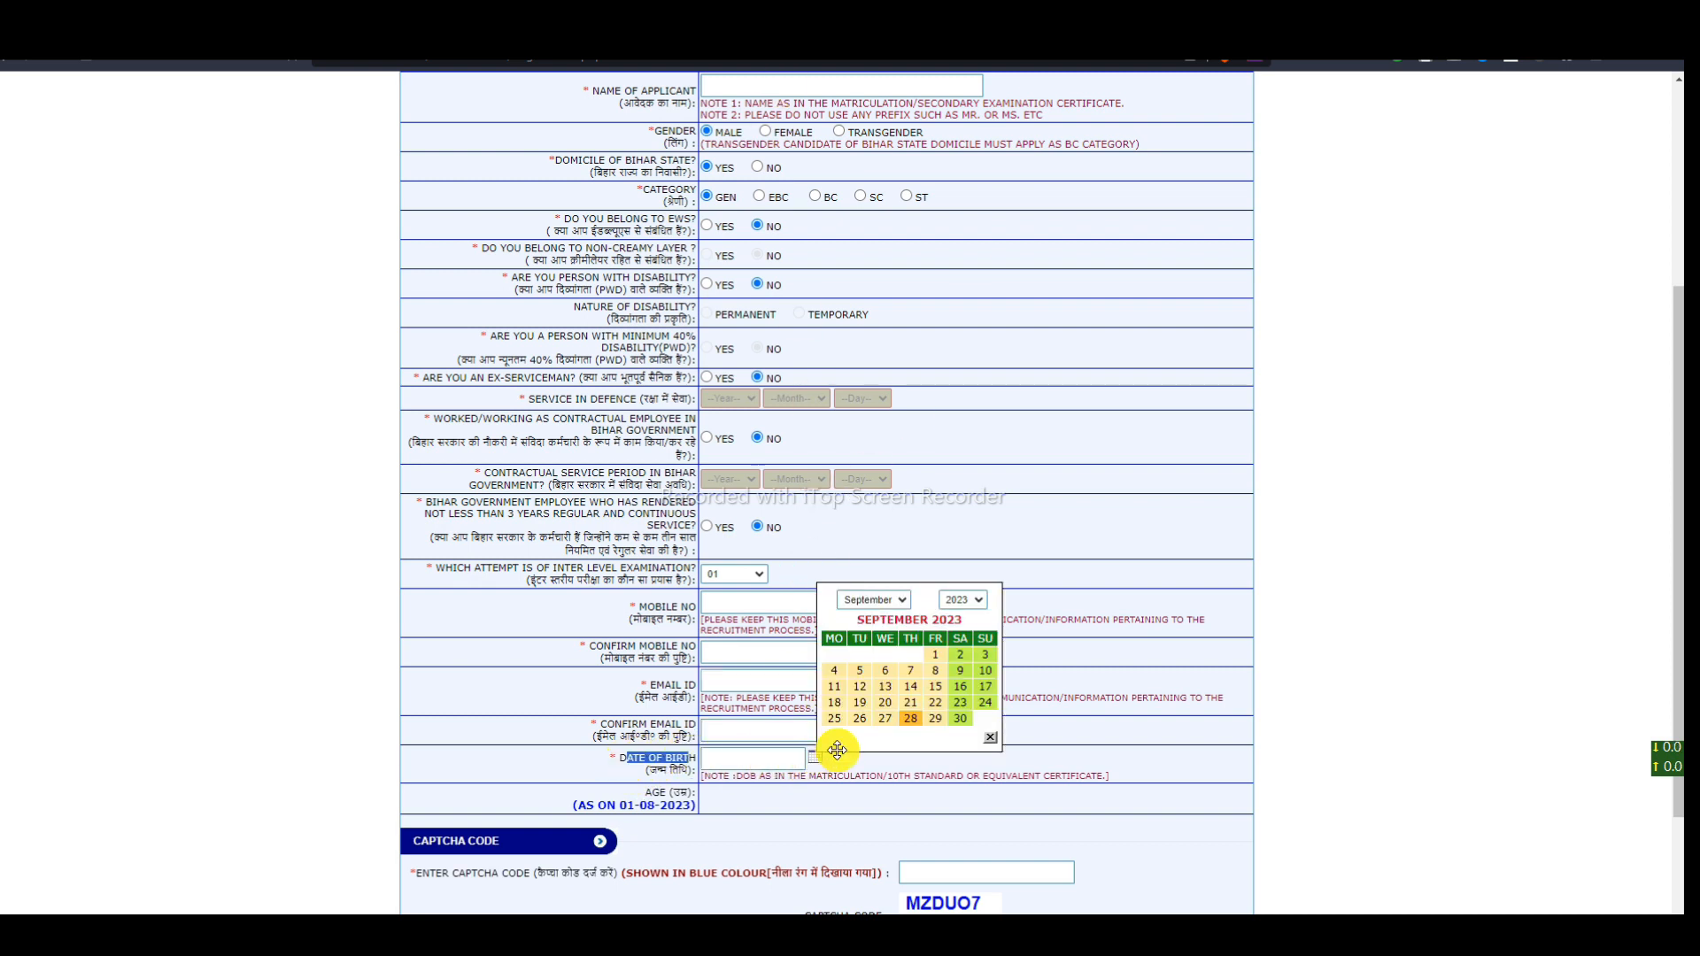
click(875, 599)
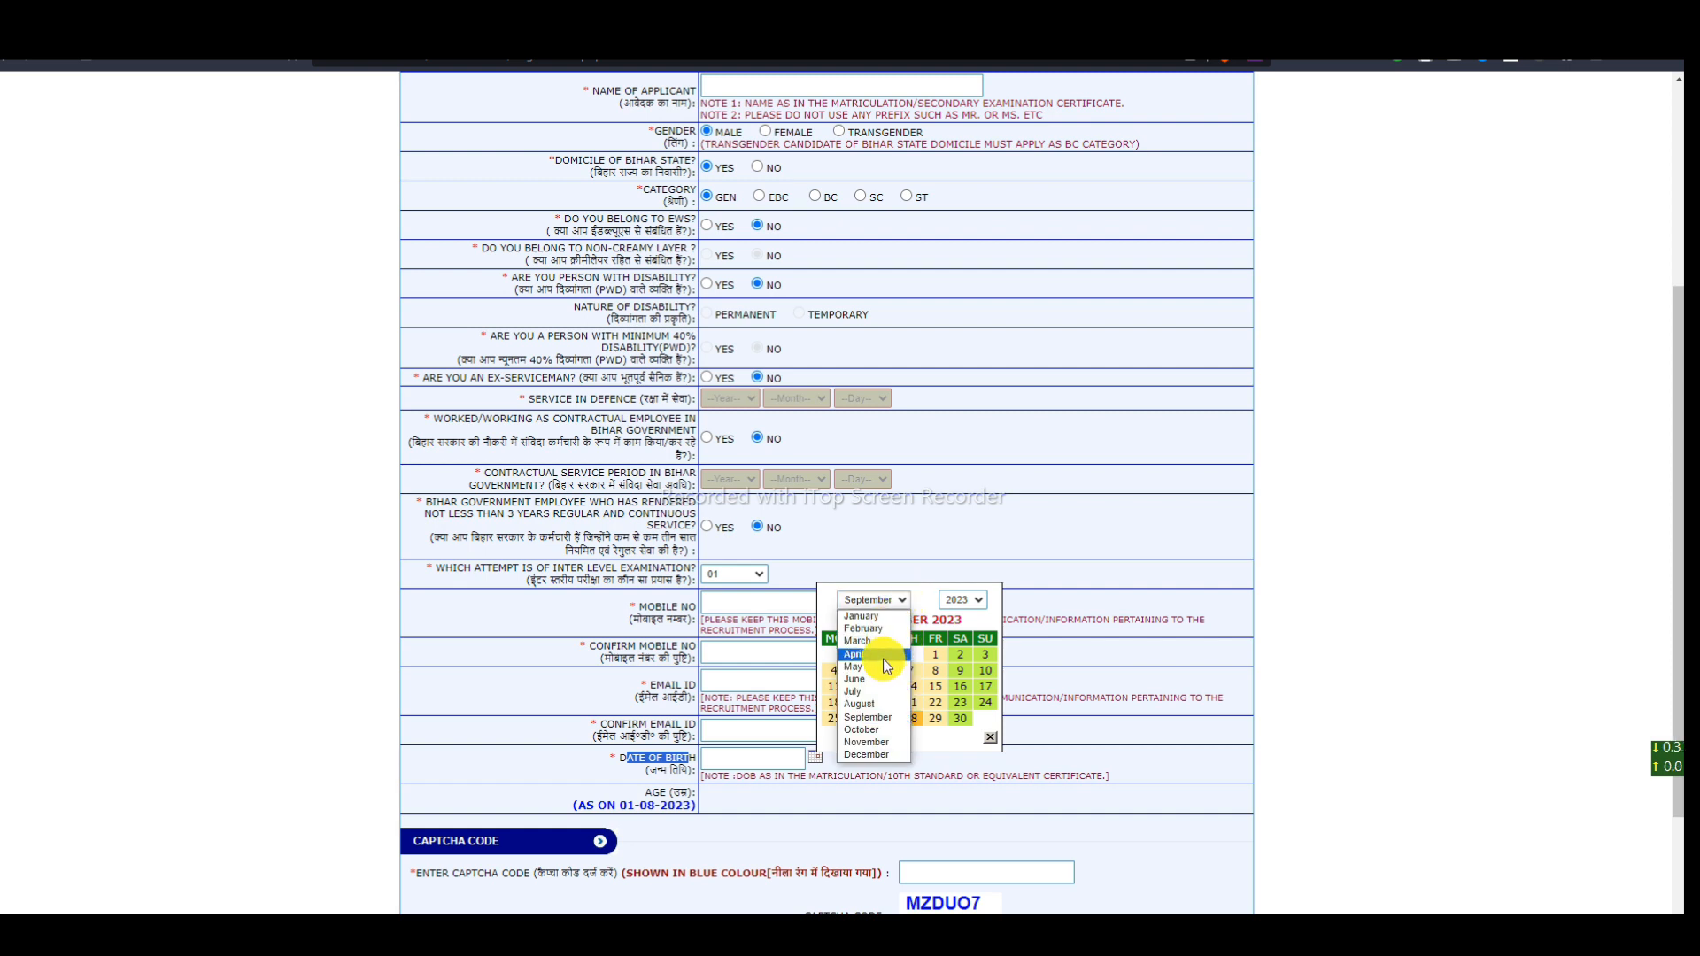
click(880, 706)
click(962, 600)
scroll(953, 673, up, 6)
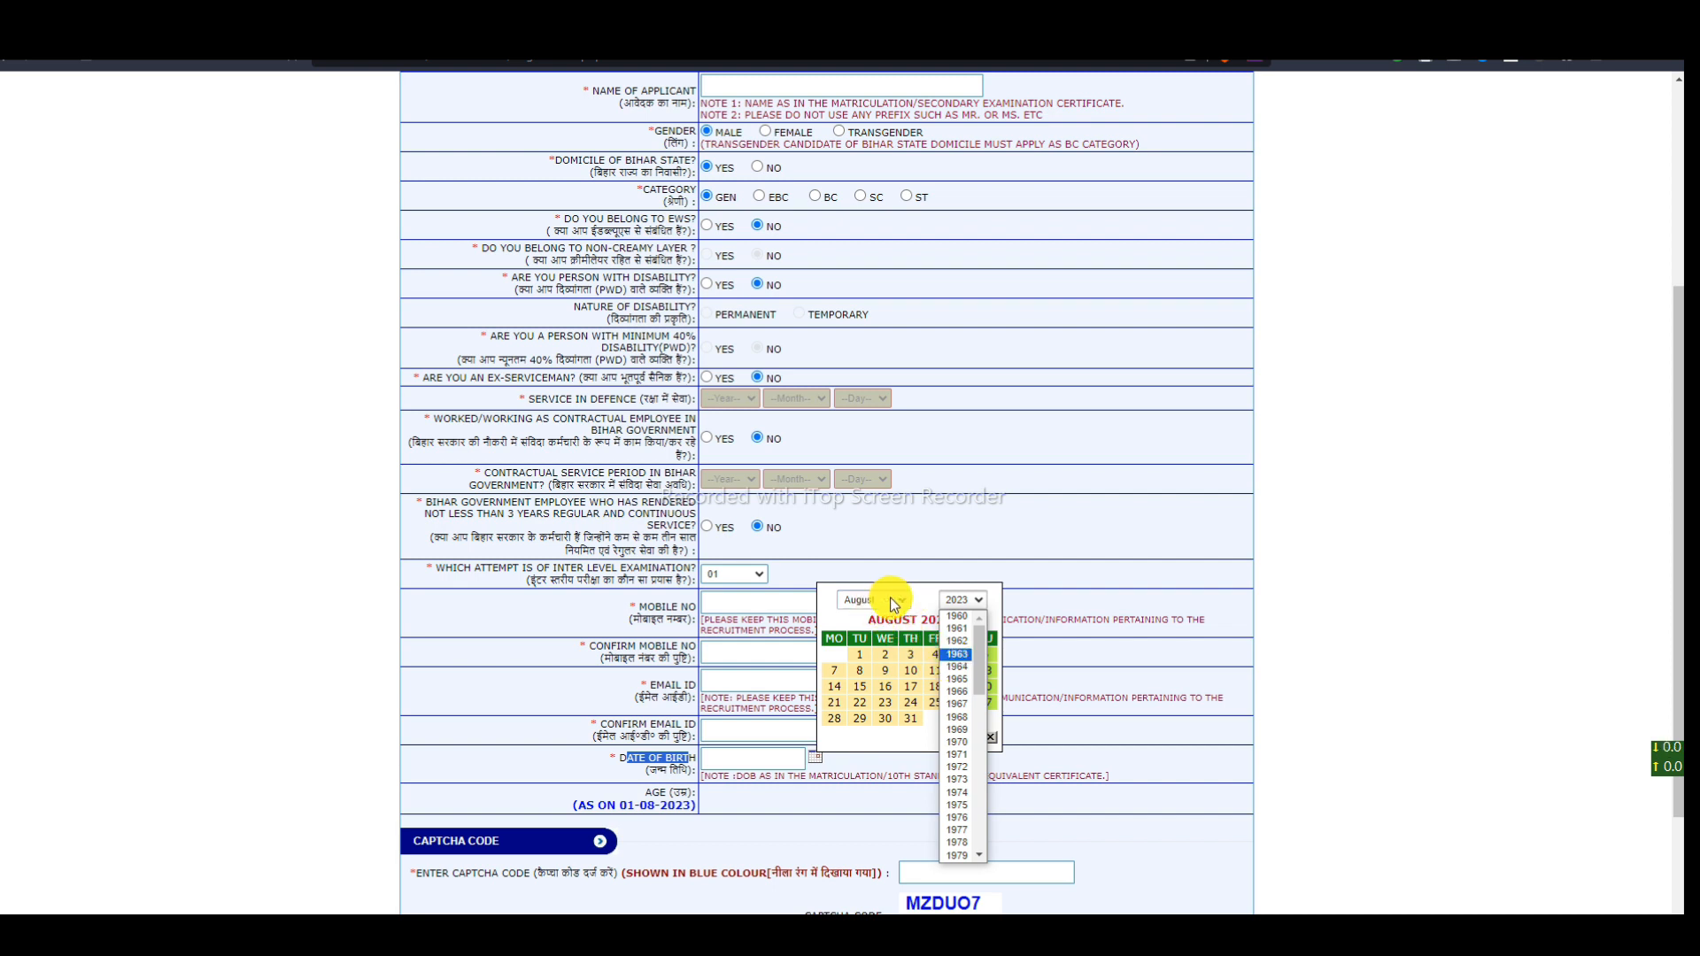
scroll(972, 690, down, 6)
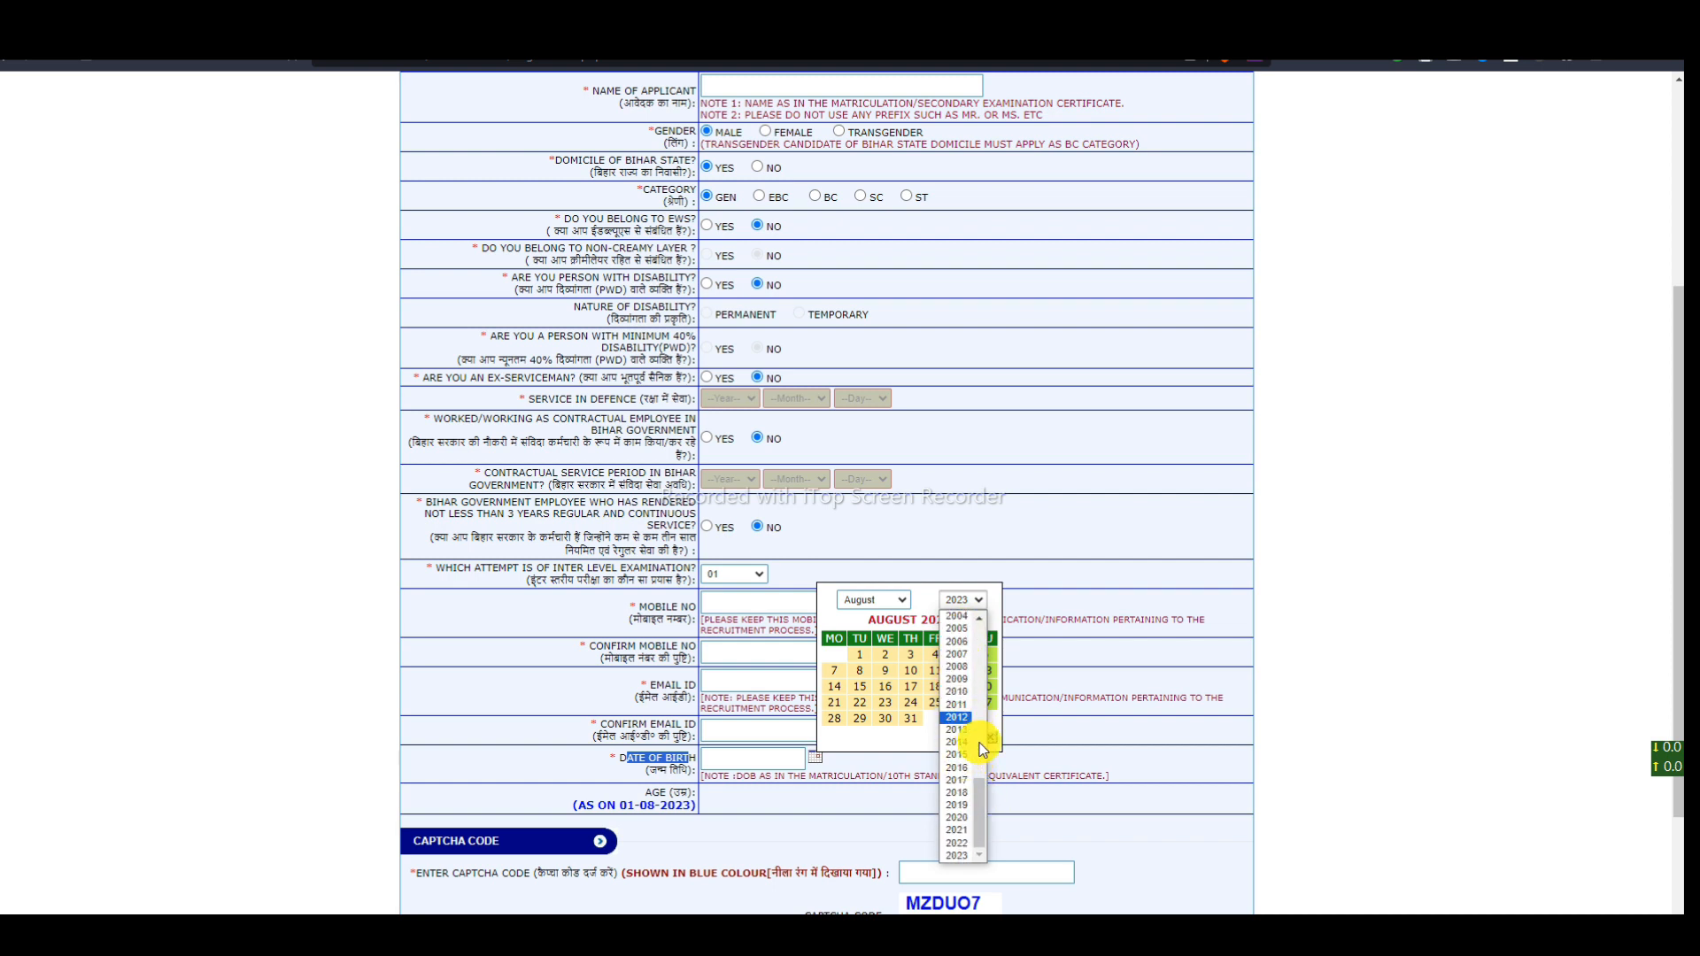
drag(985, 804, 982, 763)
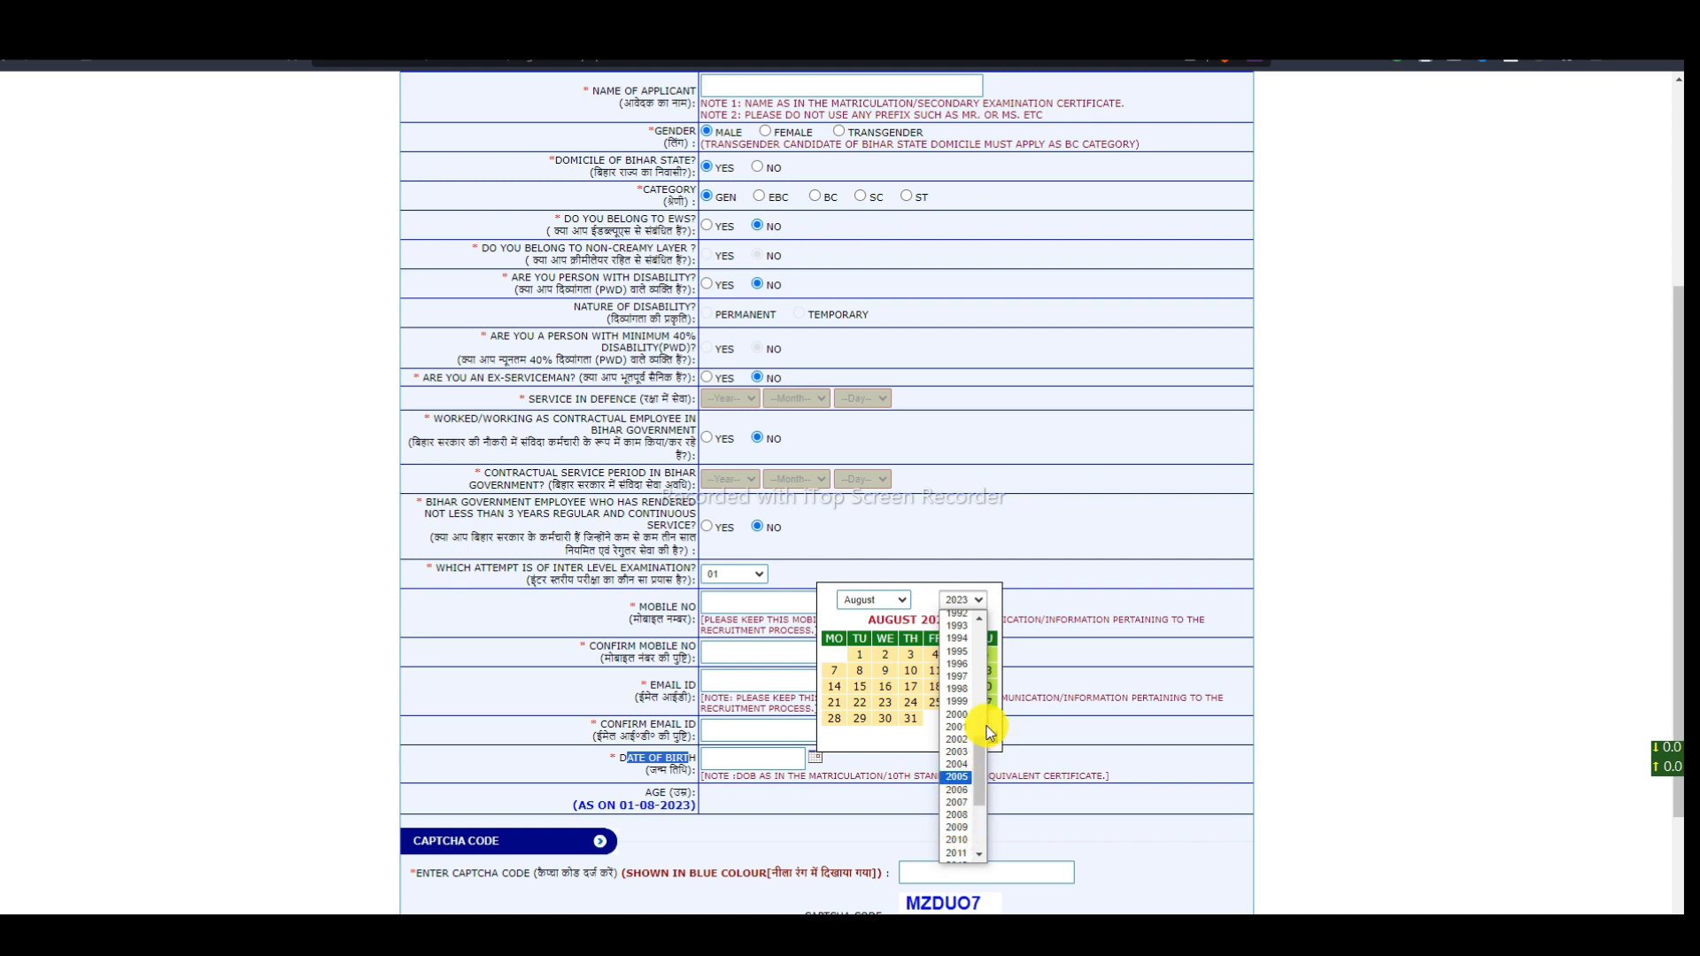
scroll(973, 766, up, 1)
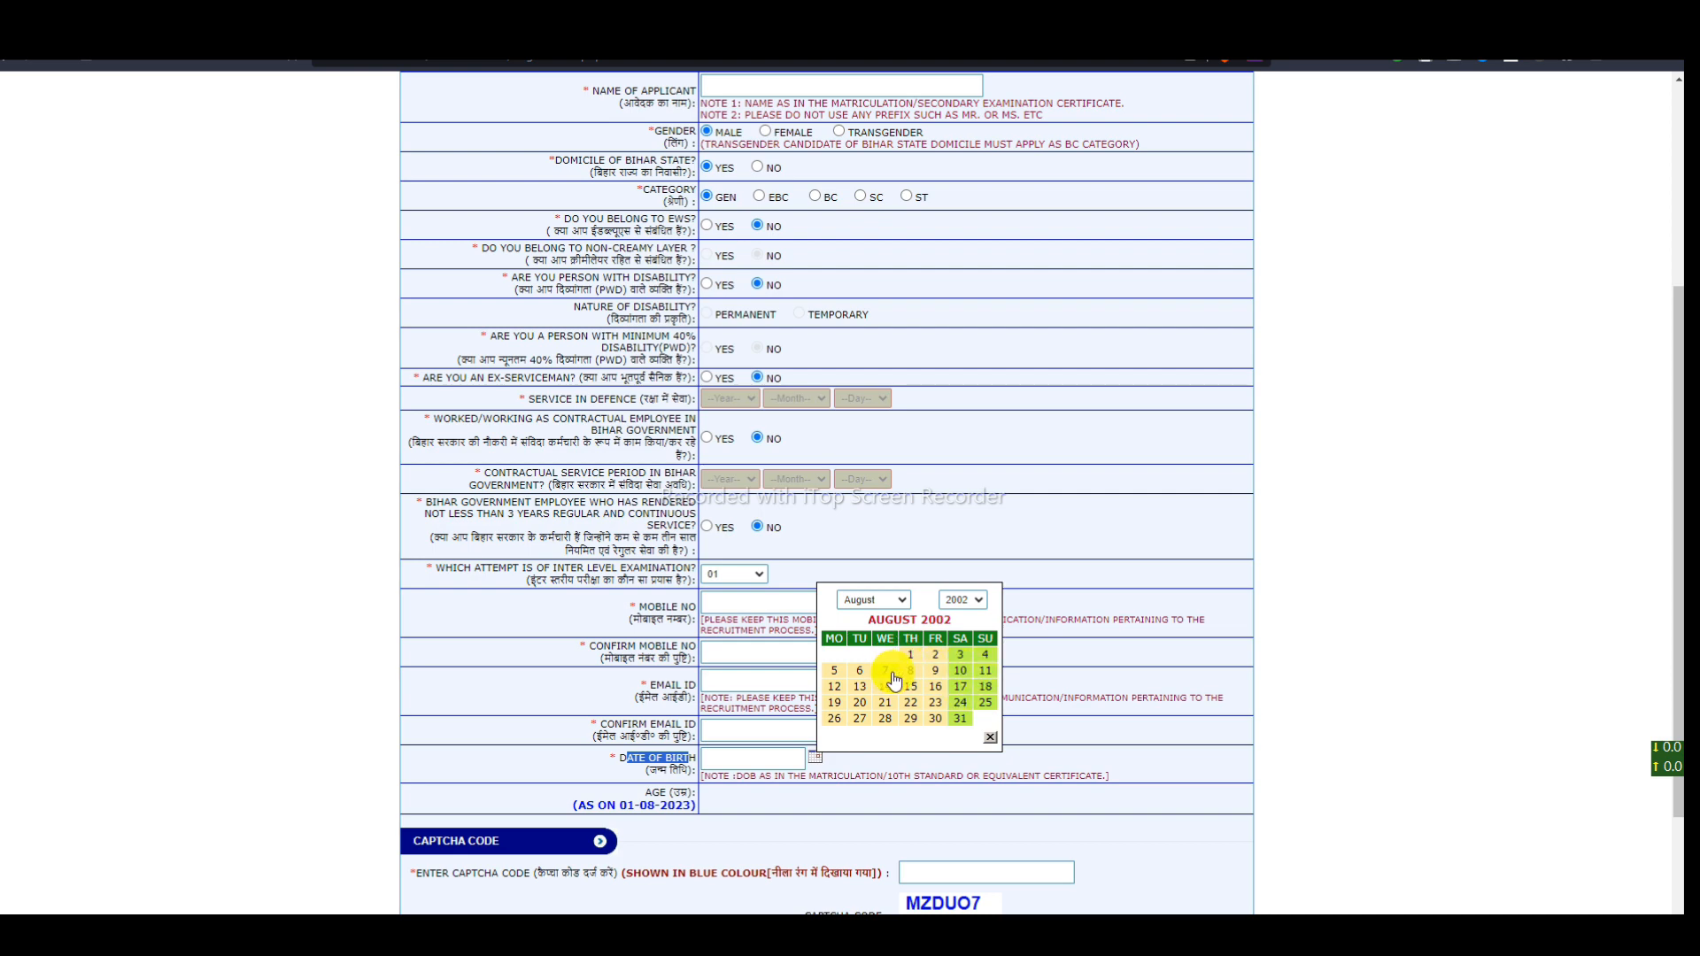
click(890, 673)
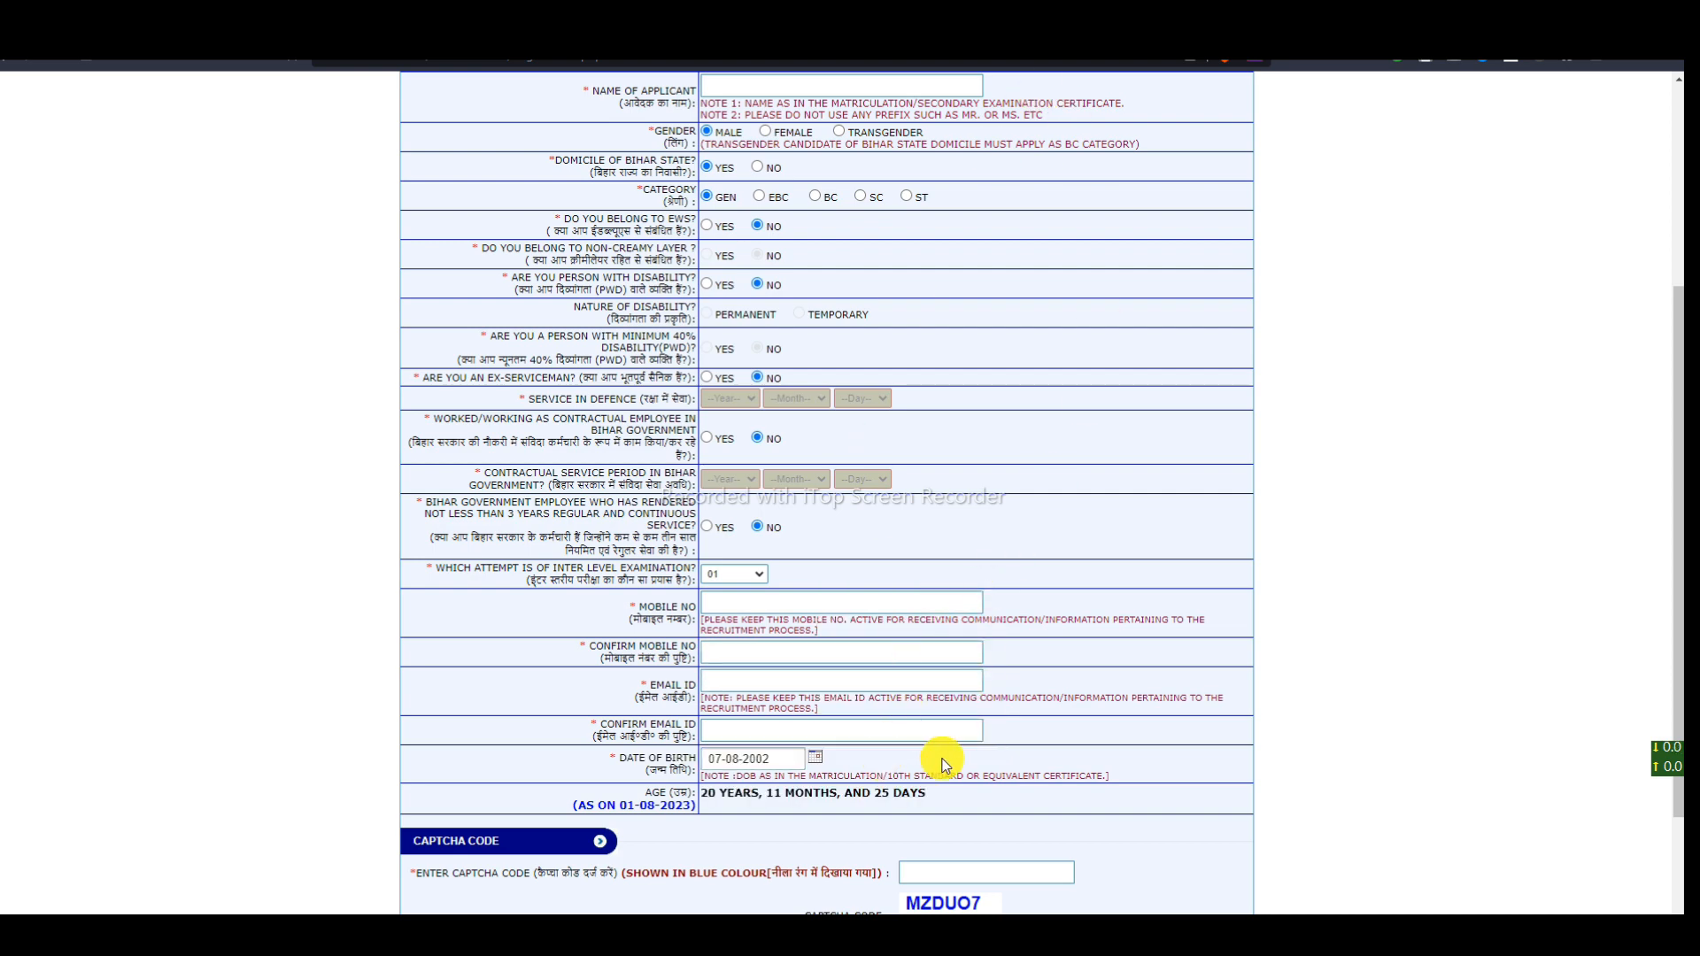
scroll(929, 758, down, 2)
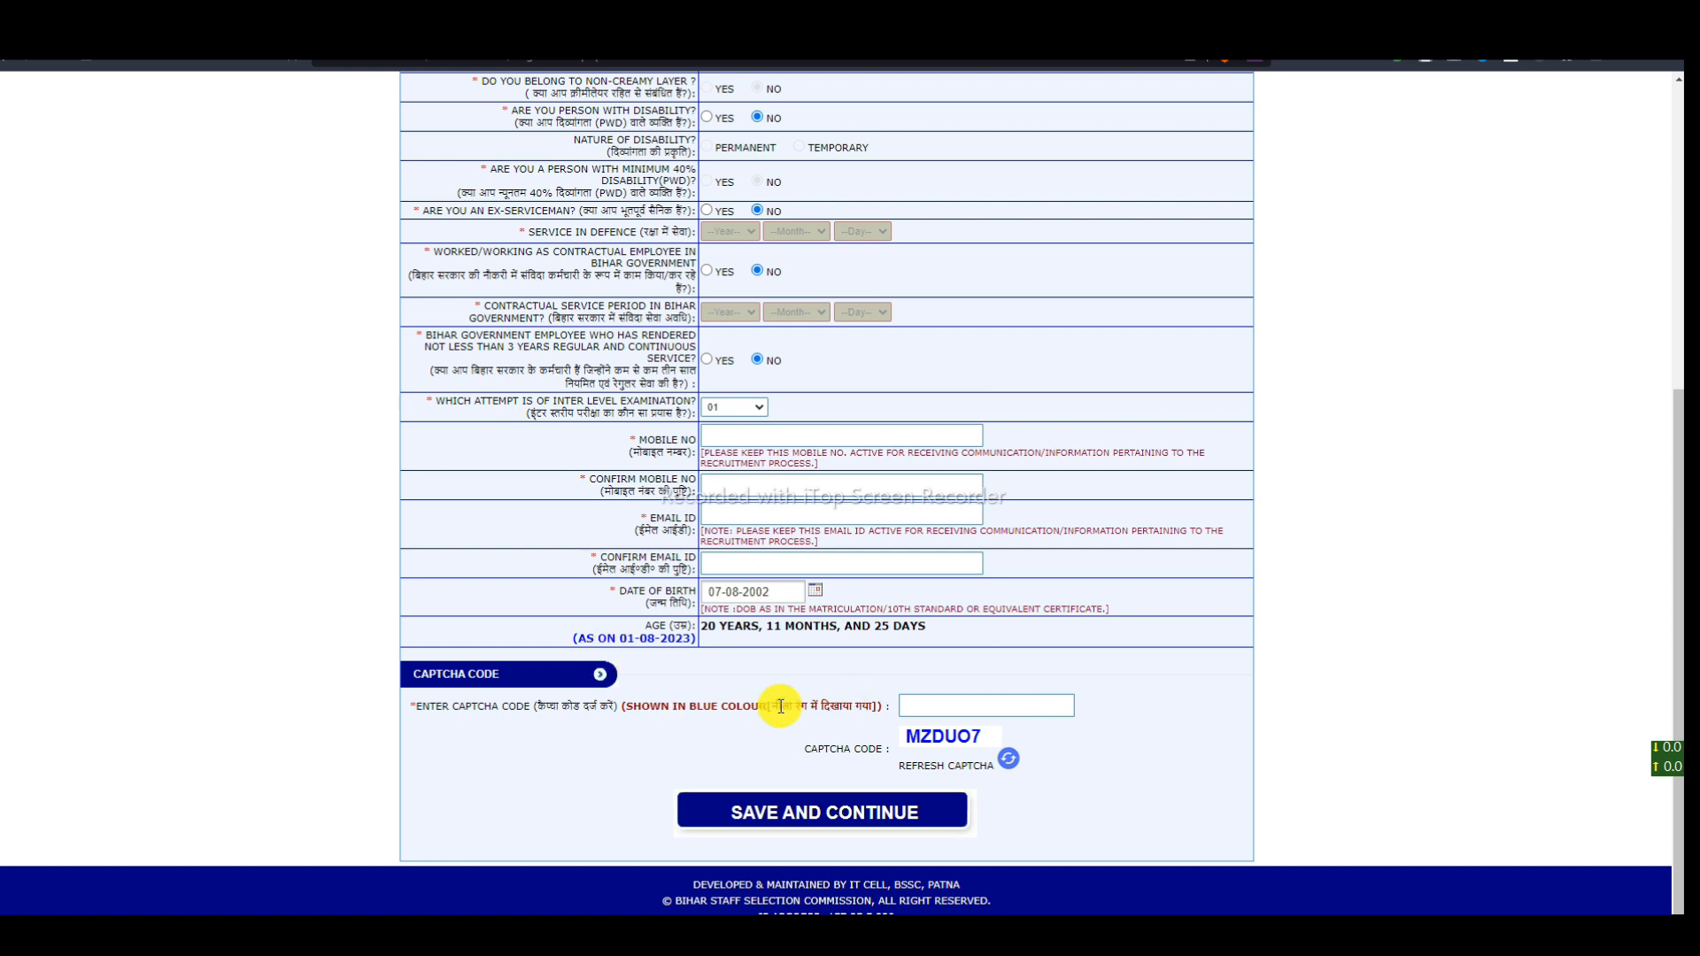
- Fill the captcha box using the shown code MZDUO7, then save and continue to the review page
click(921, 709)
drag(908, 736, 988, 737)
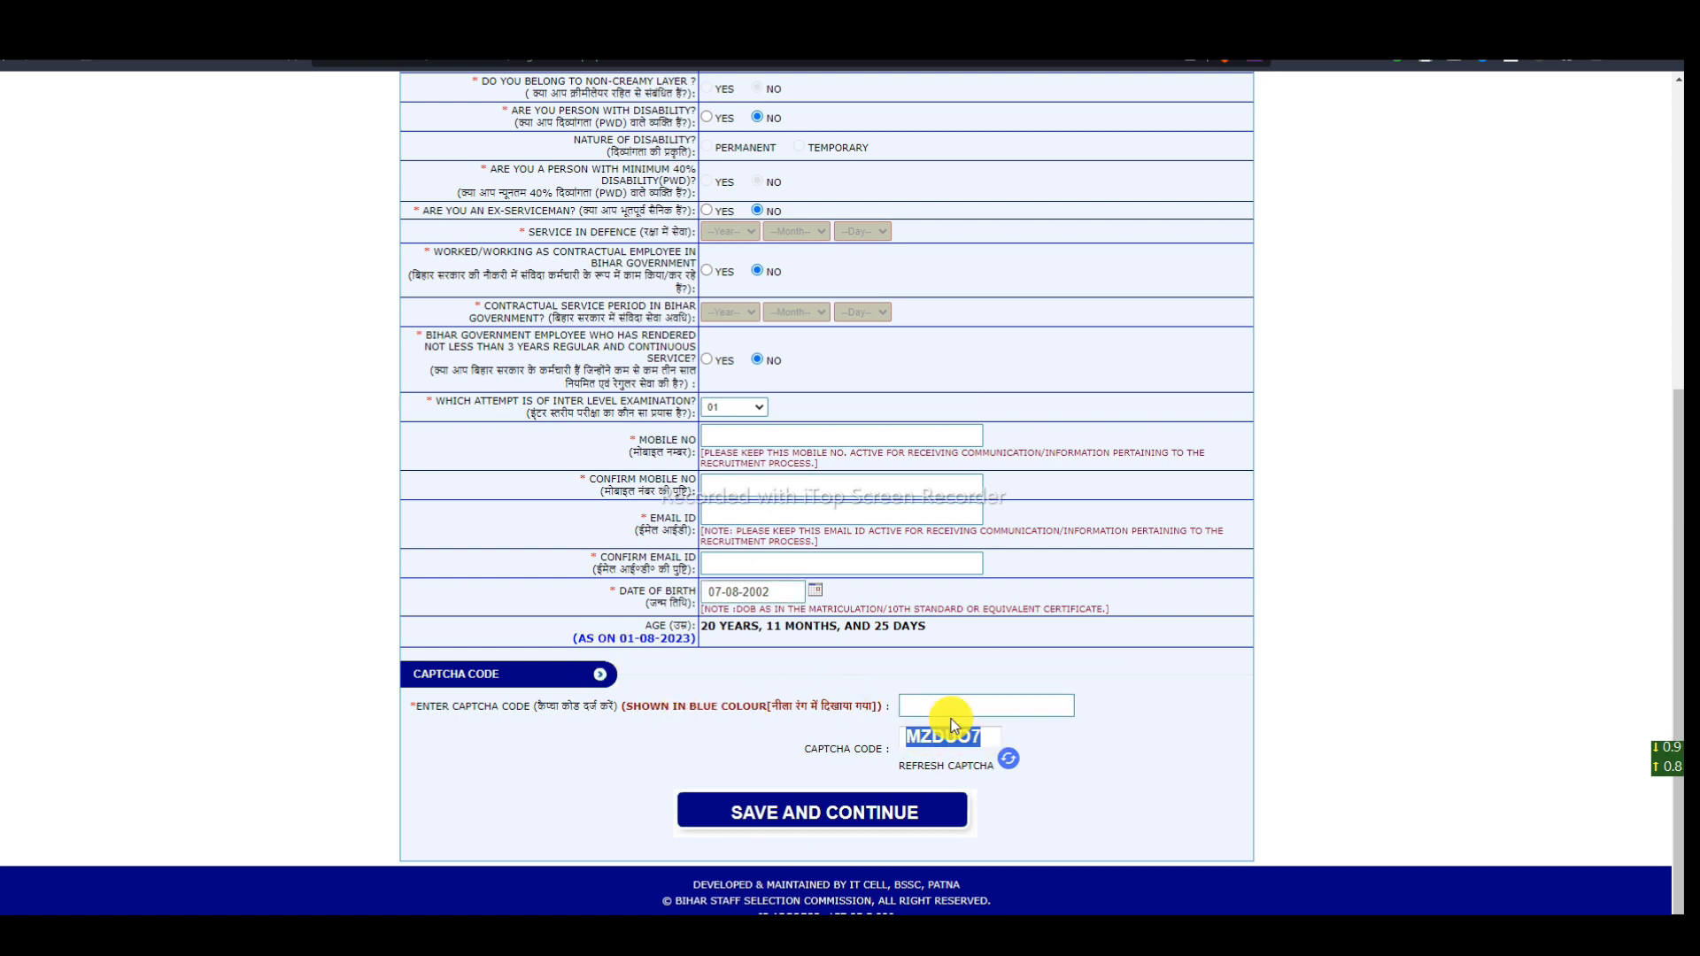
click(930, 706)
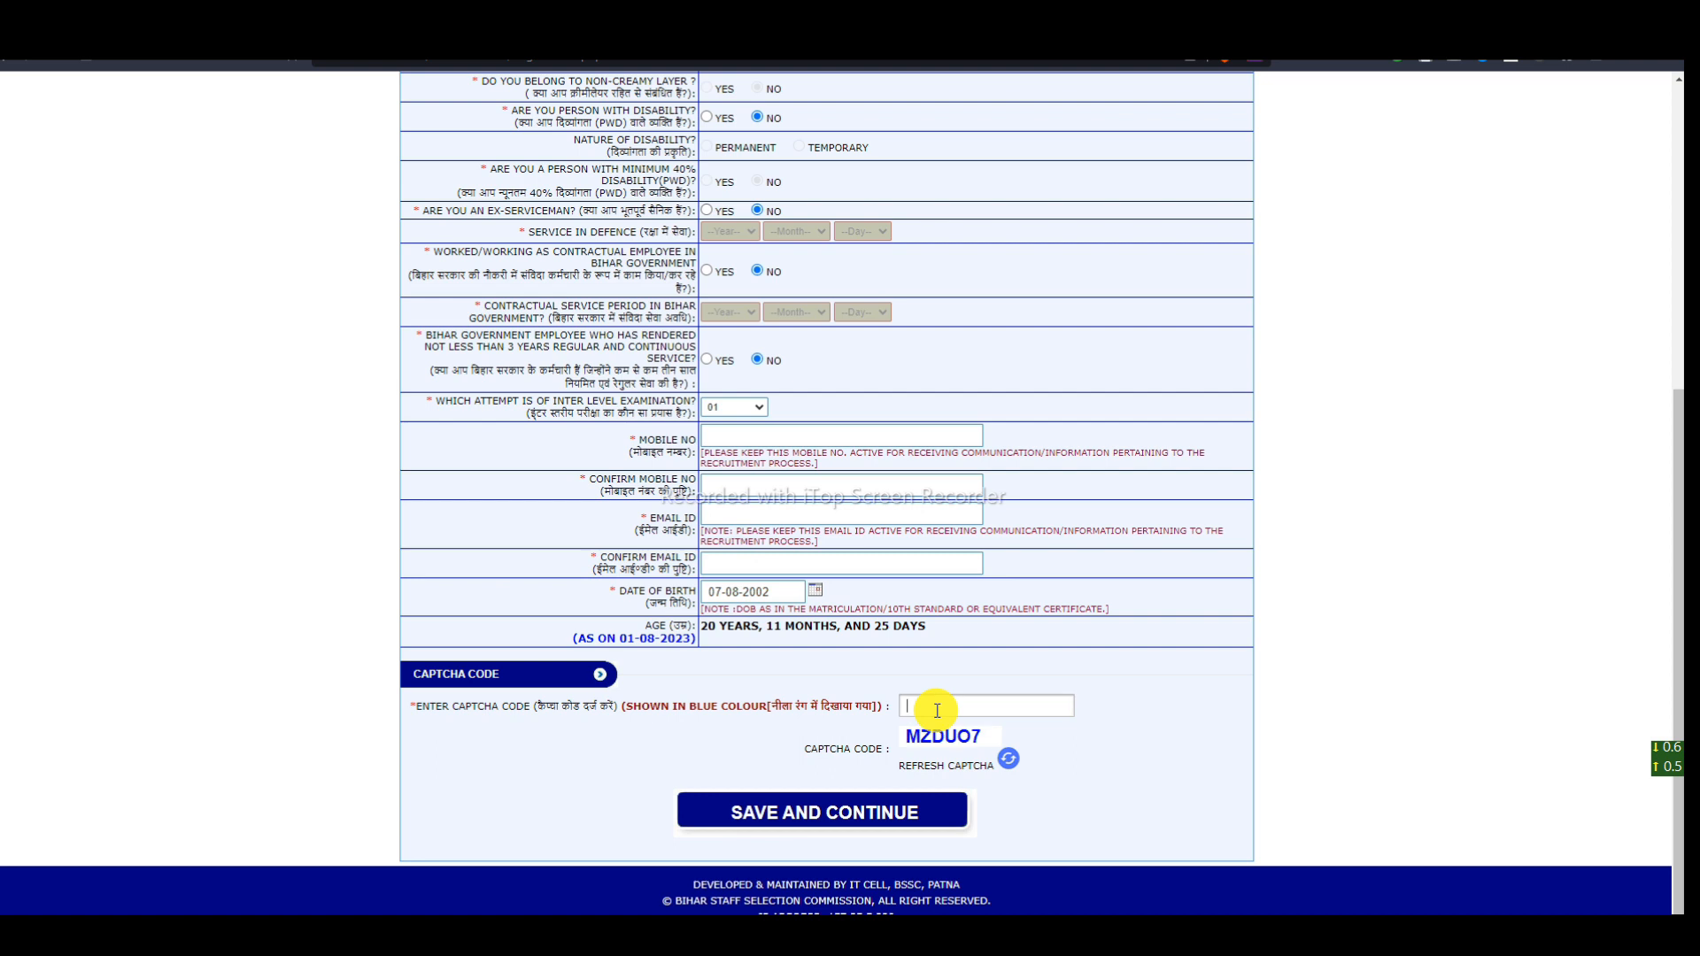
click(892, 821)
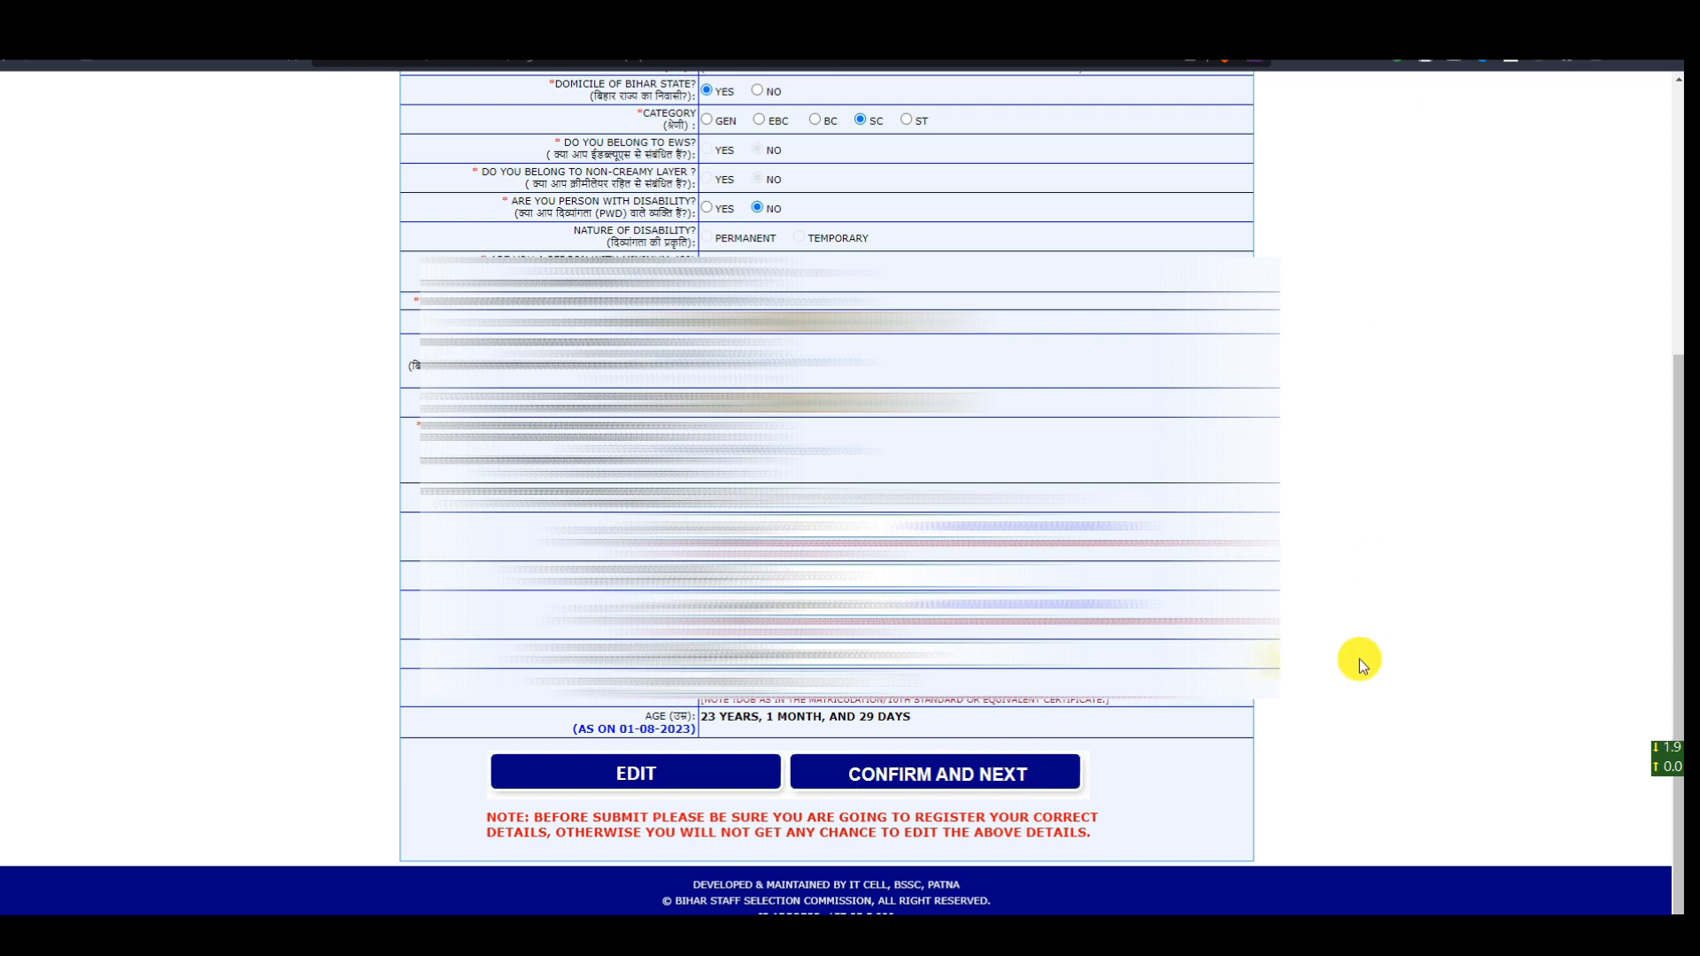
- Confirm the reviewed personal details, accepting that they cannot be edited afterwards
click(990, 784)
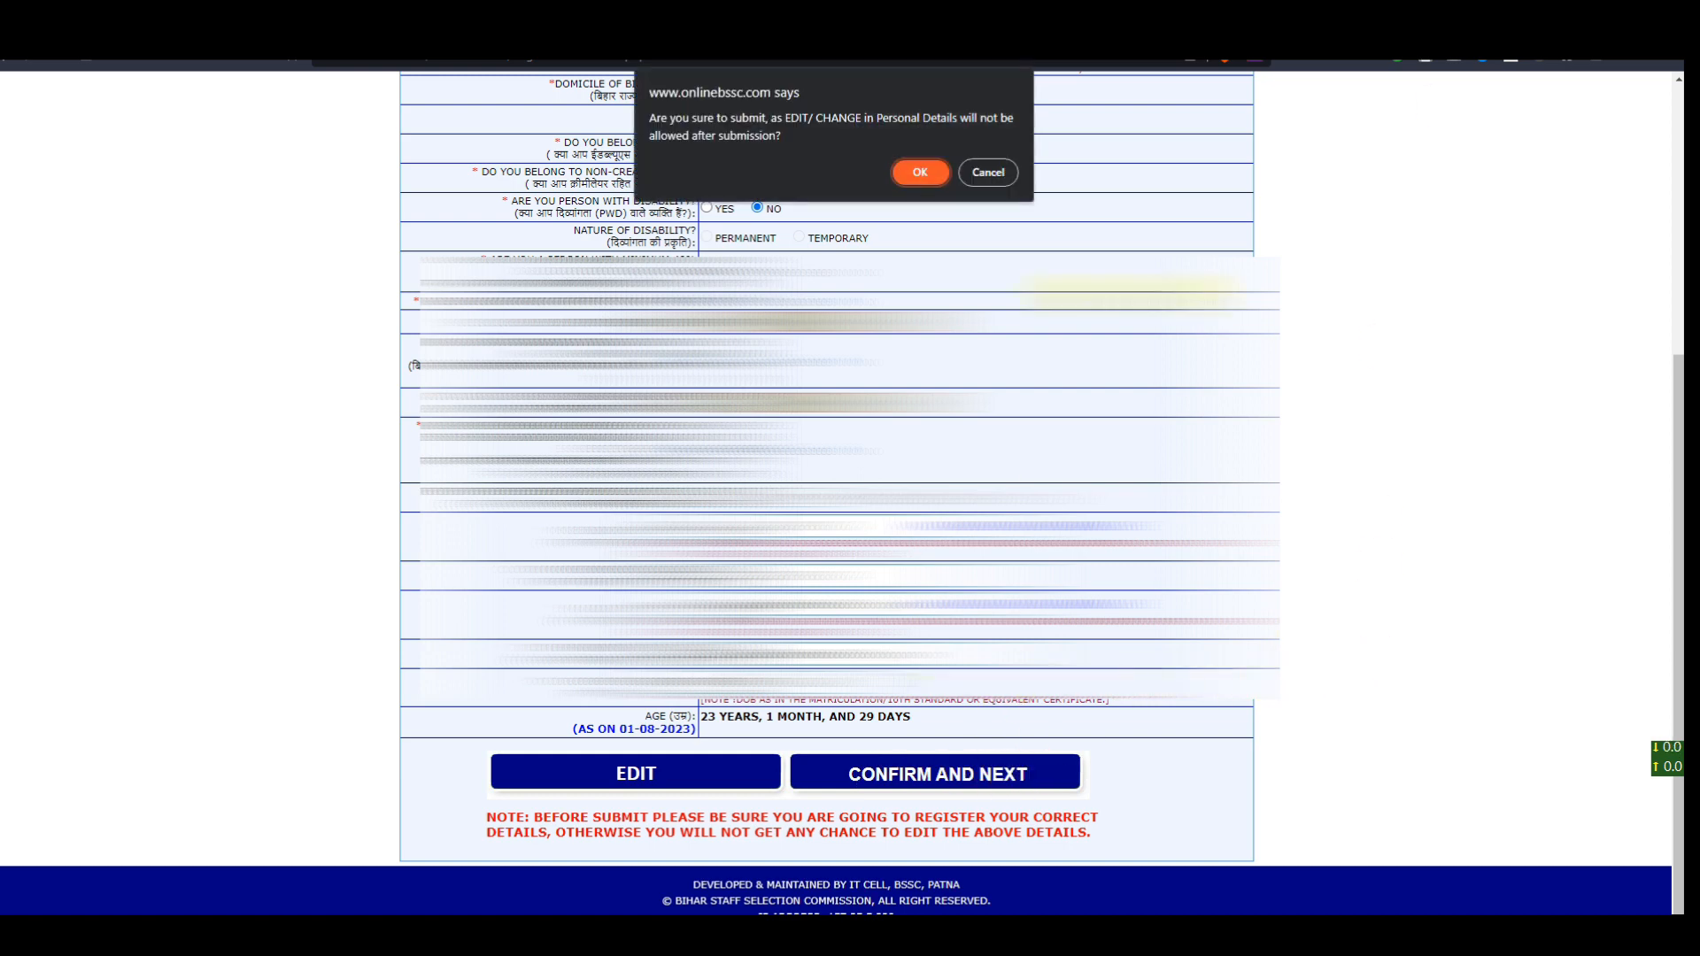
click(917, 172)
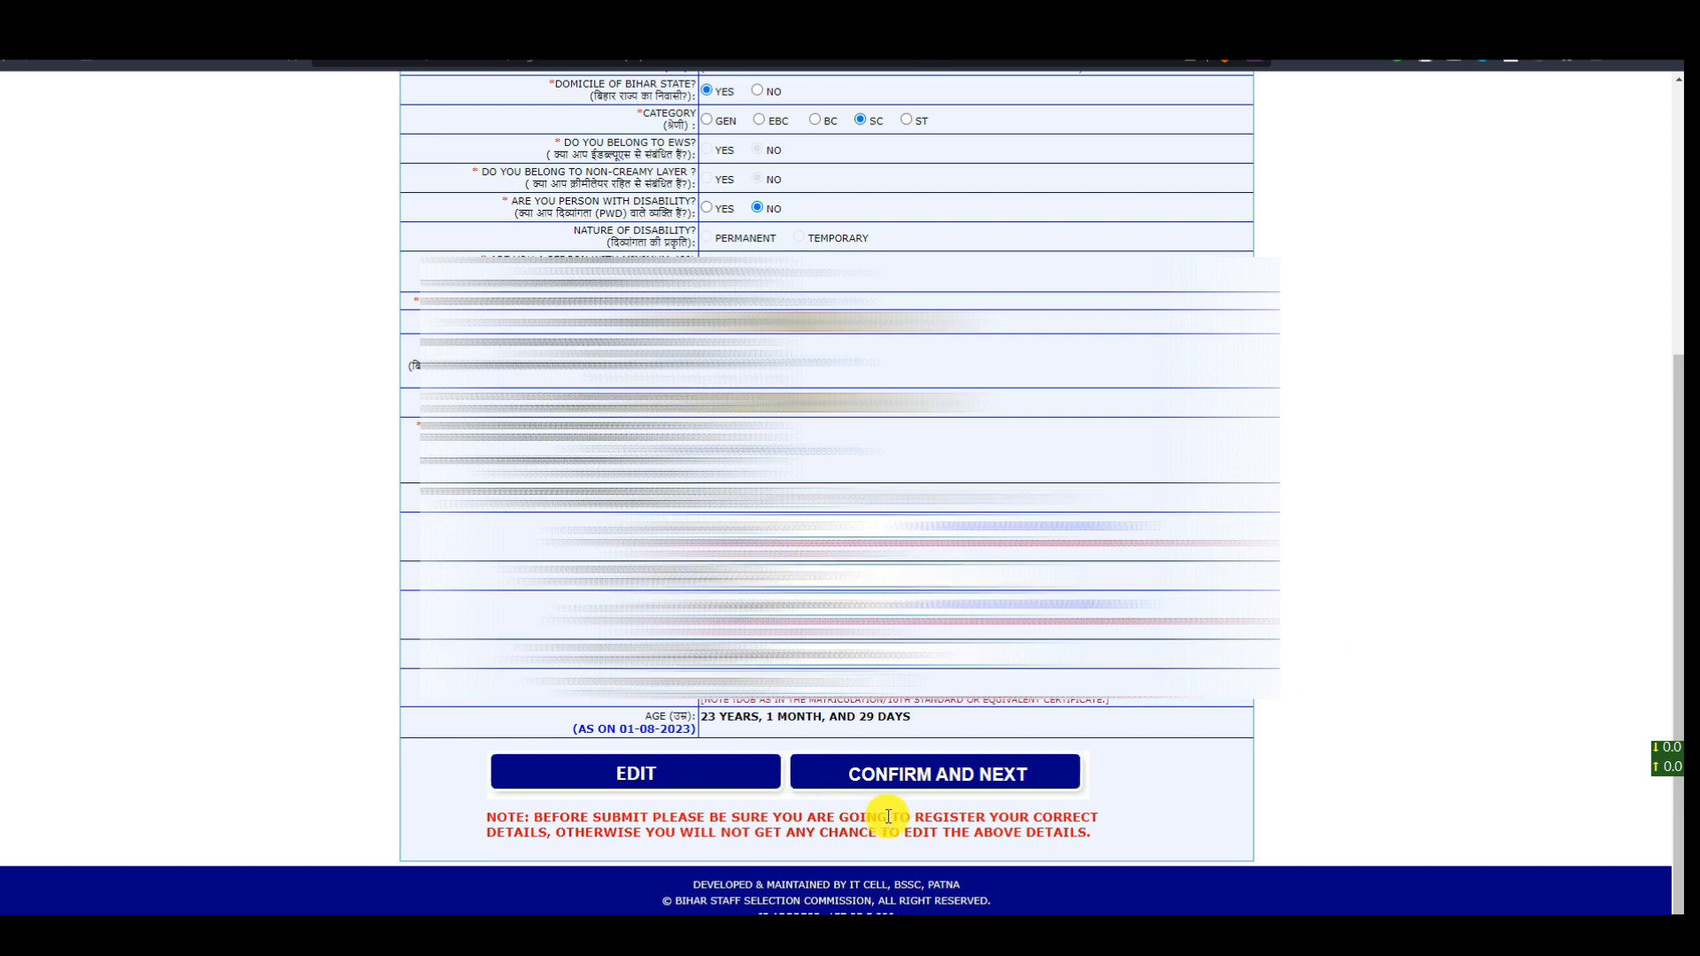
click(881, 780)
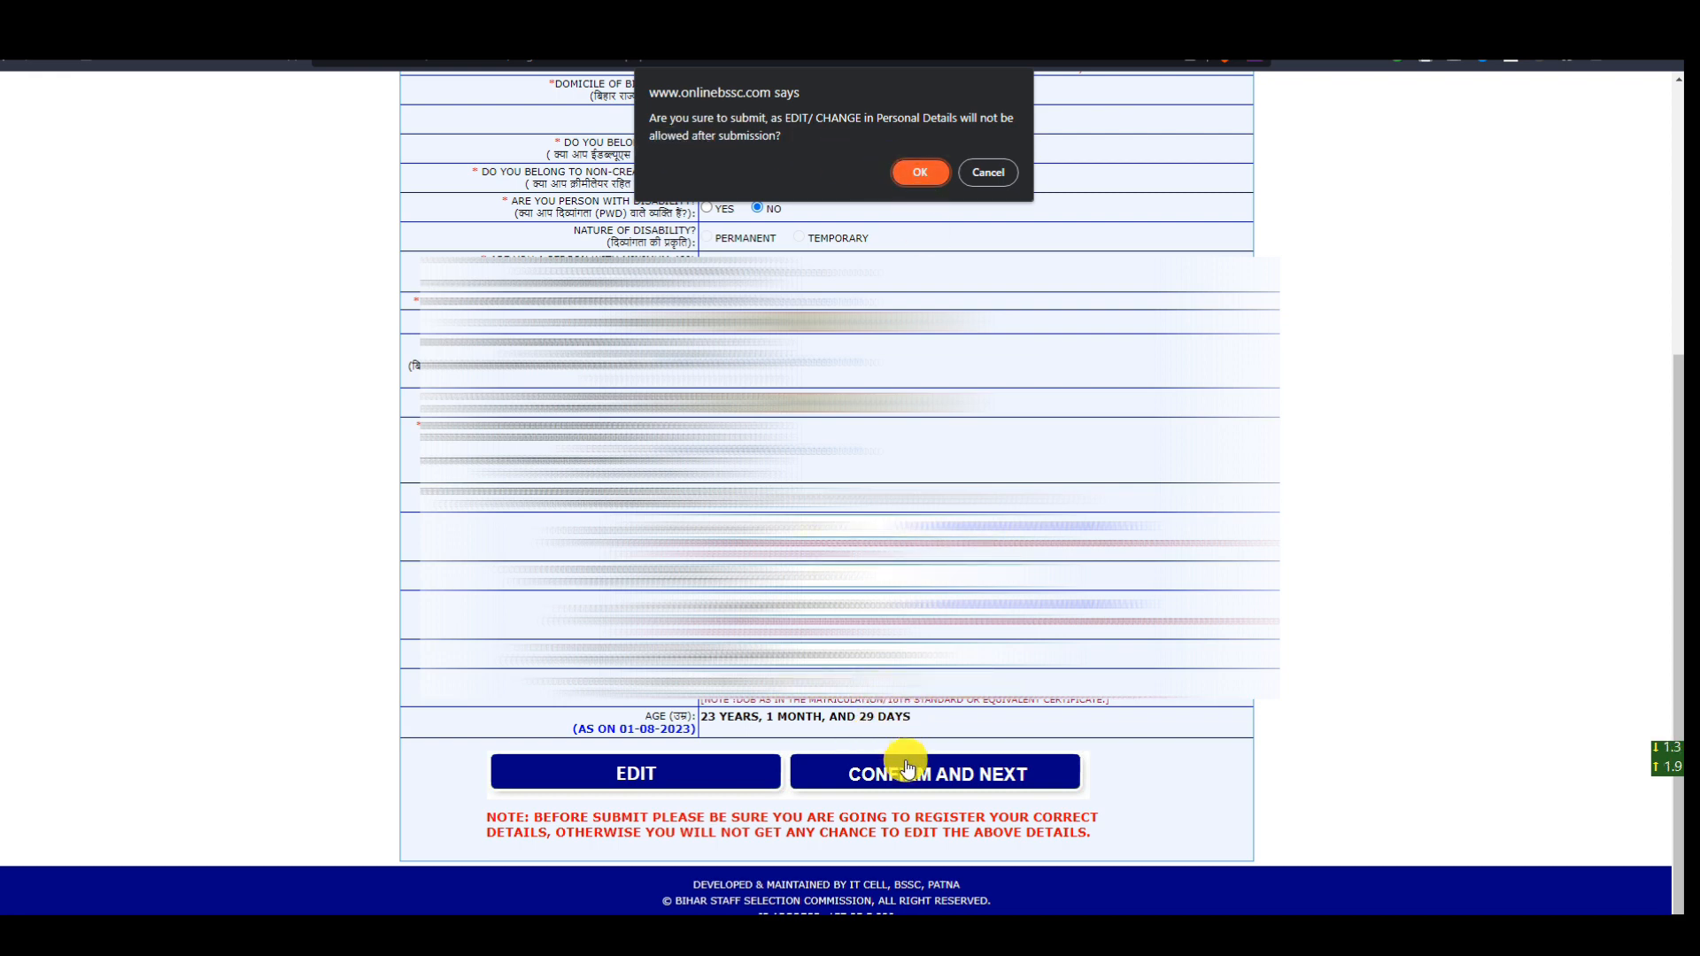
click(923, 184)
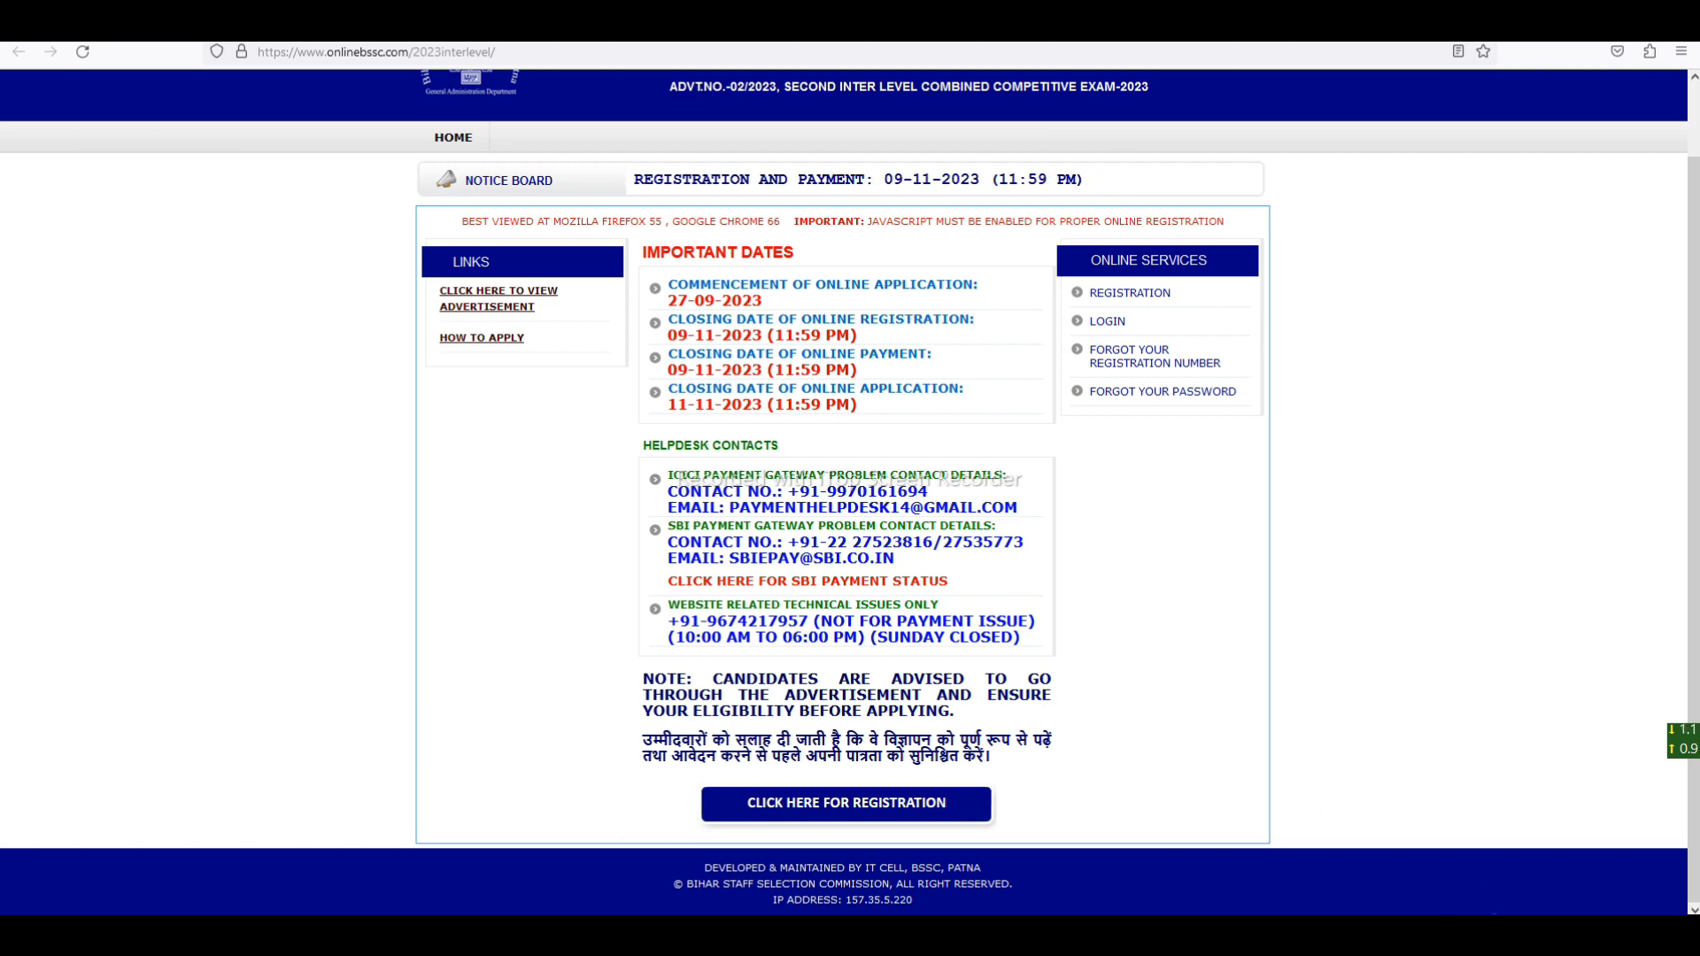
- Log in from Online Services with the new registration number, password and captcha code
click(1117, 320)
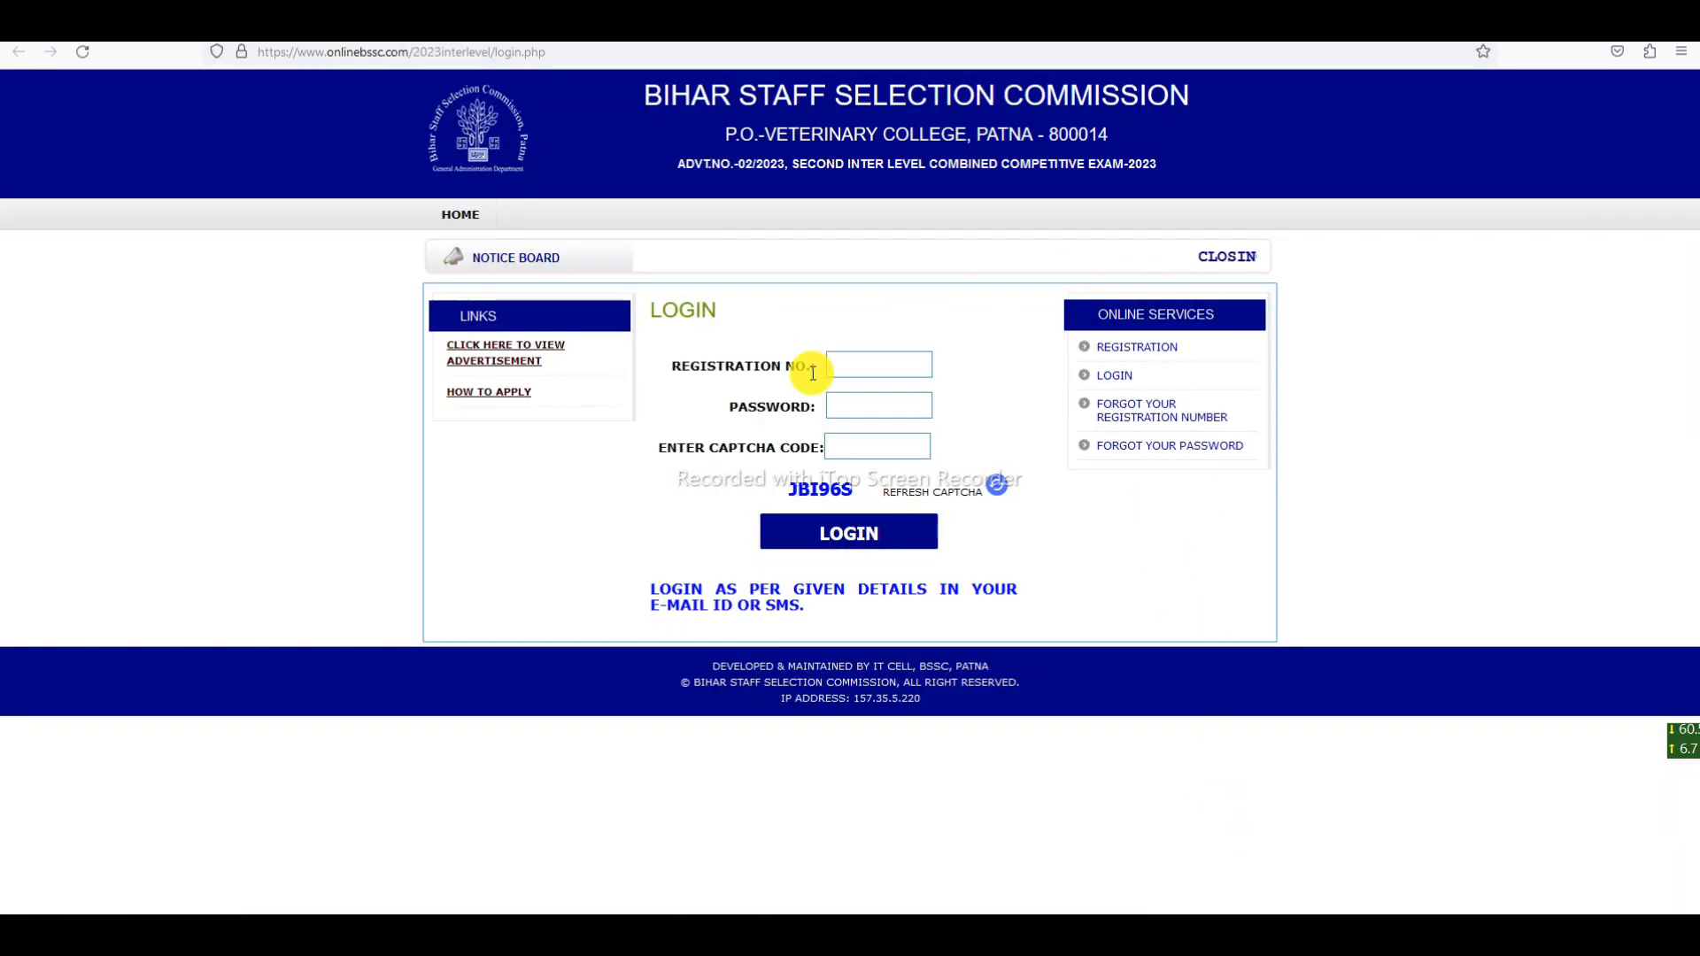
click(861, 368)
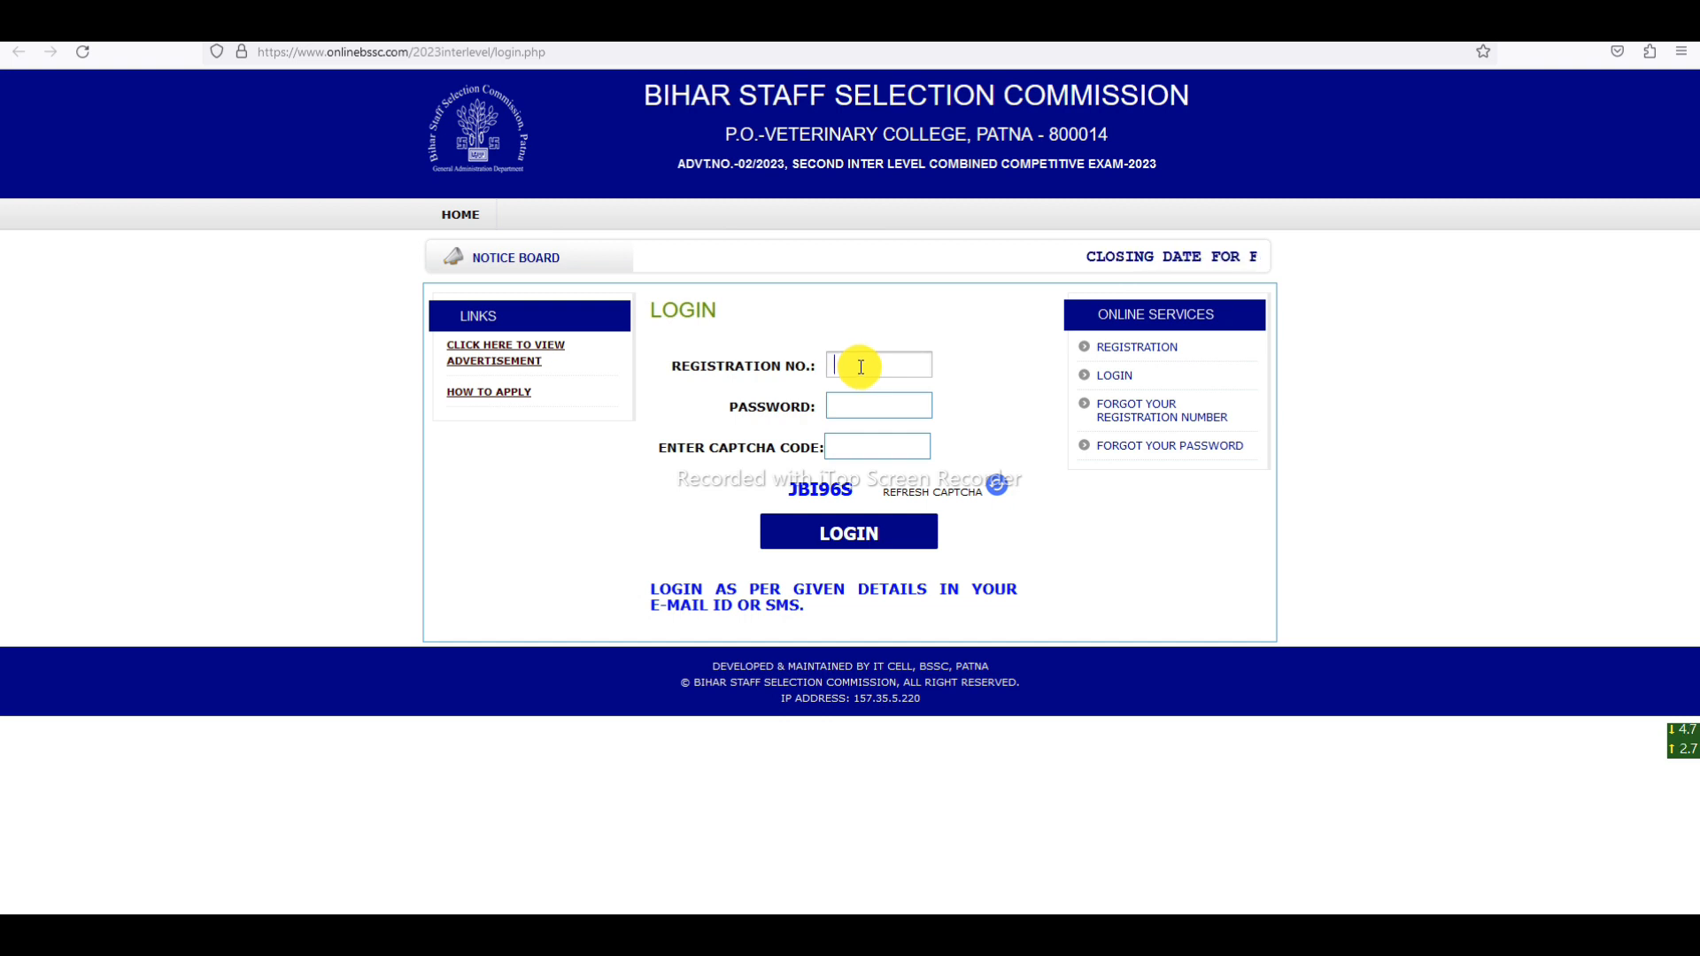
click(868, 447)
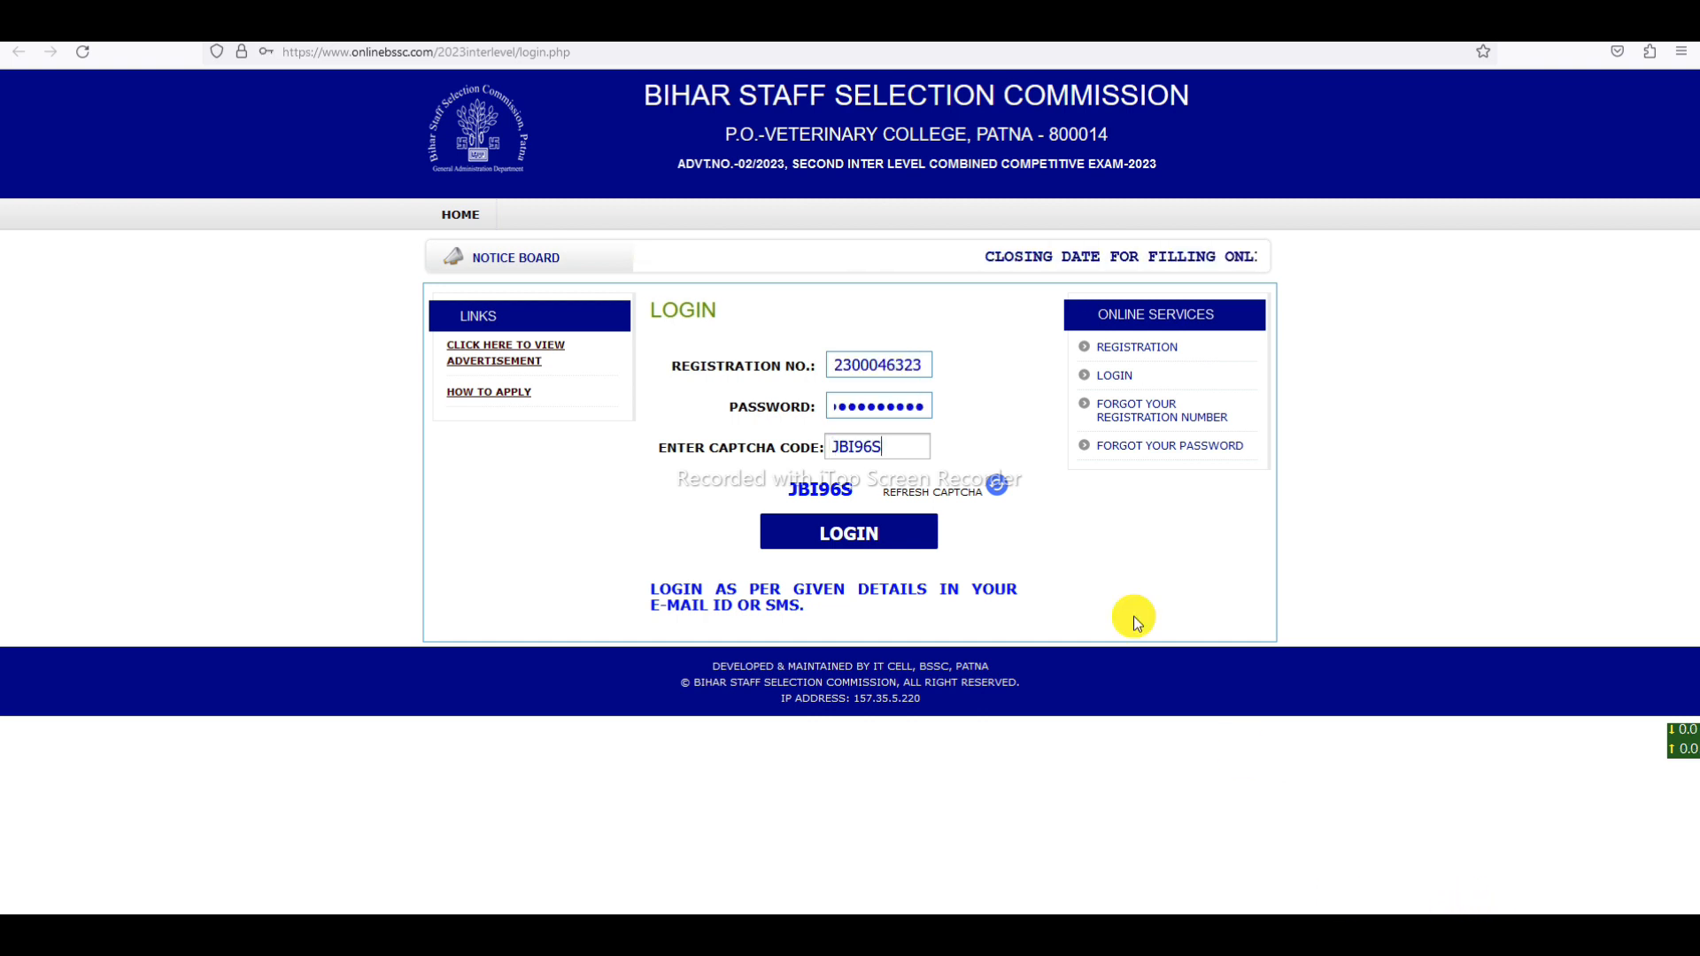
click(841, 545)
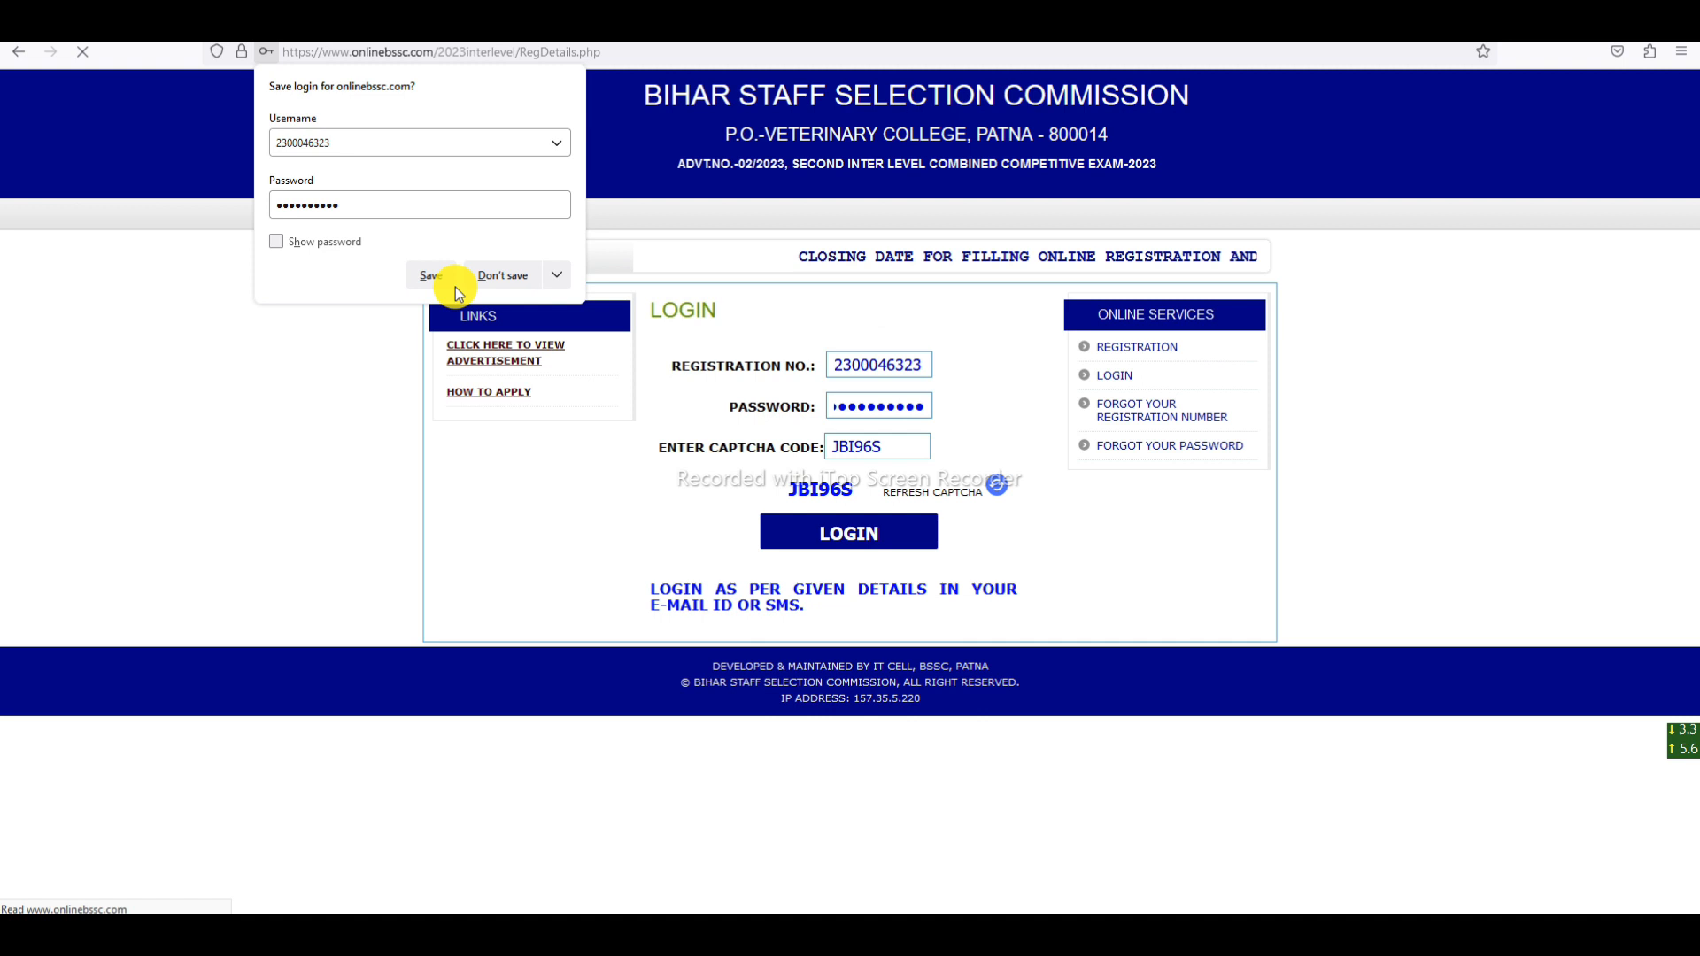
- Dismiss the browser's save-login prompt and mark up the Father's Name and domicile date fields
click(452, 272)
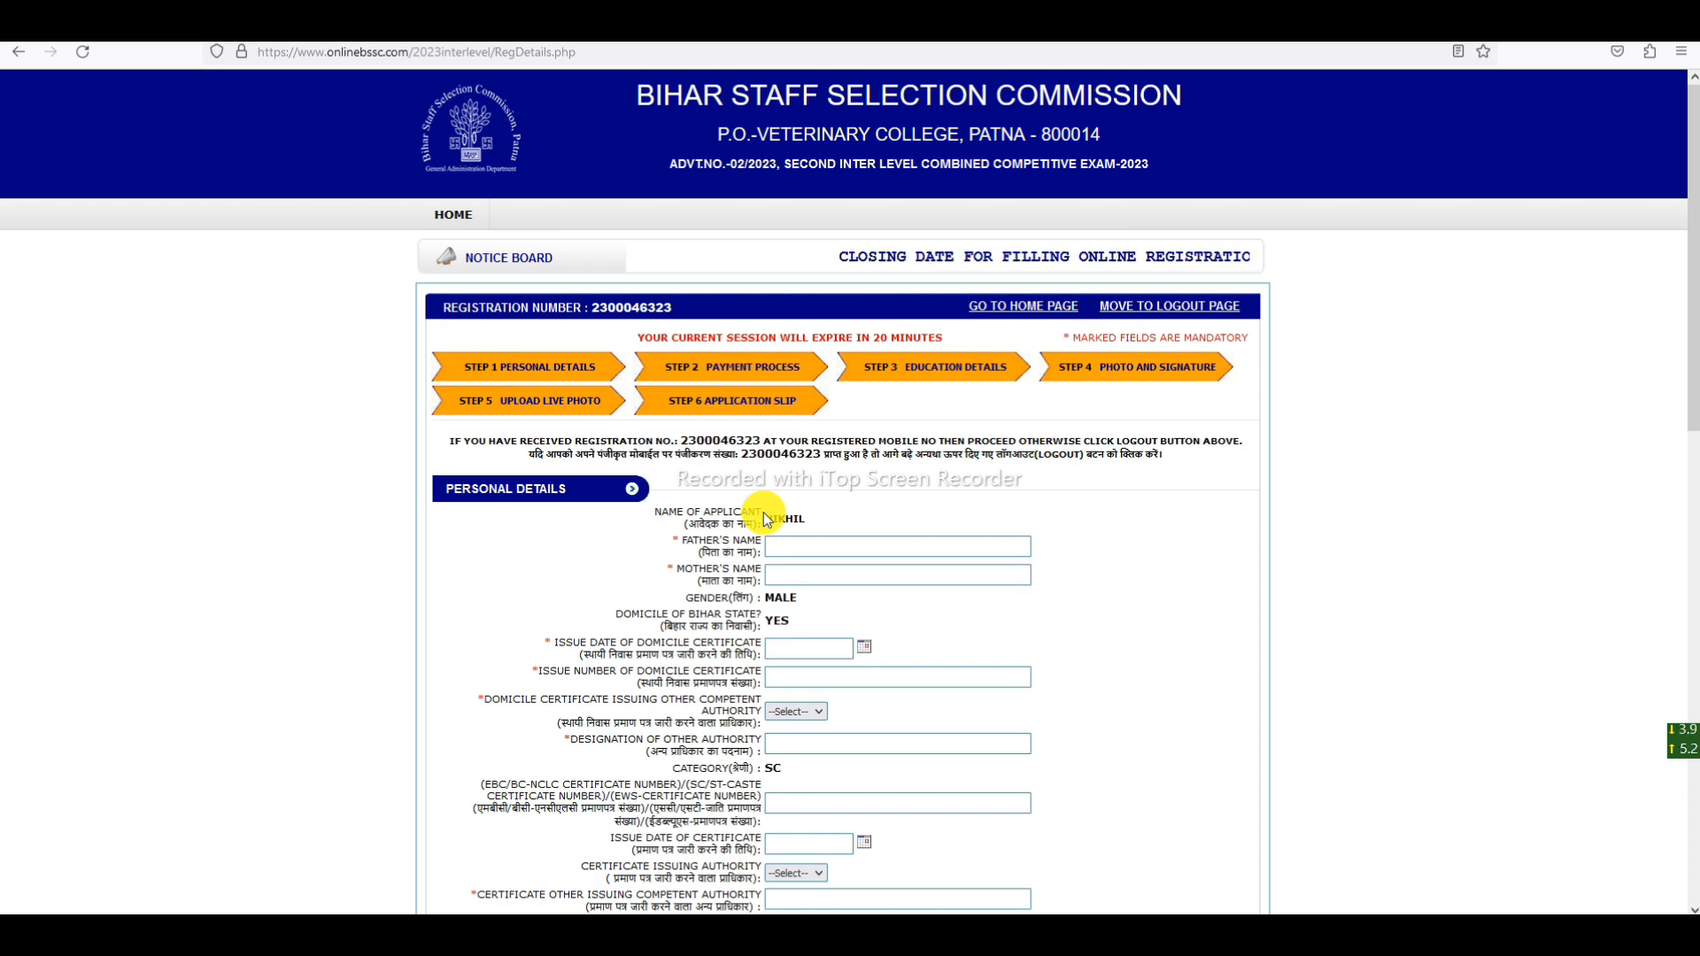
scroll(805, 567, down, 4)
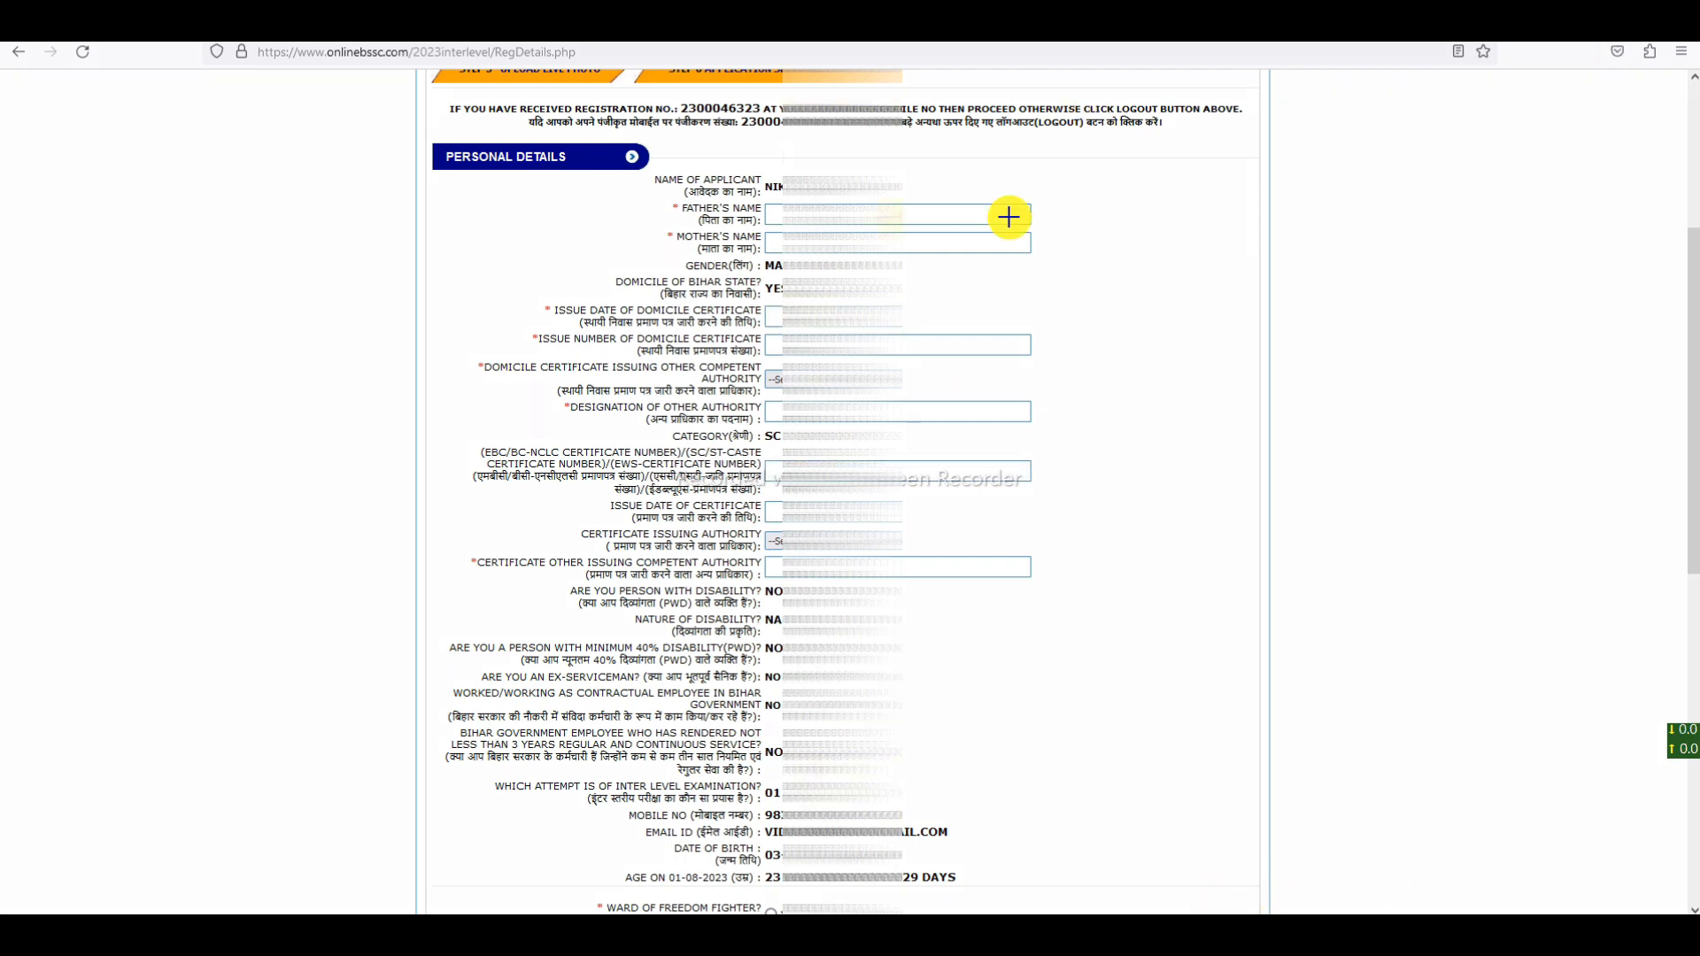
drag(674, 211, 782, 241)
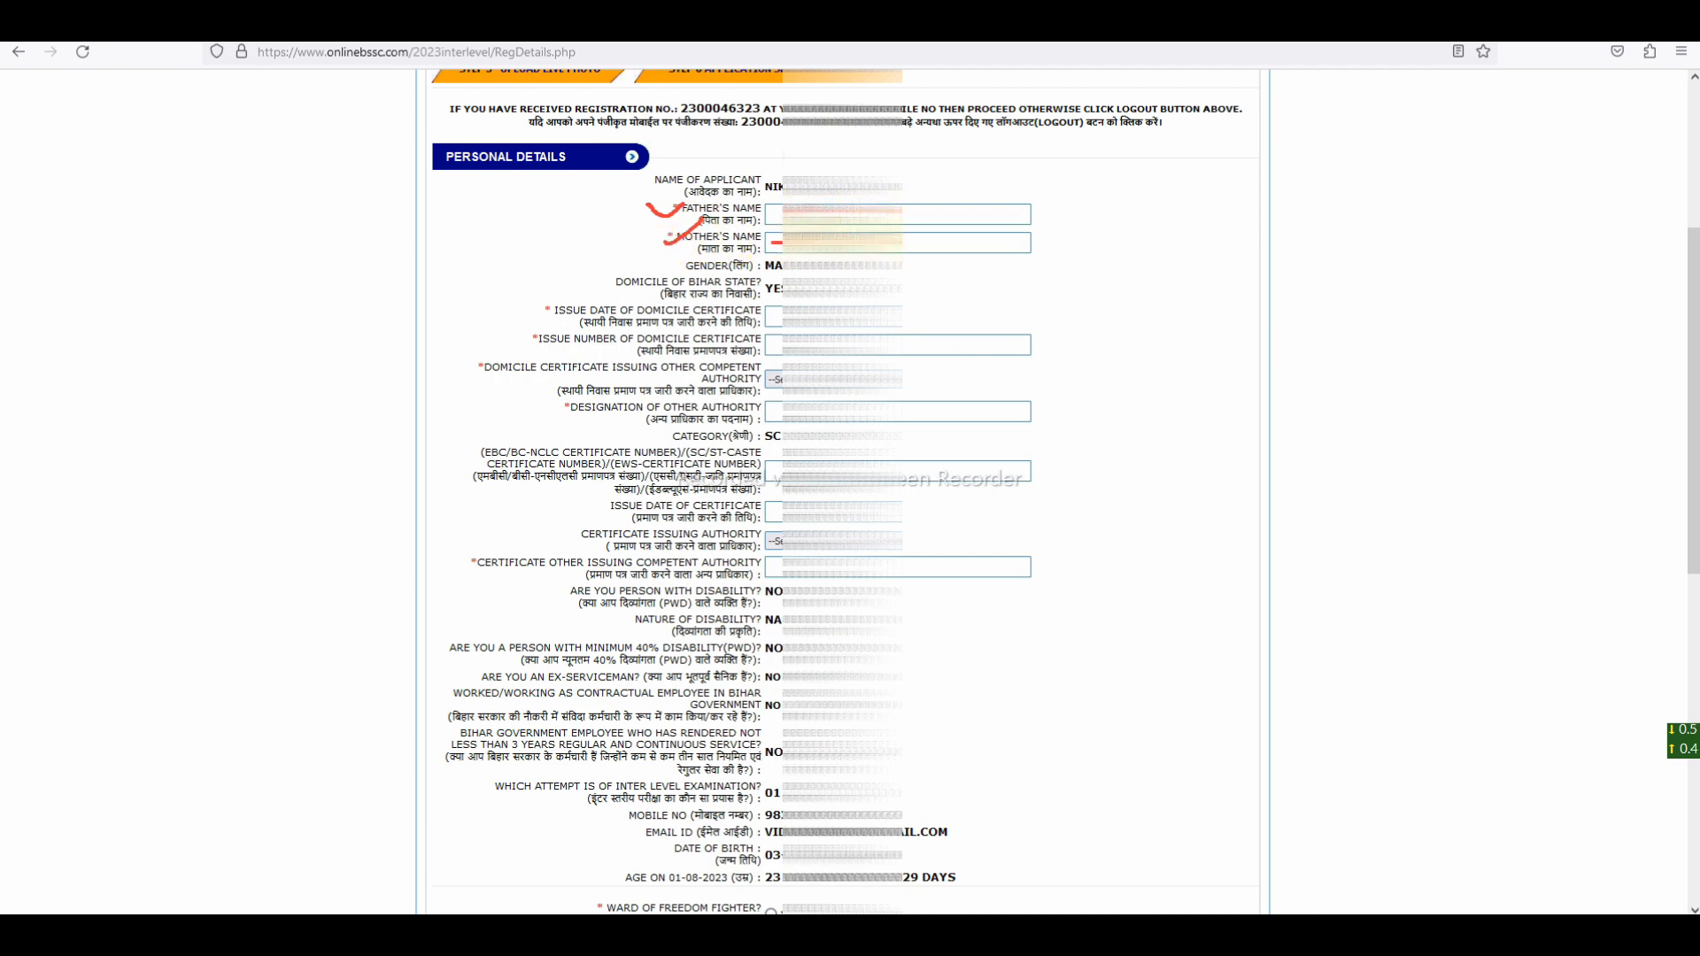
drag(521, 307, 562, 296)
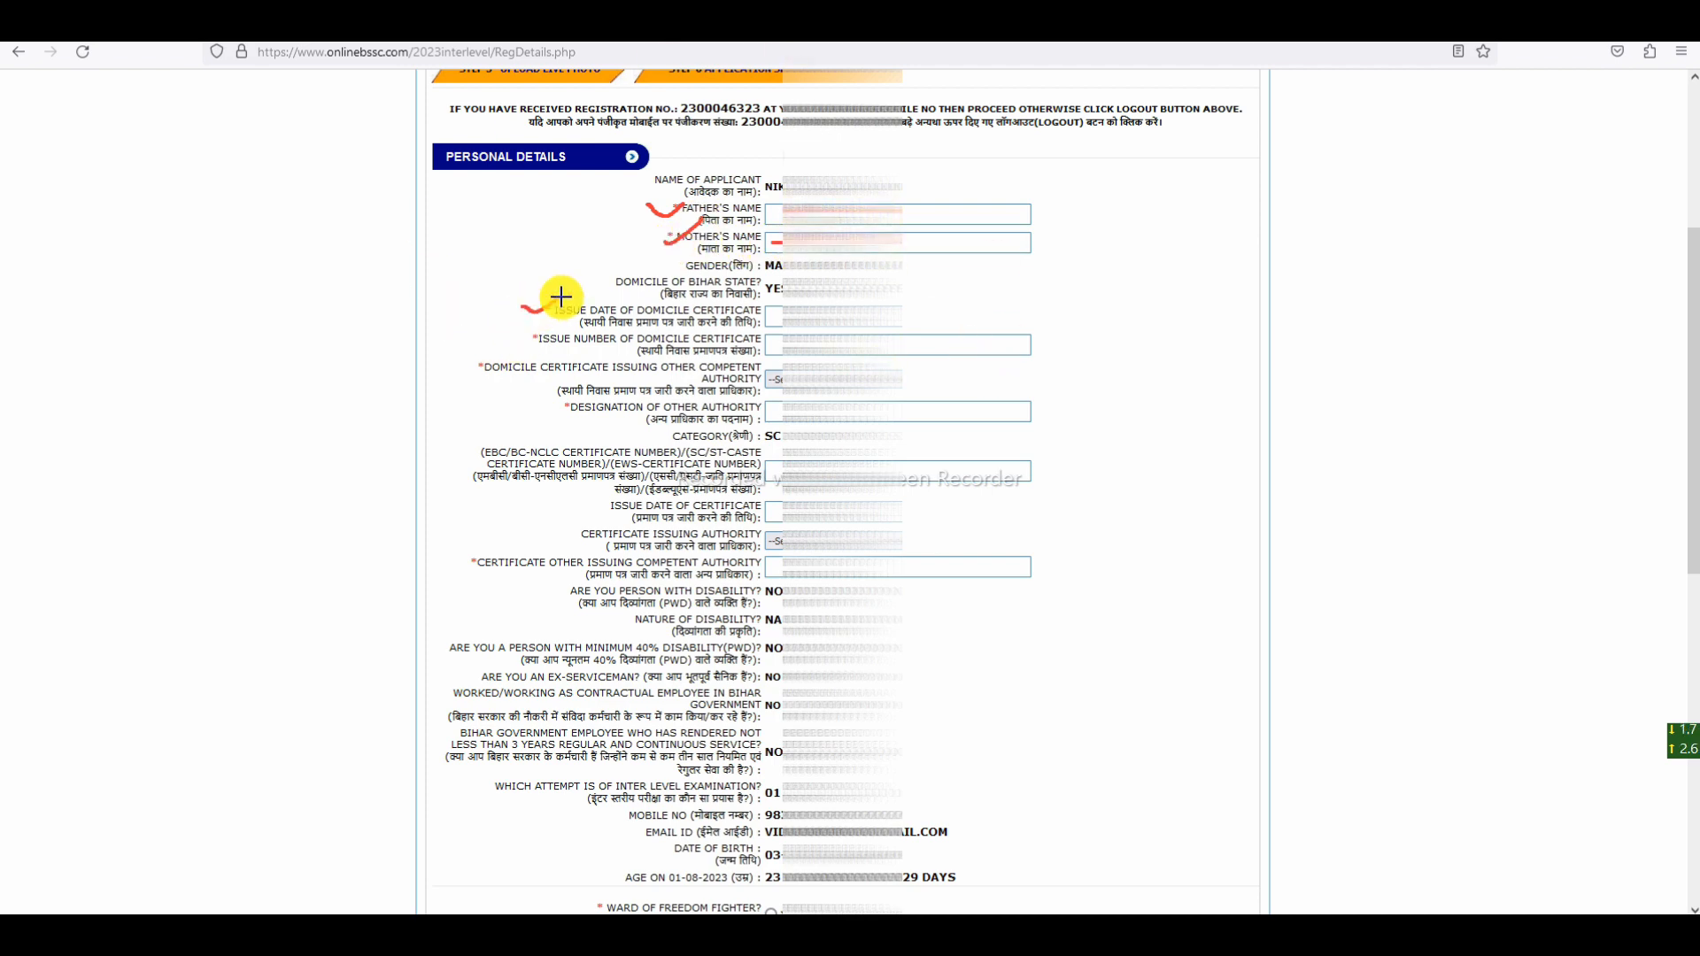
click(1163, 892)
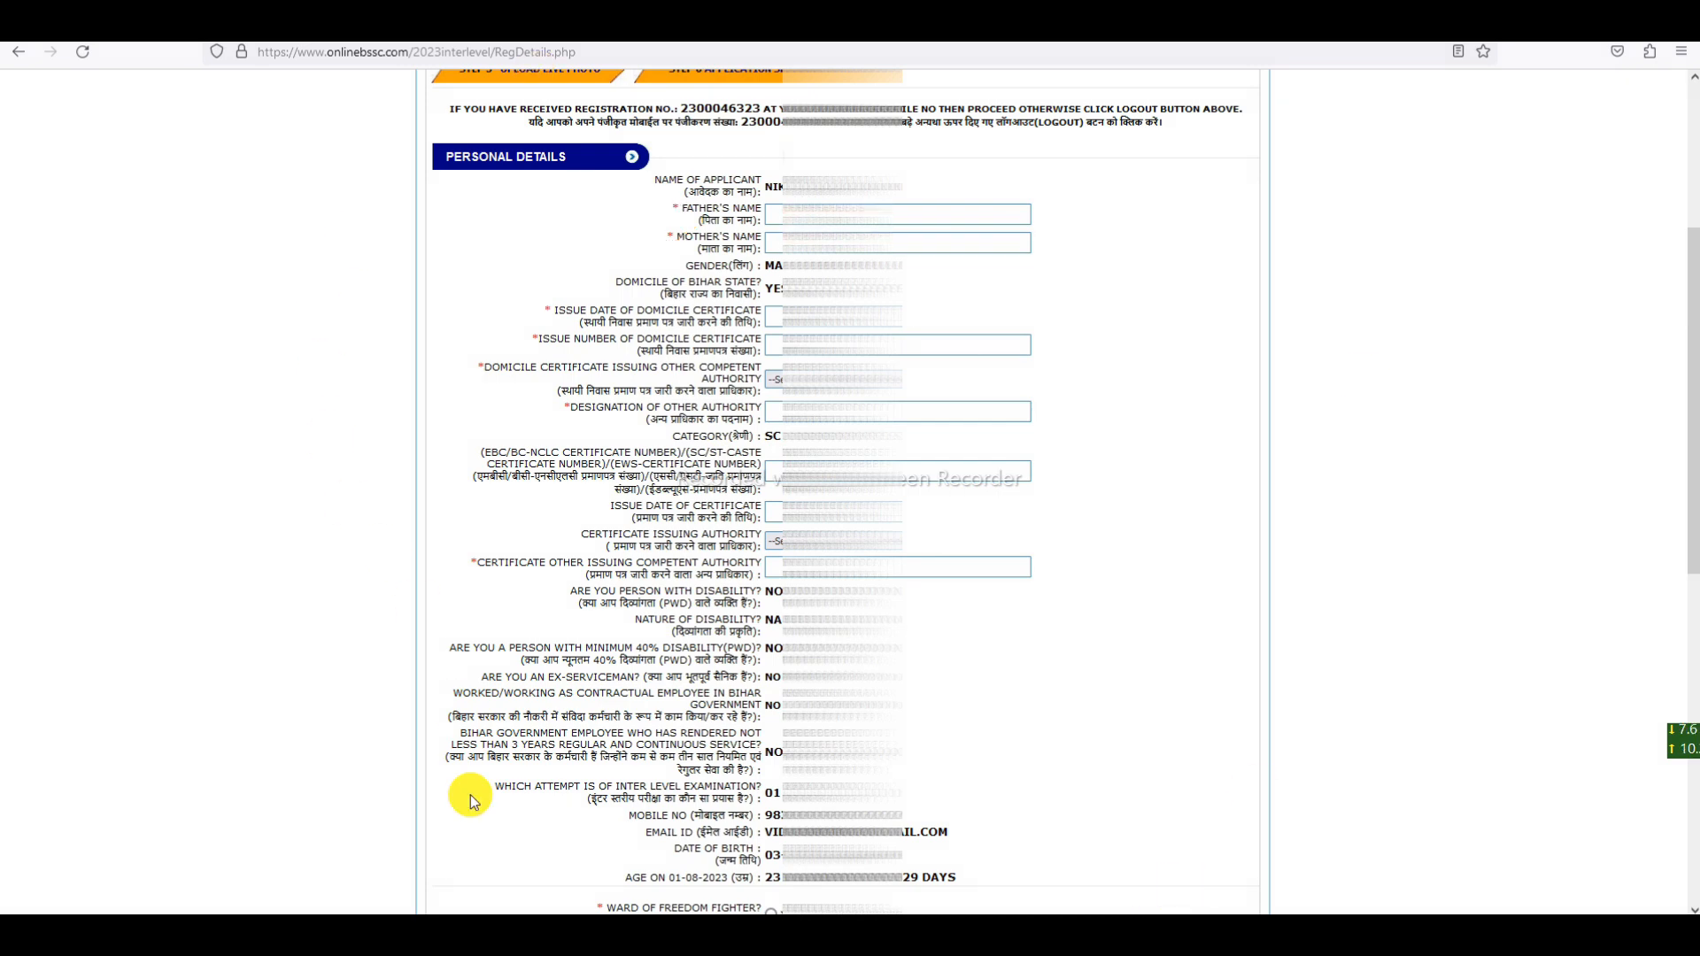
drag(554, 310, 735, 311)
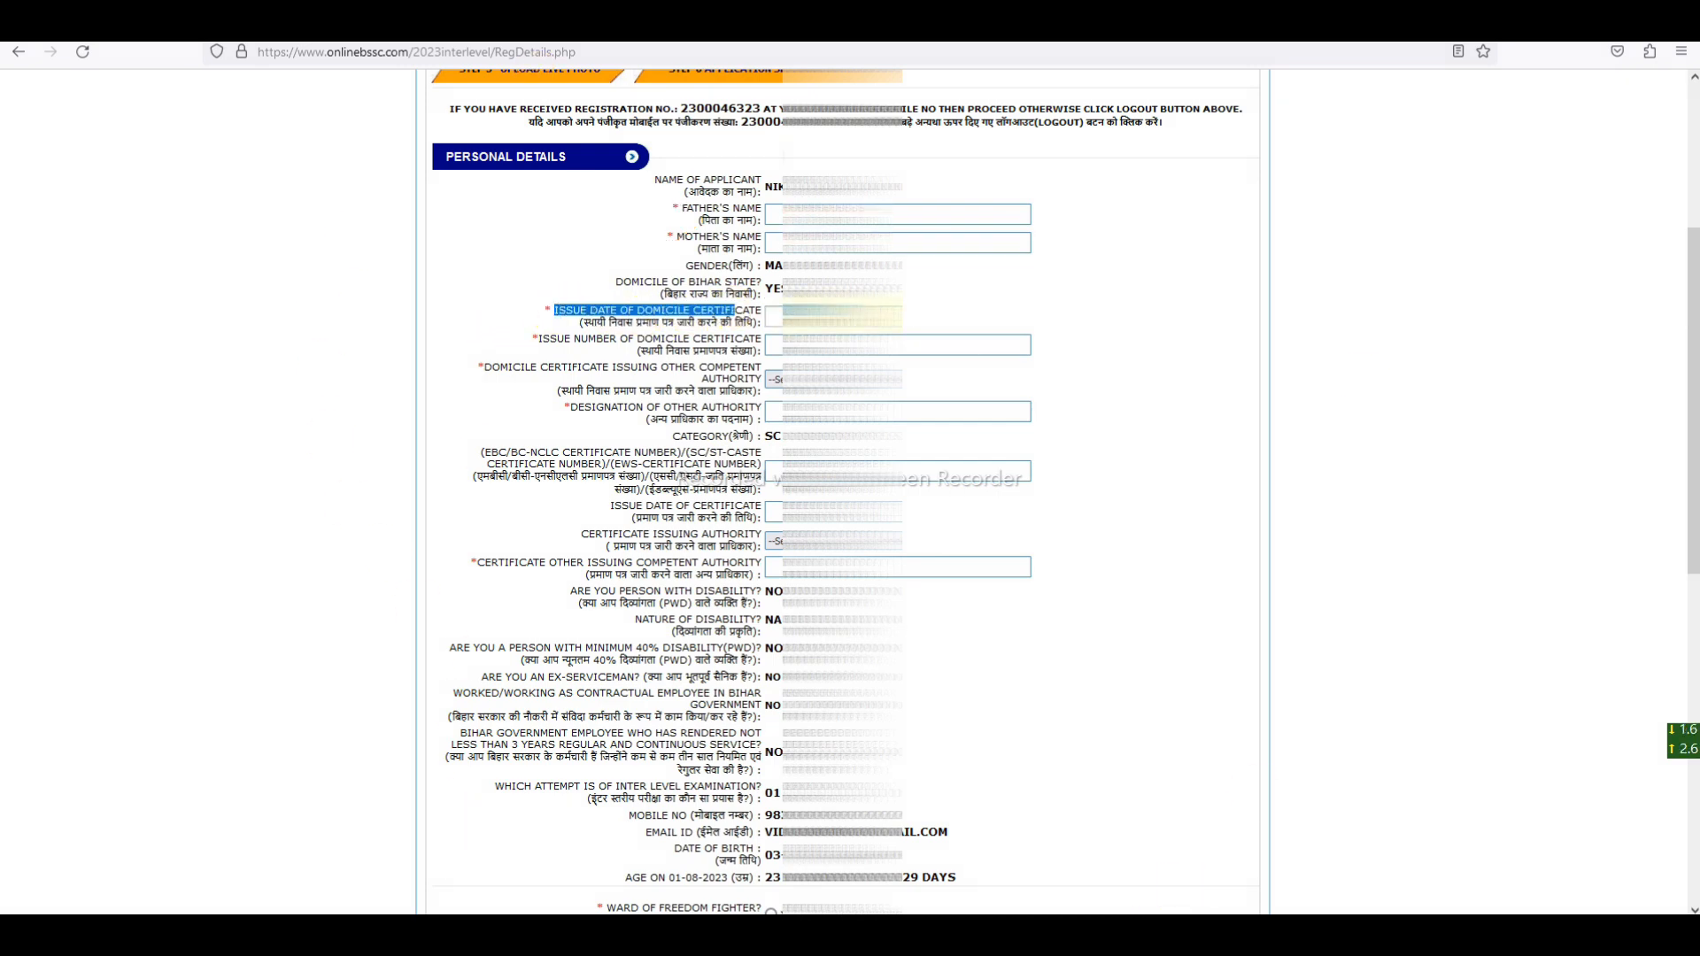
click(736, 312)
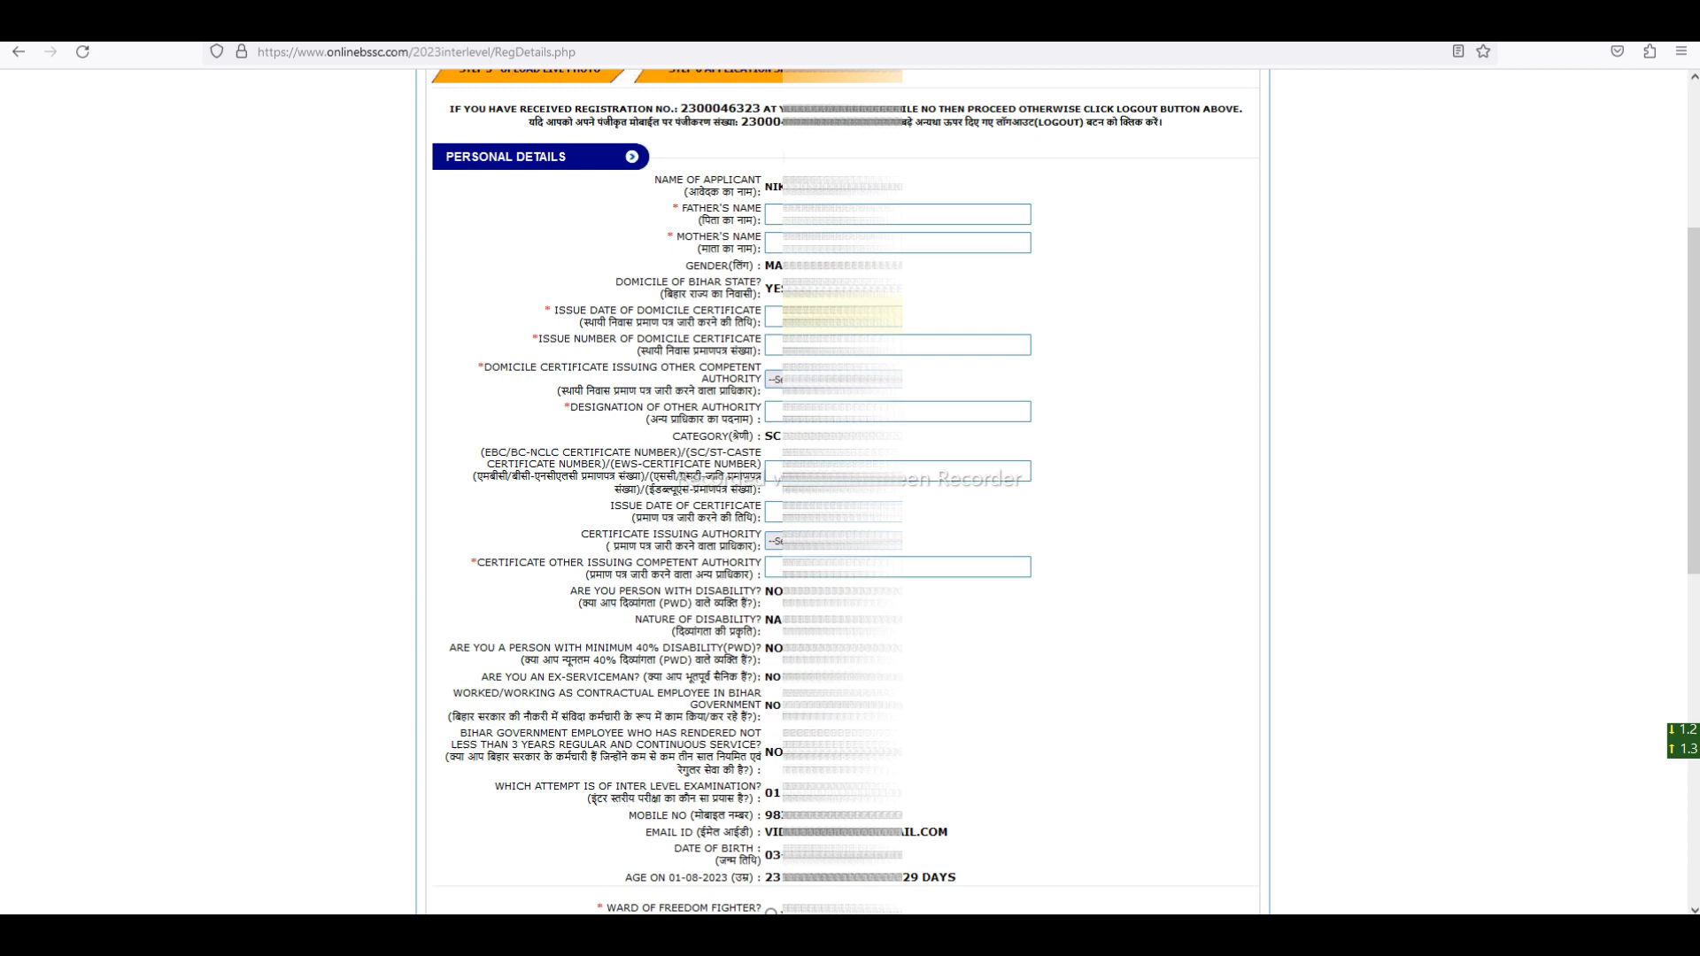
- Pick an April date as the domicile certificate issue date and go to the issue number field
click(841, 317)
click(923, 160)
click(928, 235)
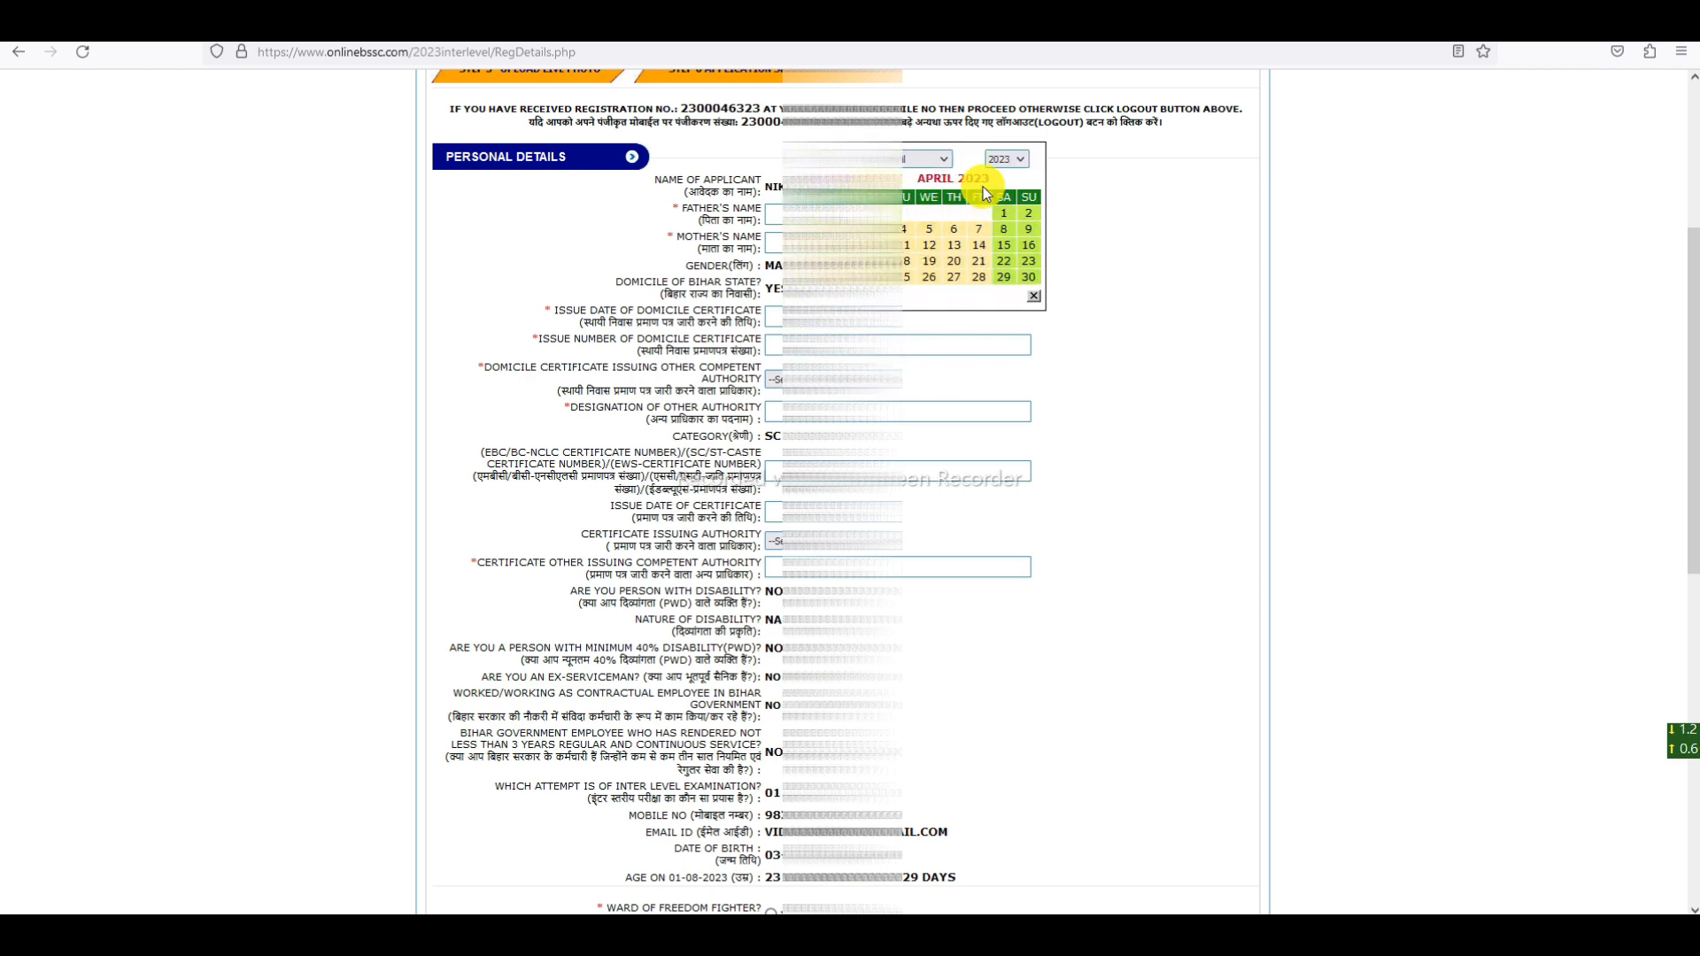
click(998, 159)
click(996, 268)
click(975, 258)
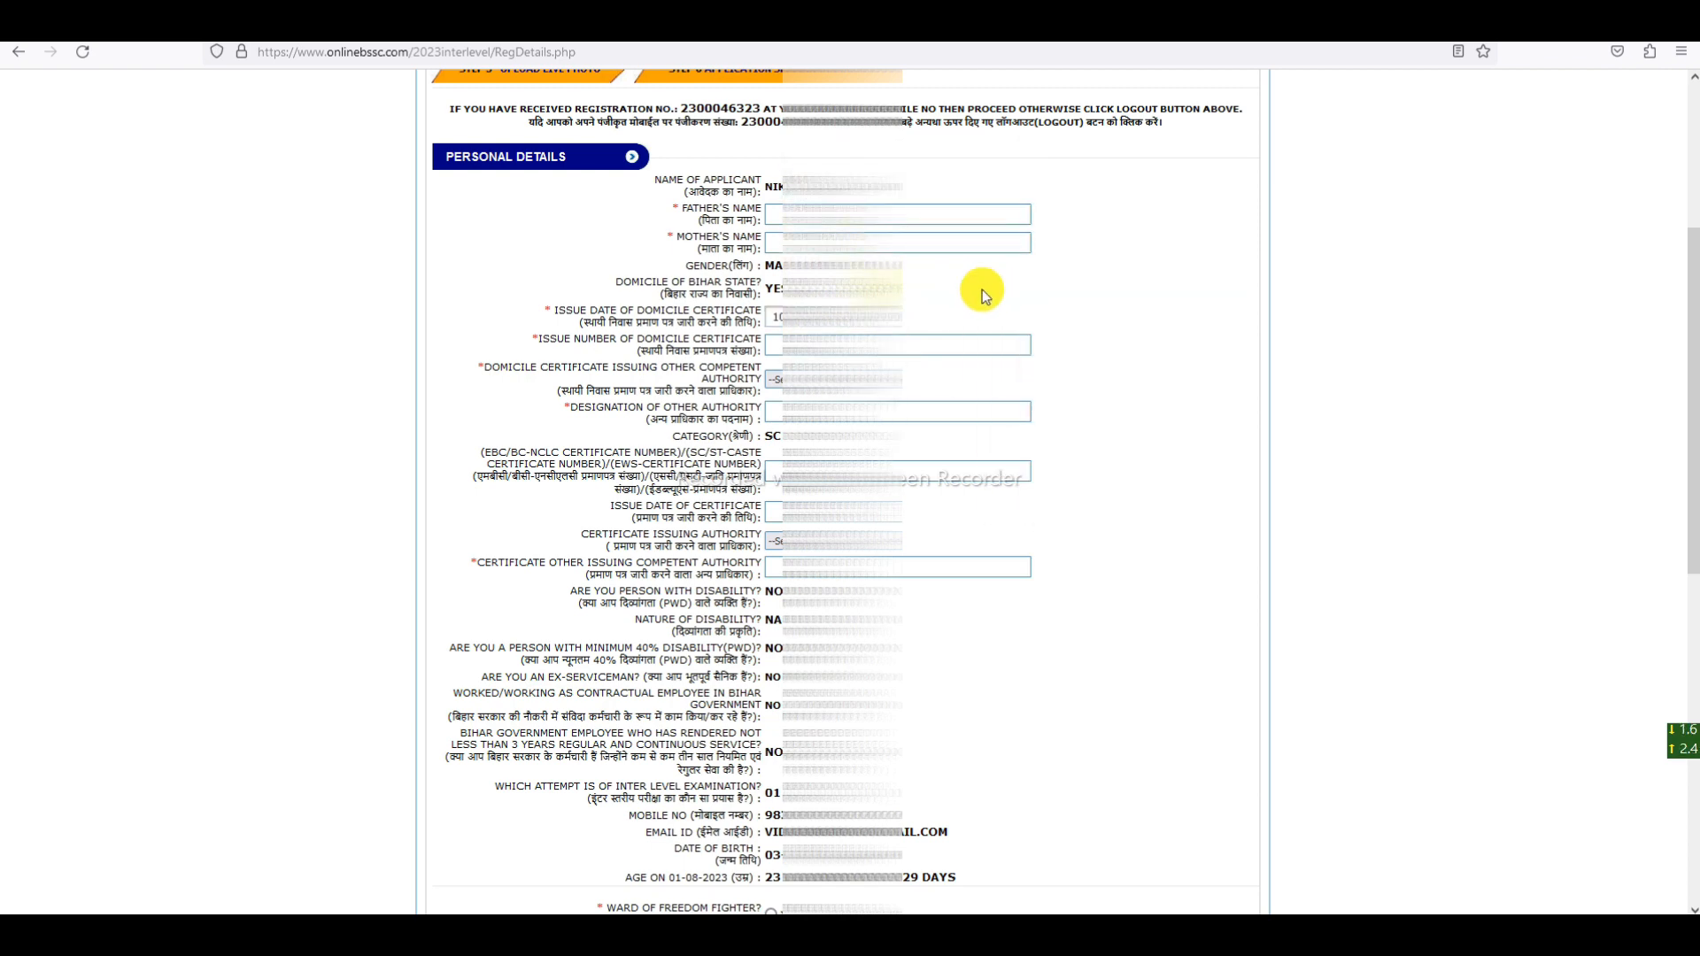
drag(537, 339, 770, 351)
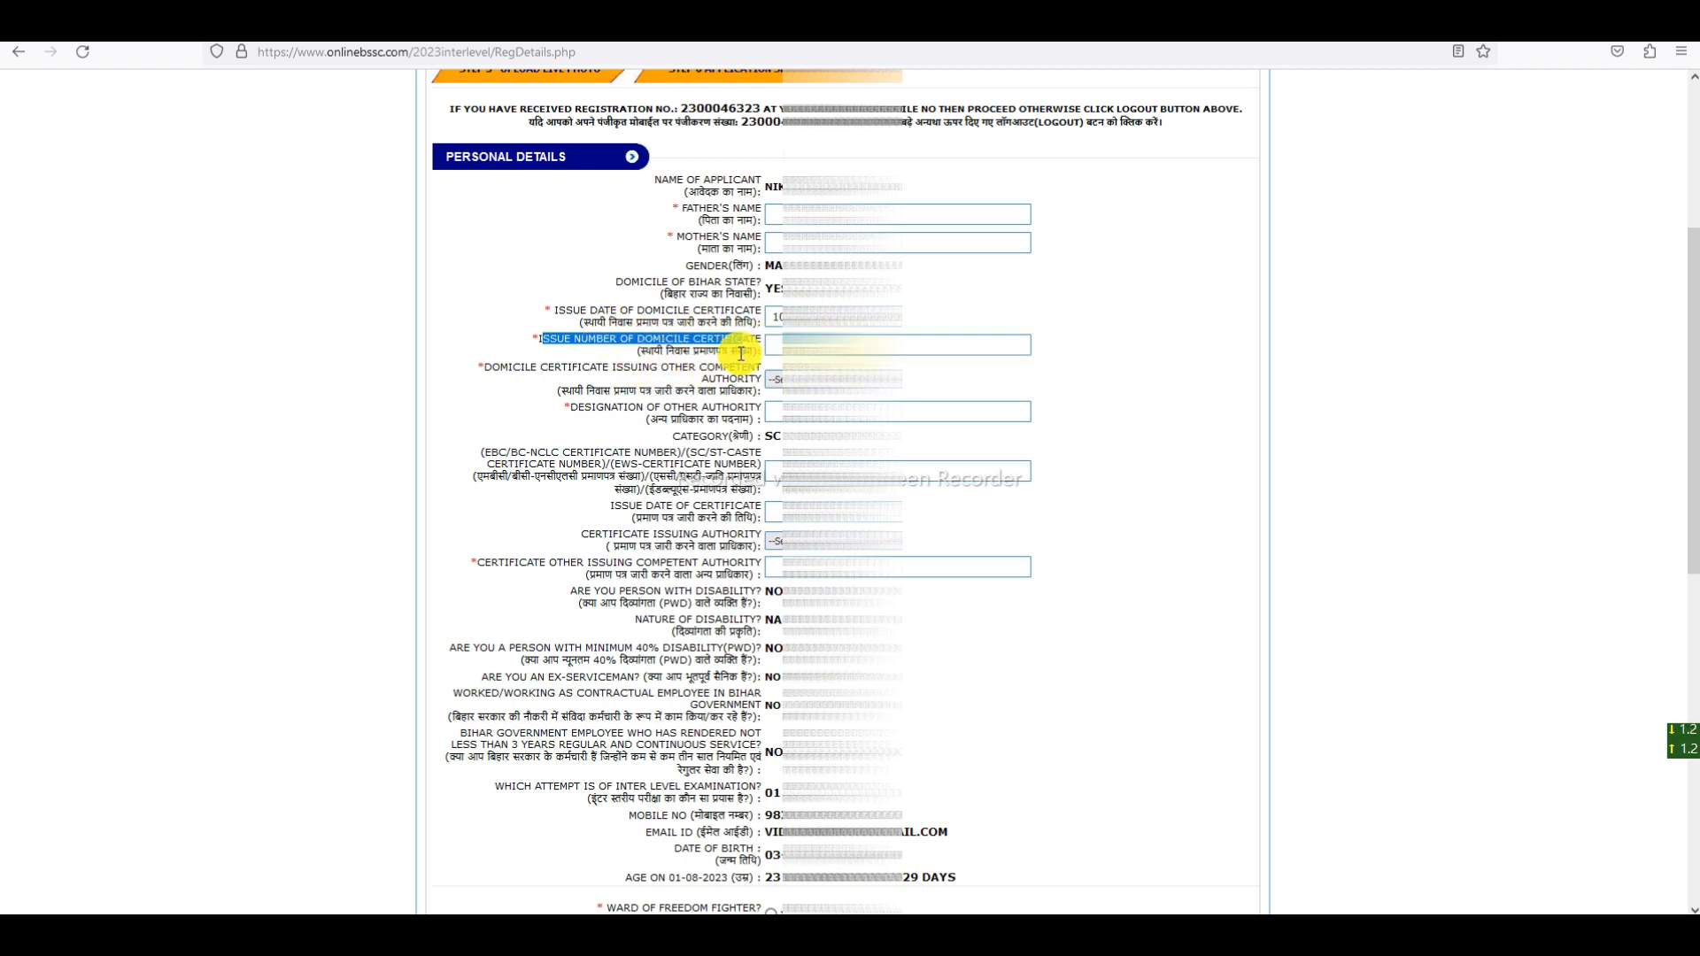
click(775, 346)
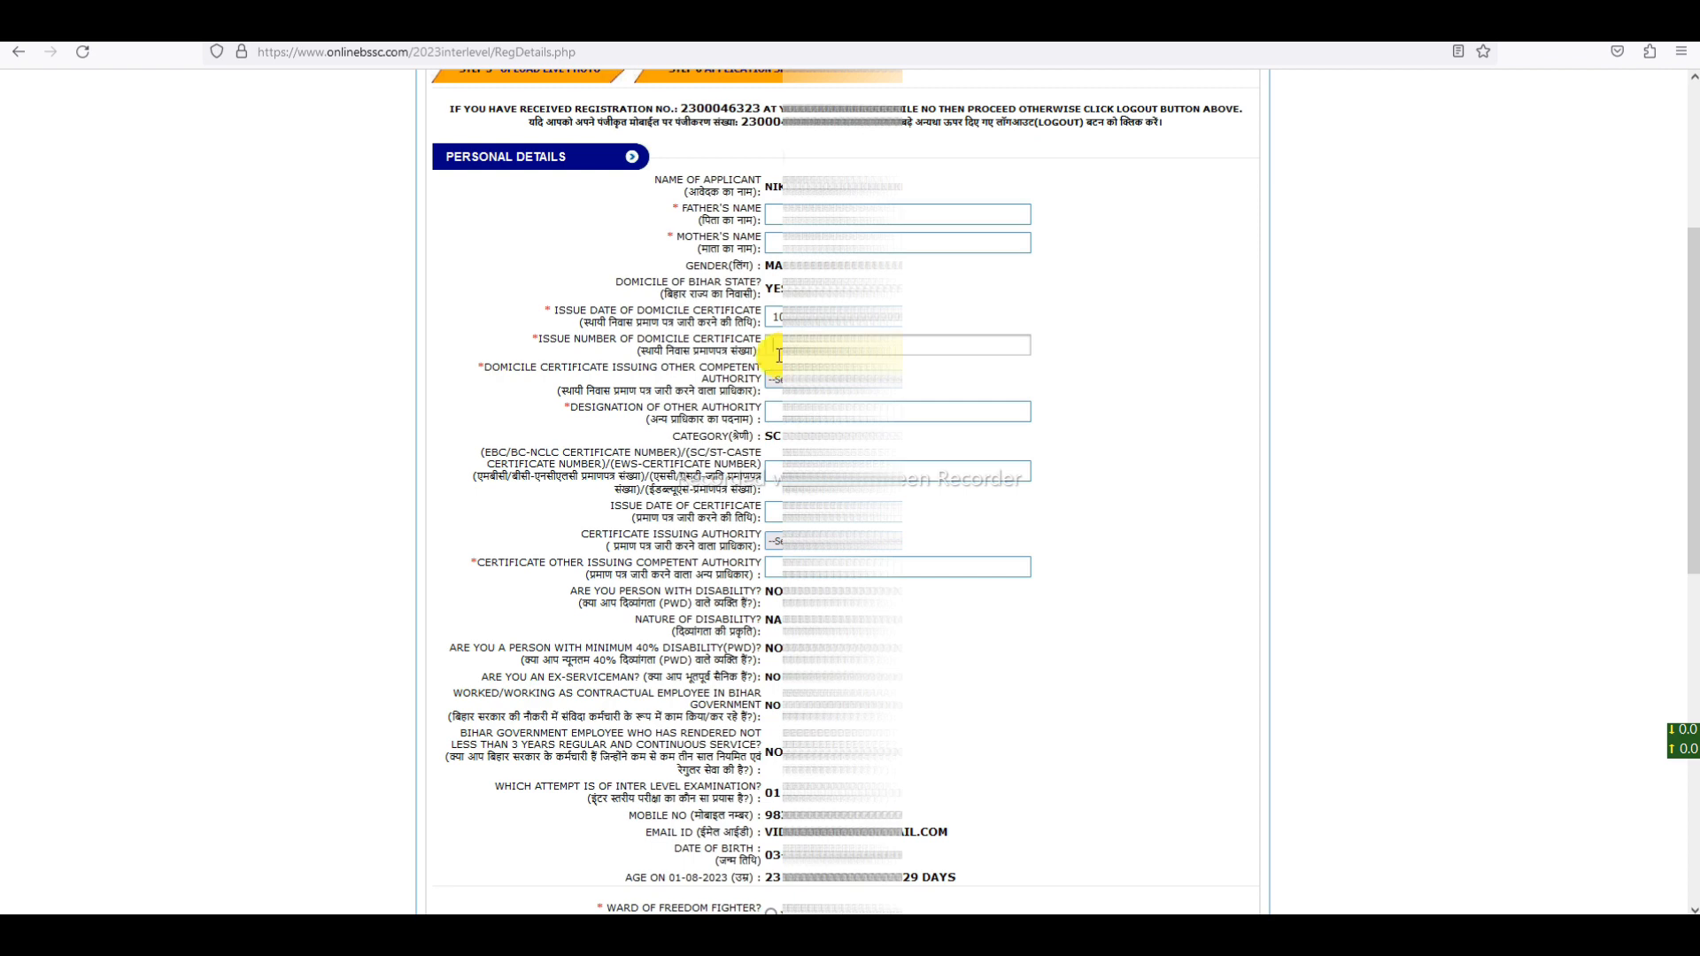
- Set the Domicile Certificate Issuing Authority to SDO
drag(497, 368, 757, 382)
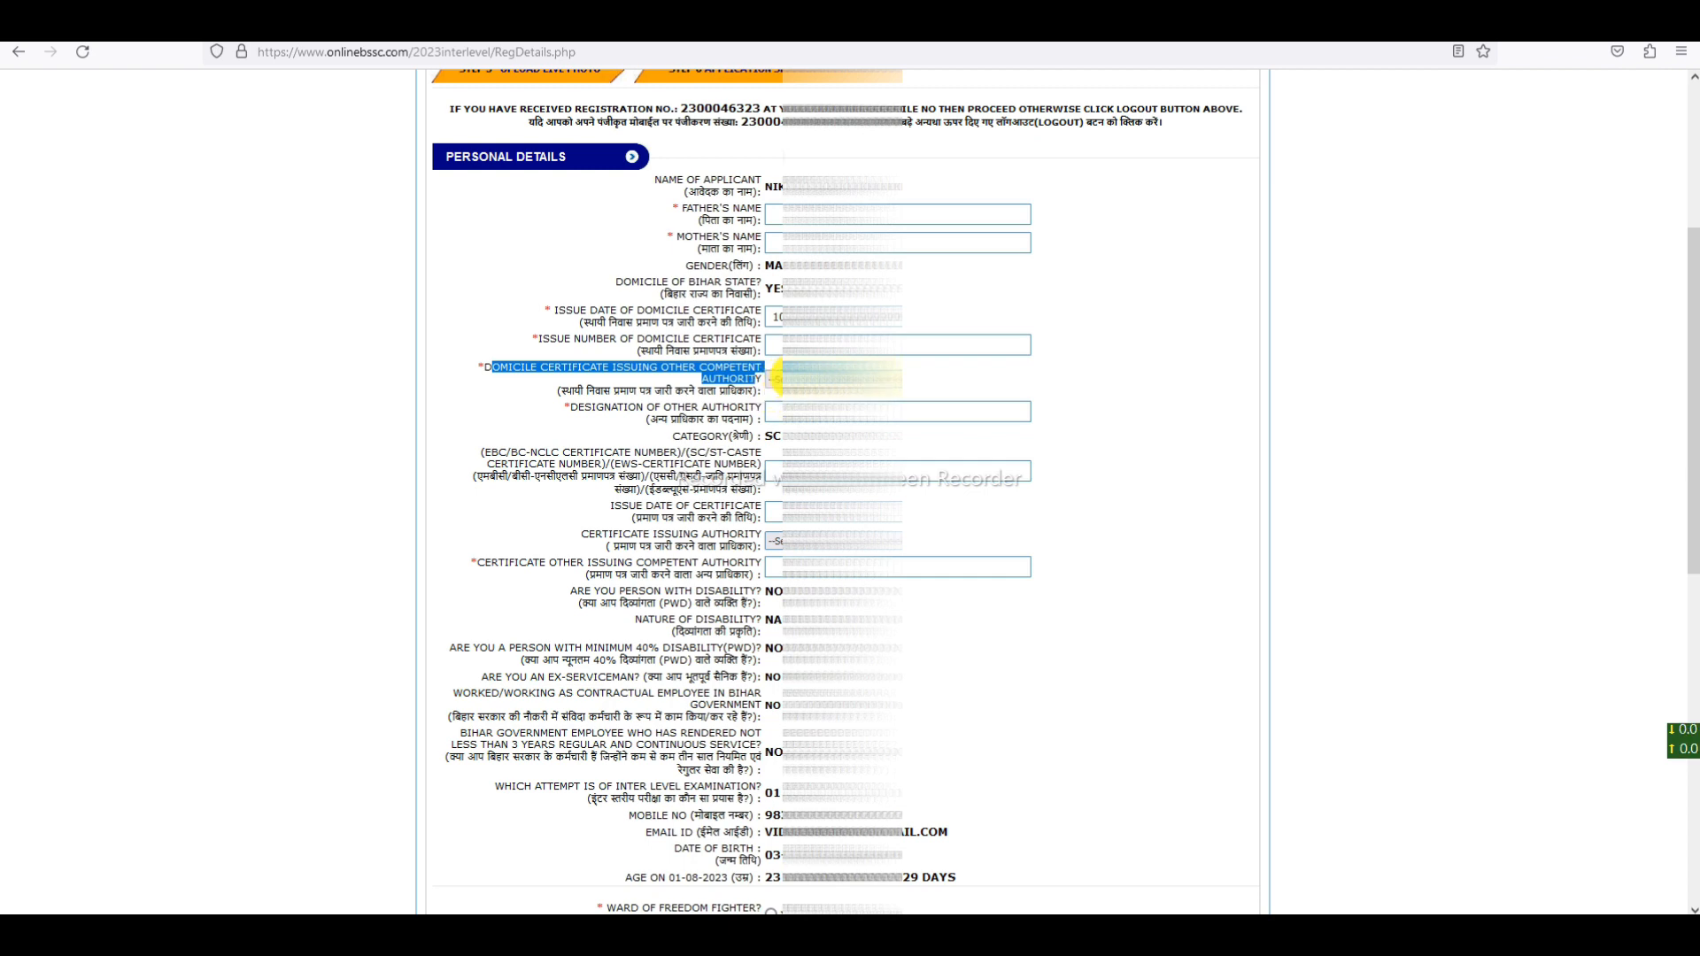
click(775, 378)
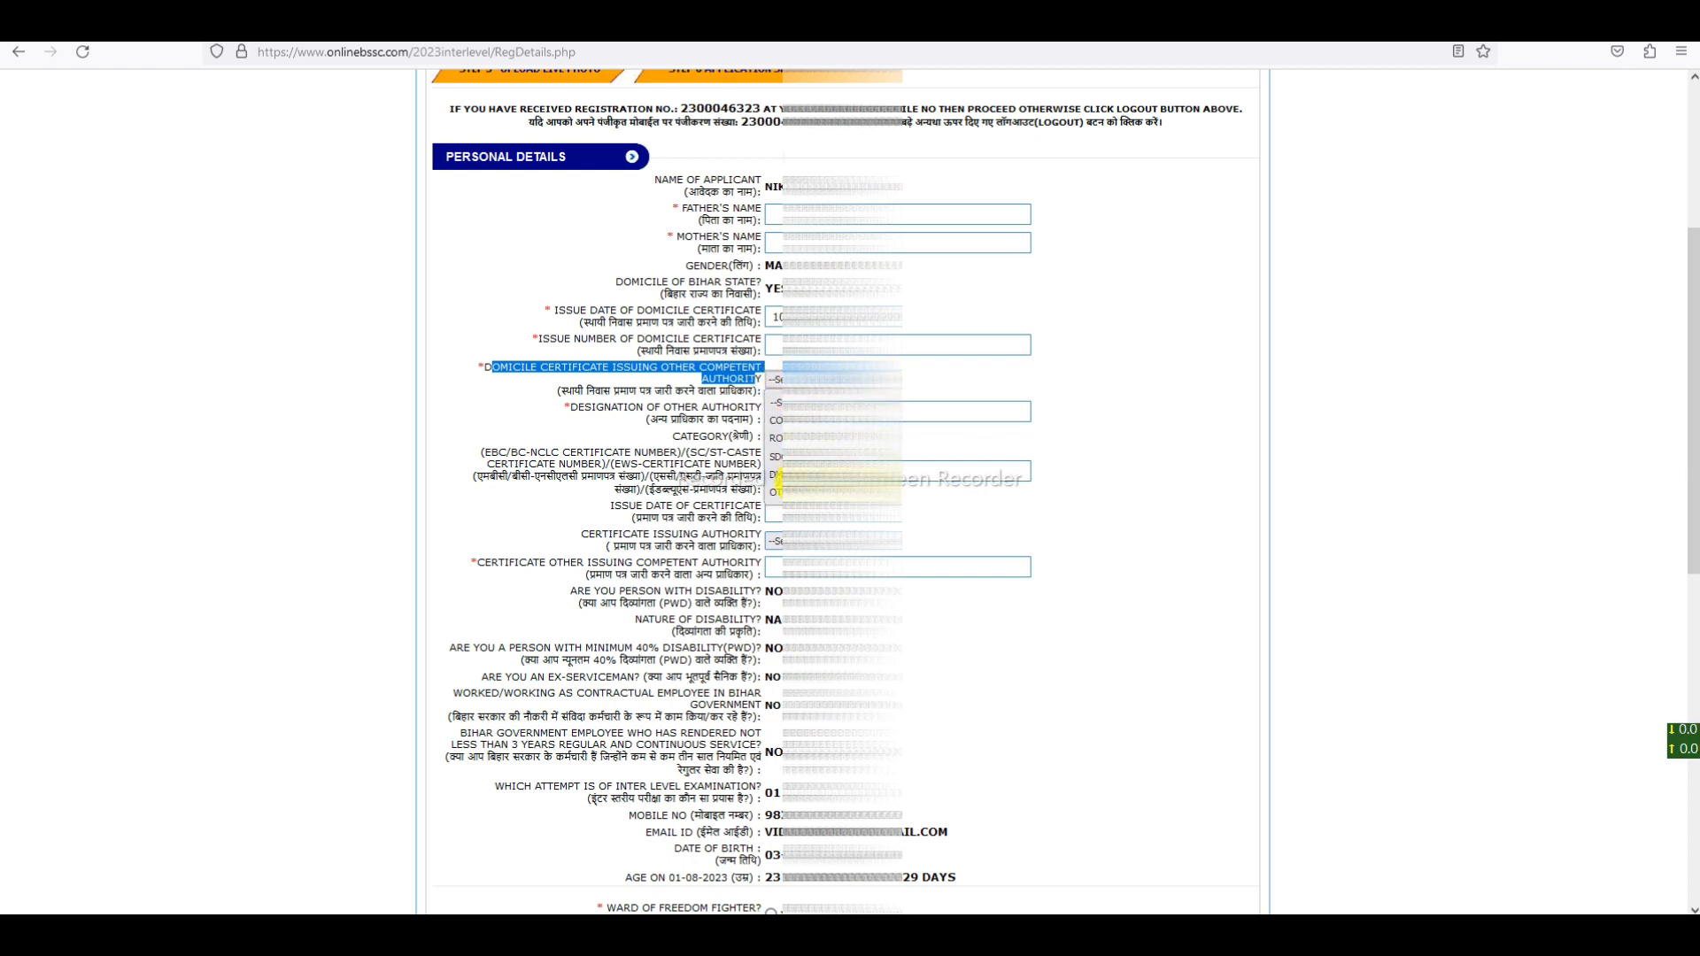
click(776, 456)
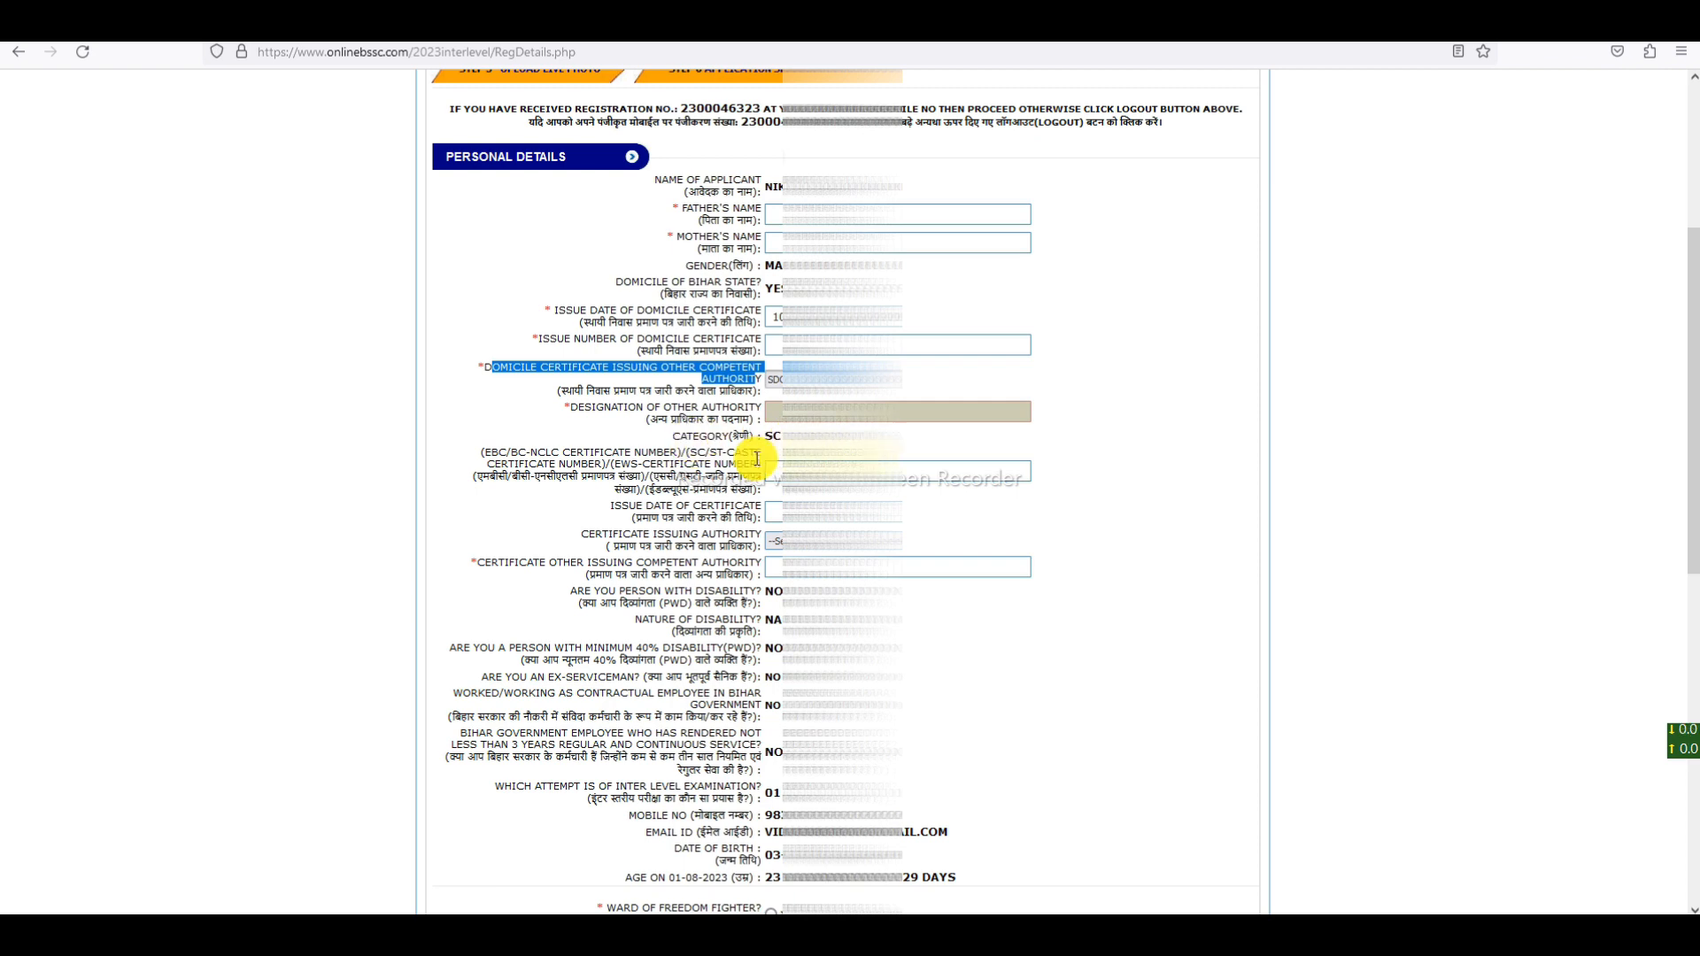
drag(483, 452, 761, 462)
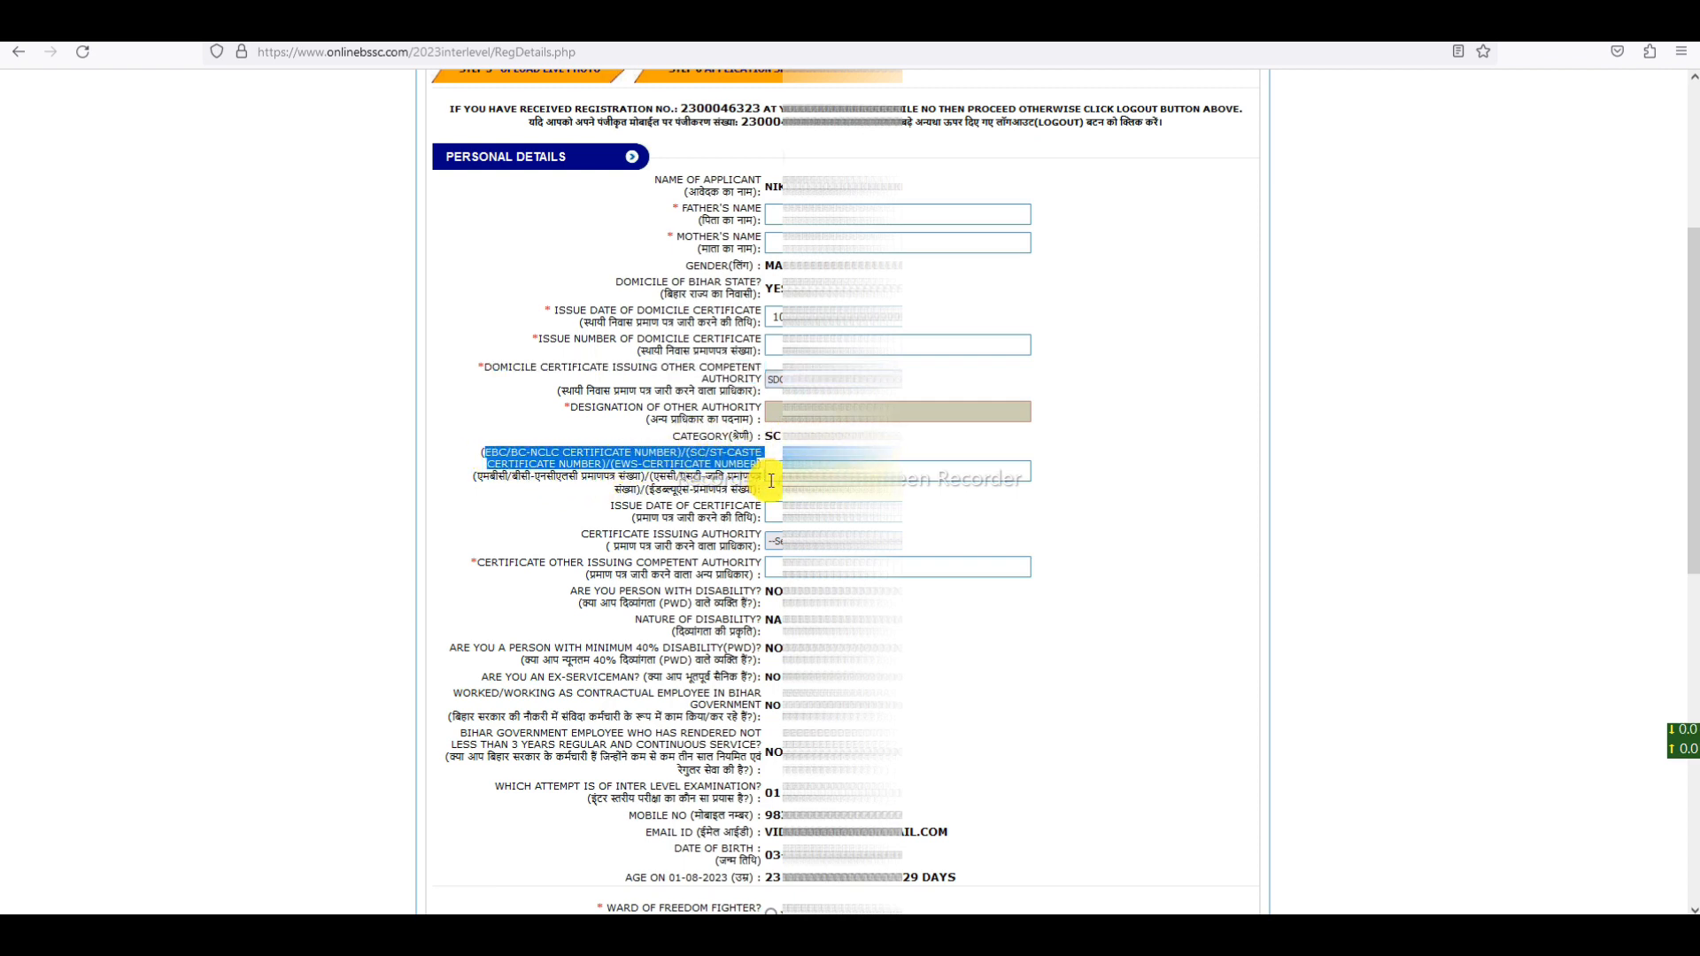
click(804, 449)
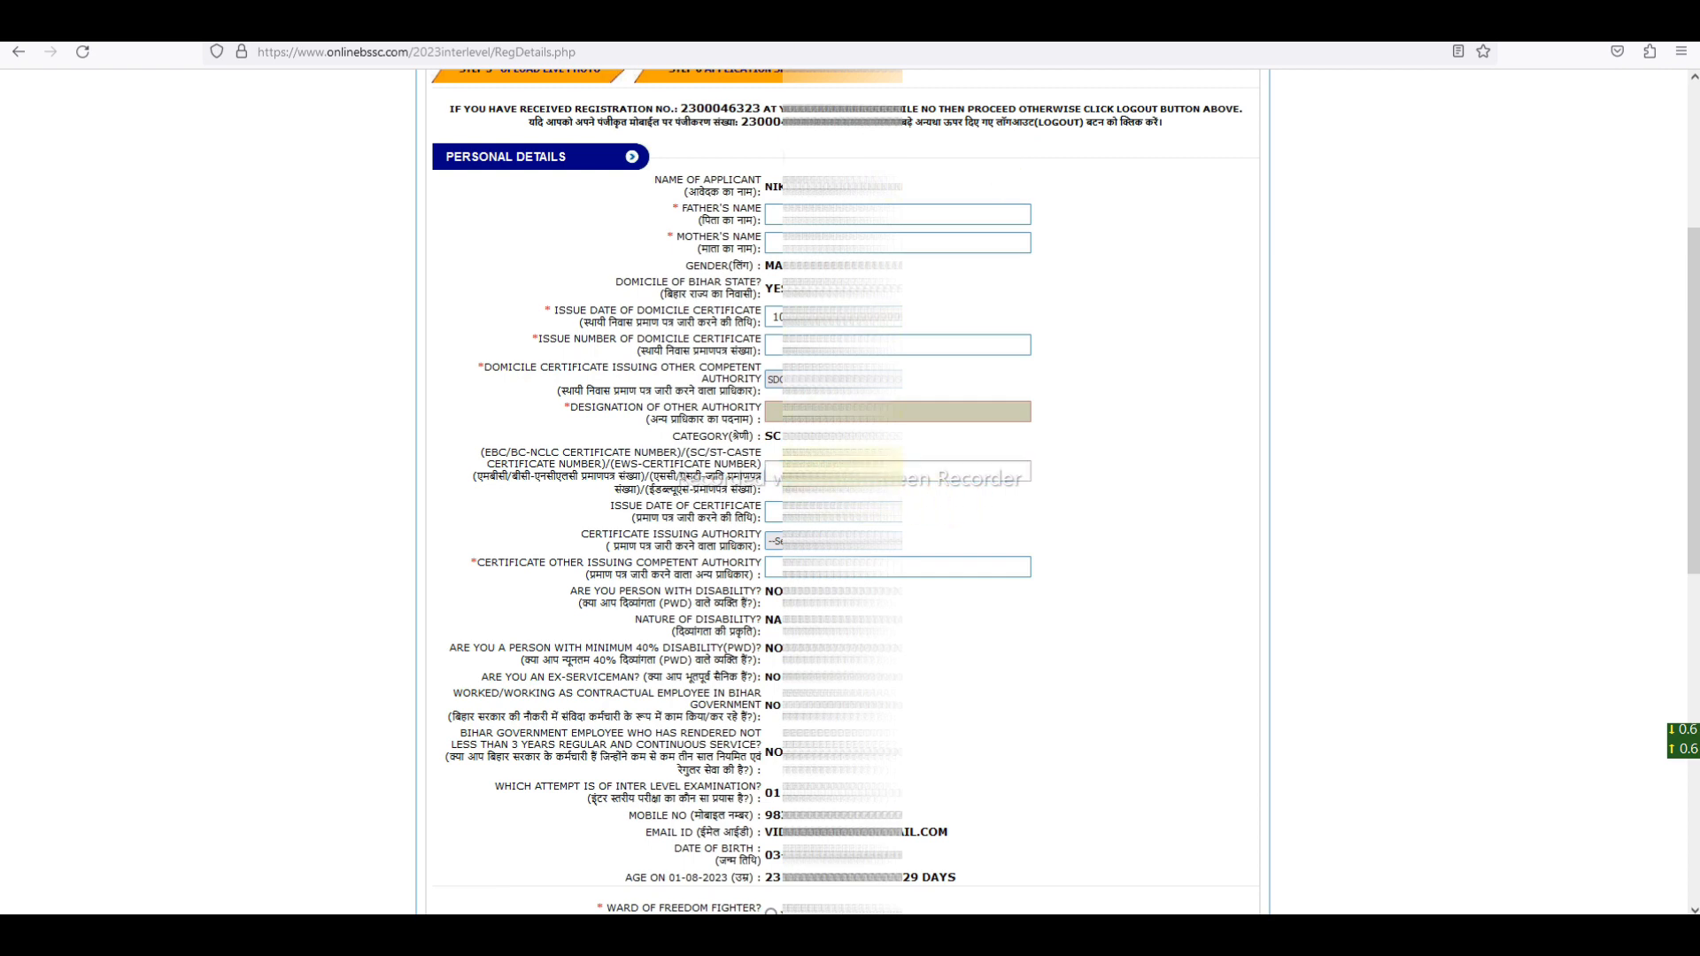
- Pick the category certificate's issue date from the calendar
scroll(759, 443, down, 4)
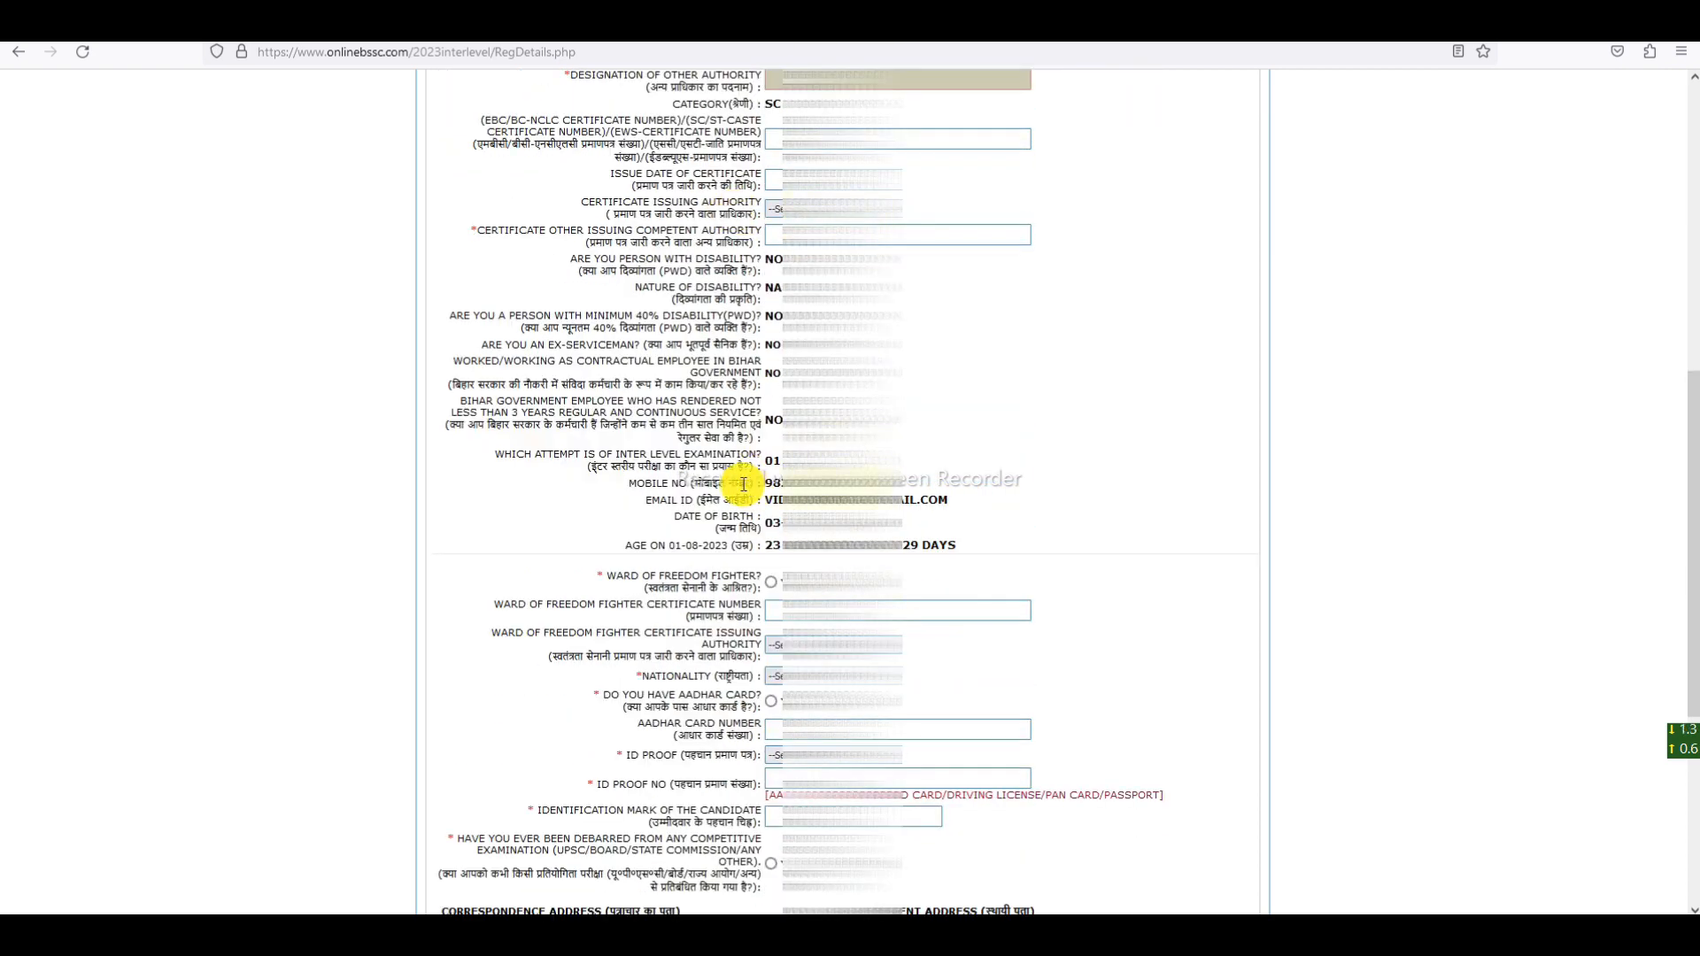
drag(621, 174, 764, 186)
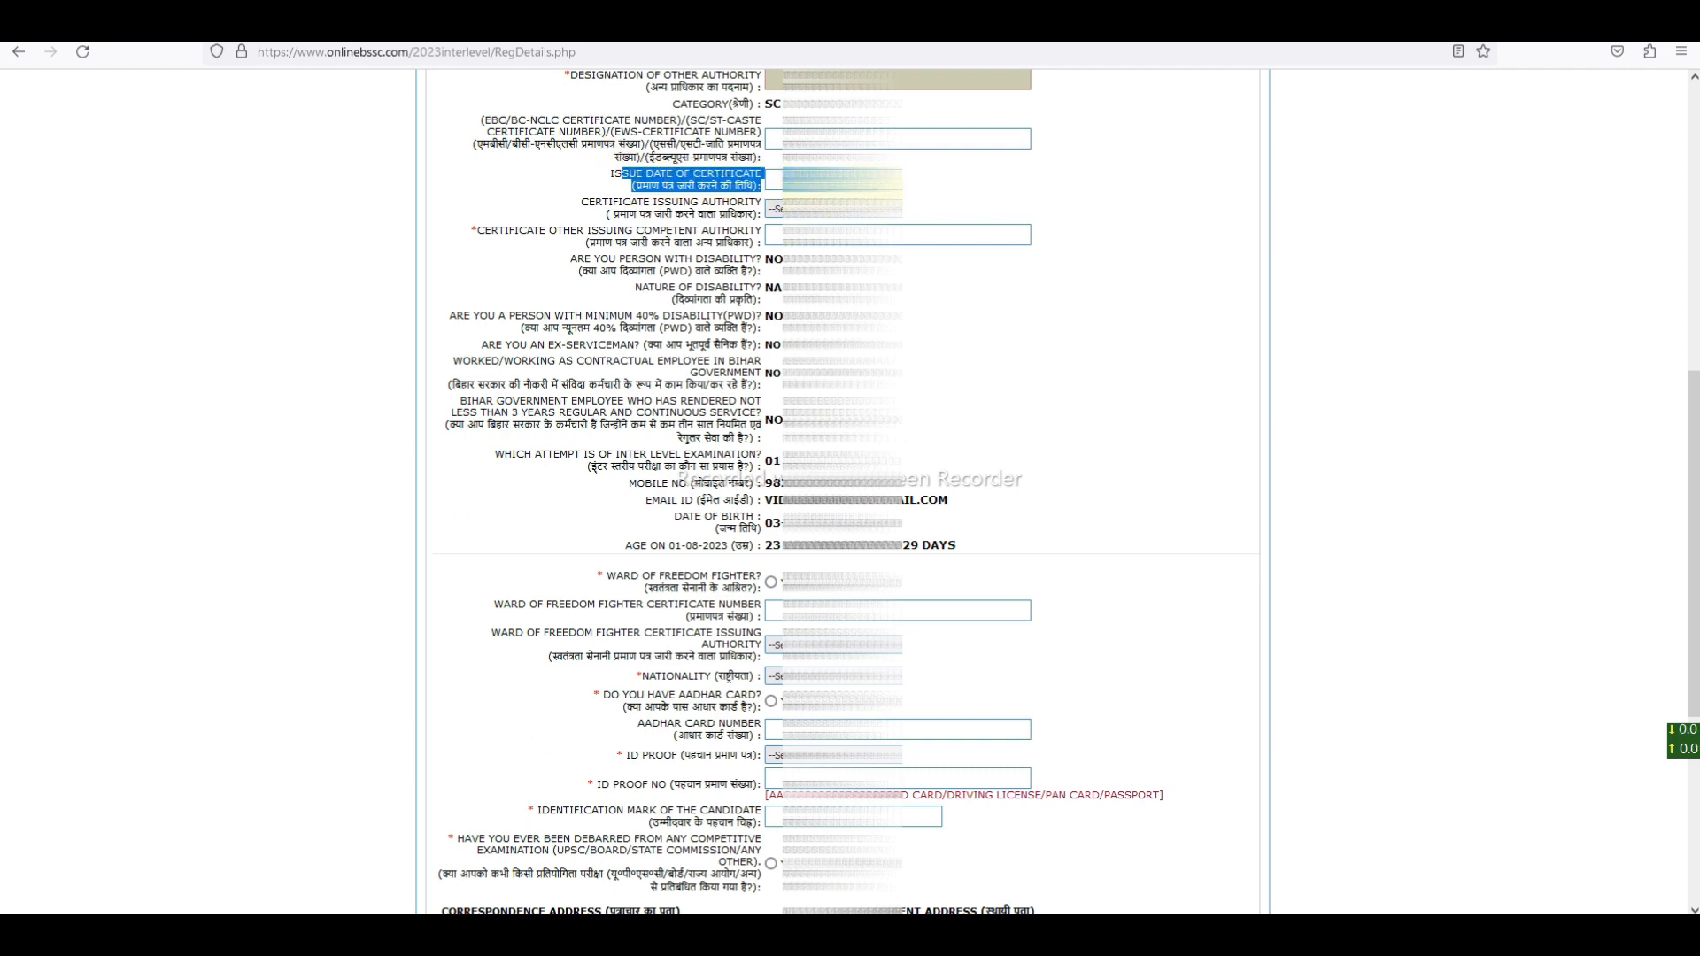
click(873, 180)
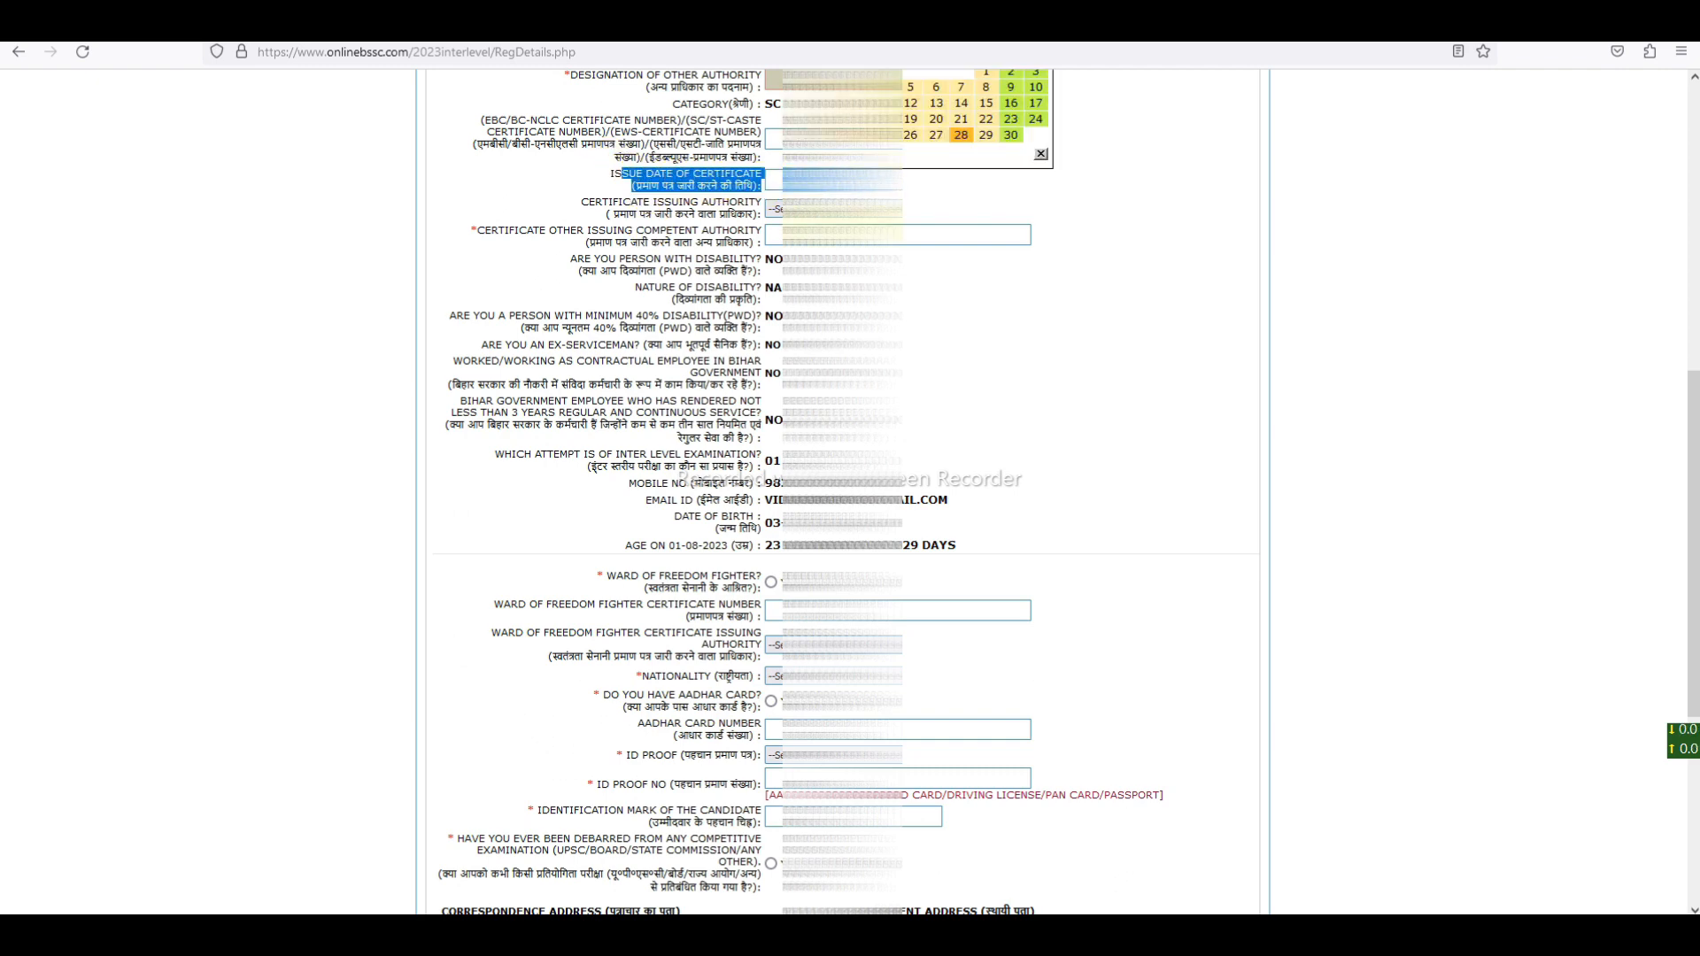
click(956, 111)
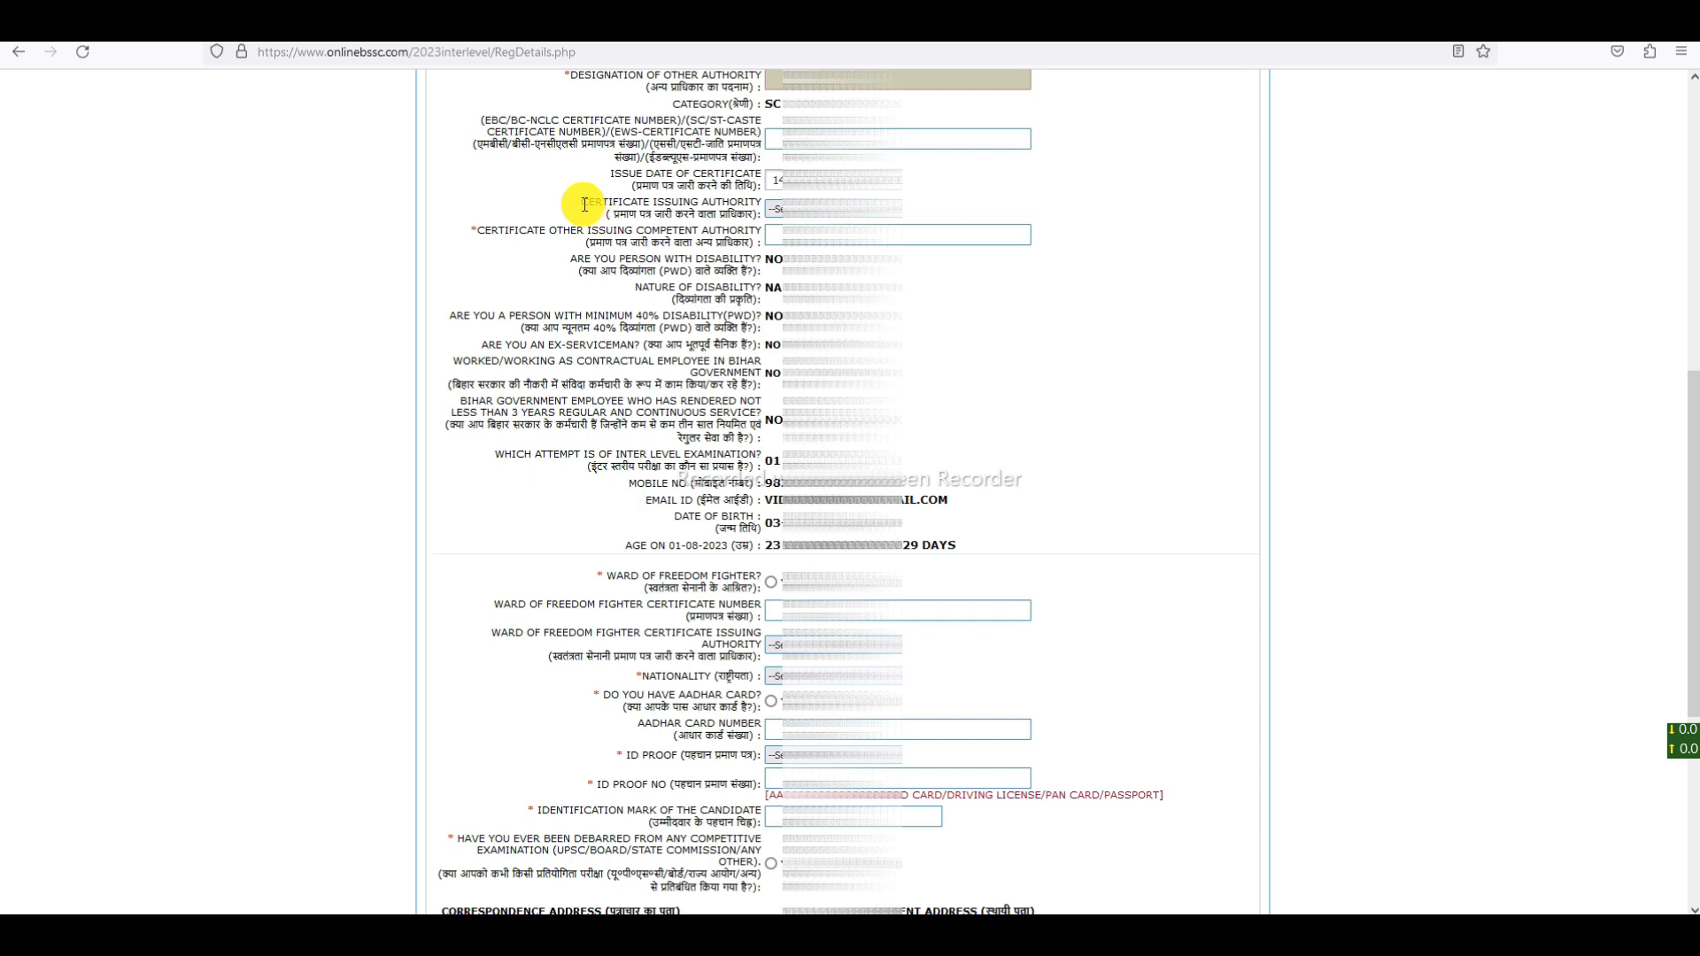
- Set the Certificate Issuing Authority to SDO
drag(583, 204, 781, 212)
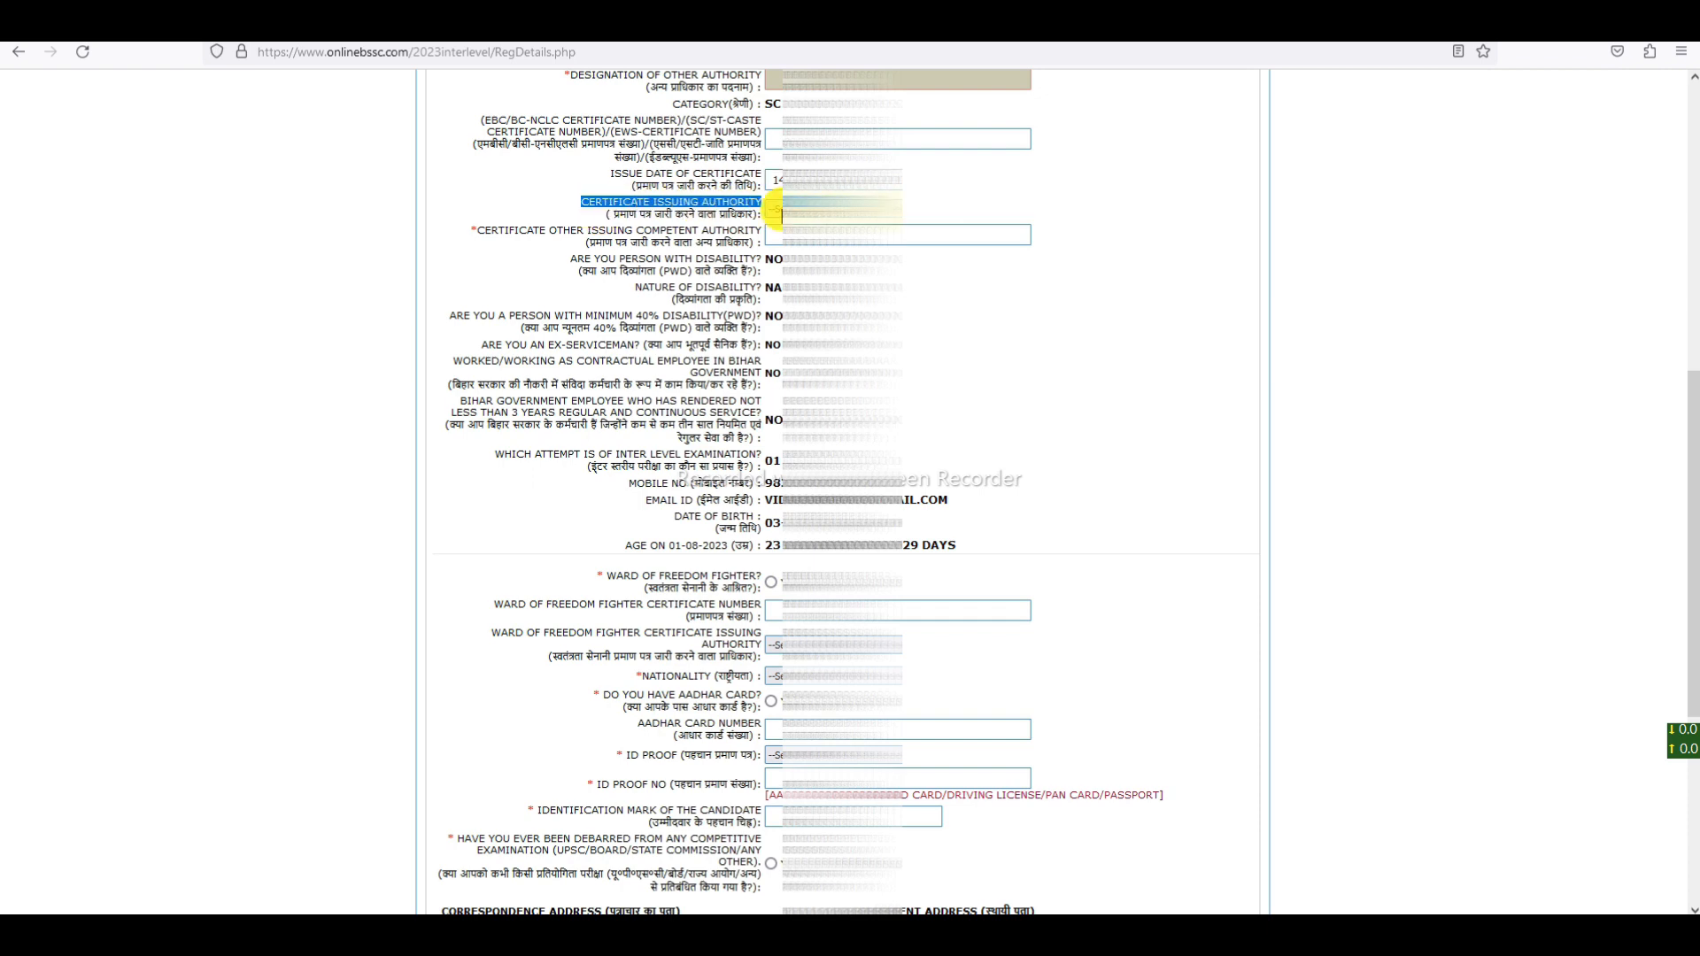
click(781, 210)
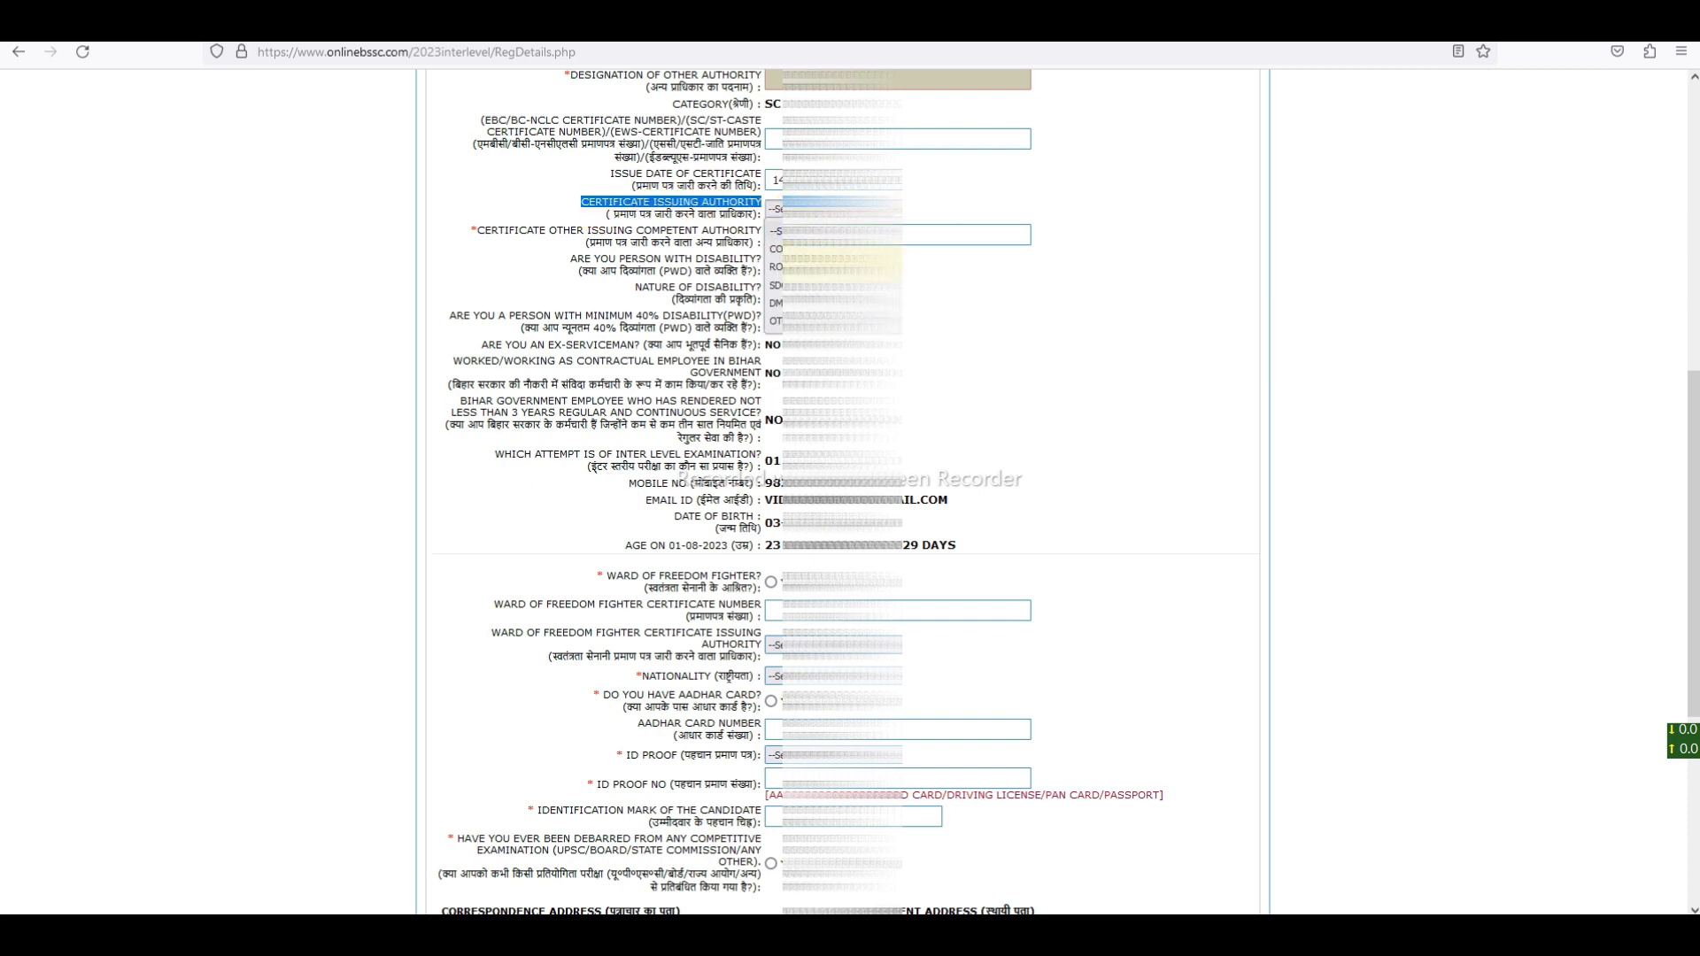
click(777, 286)
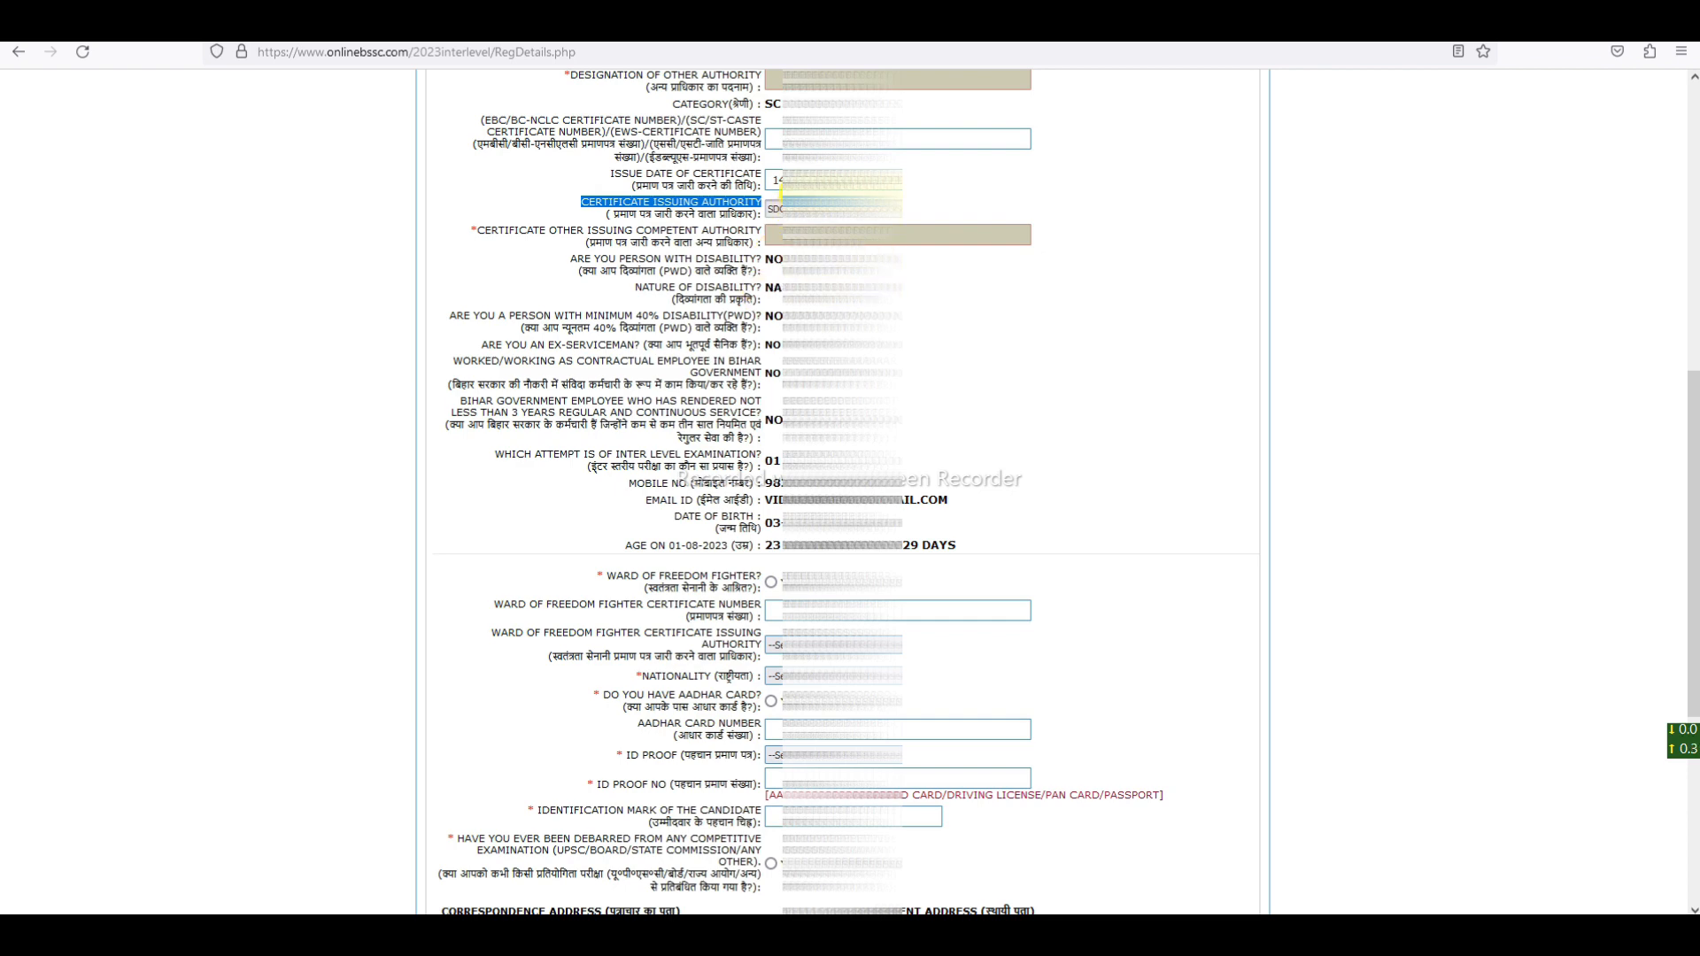
click(797, 209)
click(779, 286)
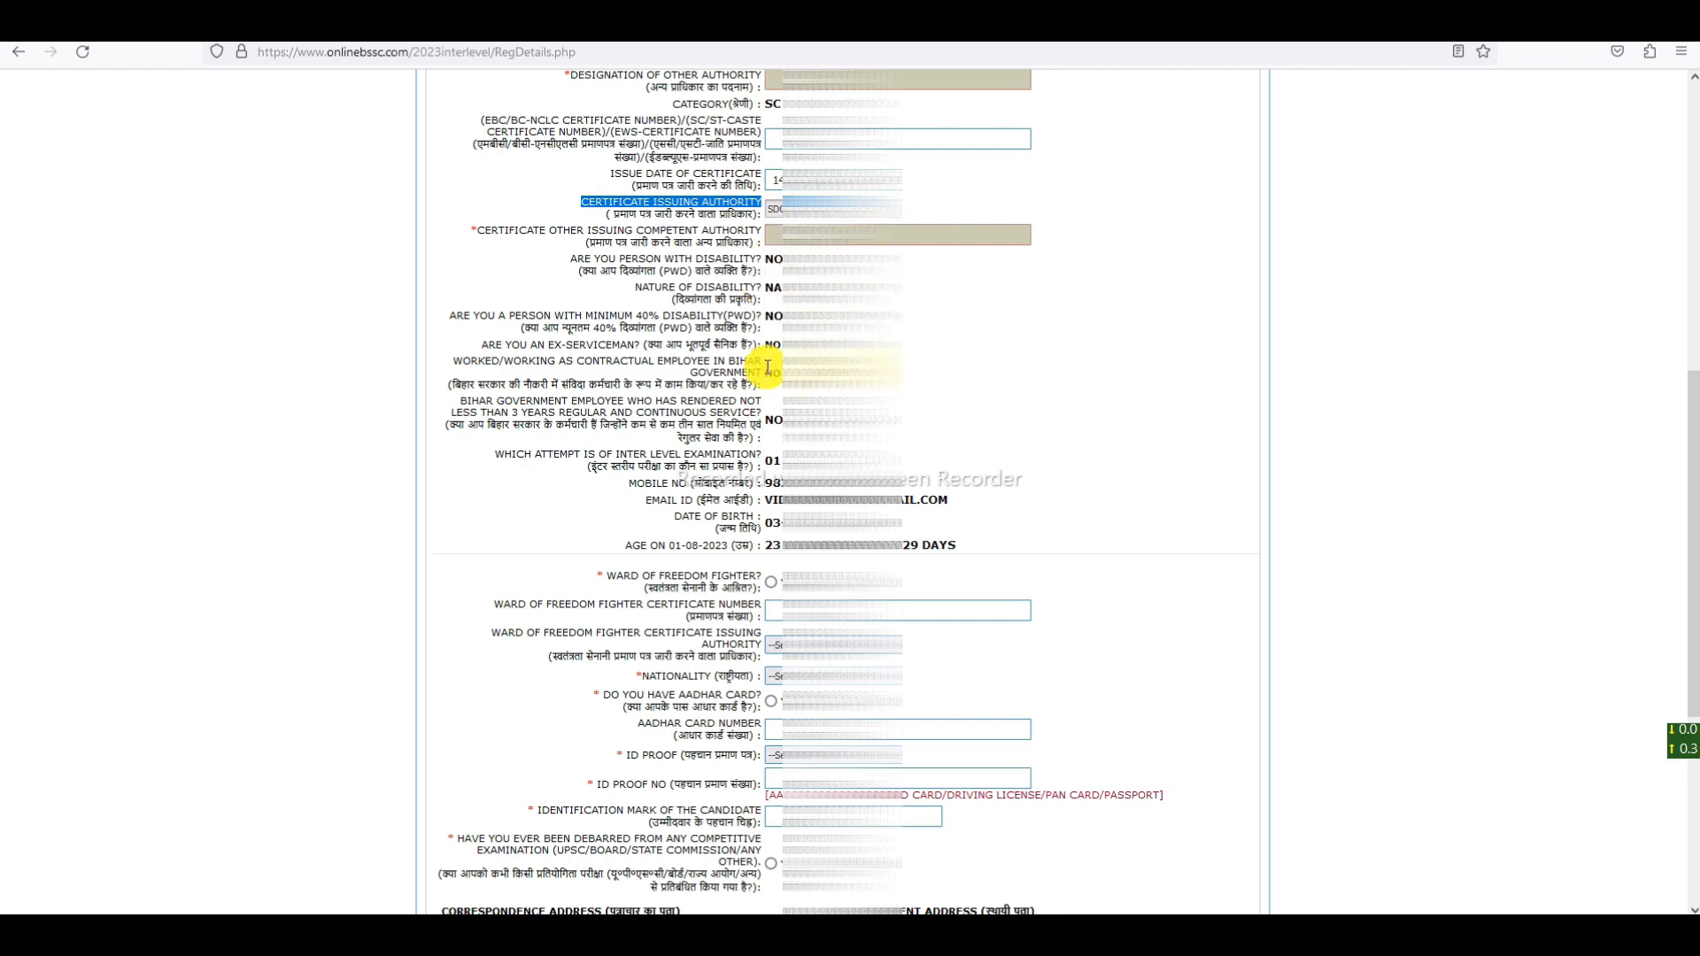
- Answer No to Ward of Freedom Fighter
scroll(761, 394, down, 3)
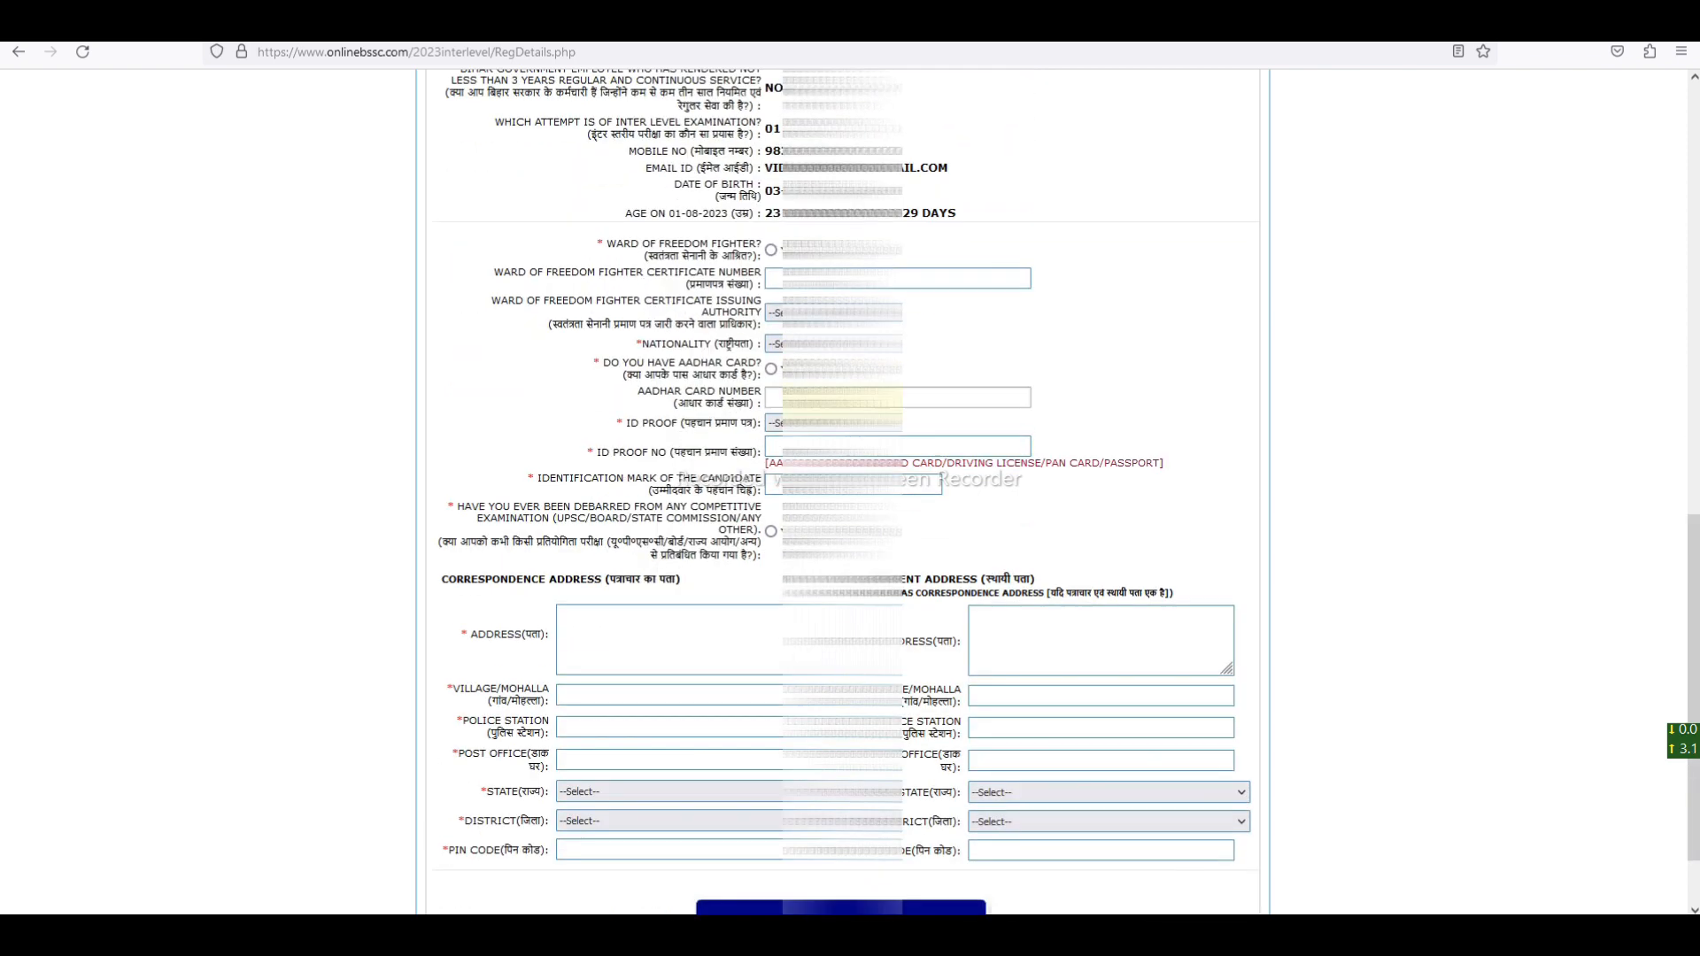
drag(604, 244, 753, 249)
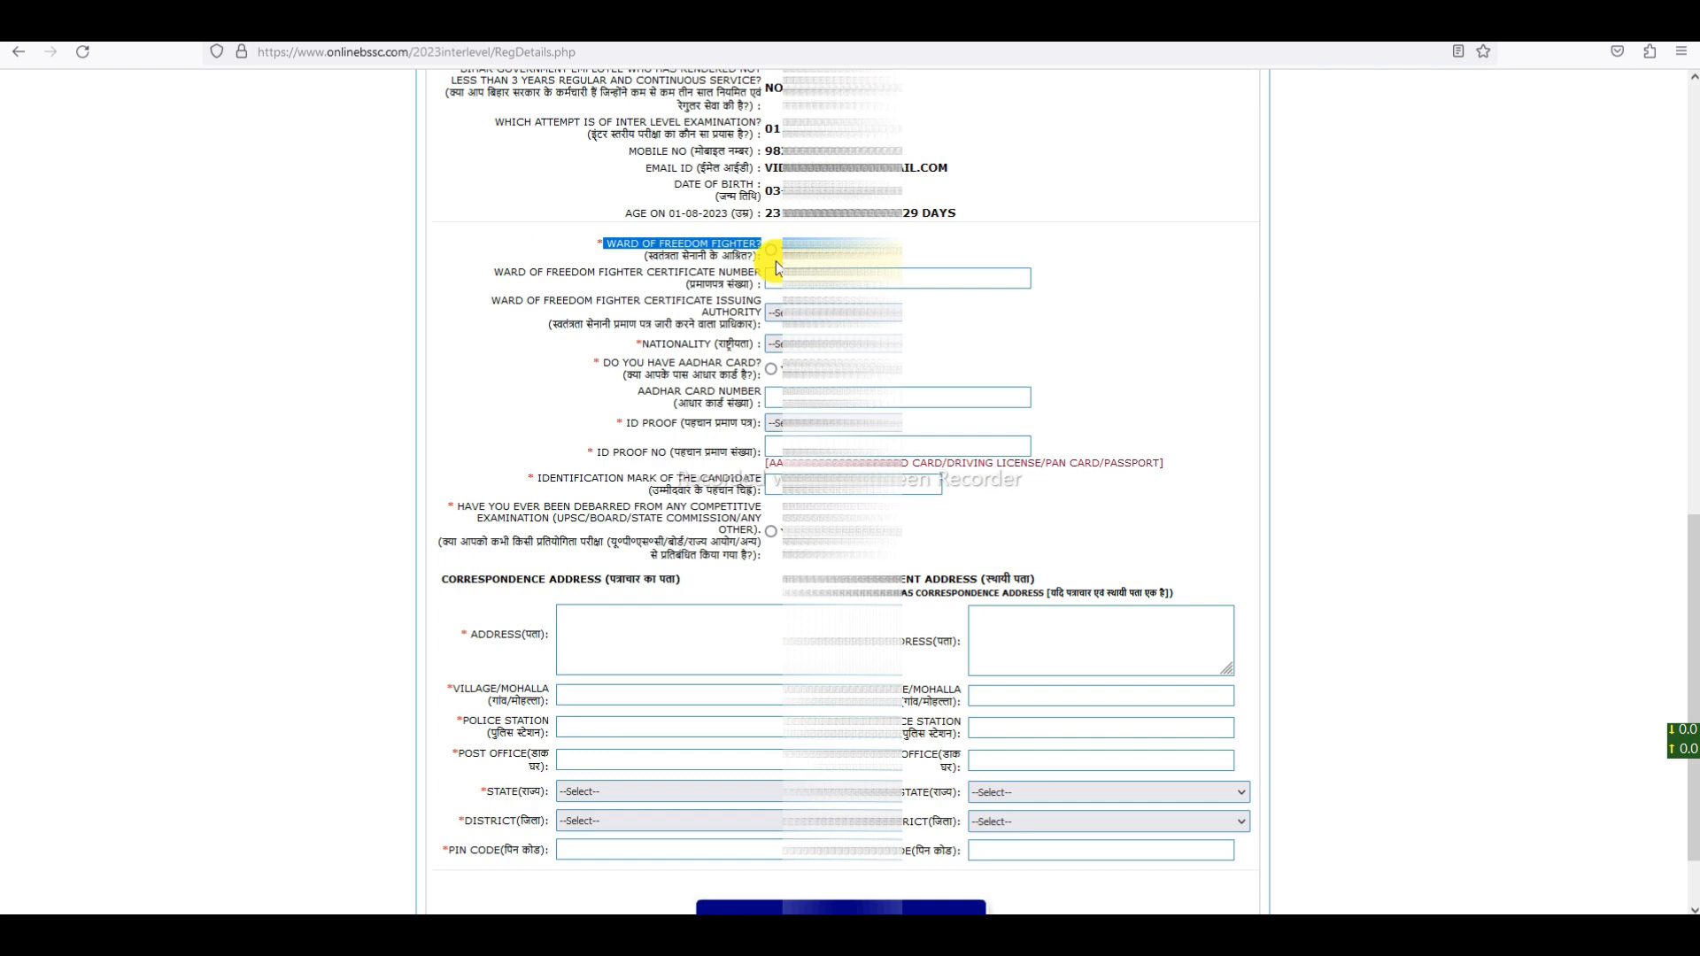
click(772, 253)
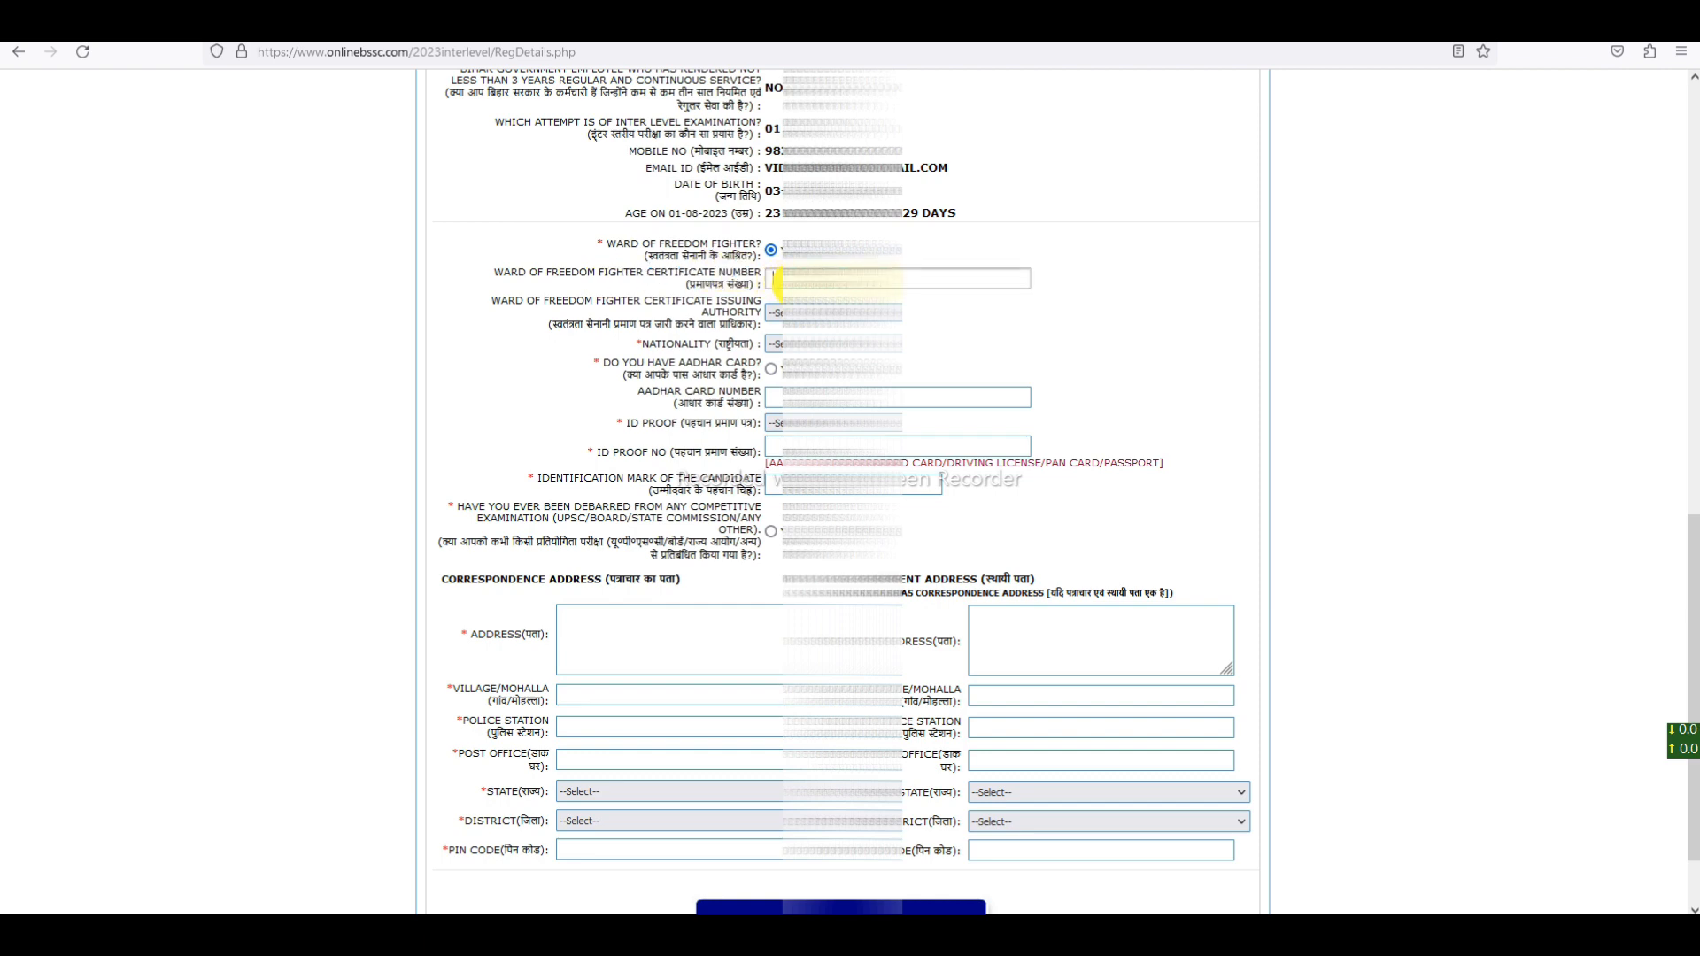
click(809, 251)
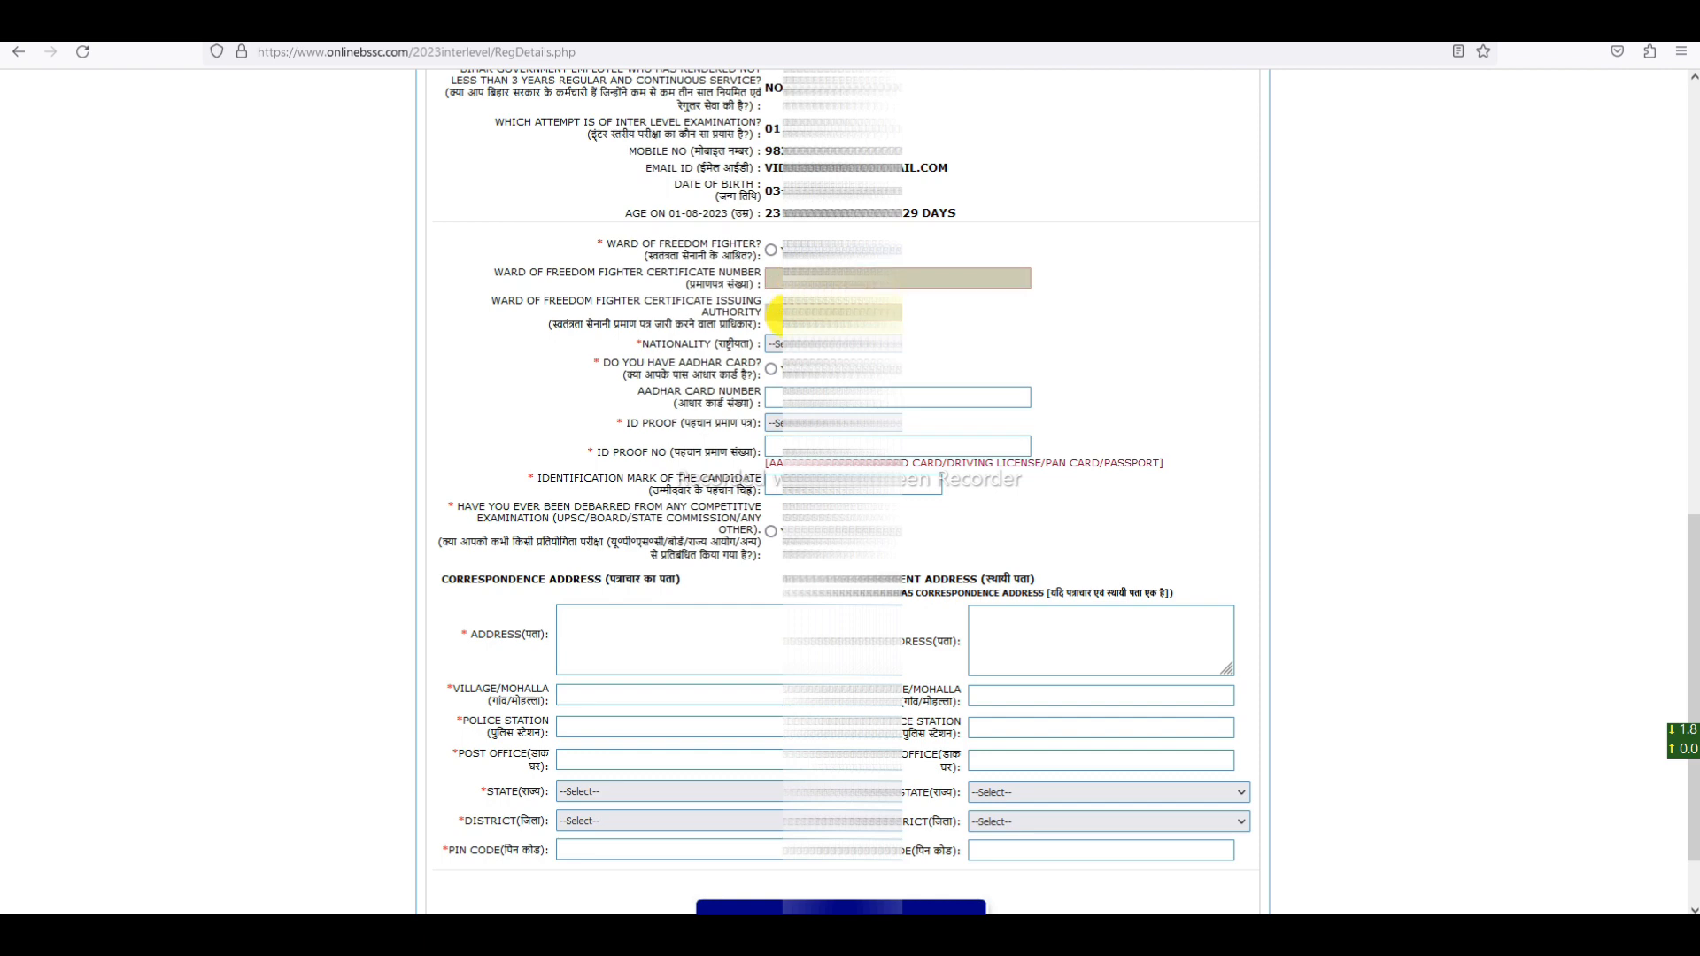
- Set Nationality to IND and answer Yes to having an Aadhar card
drag(644, 346, 768, 342)
click(775, 344)
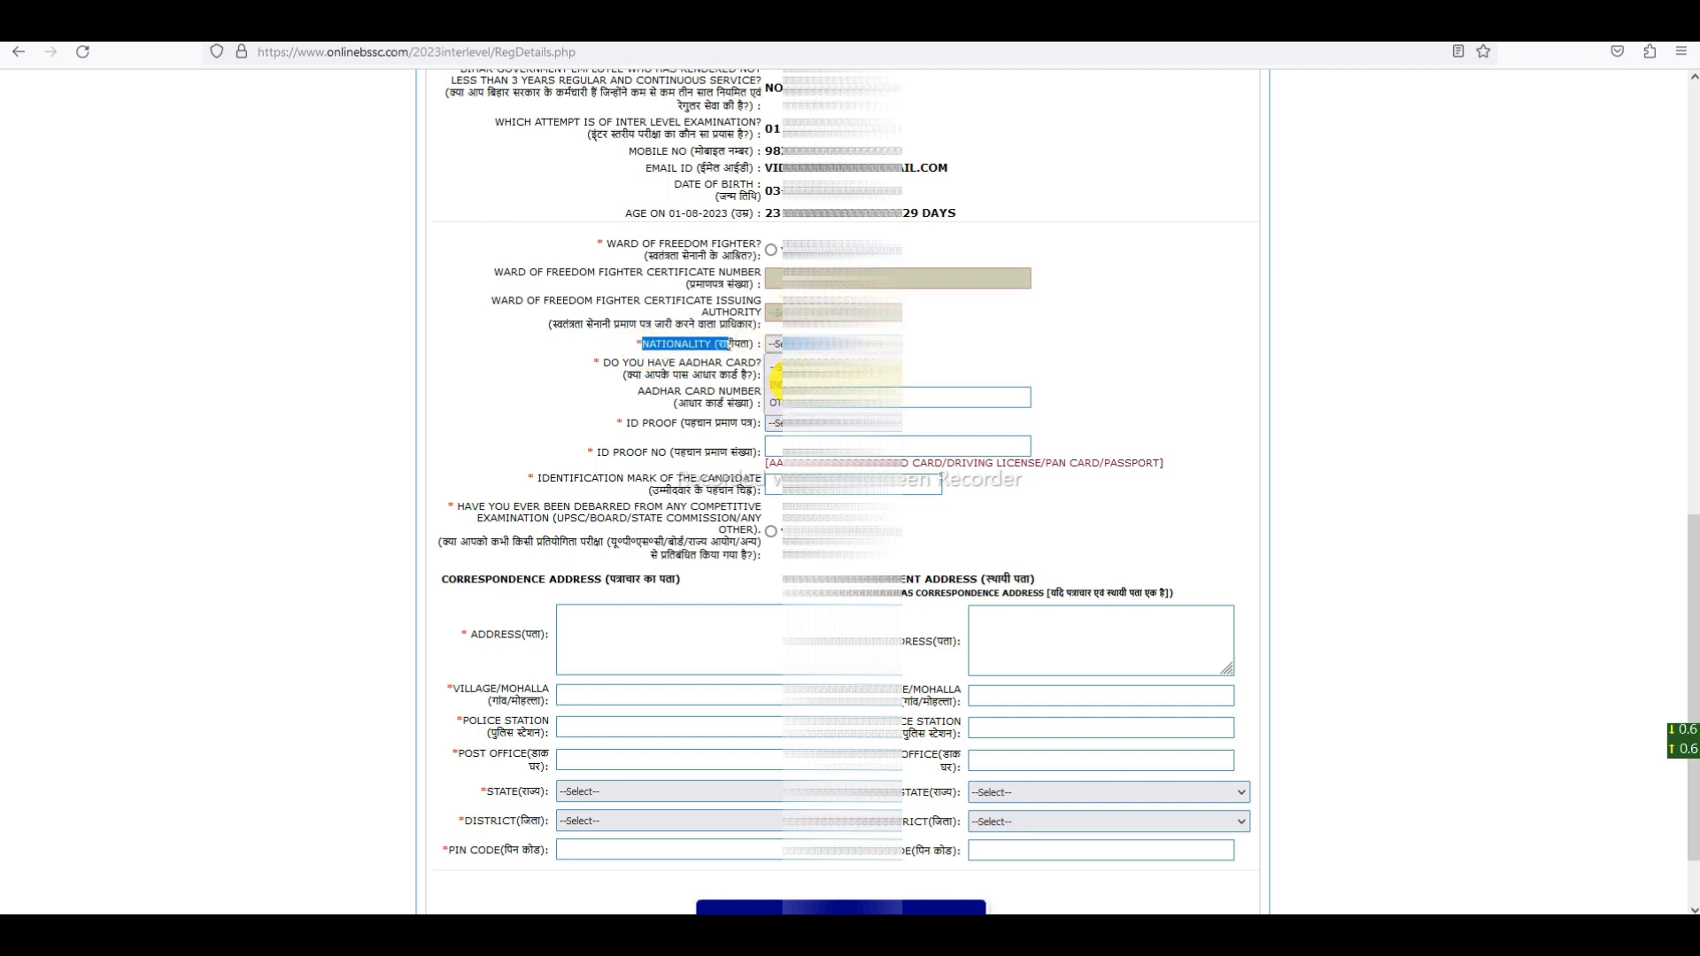
click(779, 385)
drag(611, 363, 726, 361)
click(772, 371)
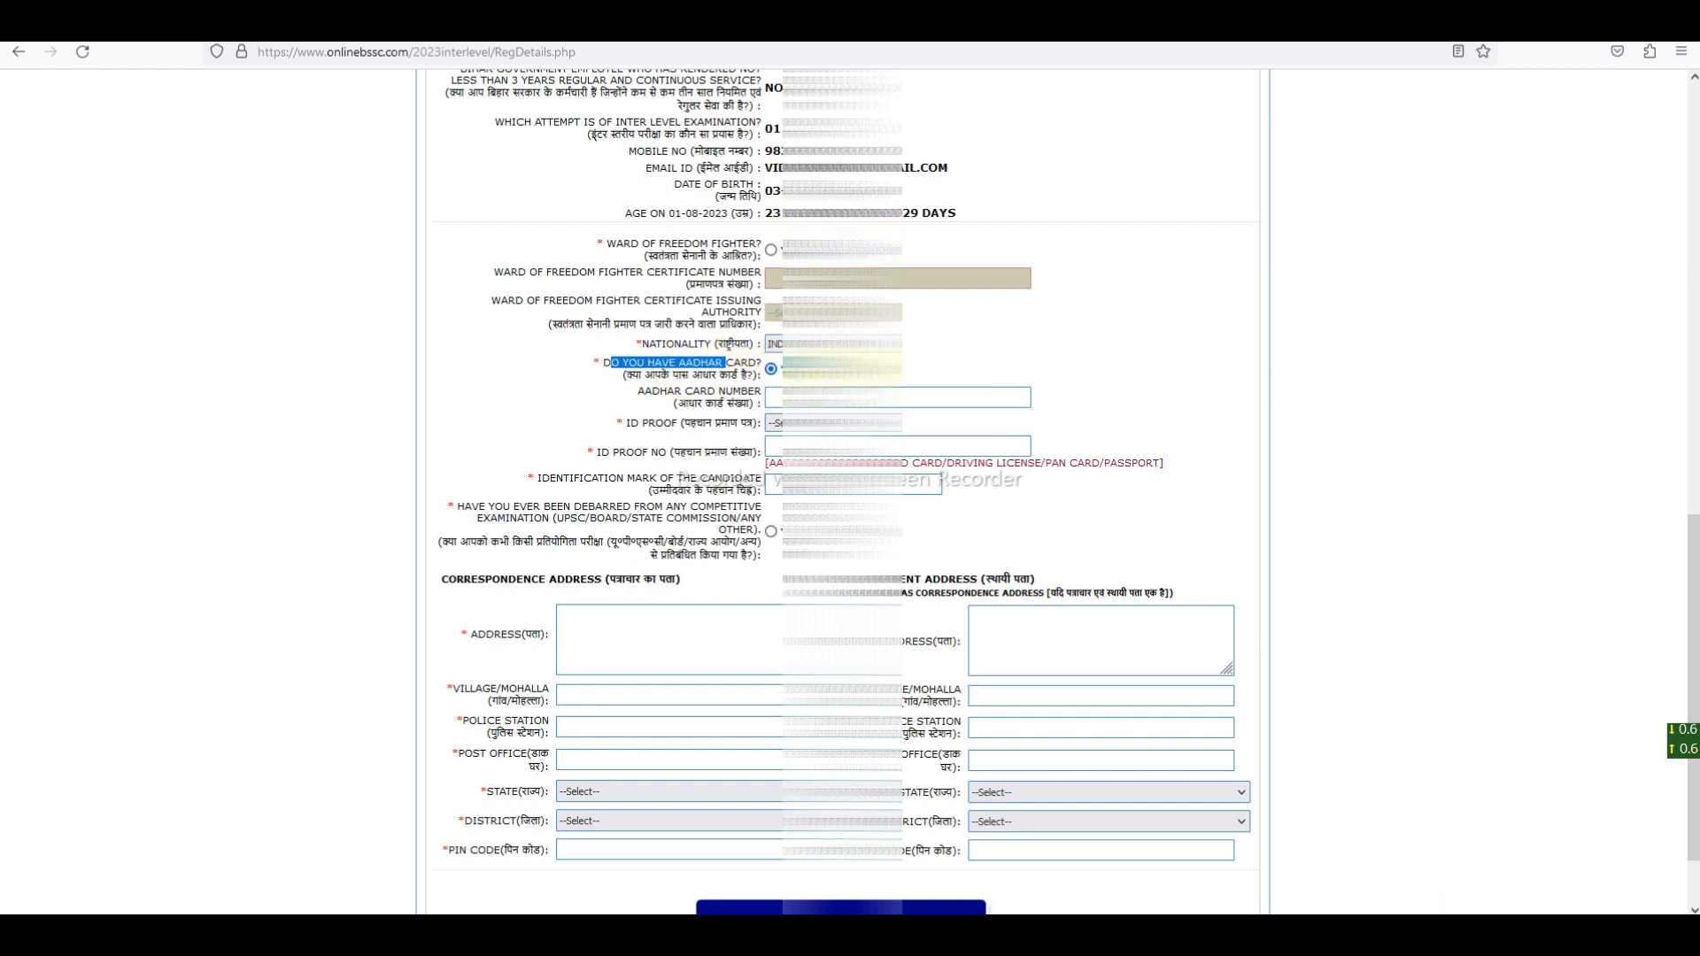
- Choose Aadhar as the ID proof type
drag(645, 392, 780, 398)
click(780, 397)
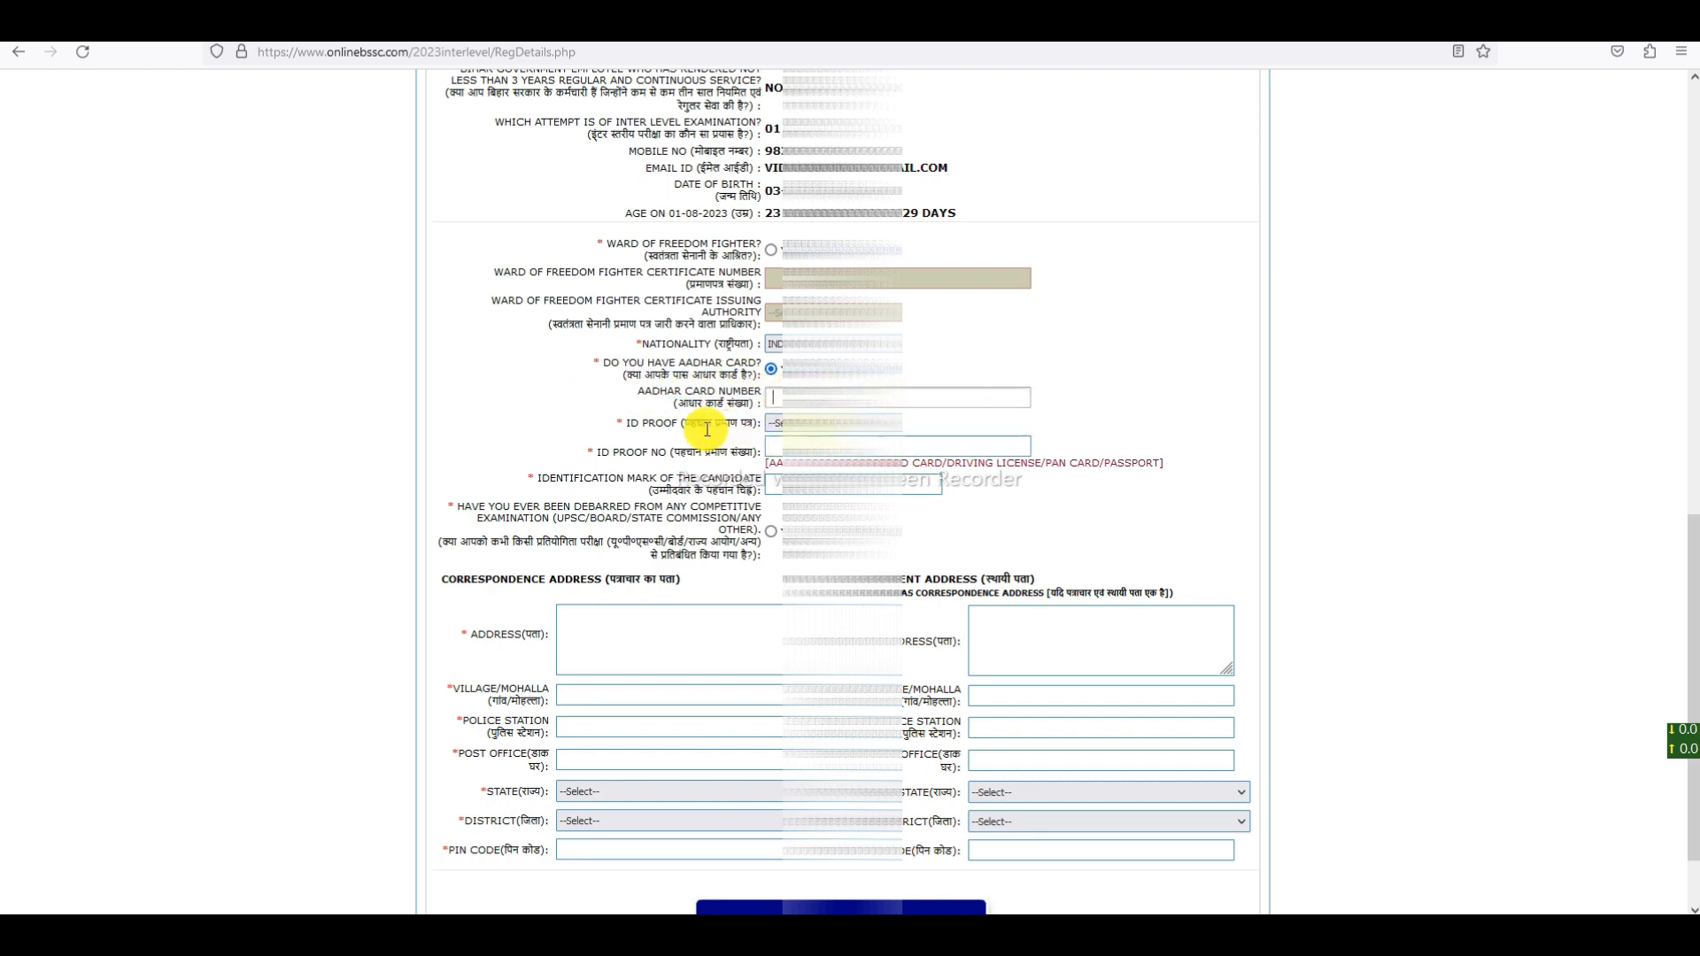
drag(636, 426, 751, 425)
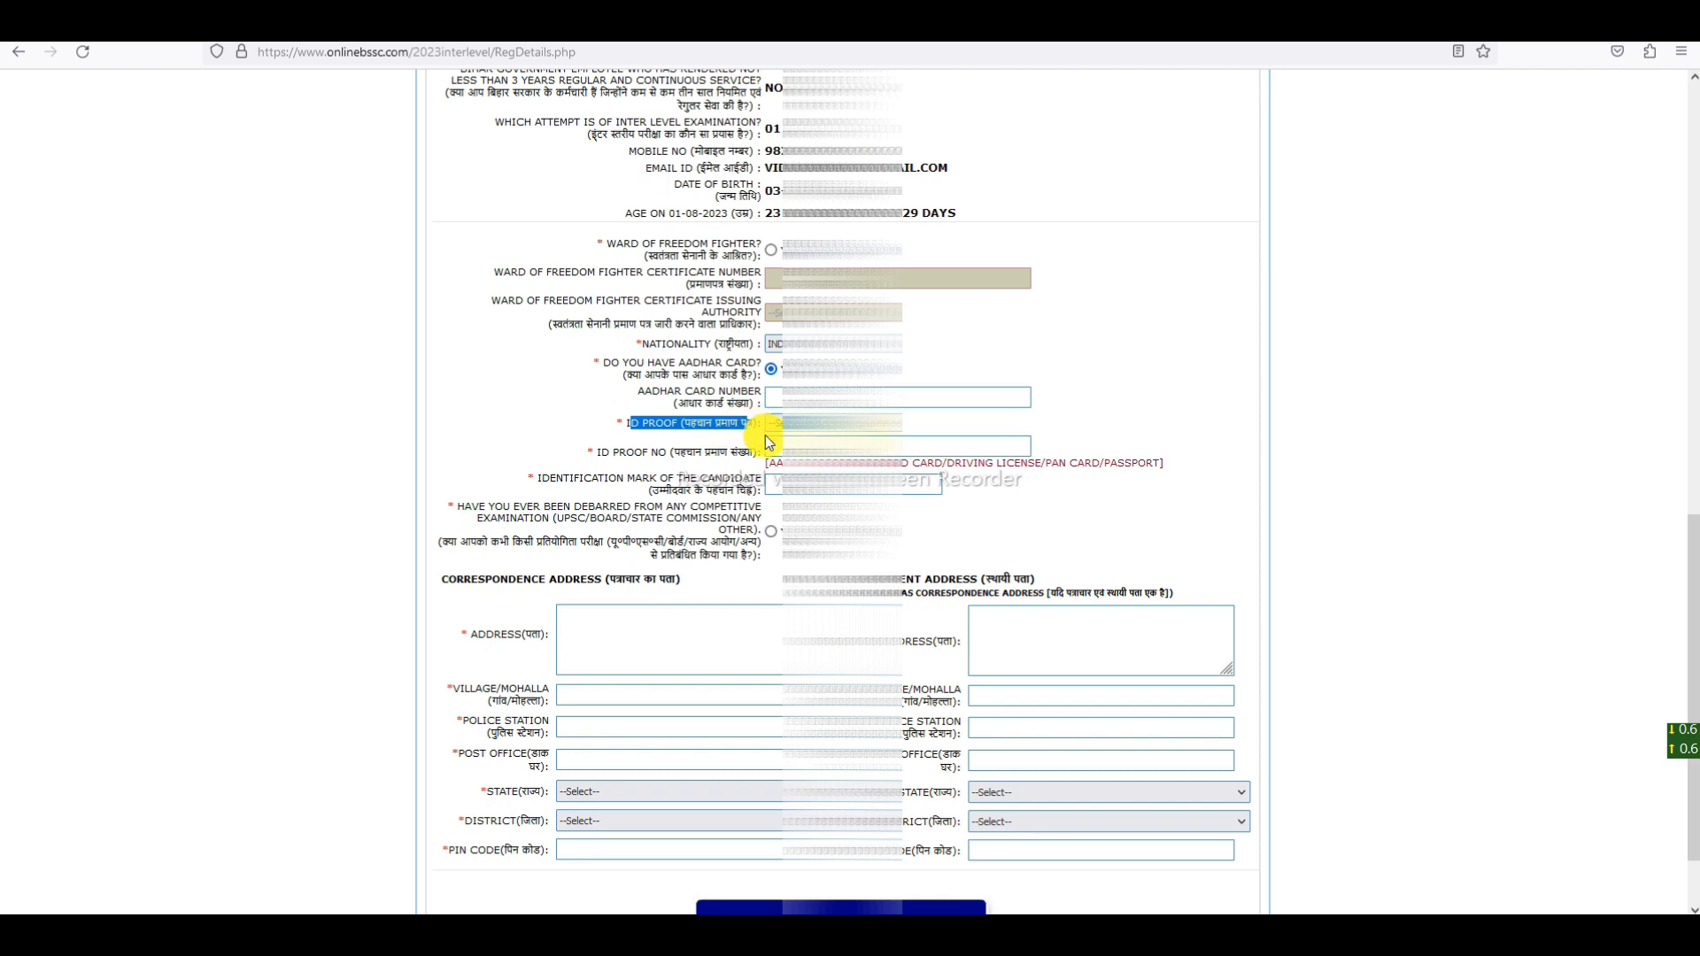
click(775, 423)
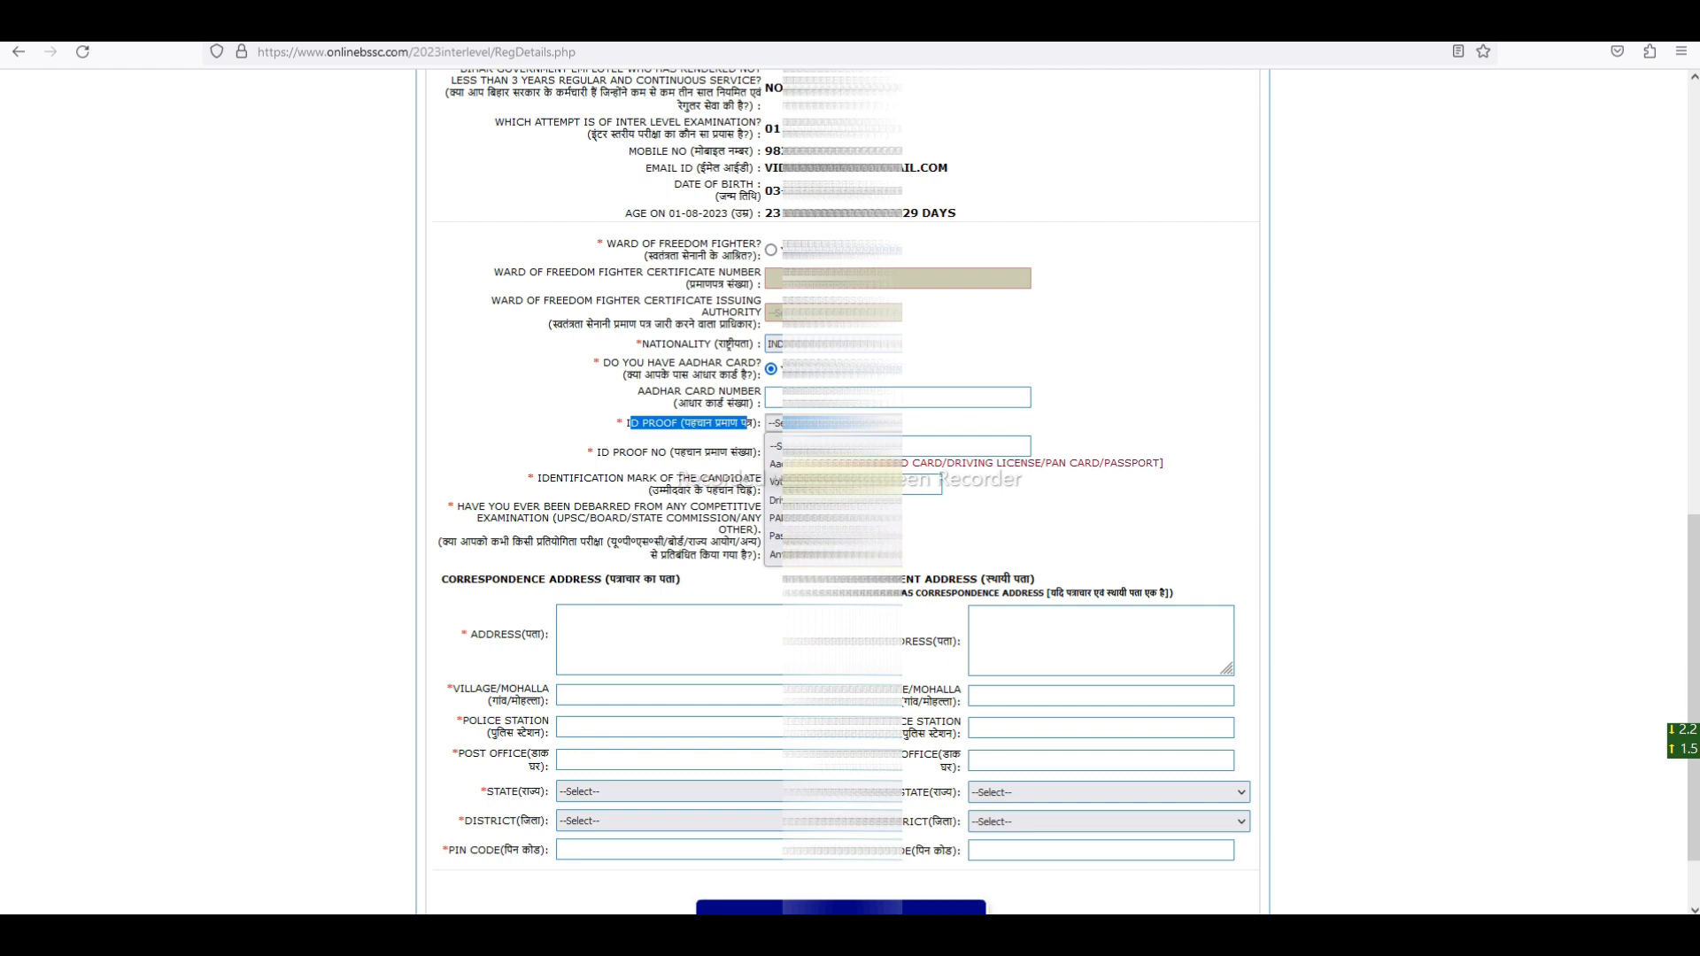
click(841, 464)
- Fill in the ID proof number and enter NIL as the identification mark
drag(588, 451, 769, 452)
click(775, 448)
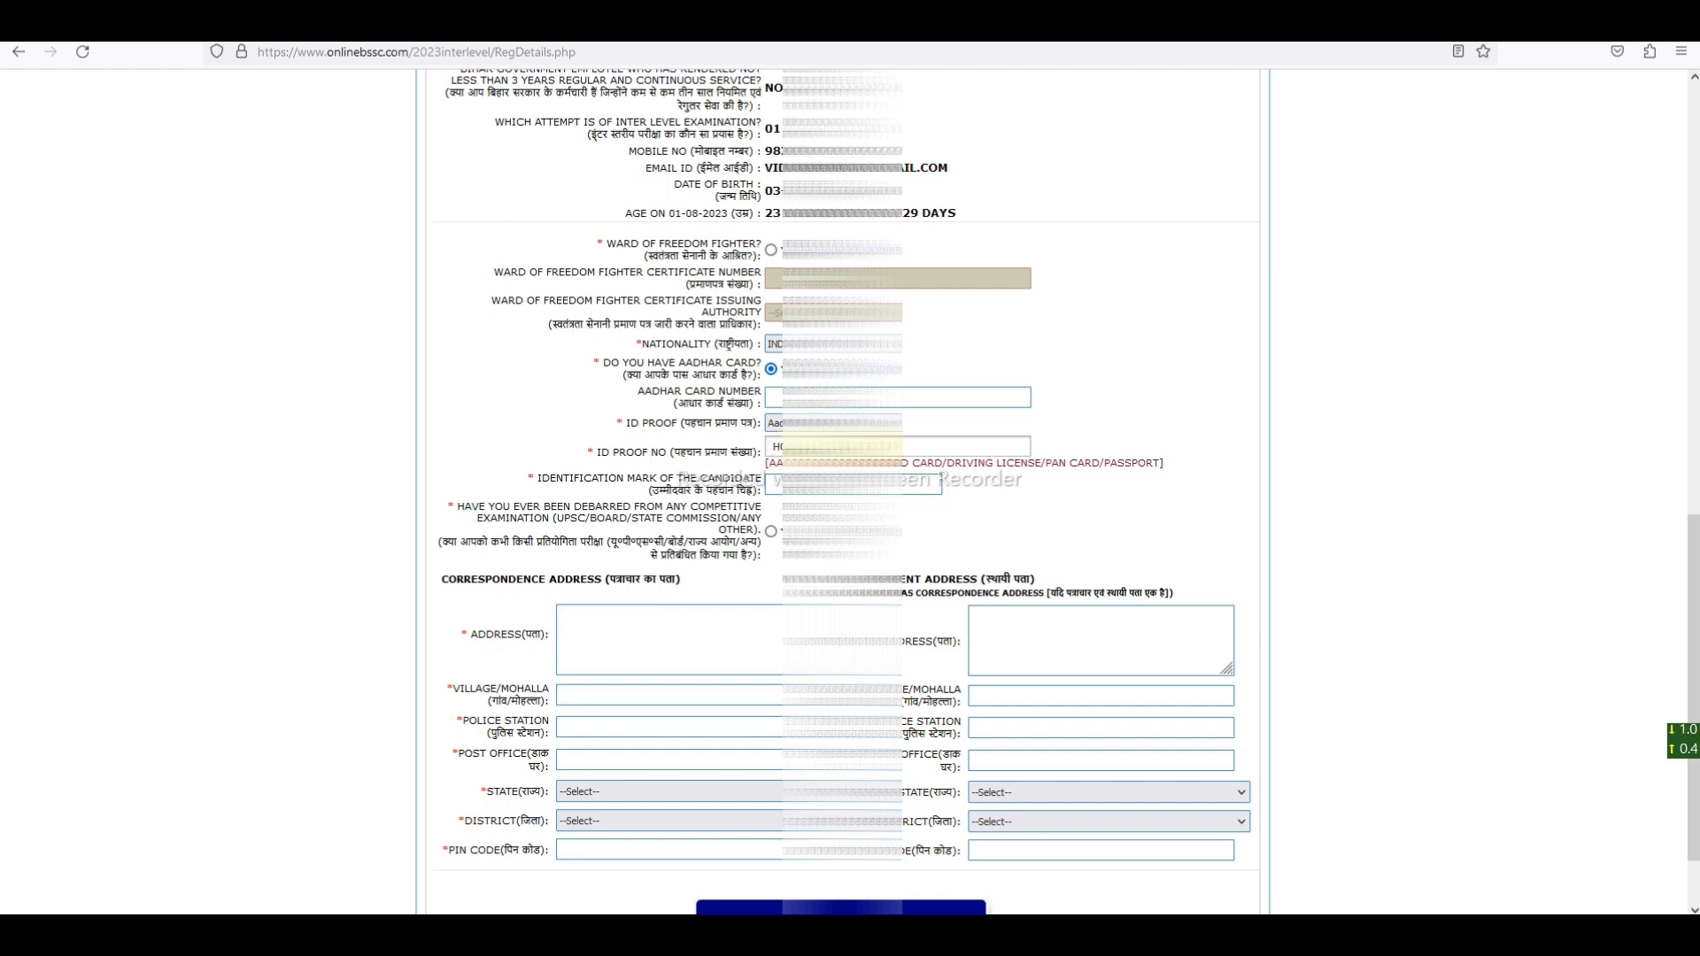
drag(542, 479, 774, 482)
click(778, 488)
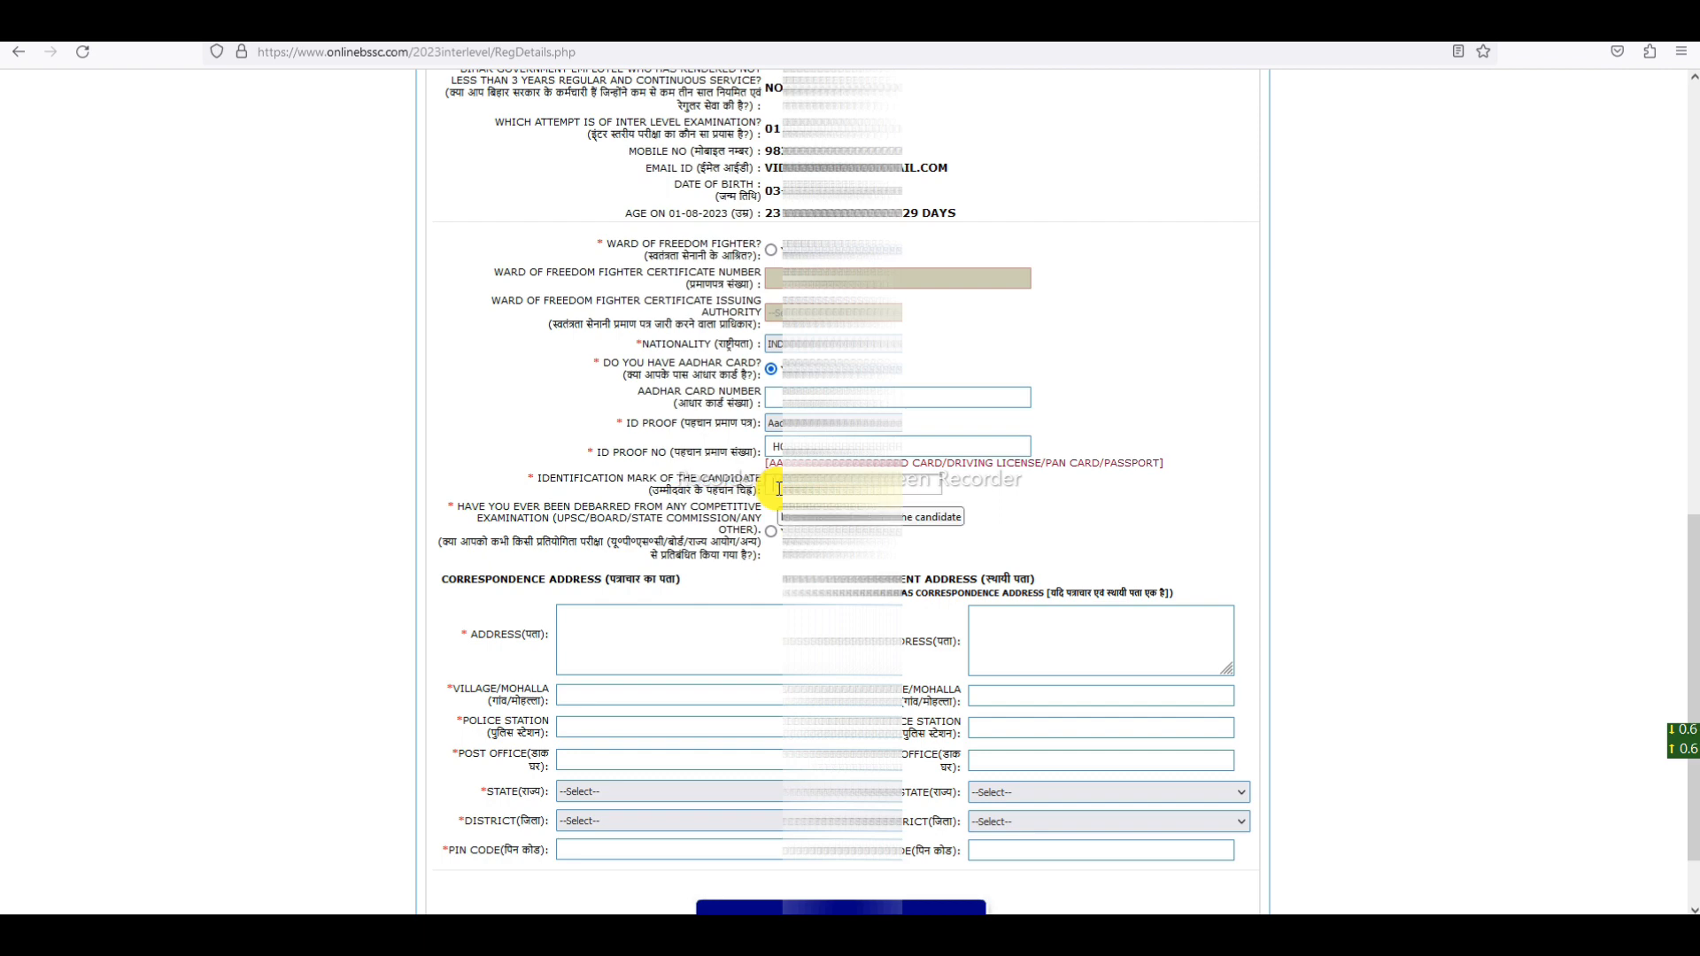
text(NIL)
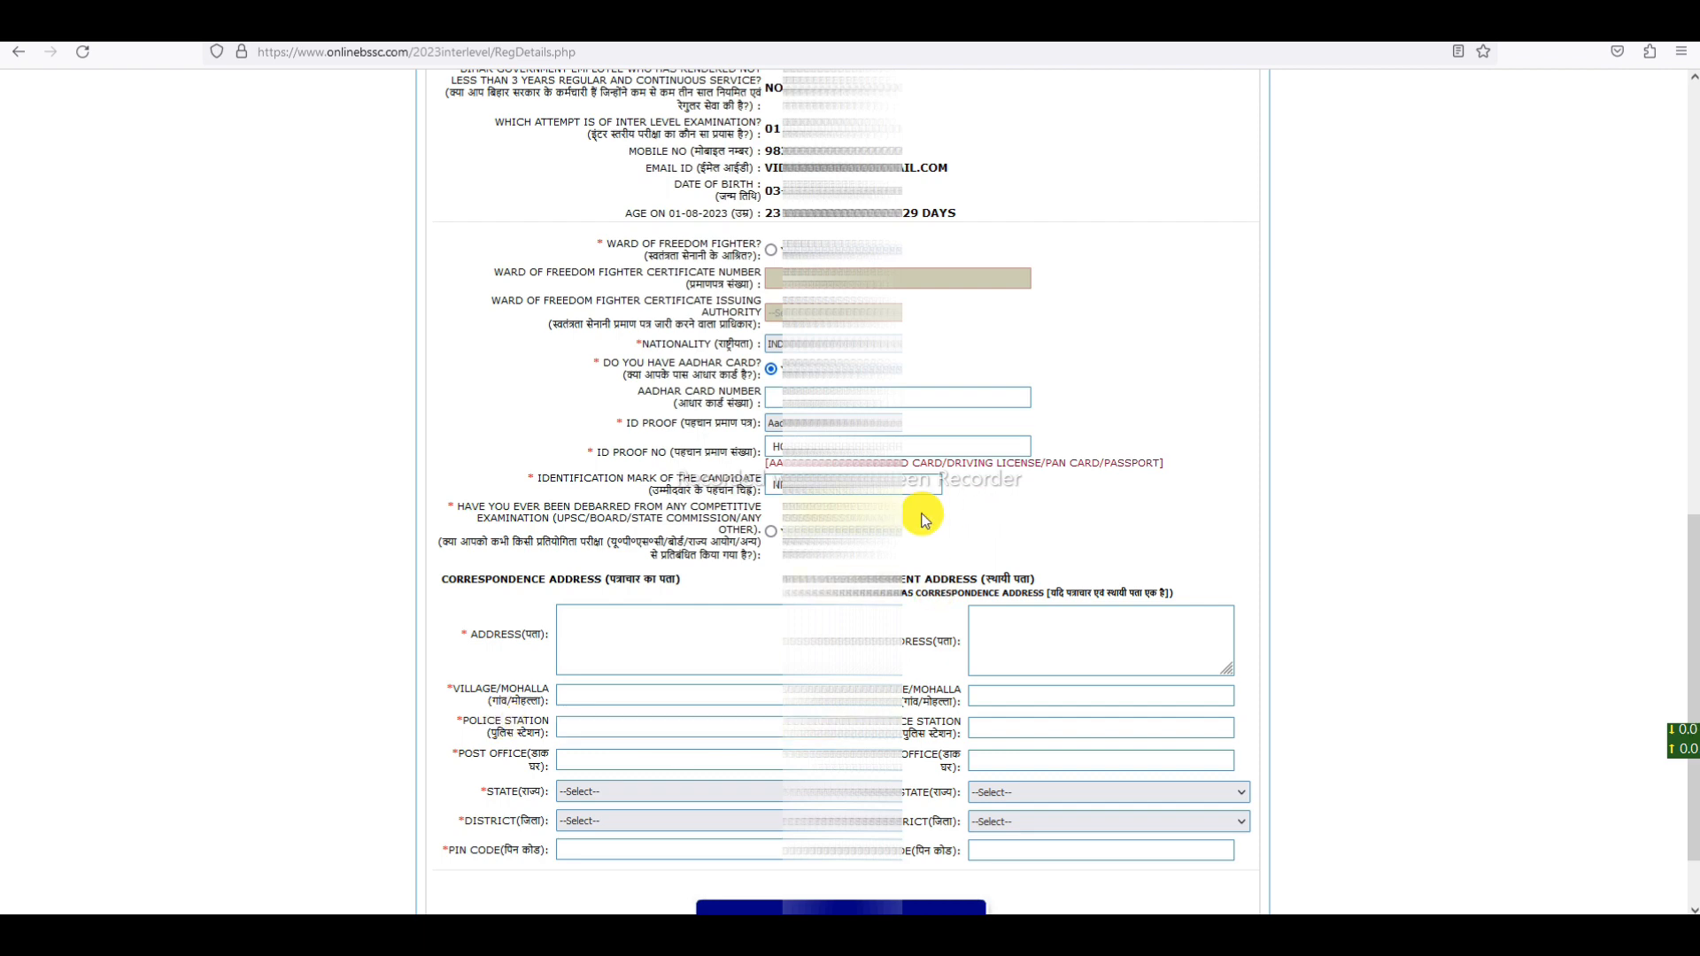
- Highlight the correspondence and permanent address headings
scroll(905, 529, down, 2)
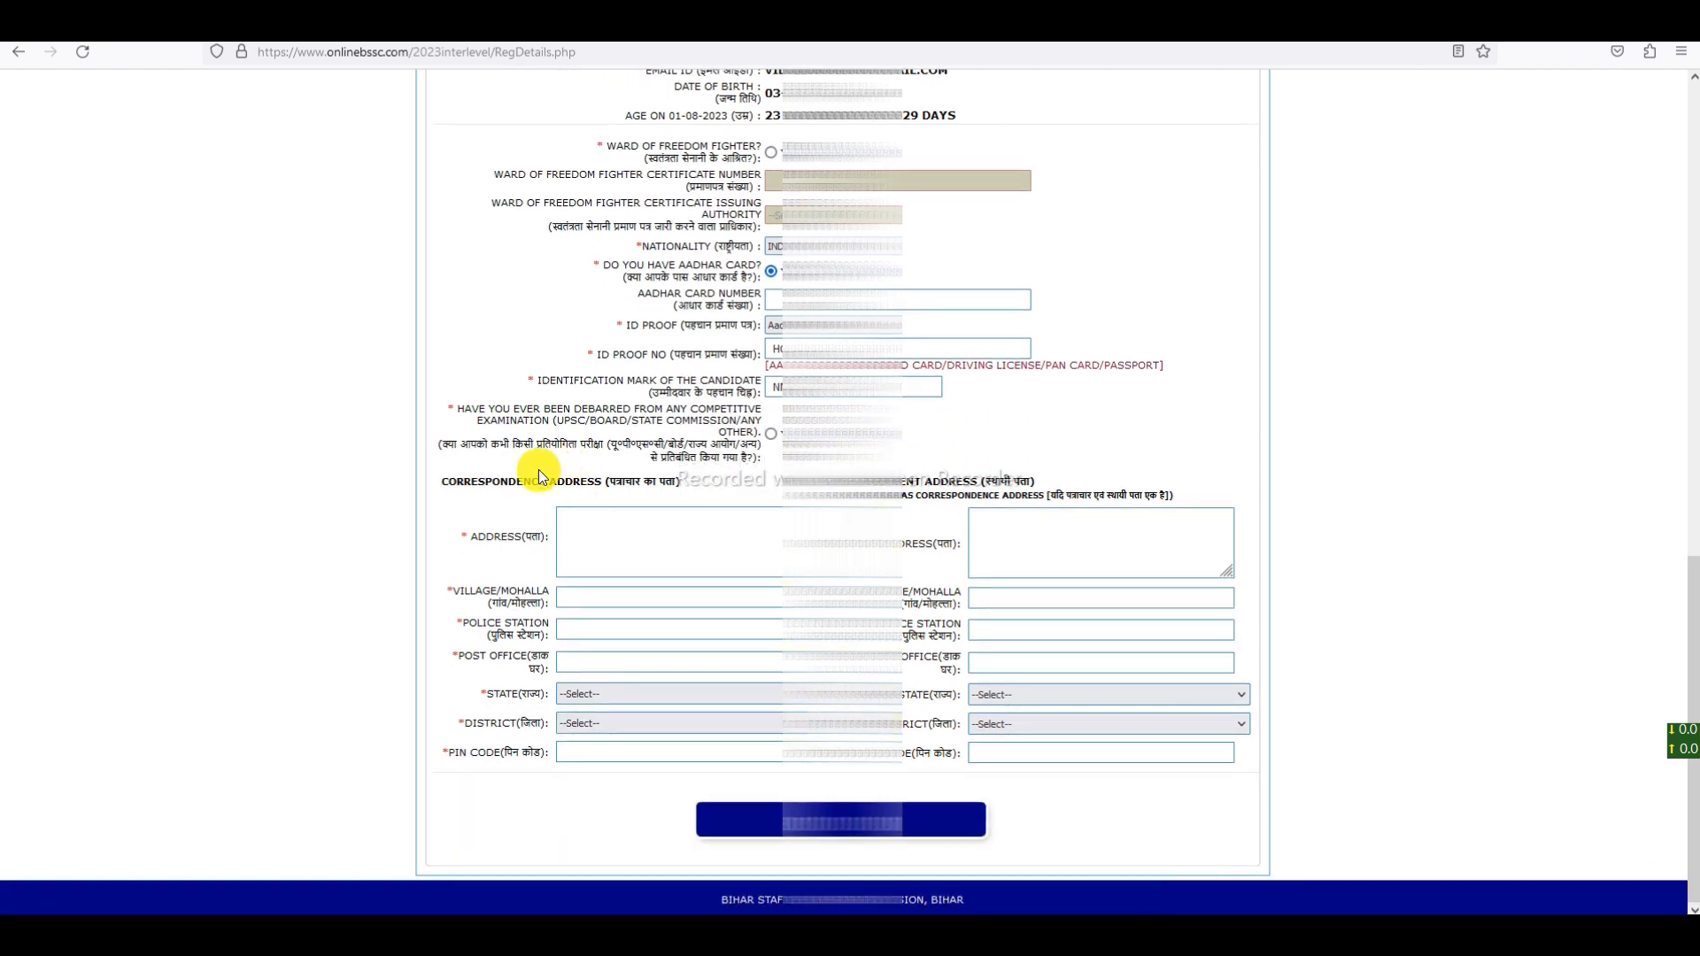
drag(457, 483, 705, 493)
drag(846, 483, 1045, 479)
click(757, 496)
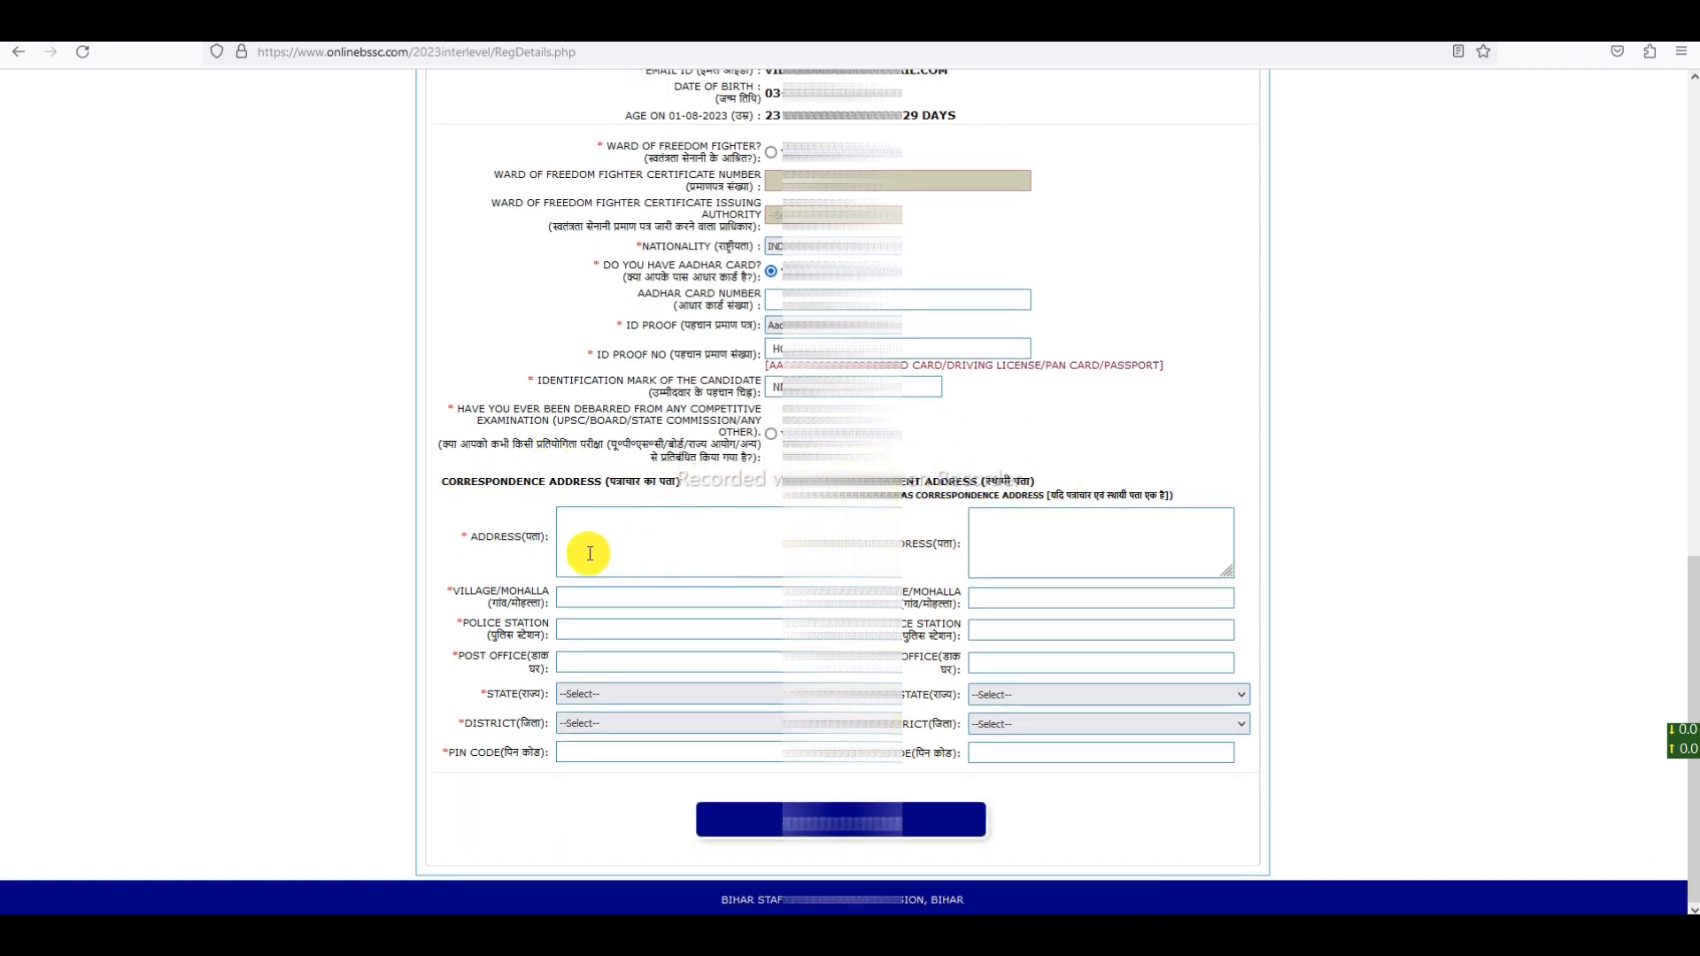
drag(615, 485, 670, 486)
click(714, 489)
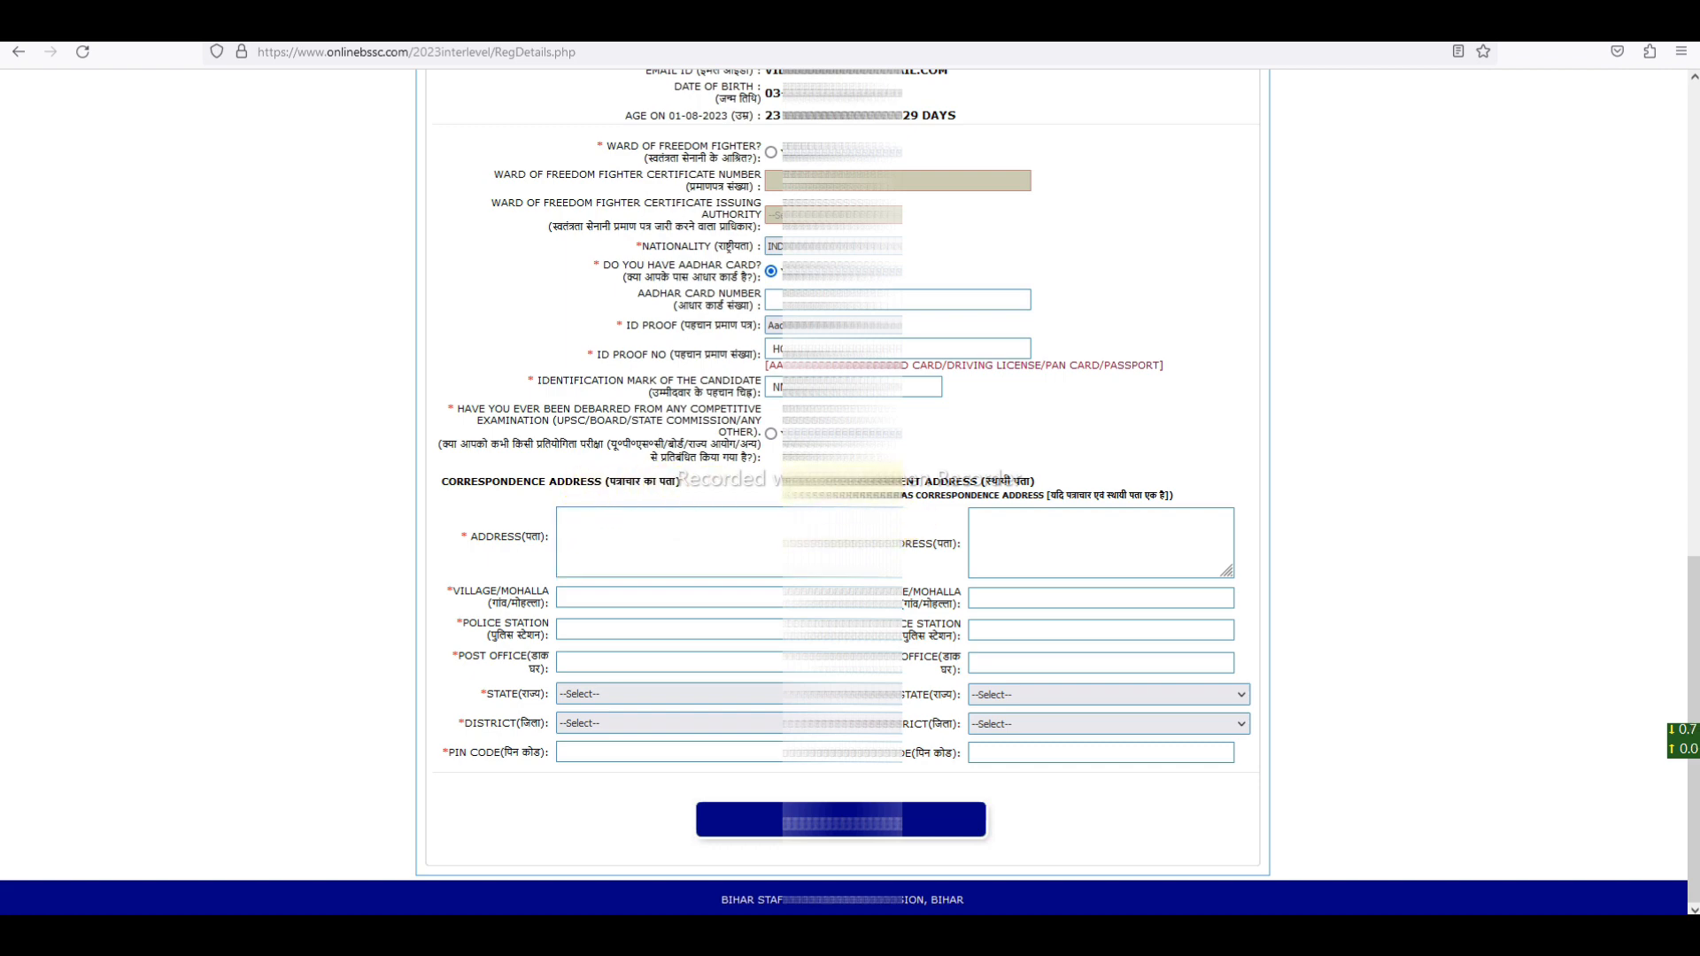
drag(905, 479, 1009, 485)
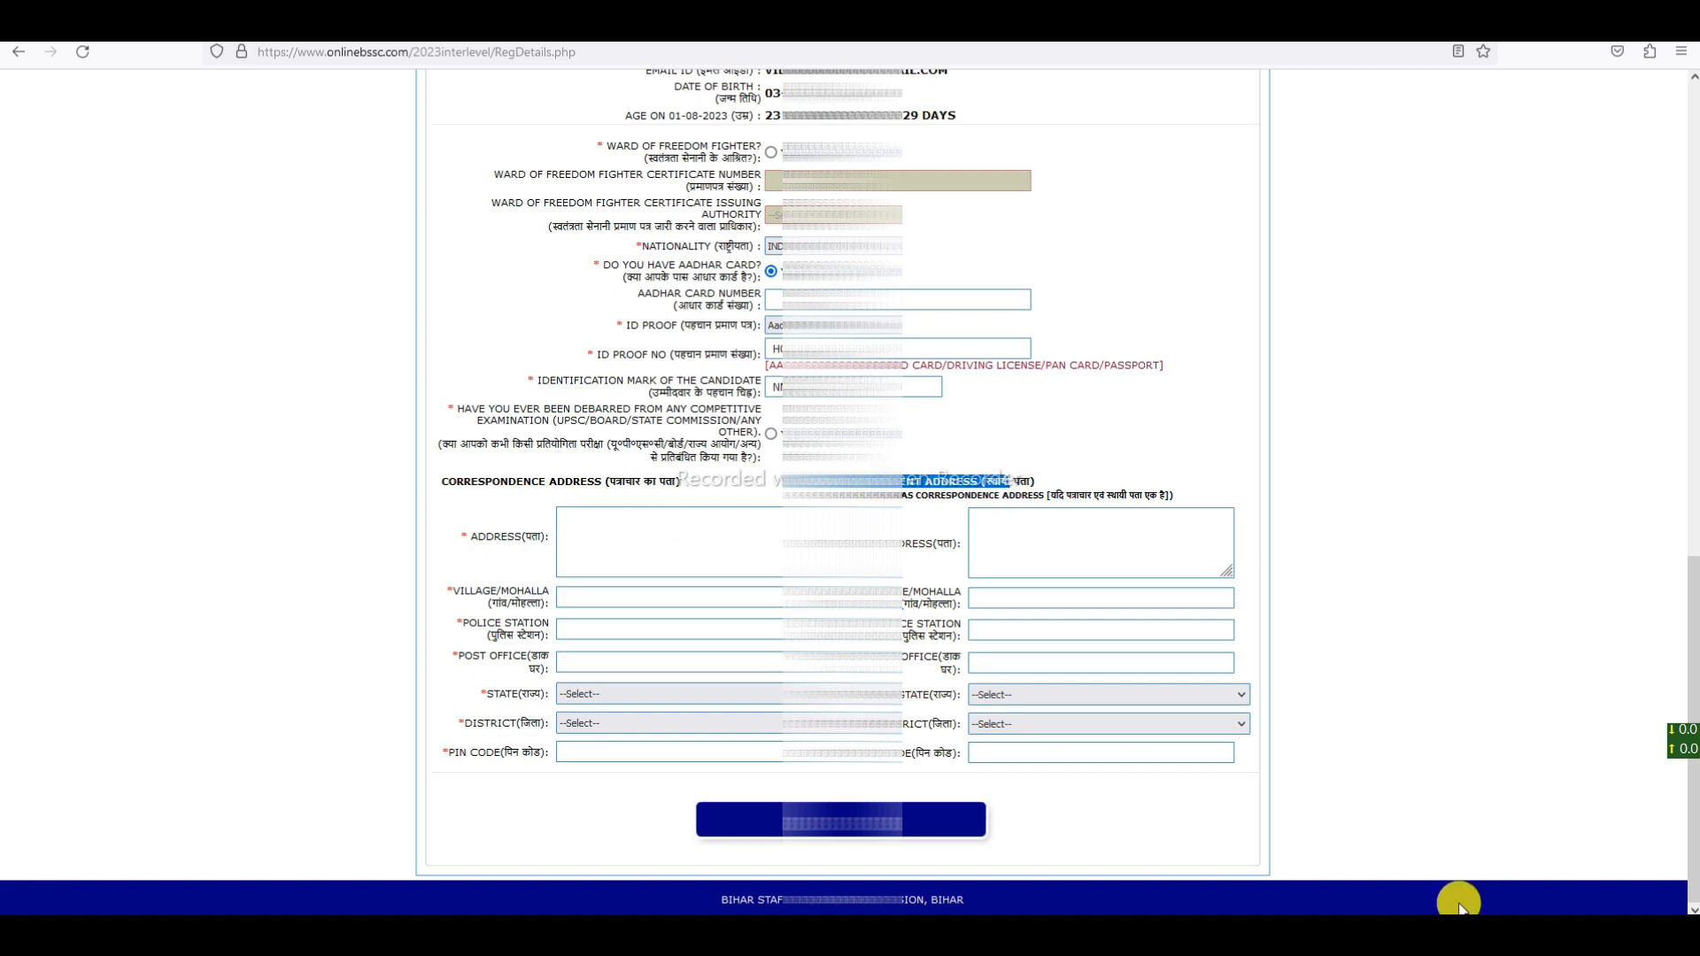
click(943, 479)
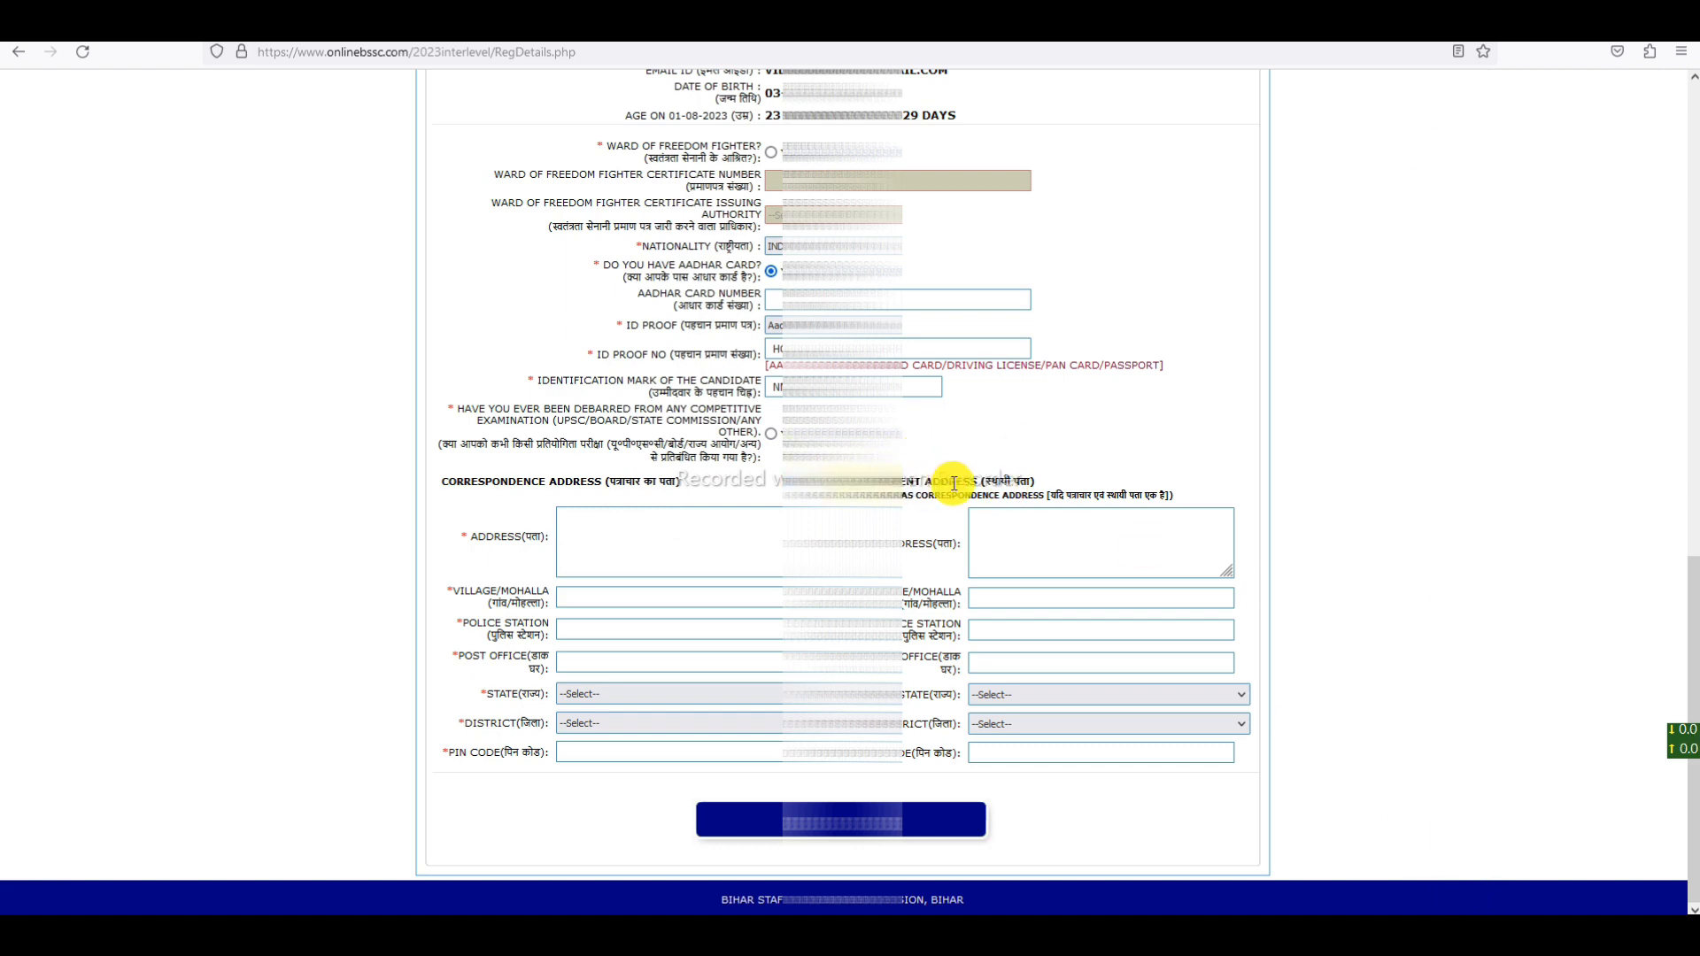
drag(841, 481, 1077, 473)
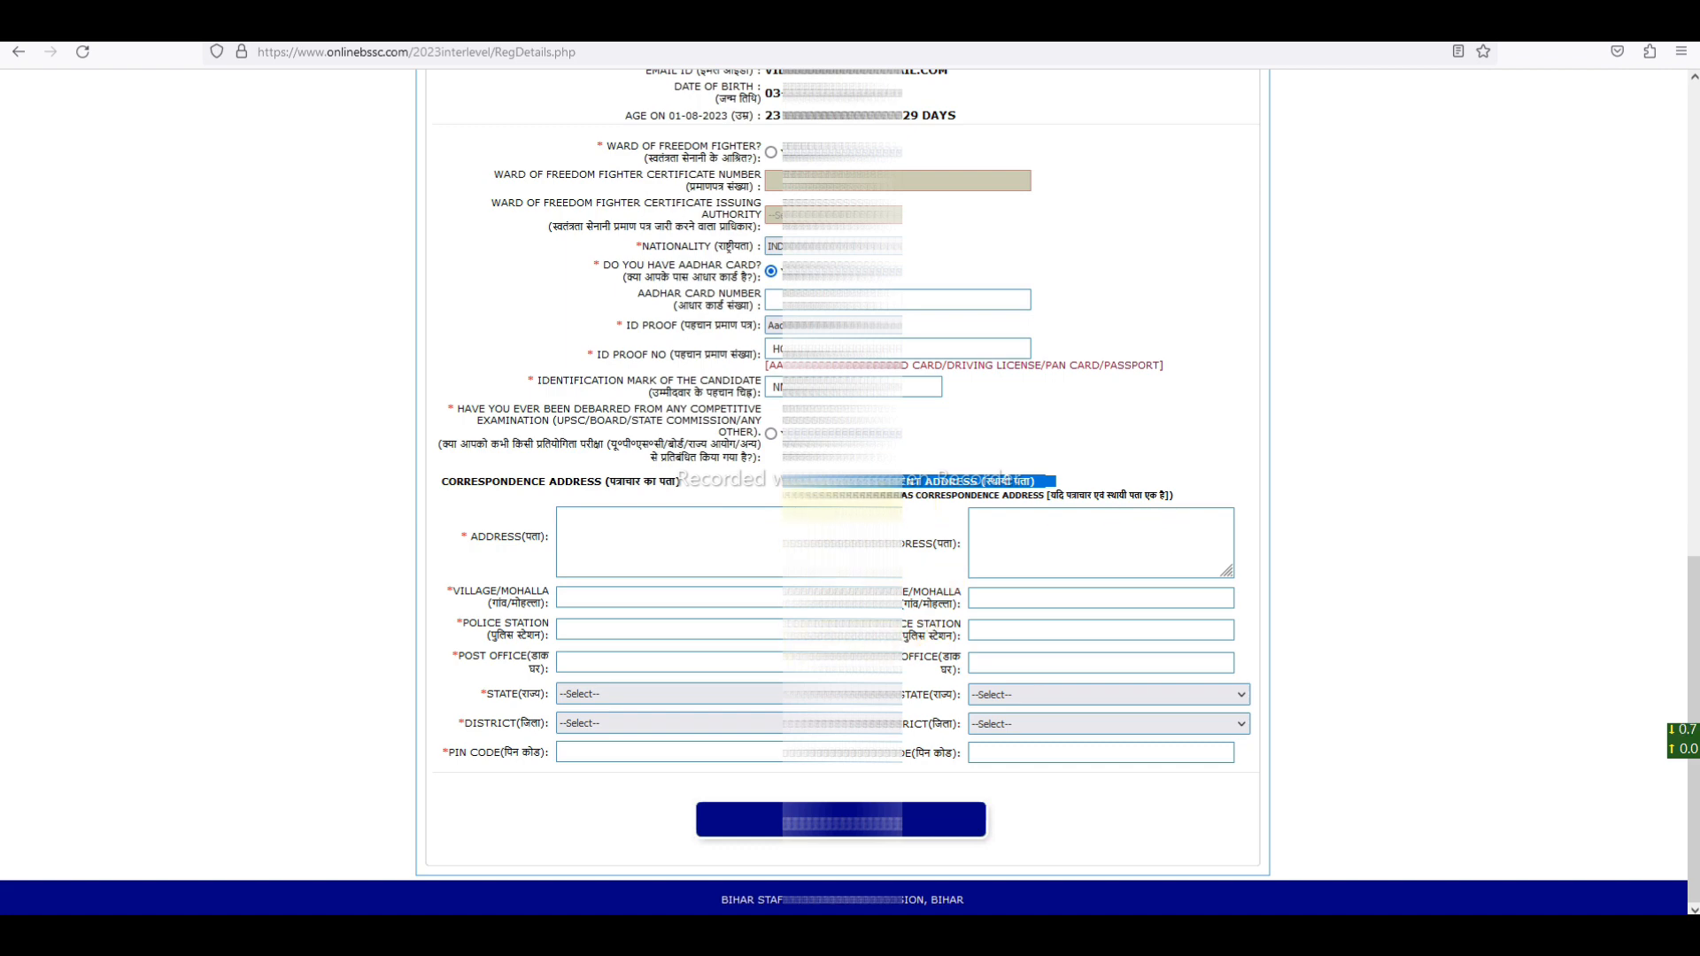
- Enter GHFGH as the correspondence address and HGFH in the permanent address
click(672, 542)
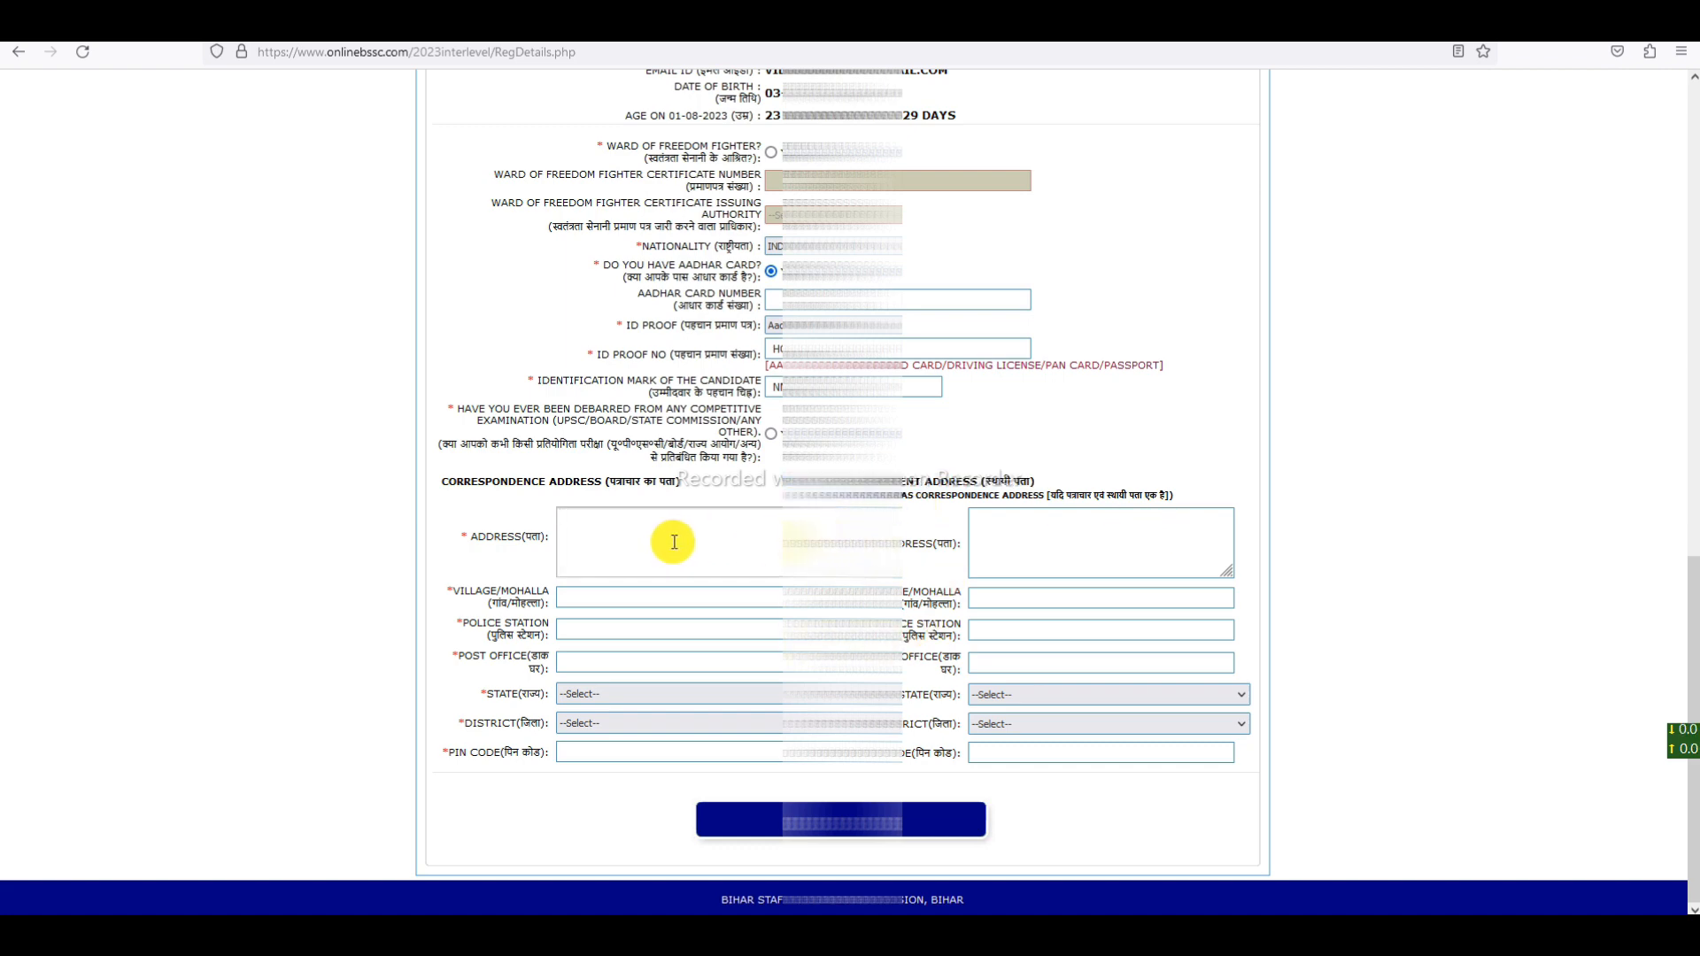
click(690, 602)
text(HGHJ)
click(985, 529)
text(HGFH)
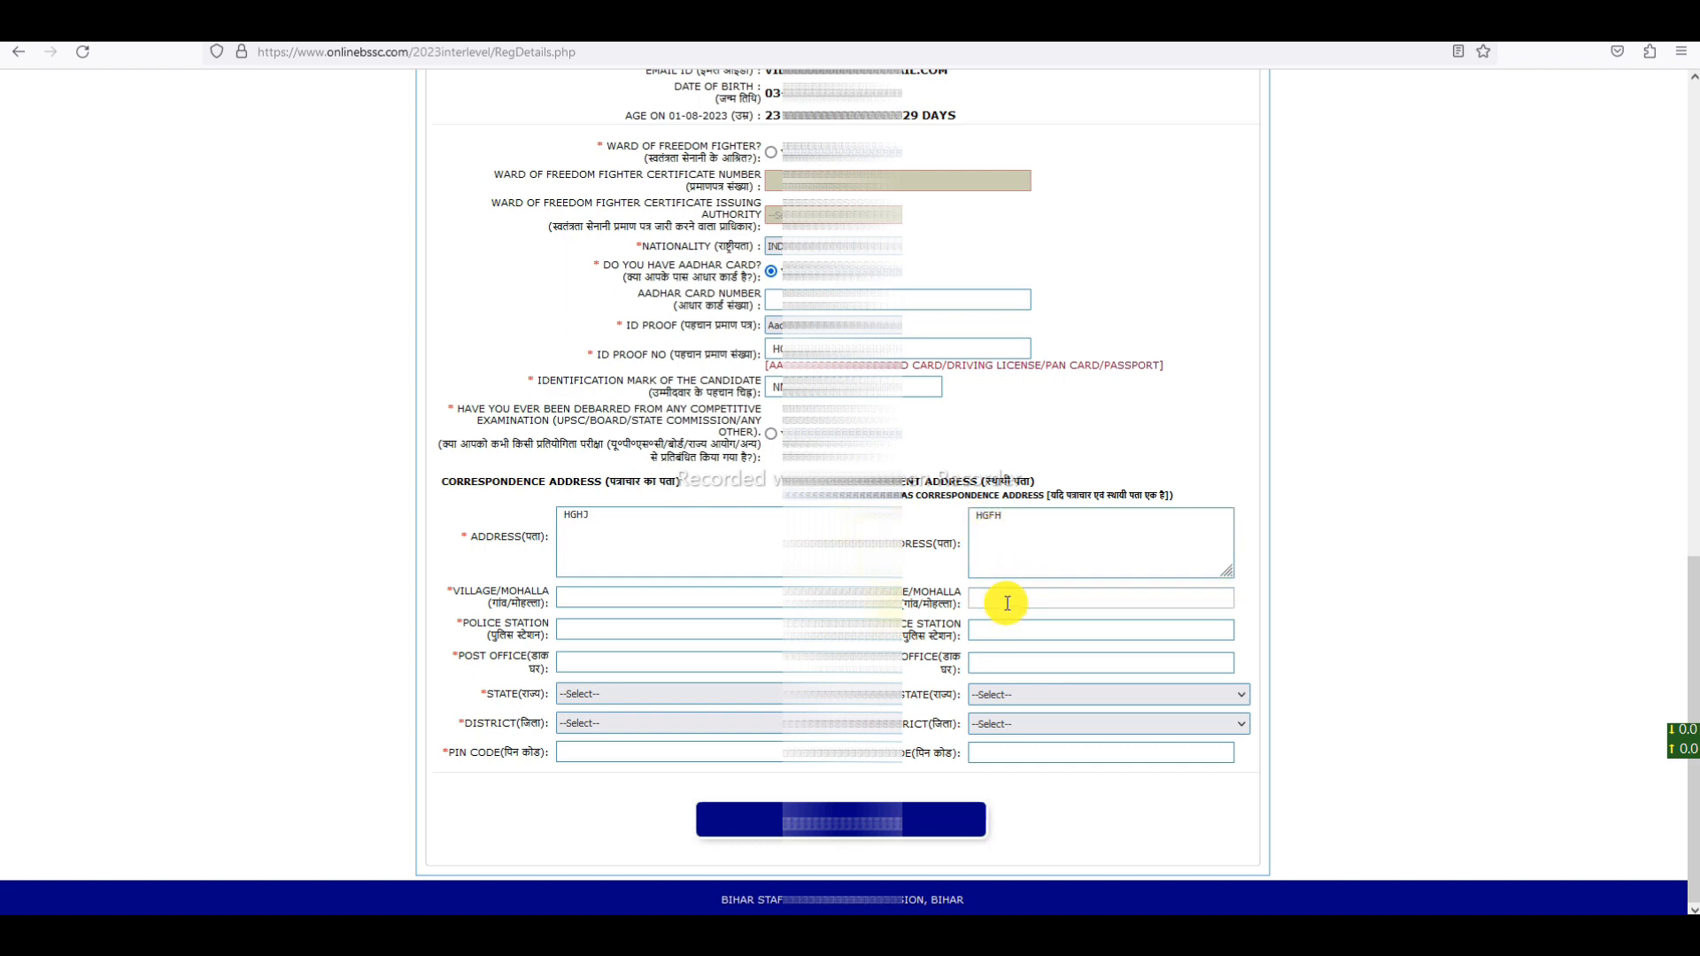
click(666, 541)
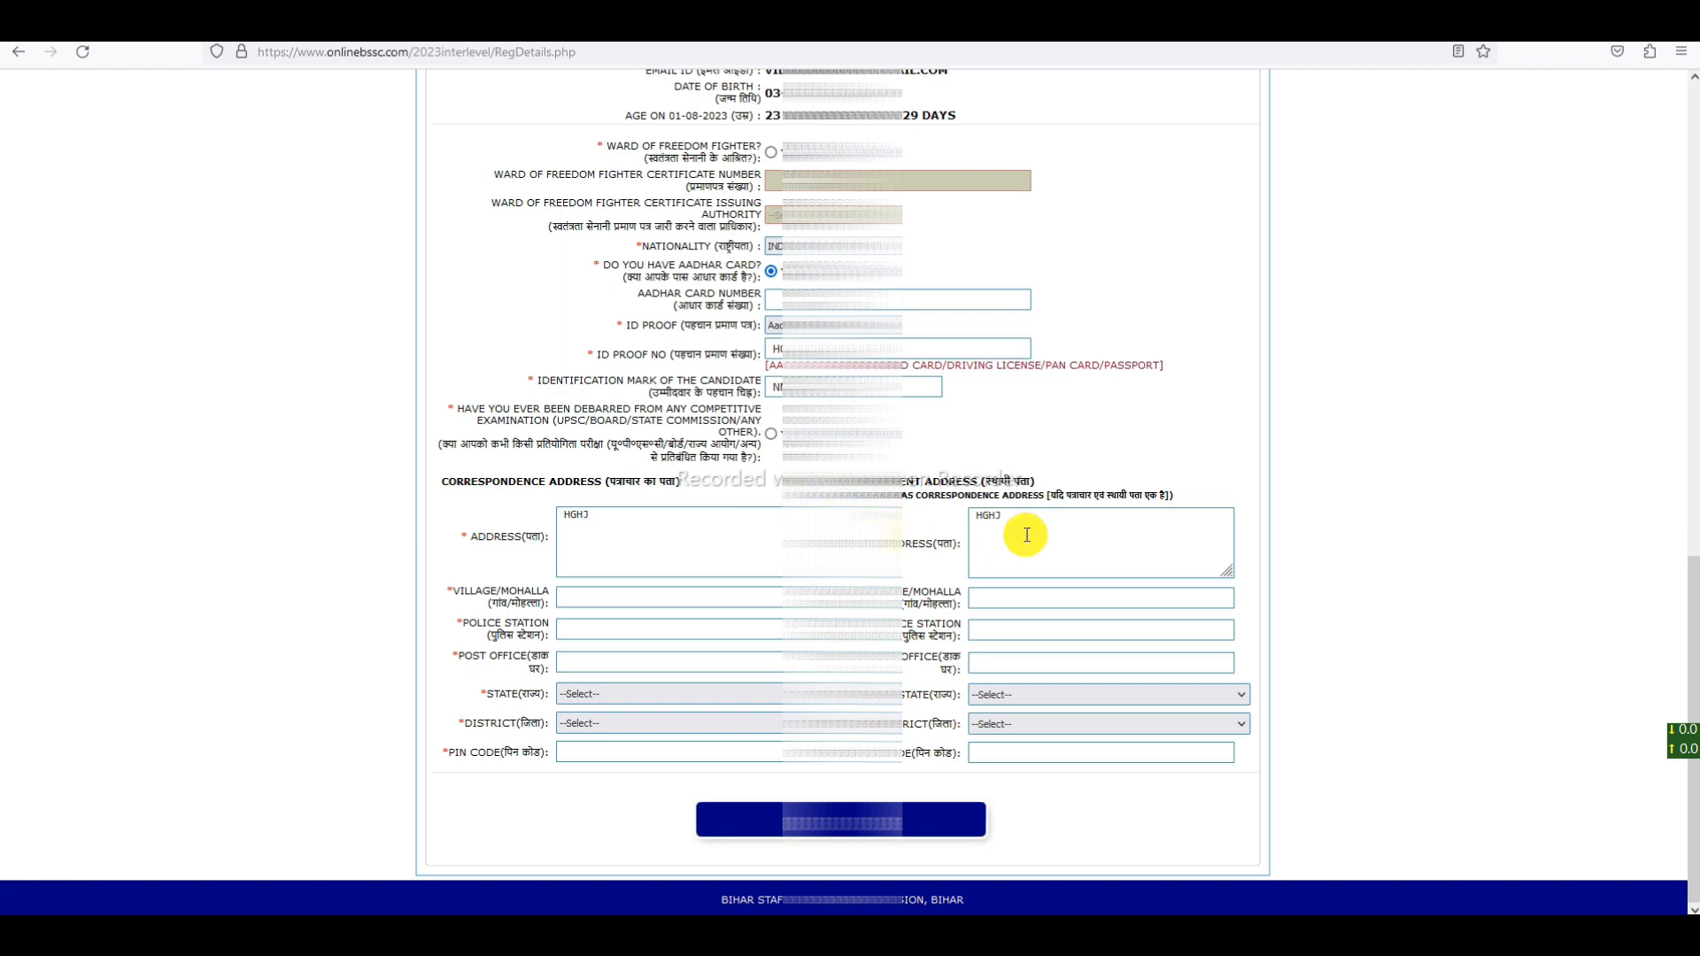
double_click(574, 519)
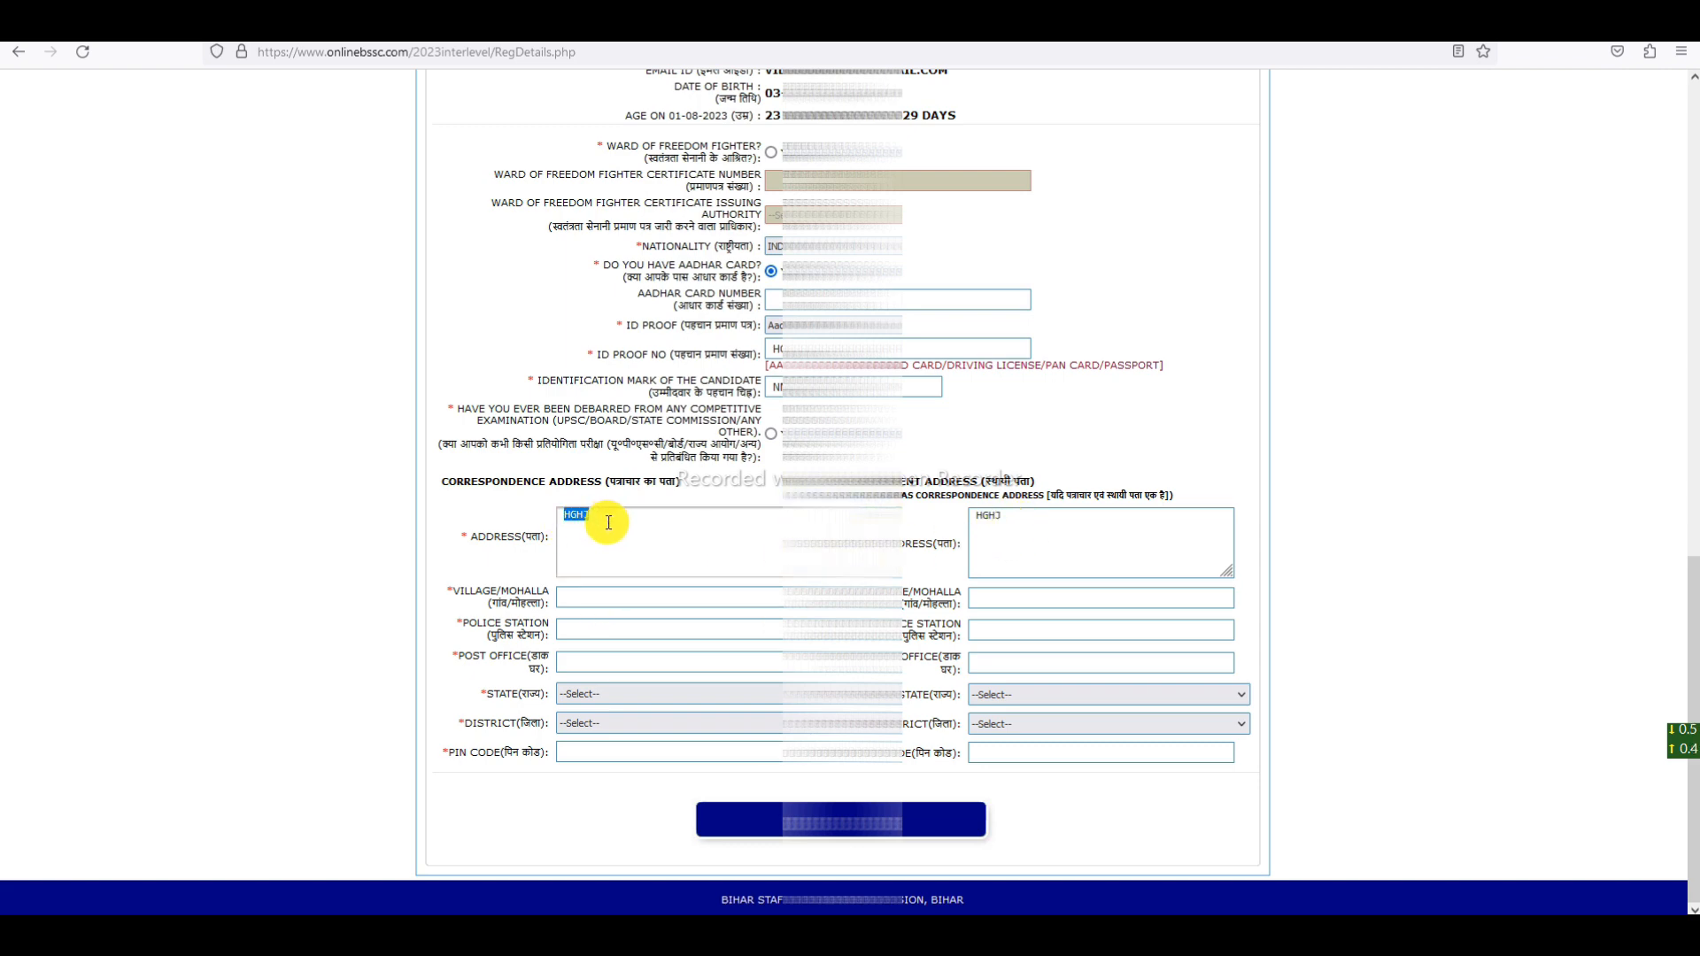
text(GHFGH)
- Enter FJGJIUK as the correspondence police station and fill the post office
click(588, 598)
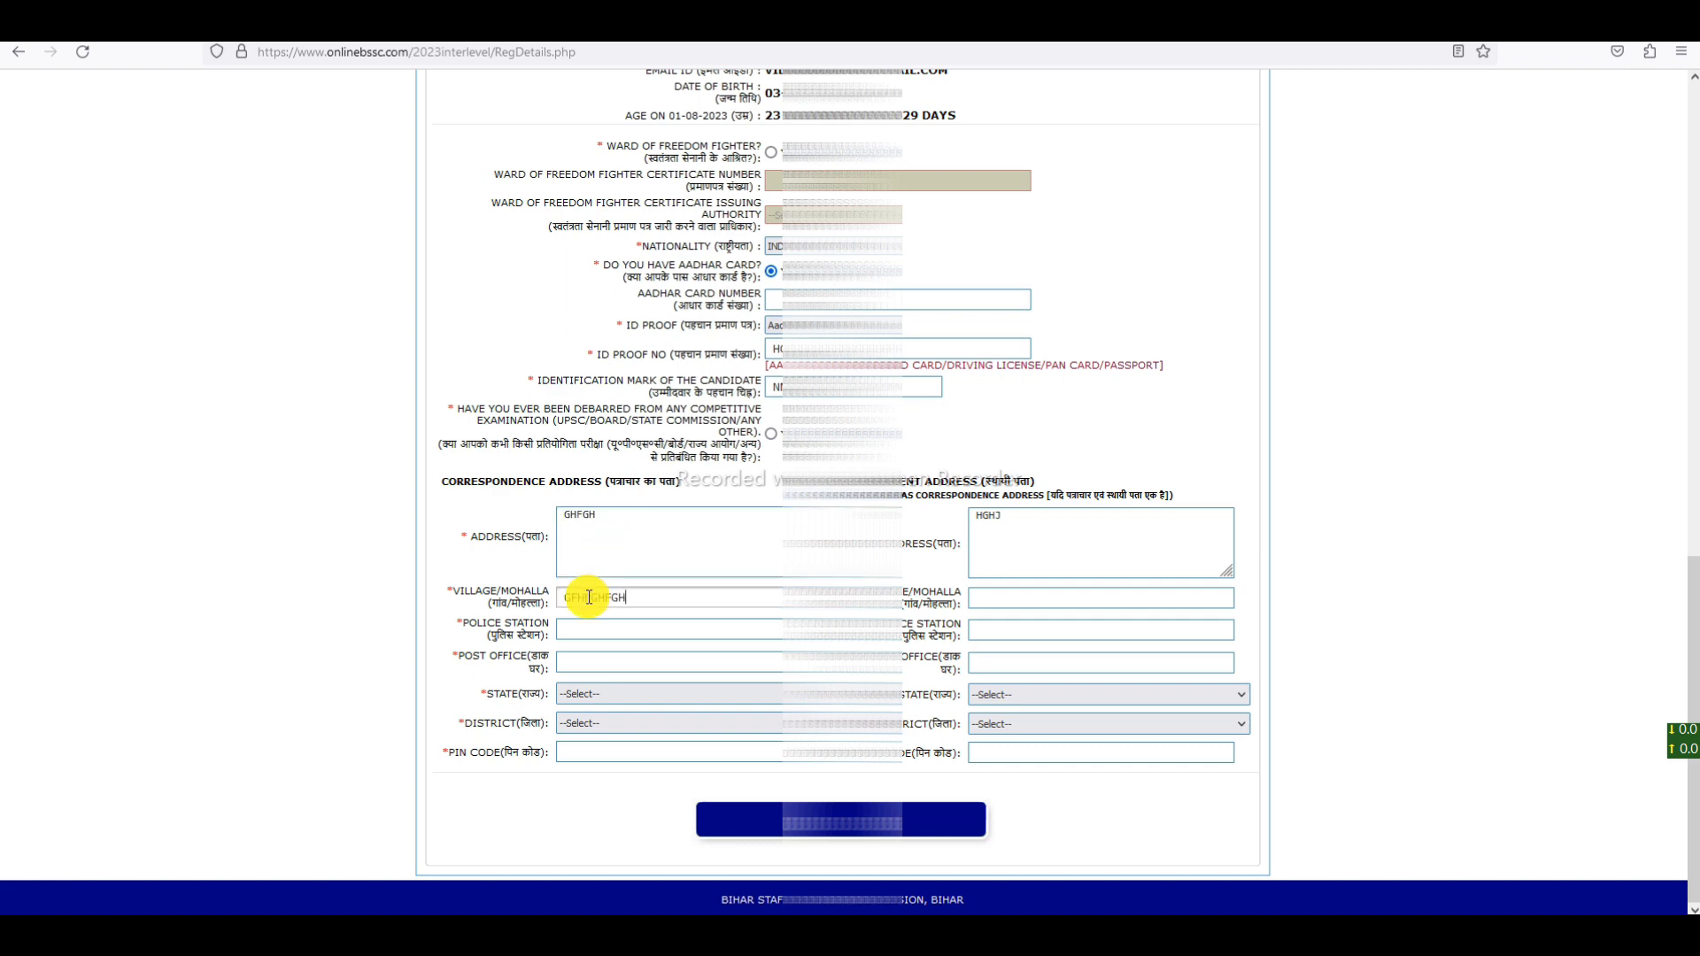
drag(494, 623, 572, 629)
click(572, 630)
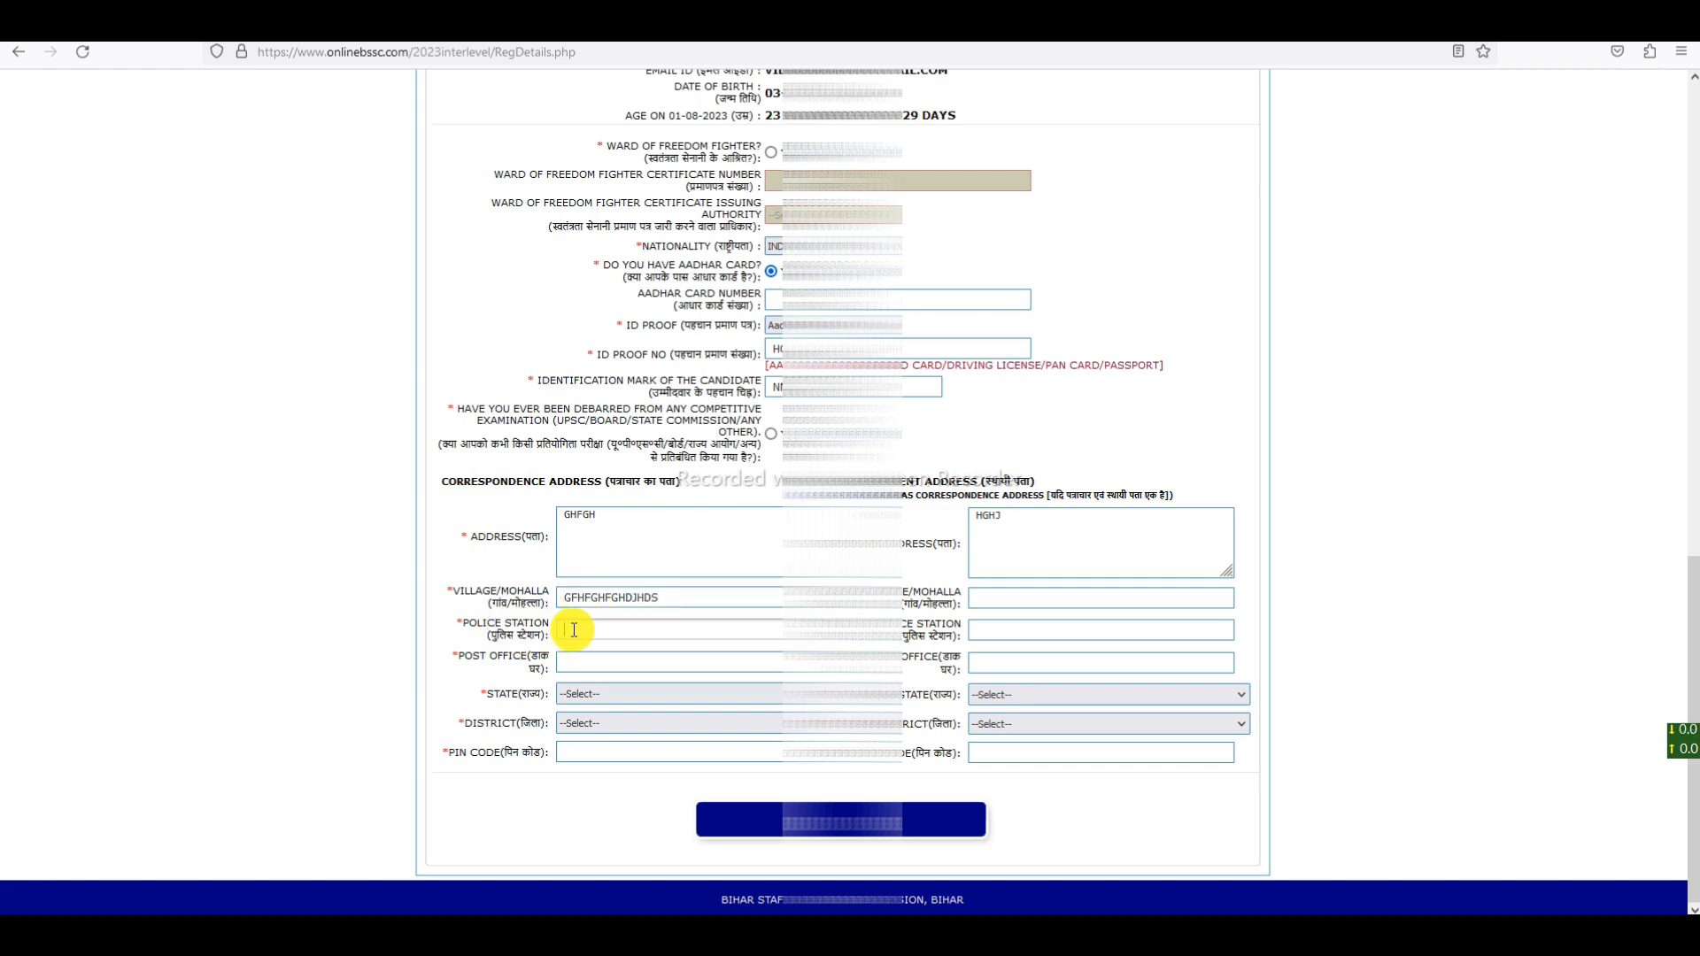
text(FJGJIUK)
drag(473, 657, 542, 659)
click(573, 663)
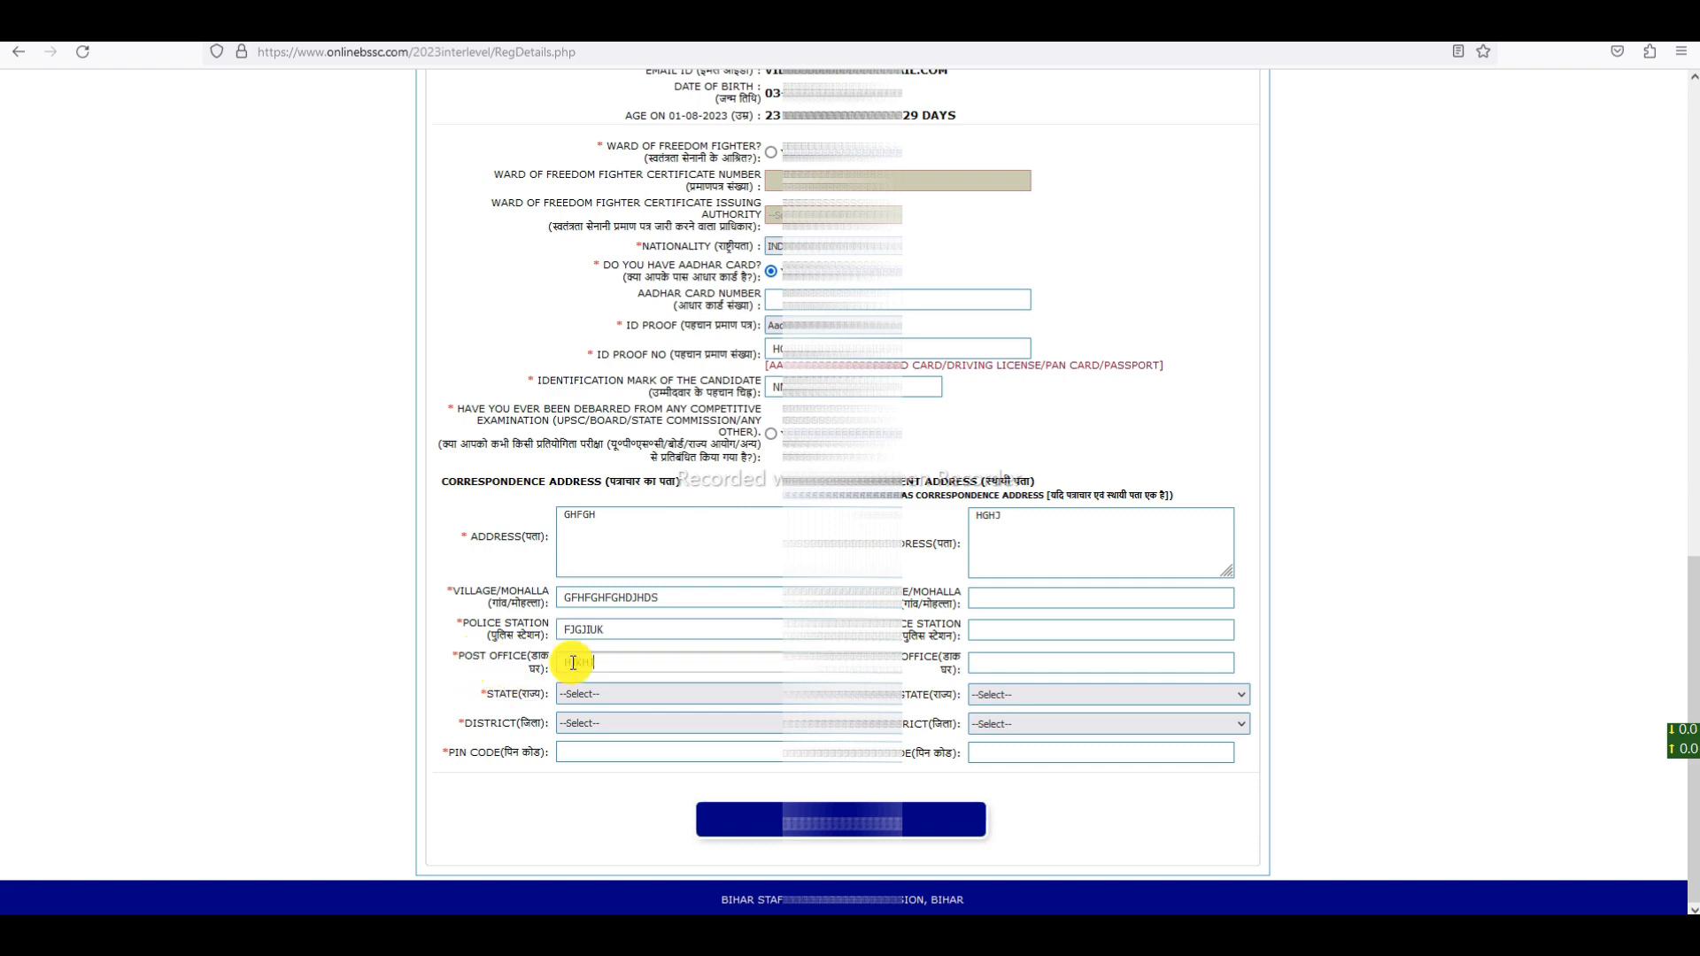
- Set correspondence state BIHAR, district EAST CHAMPARAN and pin code 66546
click(603, 695)
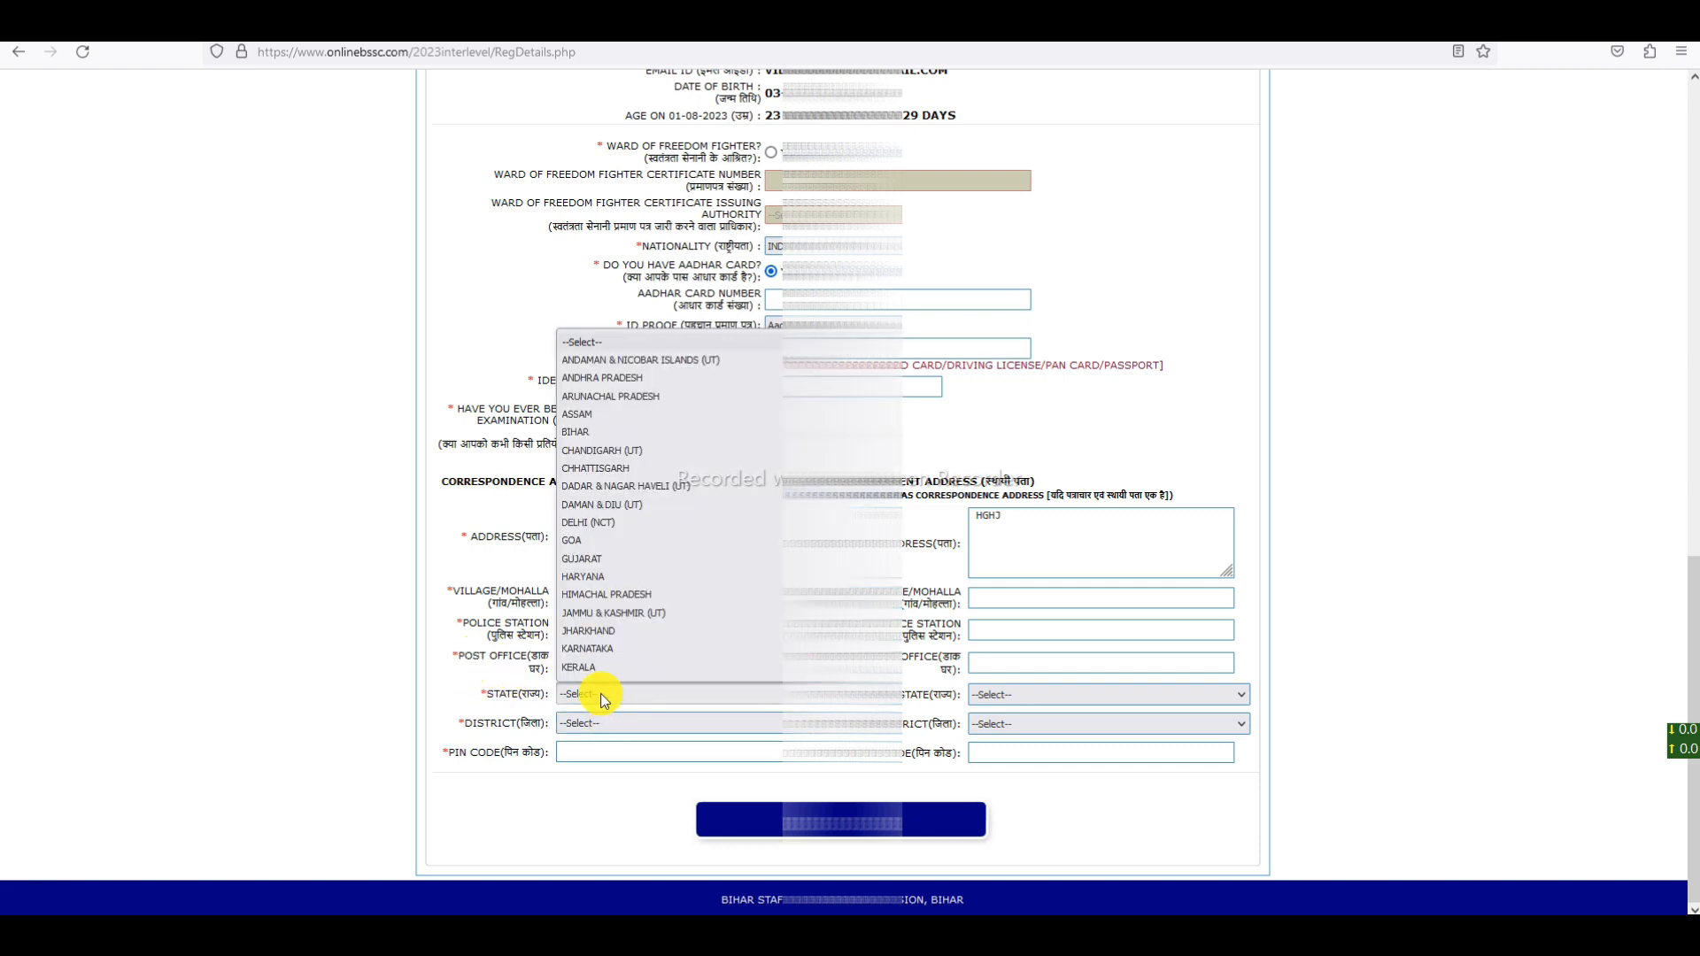
click(586, 433)
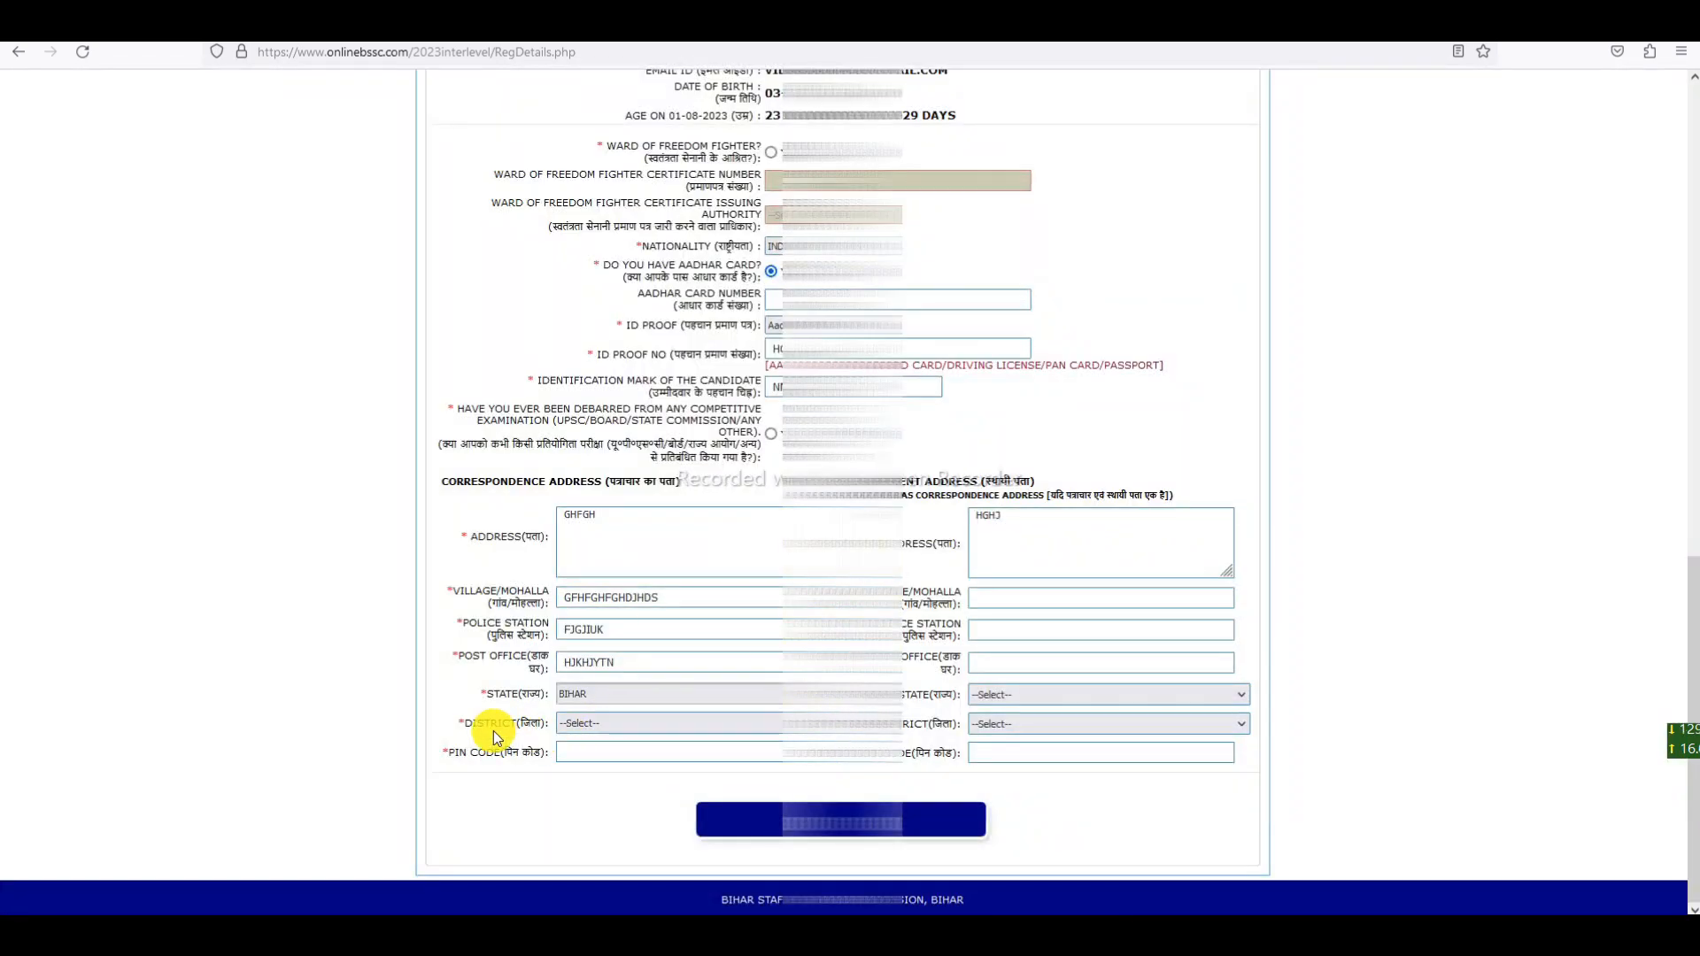
click(611, 724)
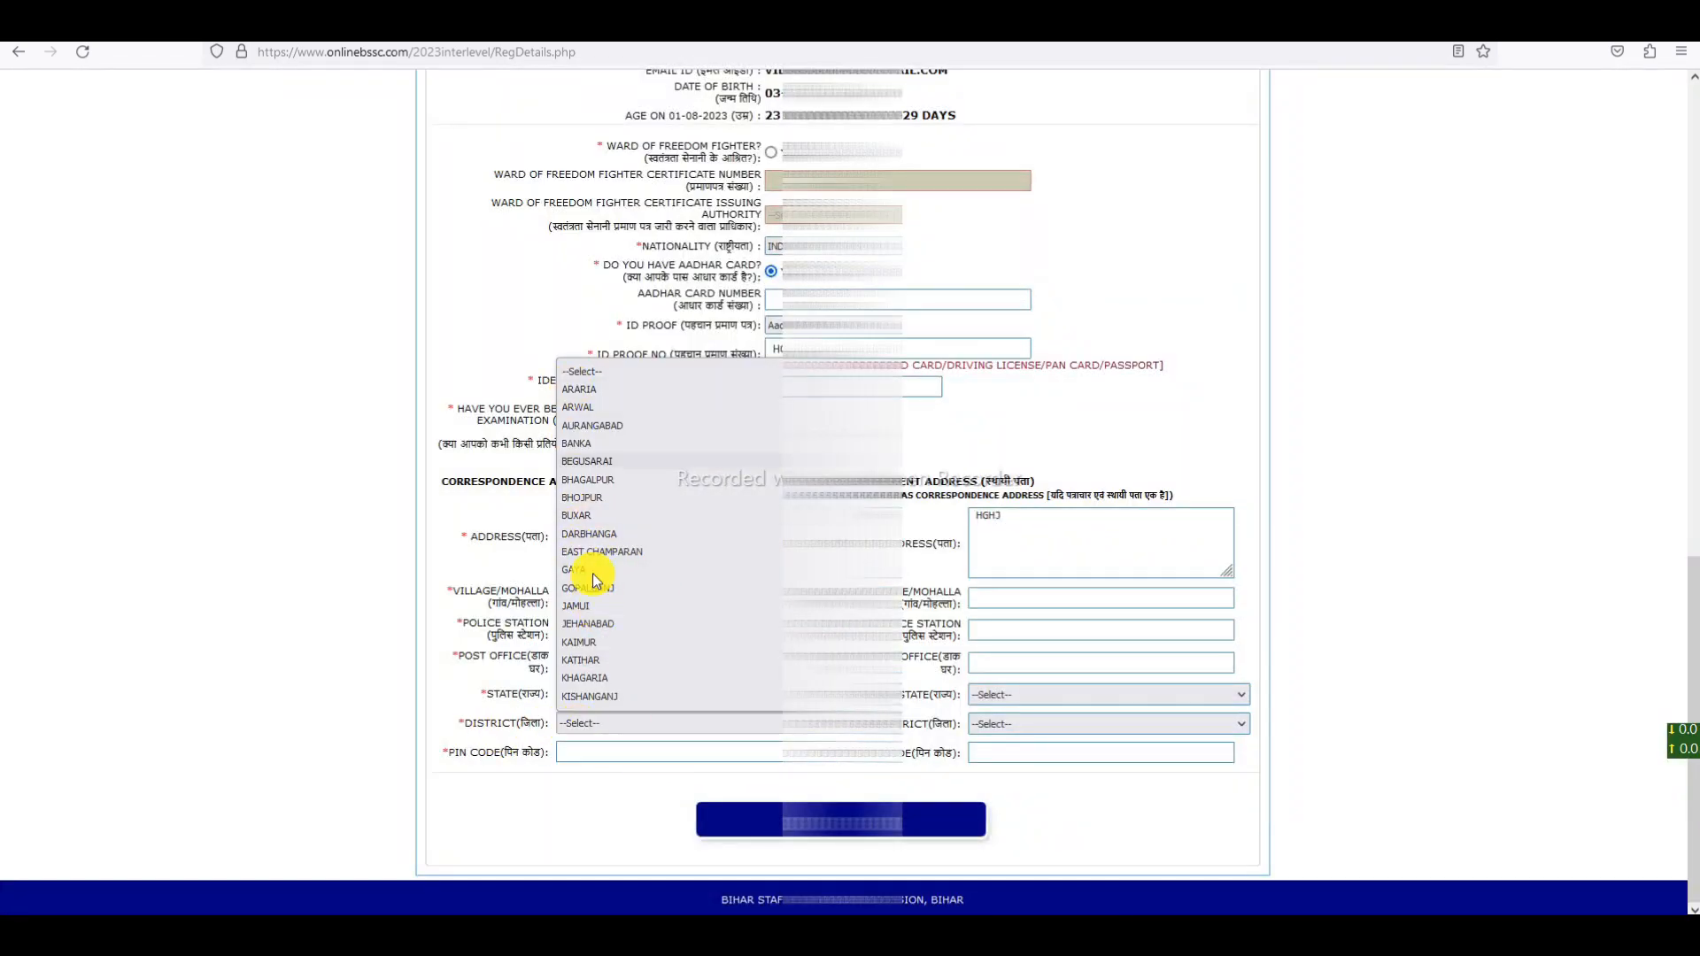
scroll(626, 648, down, 6)
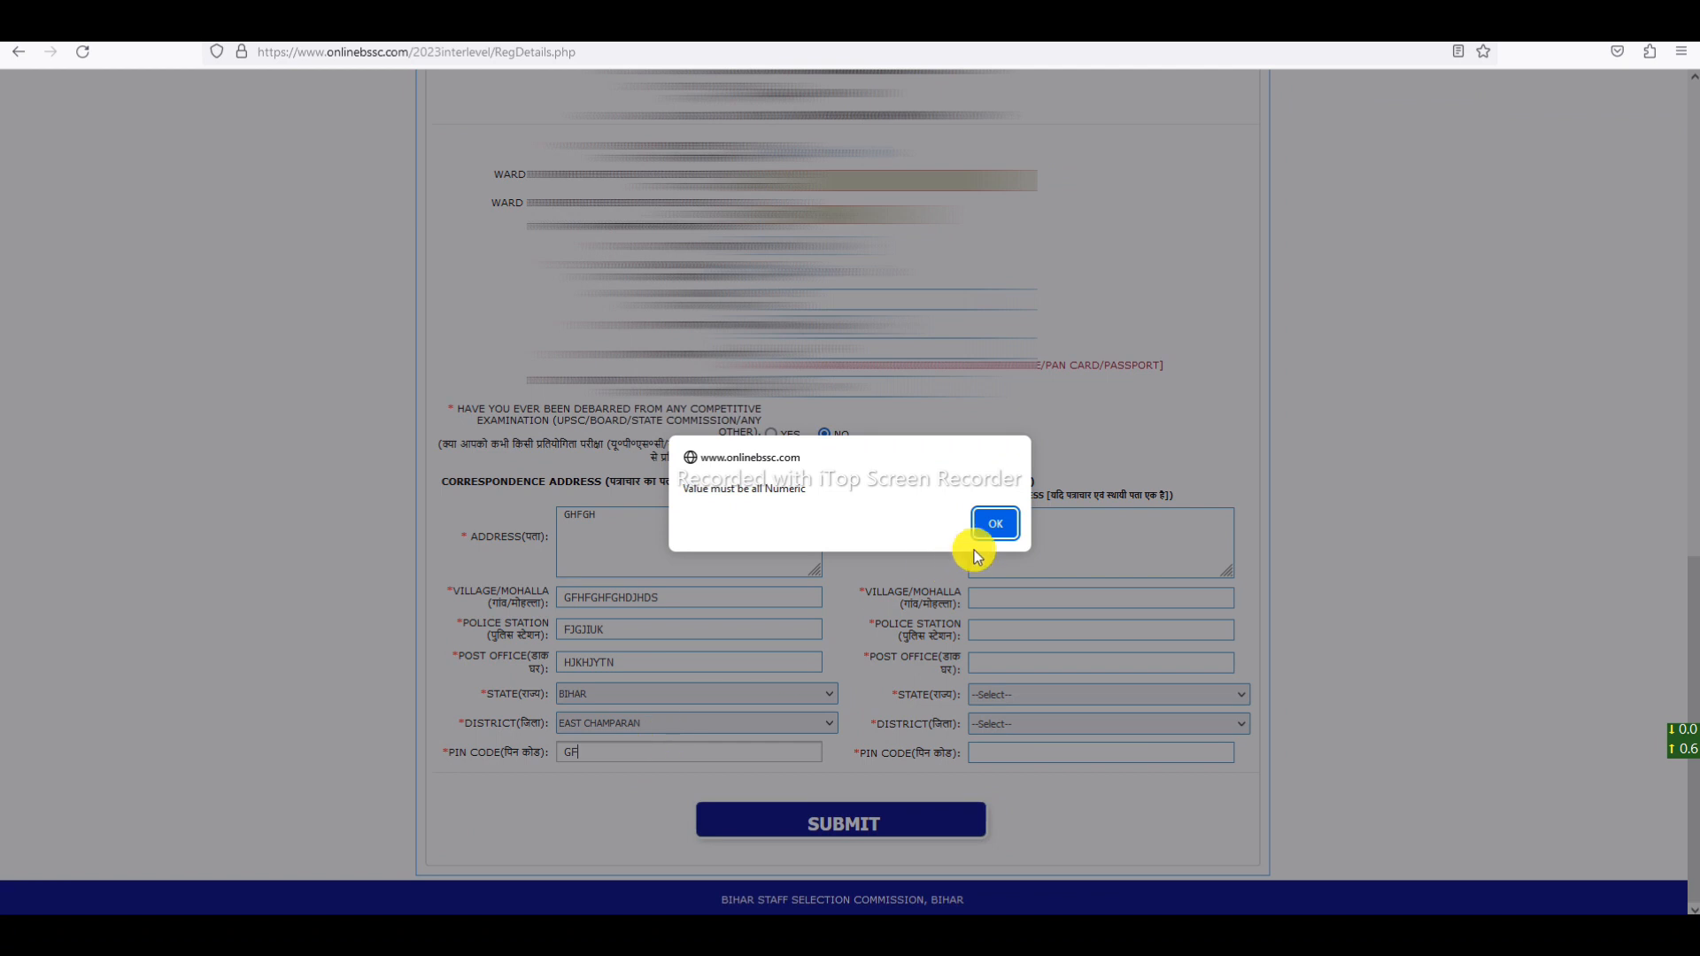
click(990, 524)
text(66546)
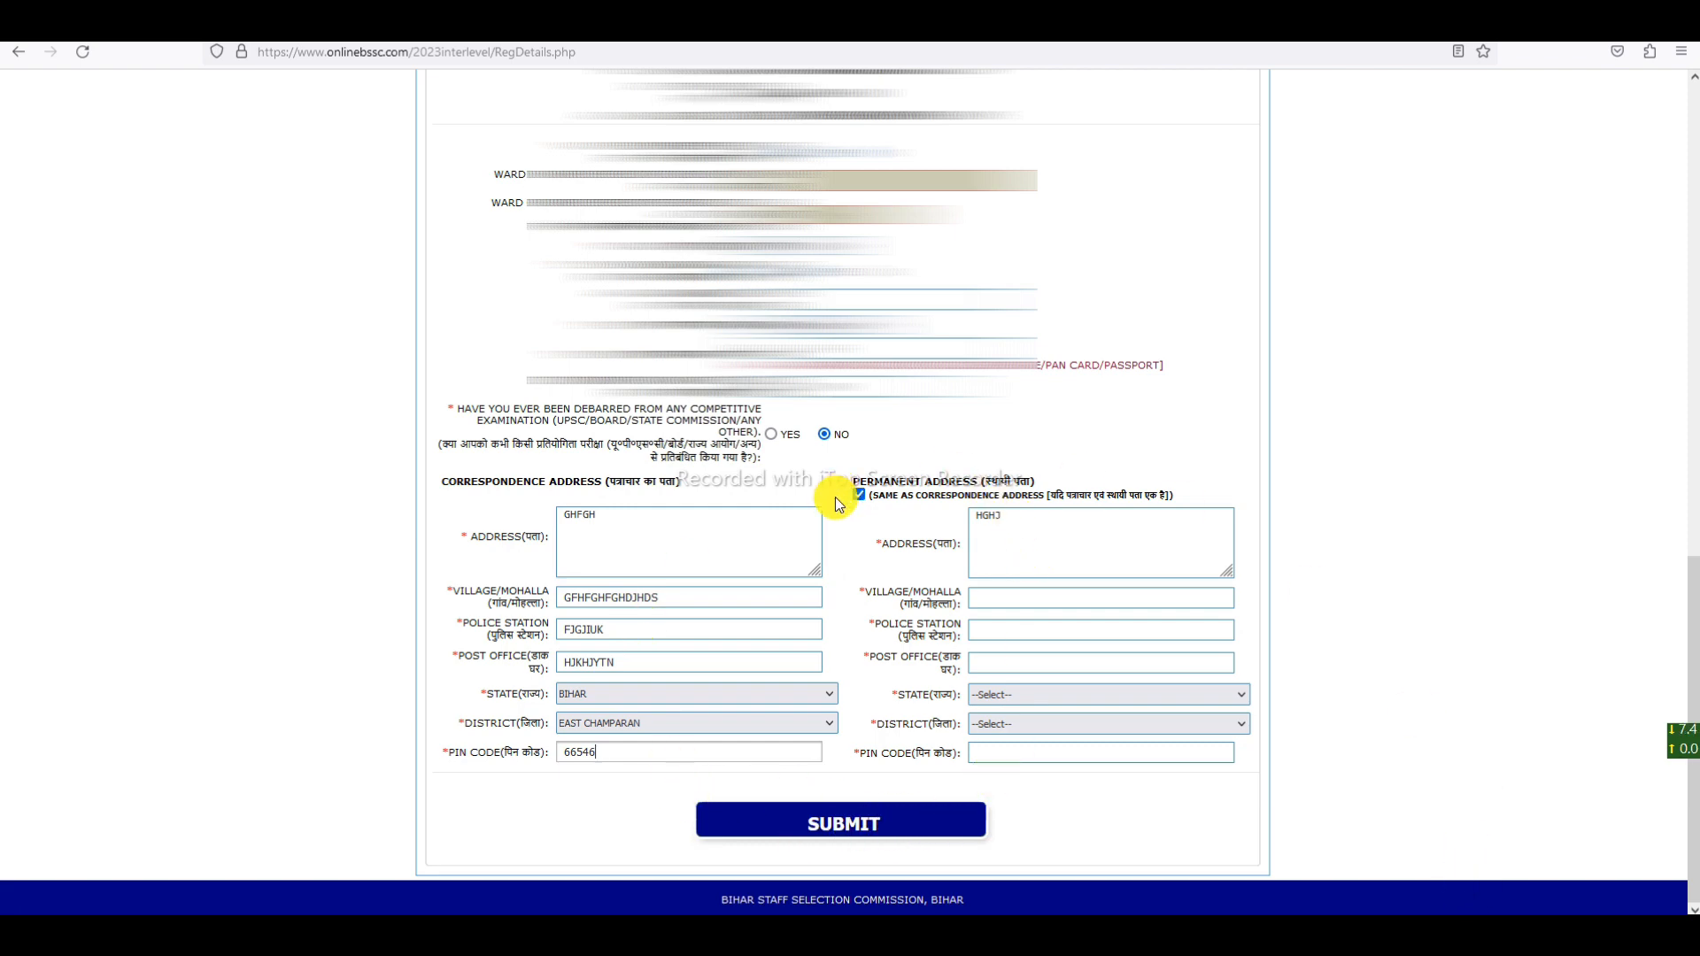
- Toggle 'Same as correspondence address' on then off, leaving permanent address fields blank
click(859, 495)
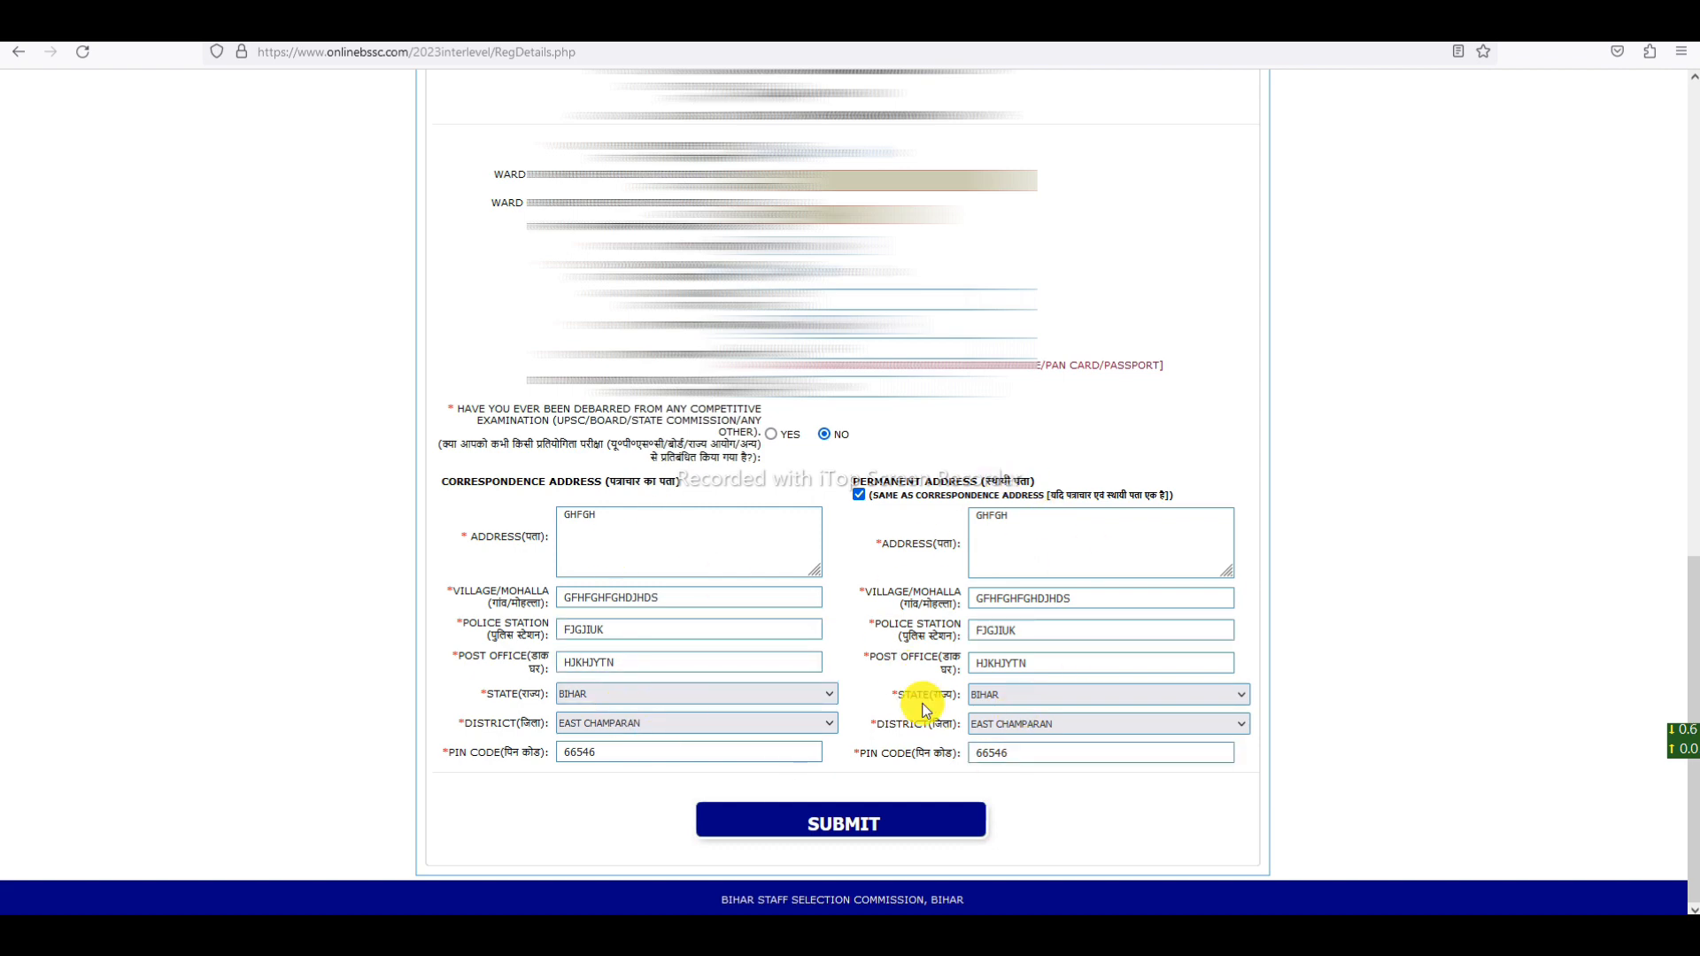
drag(595, 521, 540, 538)
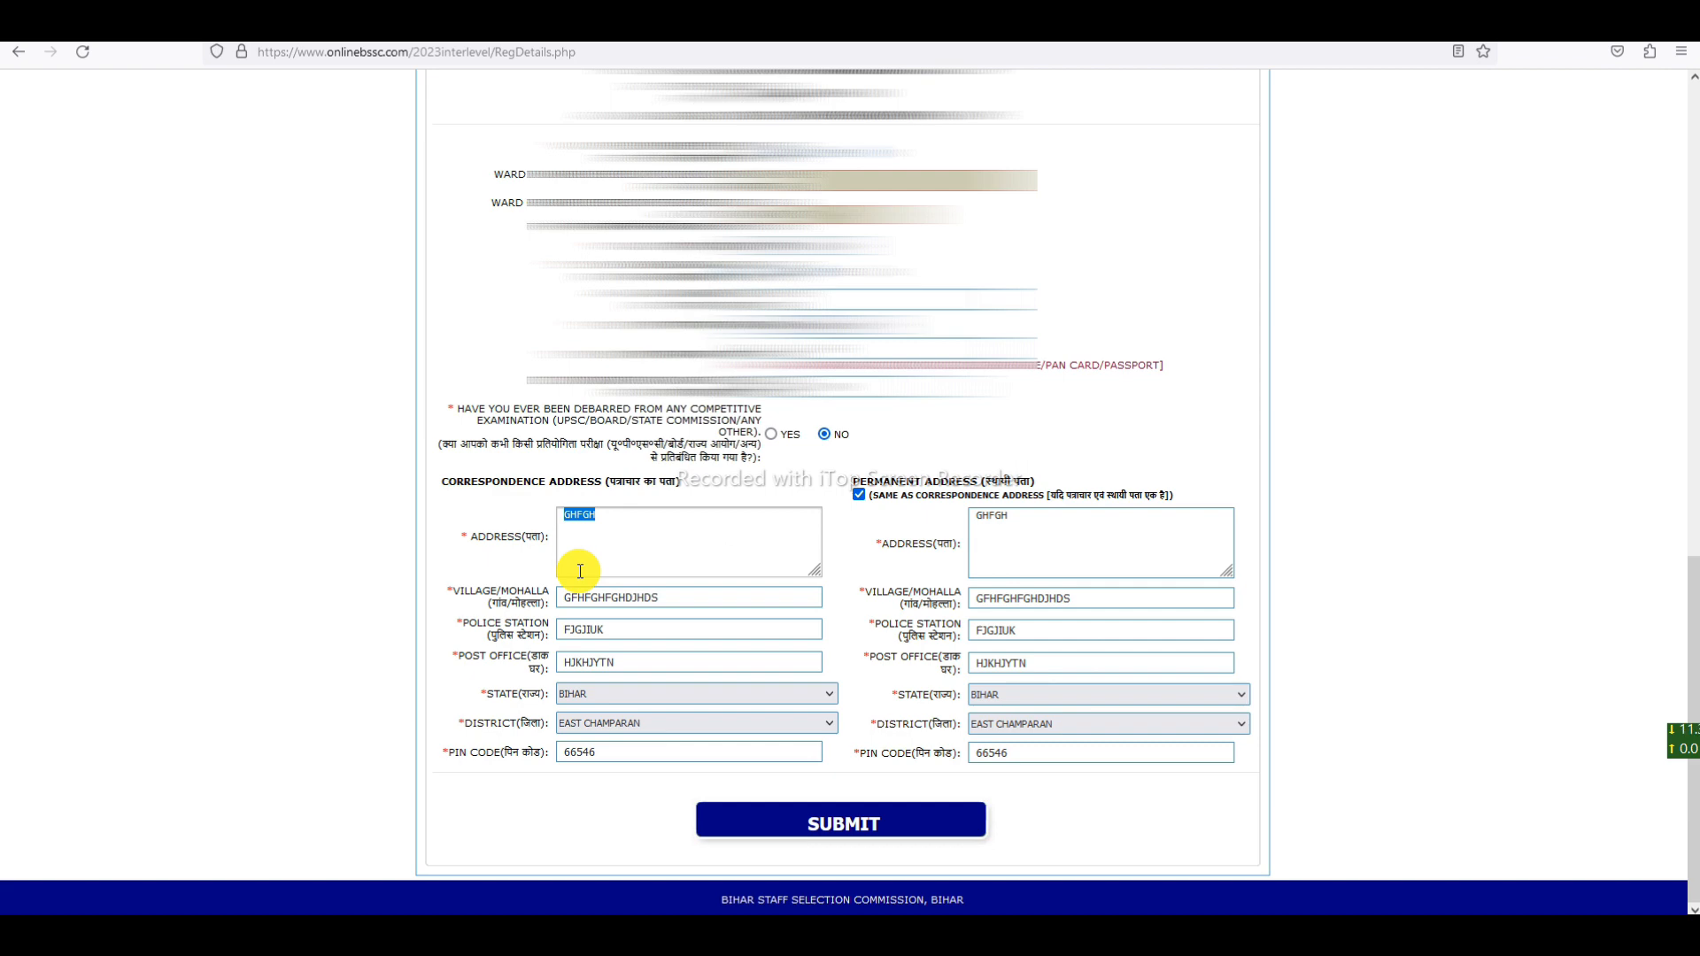
key(BackSpace)
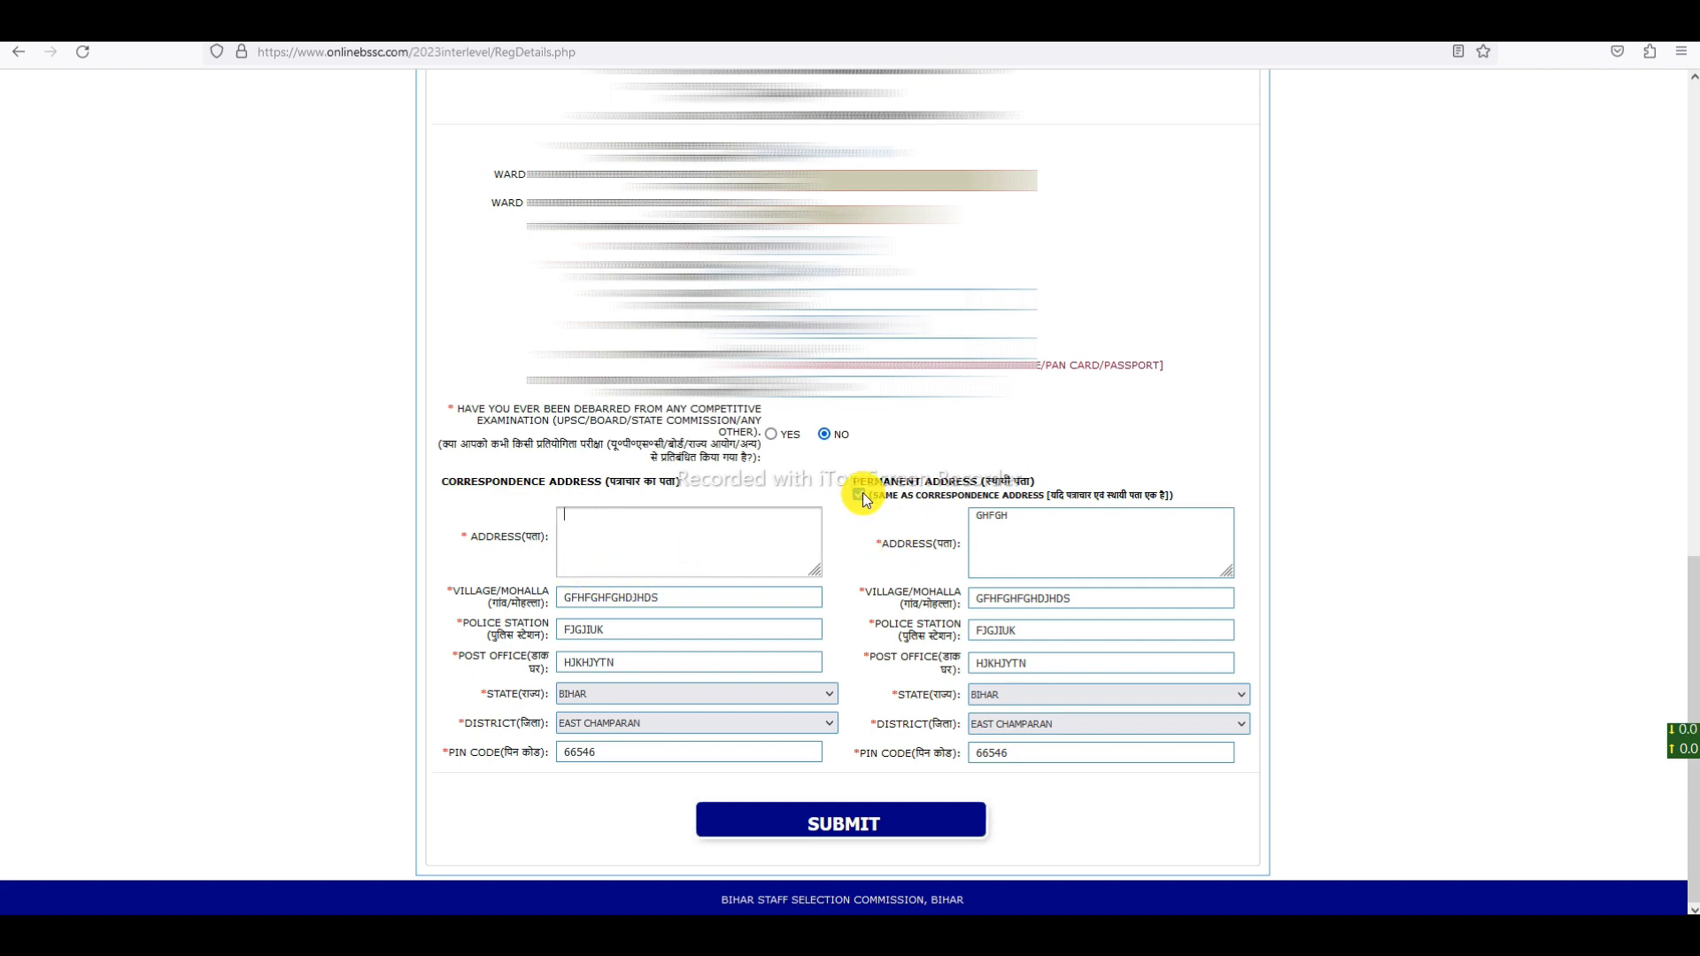
click(859, 494)
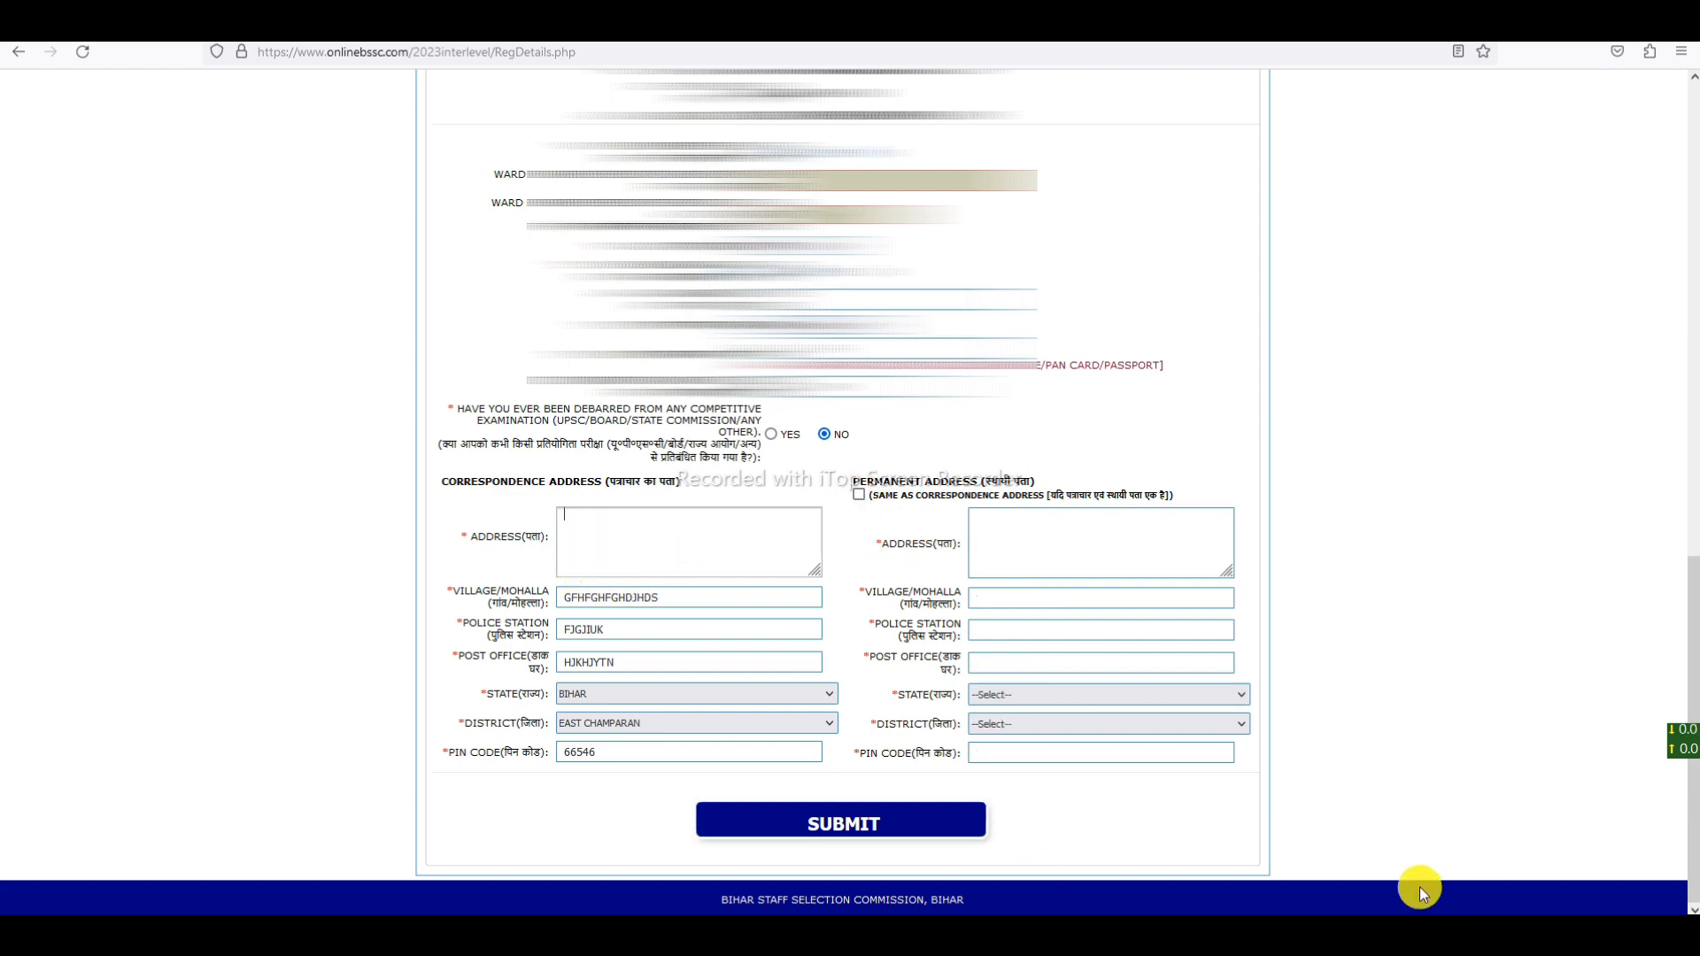
drag(392, 534, 706, 543)
mouse_move(873, 475)
mouse_down()
mouse_move(835, 493)
mouse_move(847, 468)
mouse_up()
drag(1003, 554, 1142, 584)
mouse_move(1041, 611)
mouse_down()
mouse_move(1081, 687)
mouse_move(1195, 599)
mouse_up()
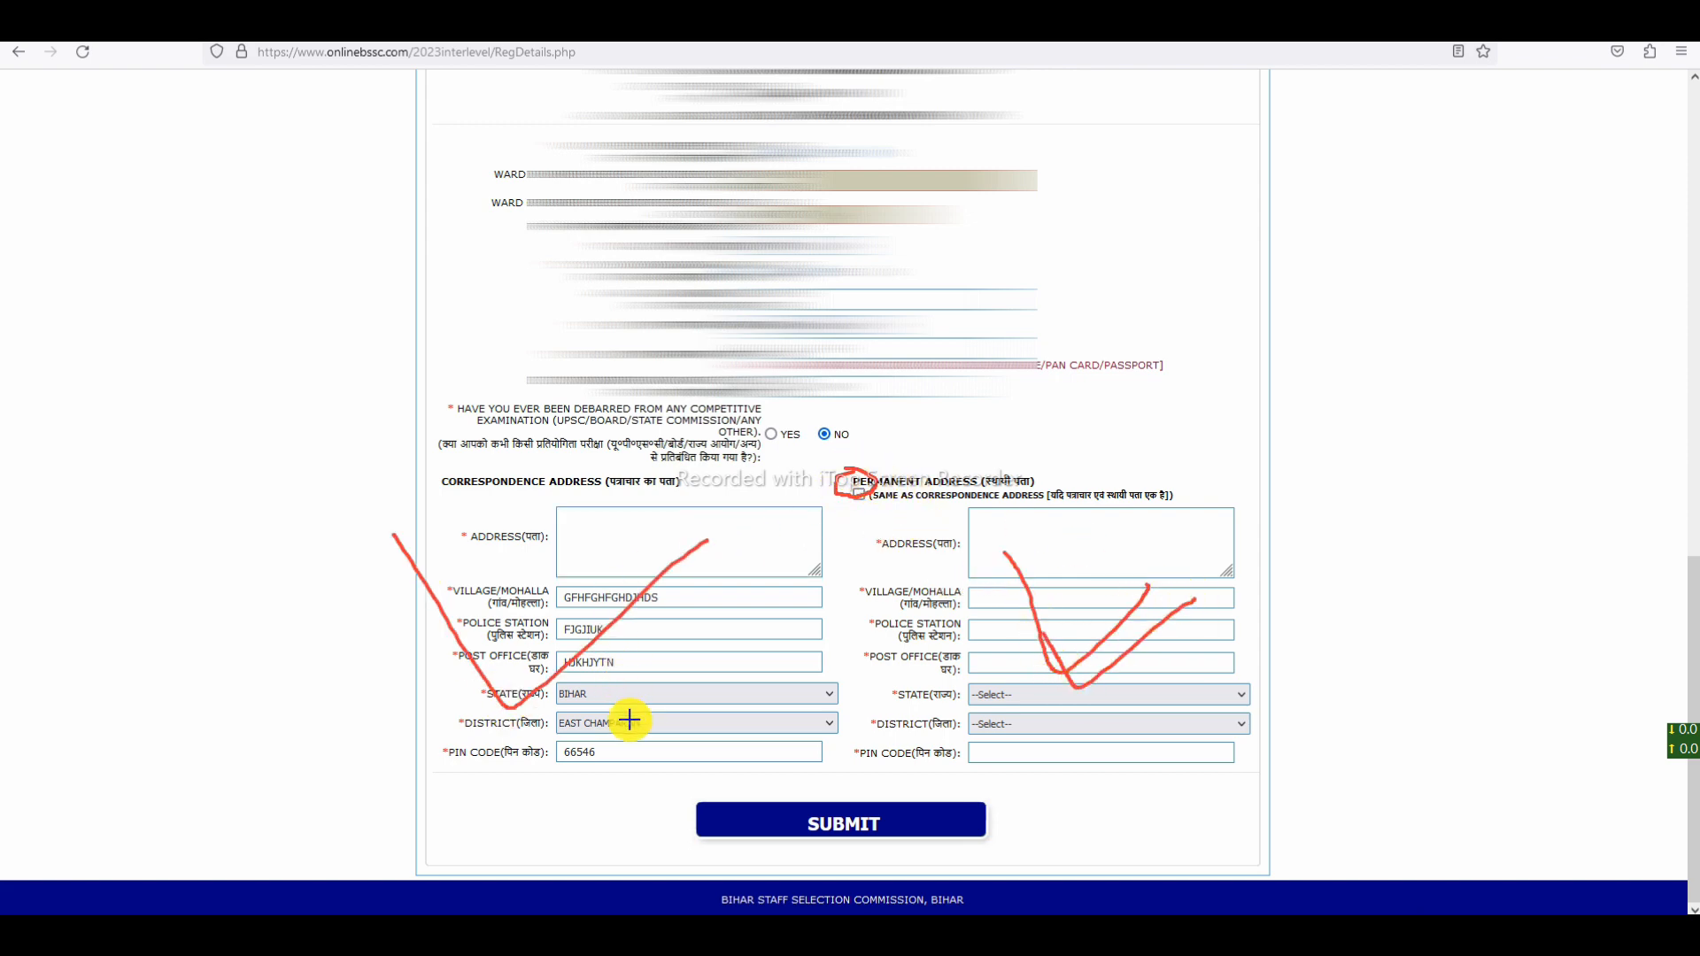
drag(609, 706, 746, 628)
mouse_move(653, 573)
mouse_down()
mouse_move(577, 744)
mouse_move(626, 546)
mouse_move(613, 652)
mouse_up()
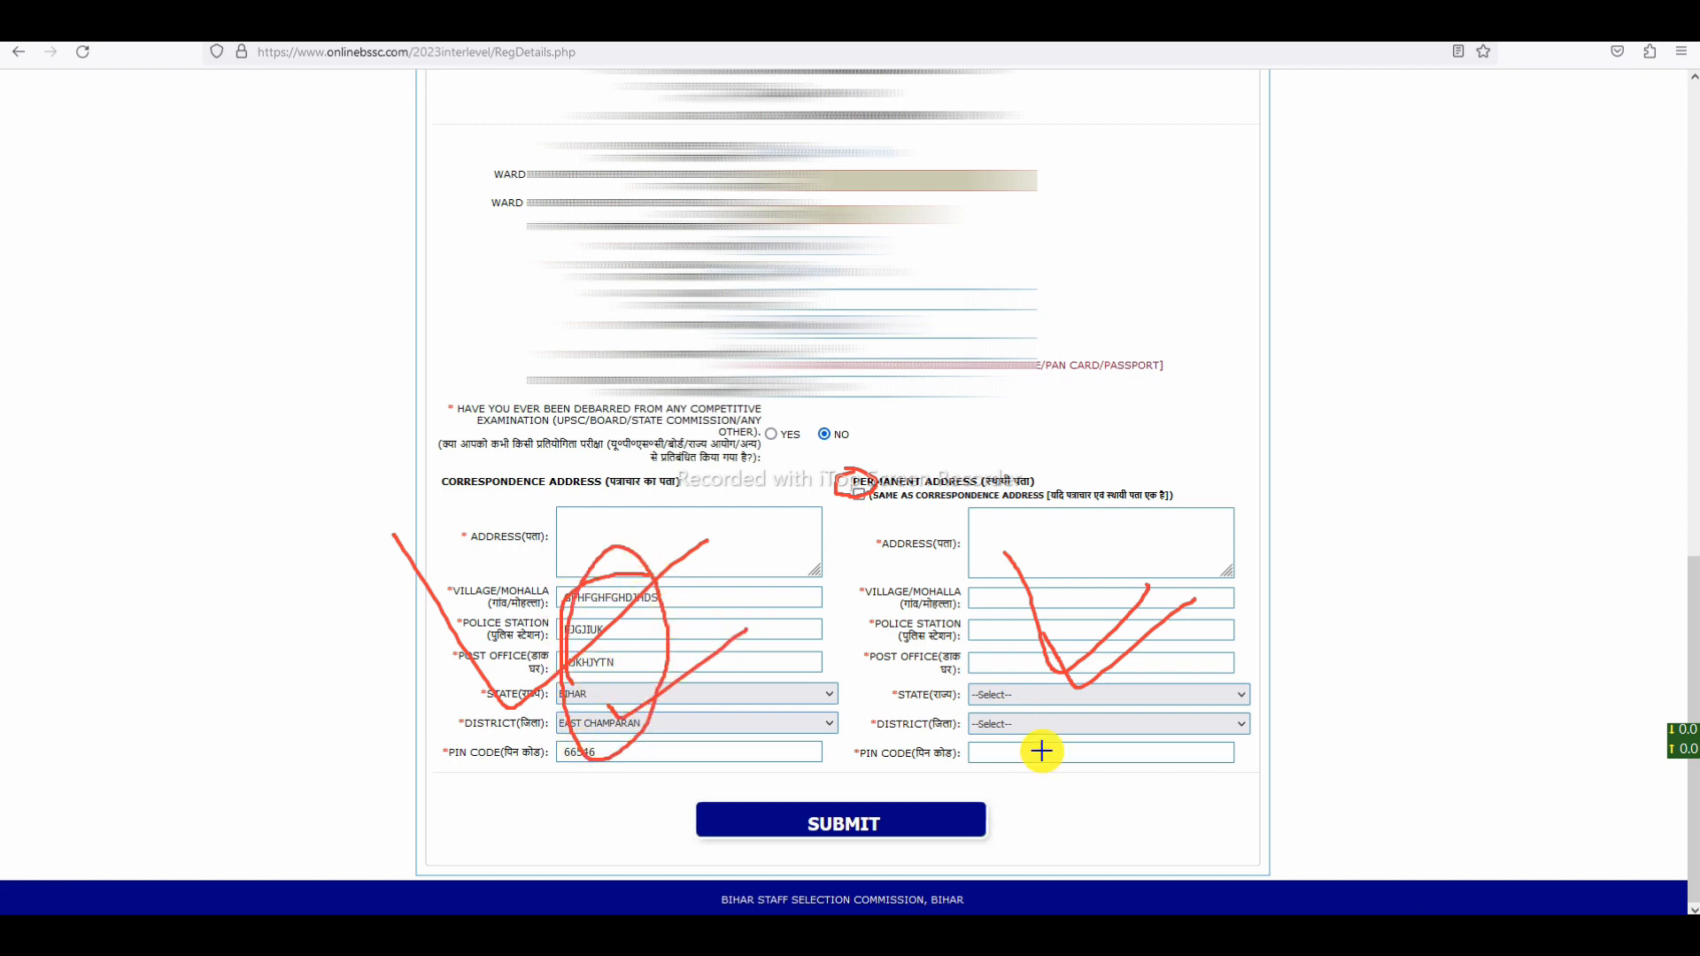
- Choose SBI as payment bank and proceed to the SBIePay page showing 135.00
click(1156, 899)
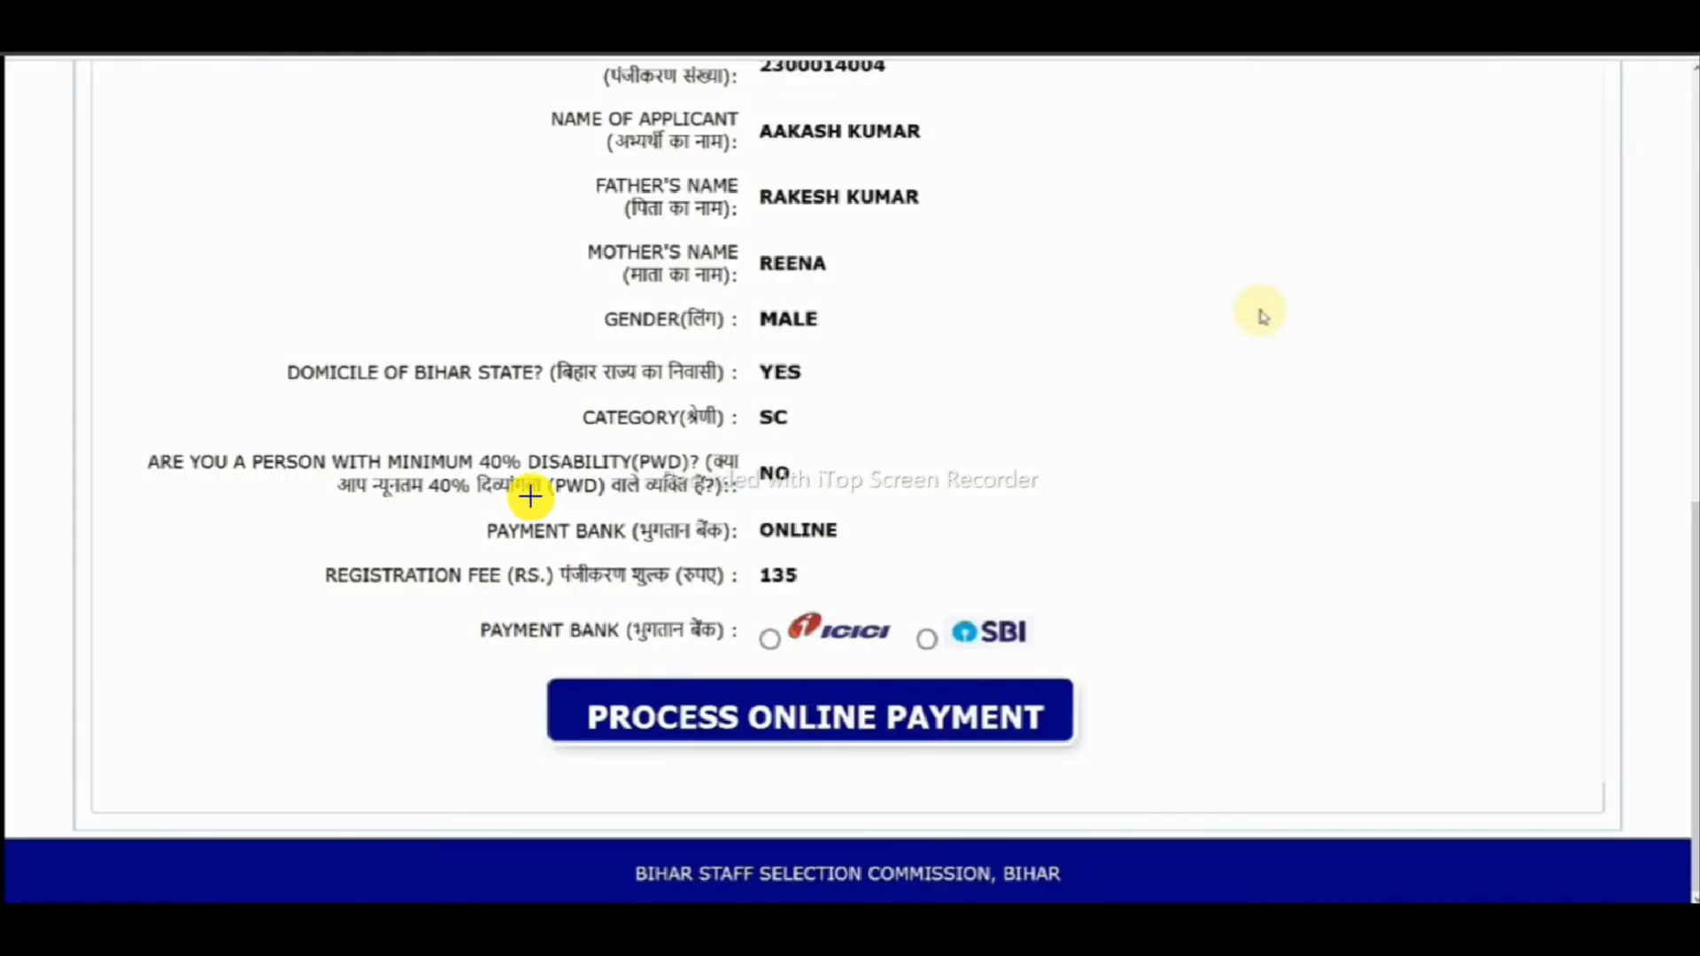
drag(532, 498, 893, 342)
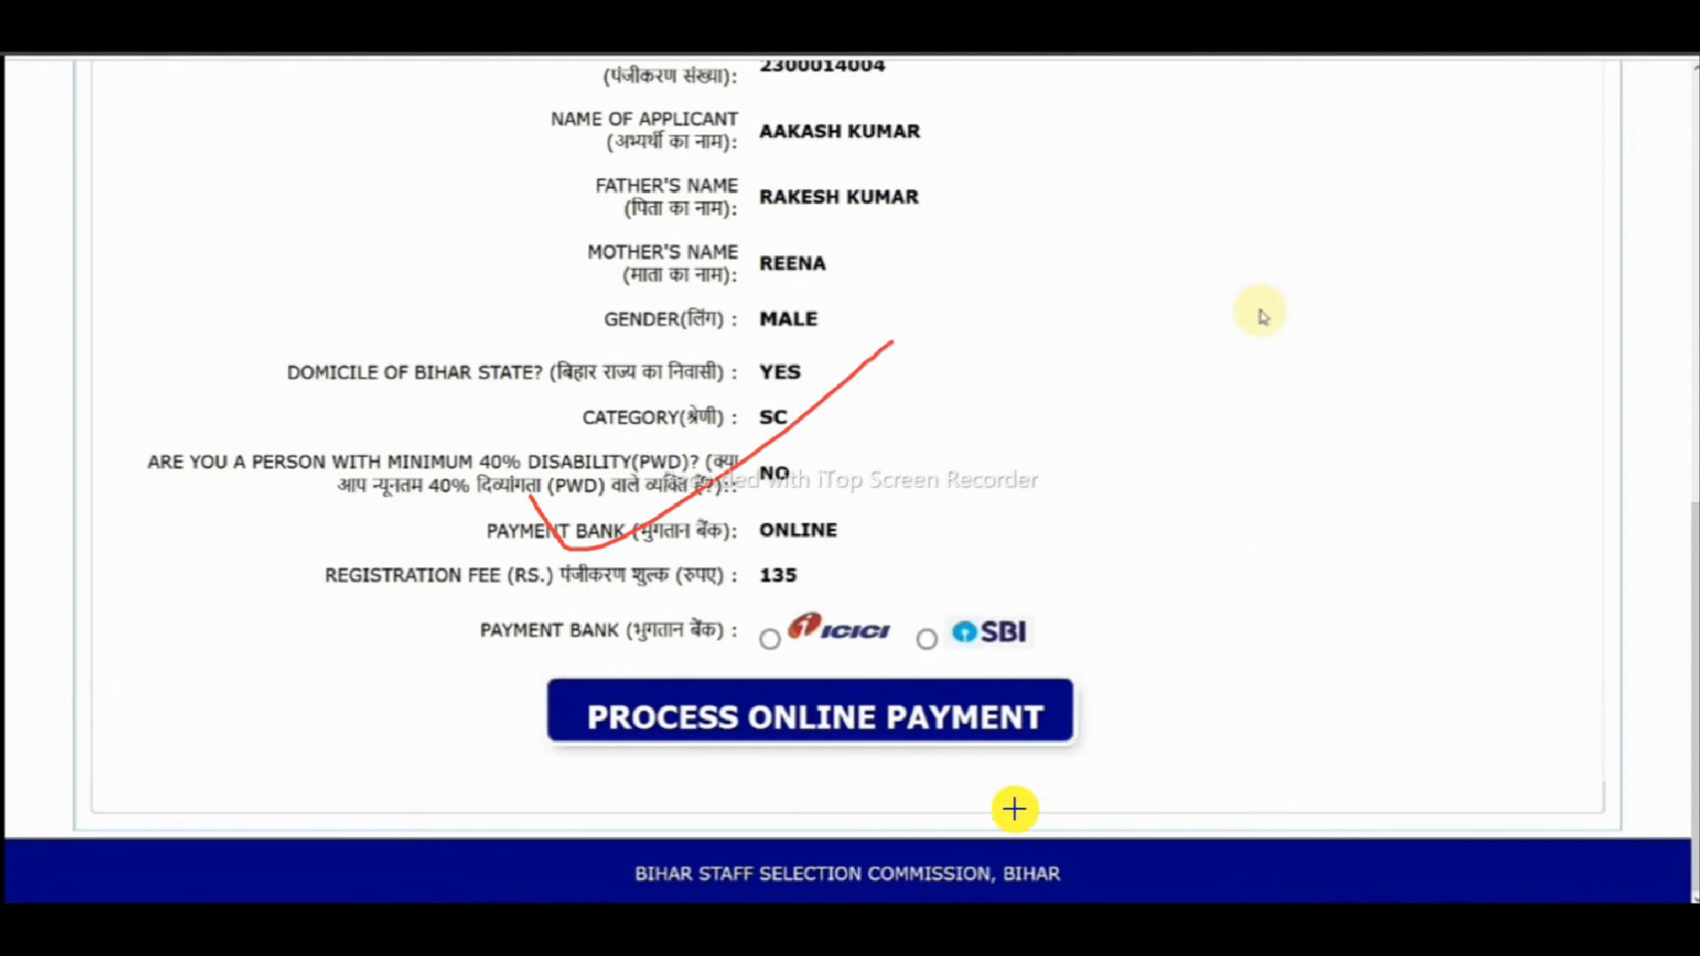
drag(455, 630, 550, 610)
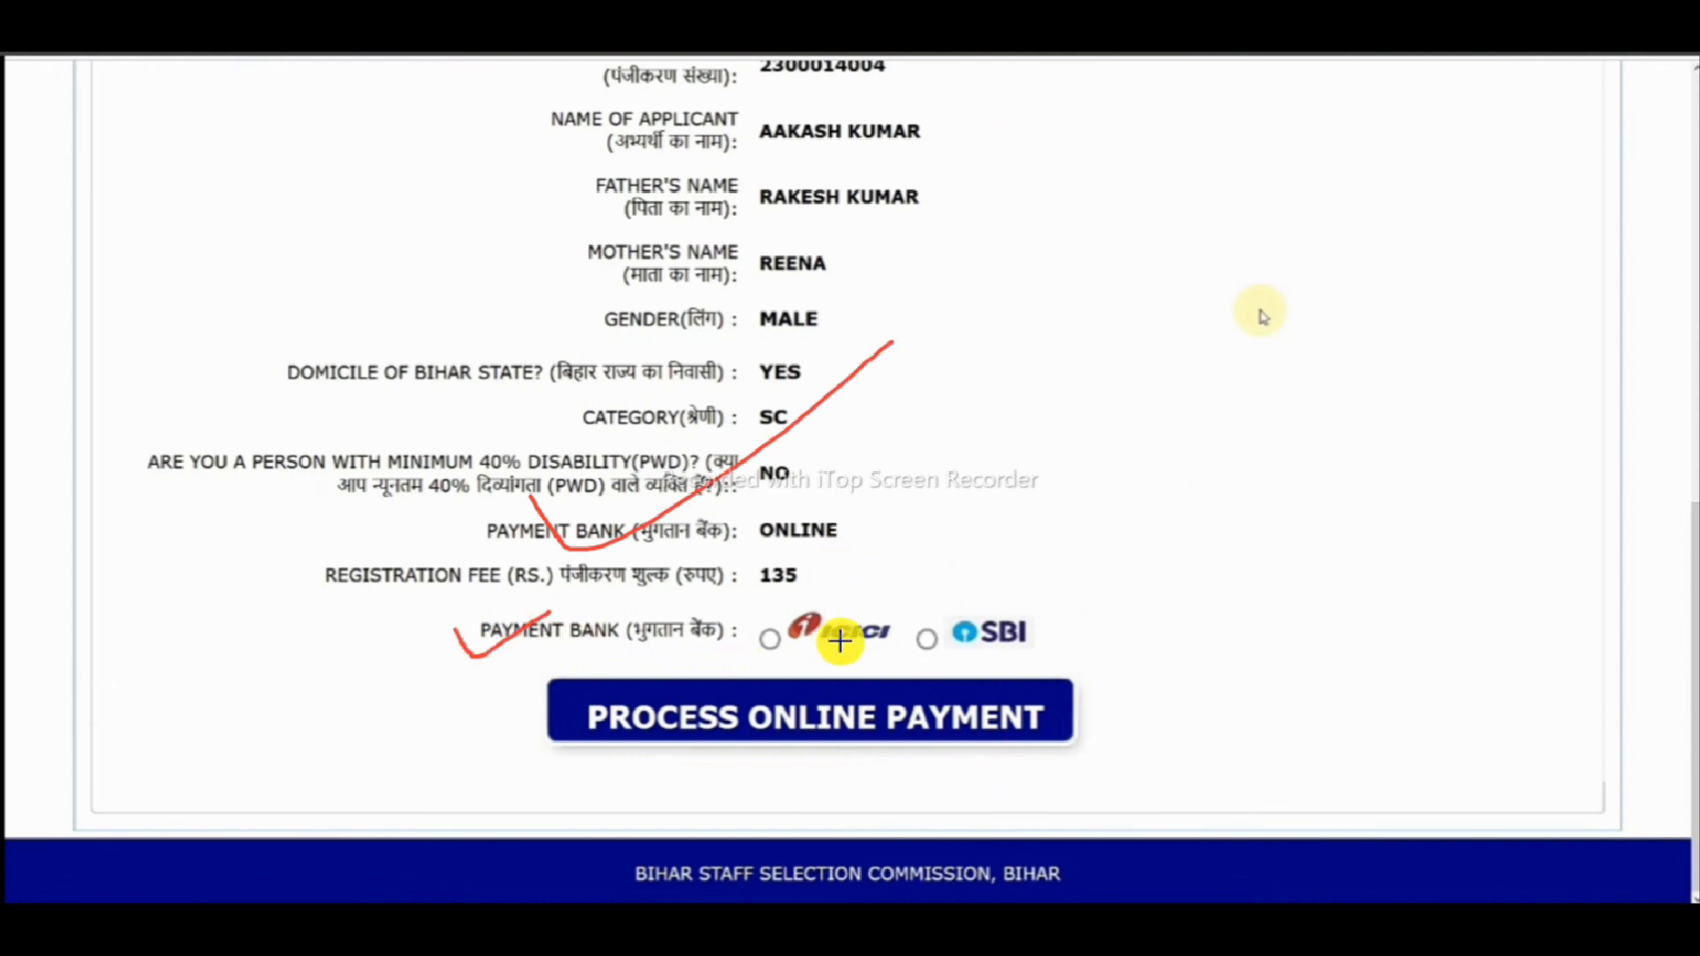
mouse_move(752, 630)
mouse_down()
mouse_move(792, 607)
mouse_move(775, 620)
mouse_up()
mouse_move(932, 626)
mouse_down()
mouse_move(918, 653)
mouse_move(935, 624)
mouse_up()
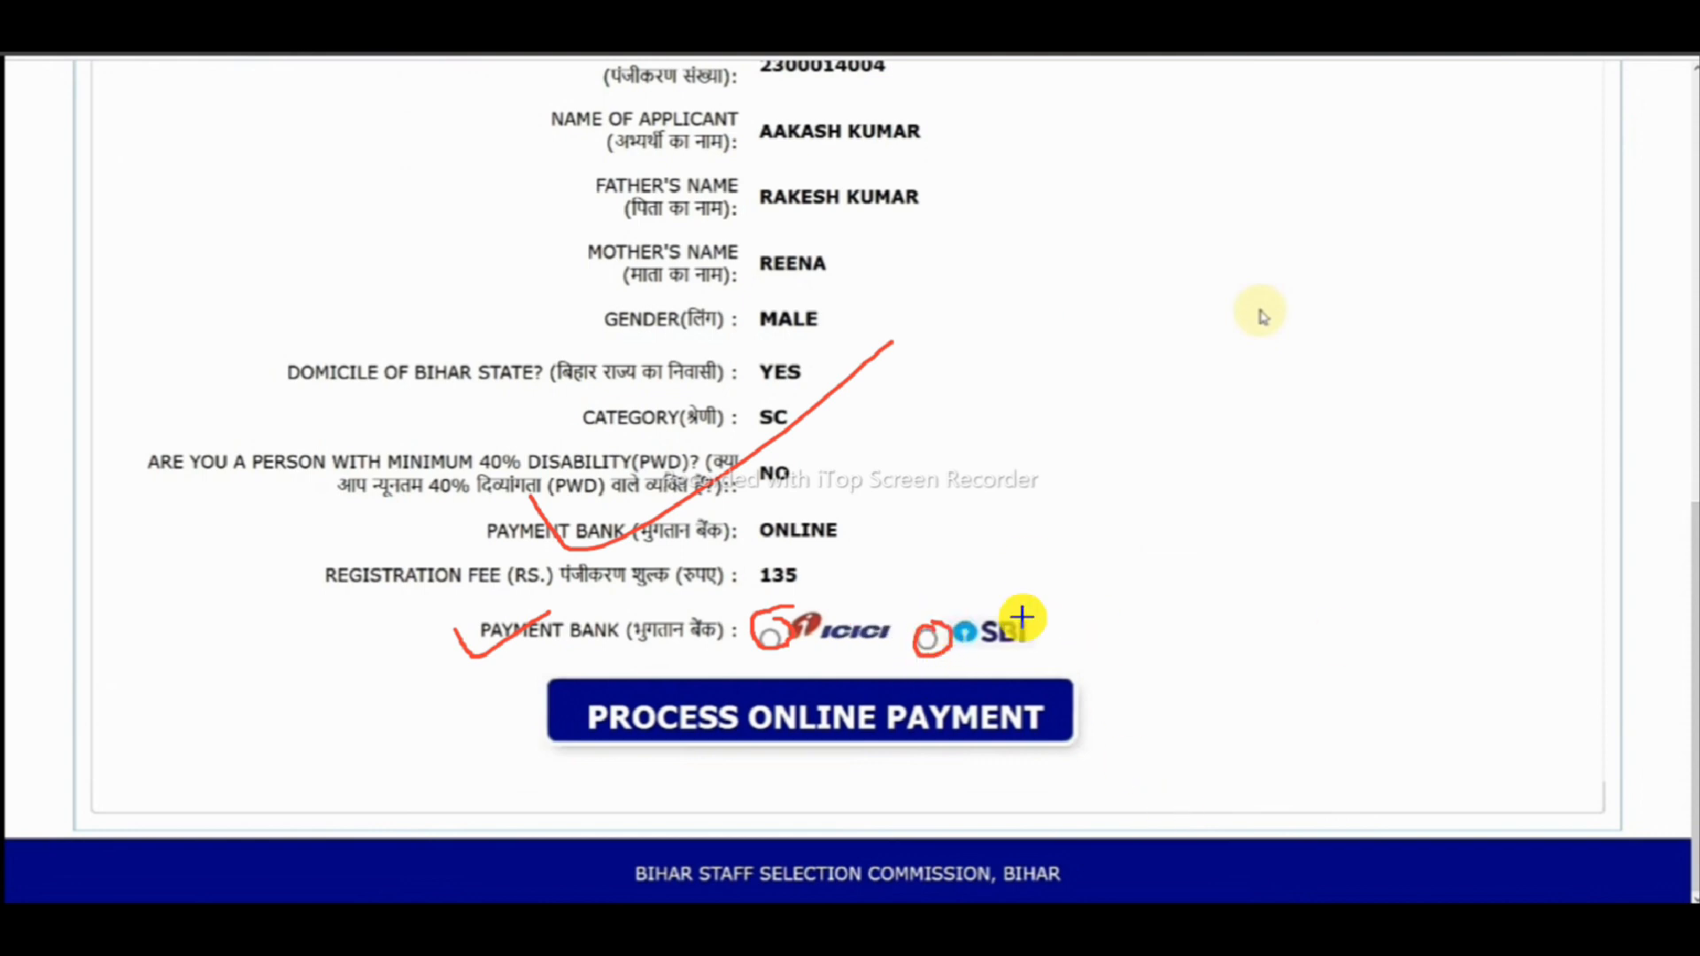
key(Escape)
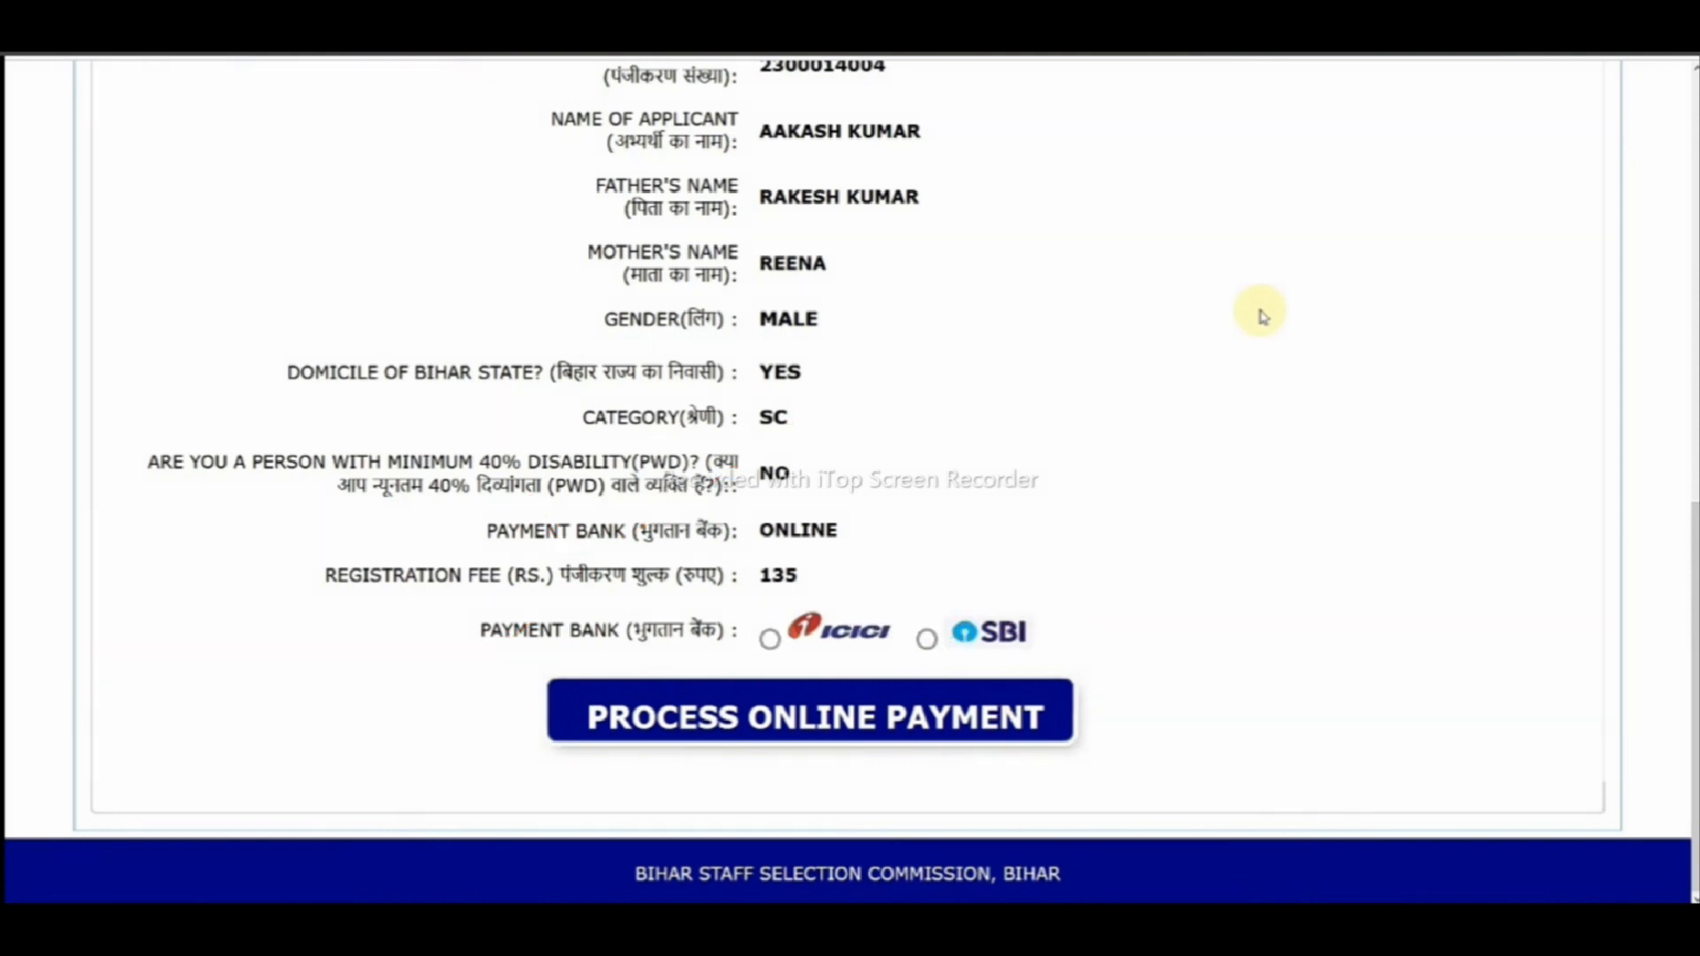
mouse_move(932, 617)
mouse_down()
mouse_move(915, 645)
mouse_move(950, 626)
mouse_move(929, 618)
mouse_up()
key(Escape)
drag(883, 719, 1040, 670)
key(Escape)
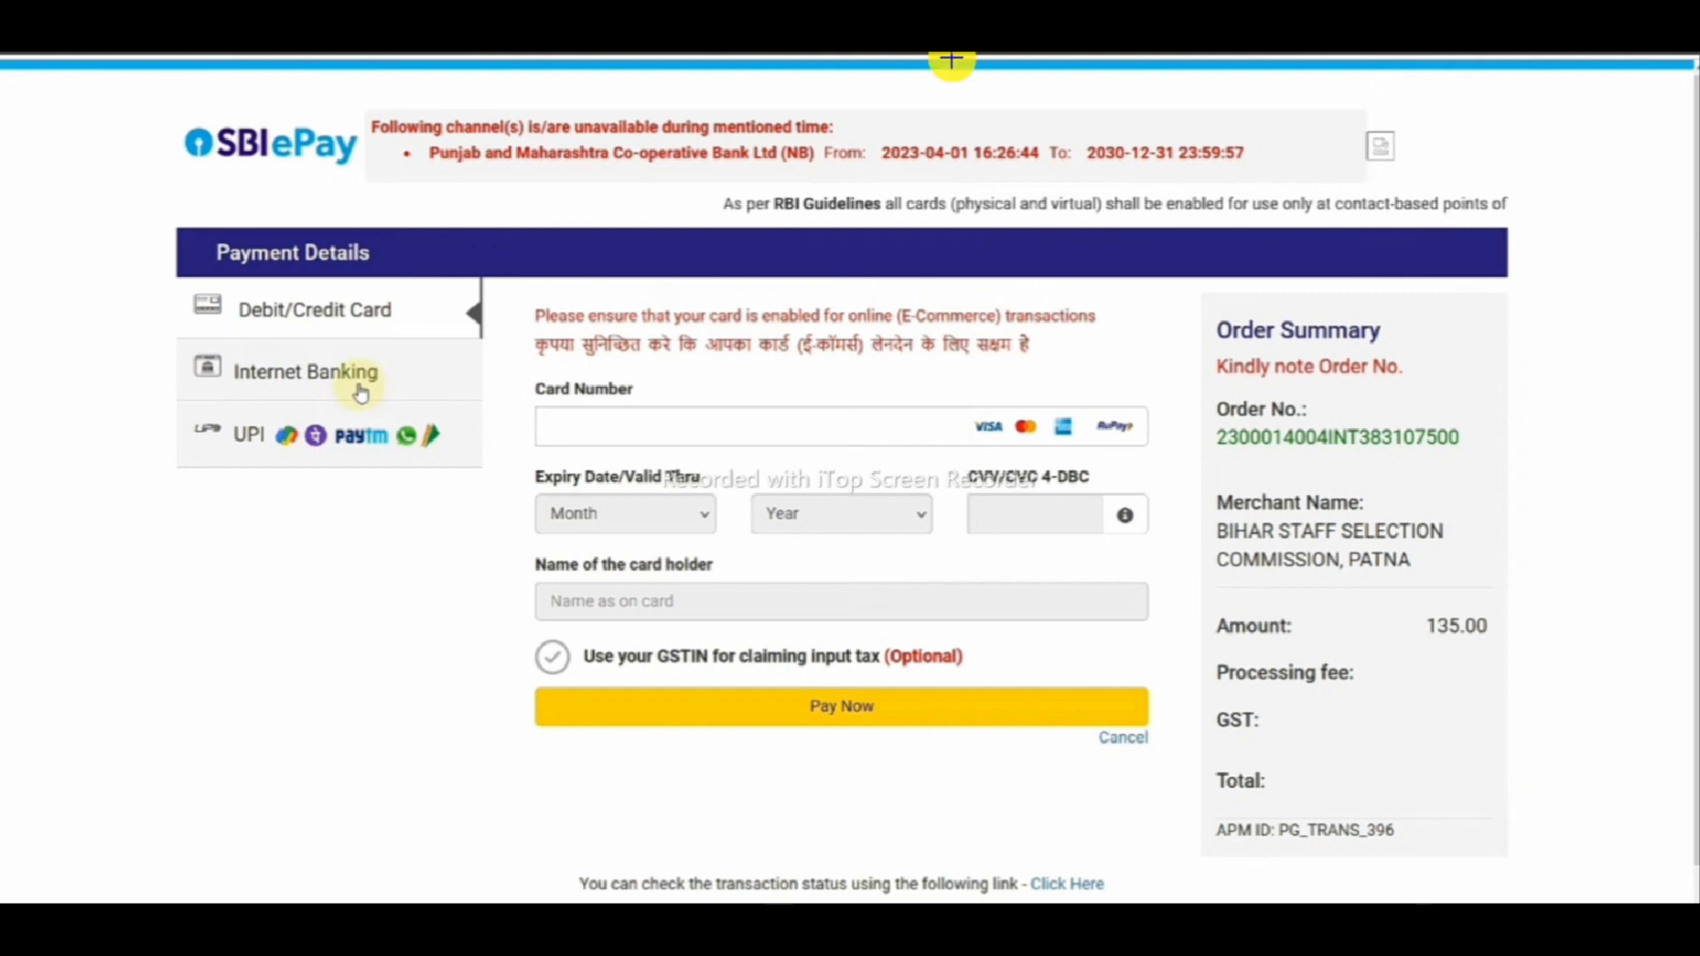
- Pay the 135.00 fee on SBIePay and return to BSSC with payment confirmed
mouse_move(168, 320)
mouse_down()
mouse_move(216, 395)
mouse_move(549, 232)
mouse_up()
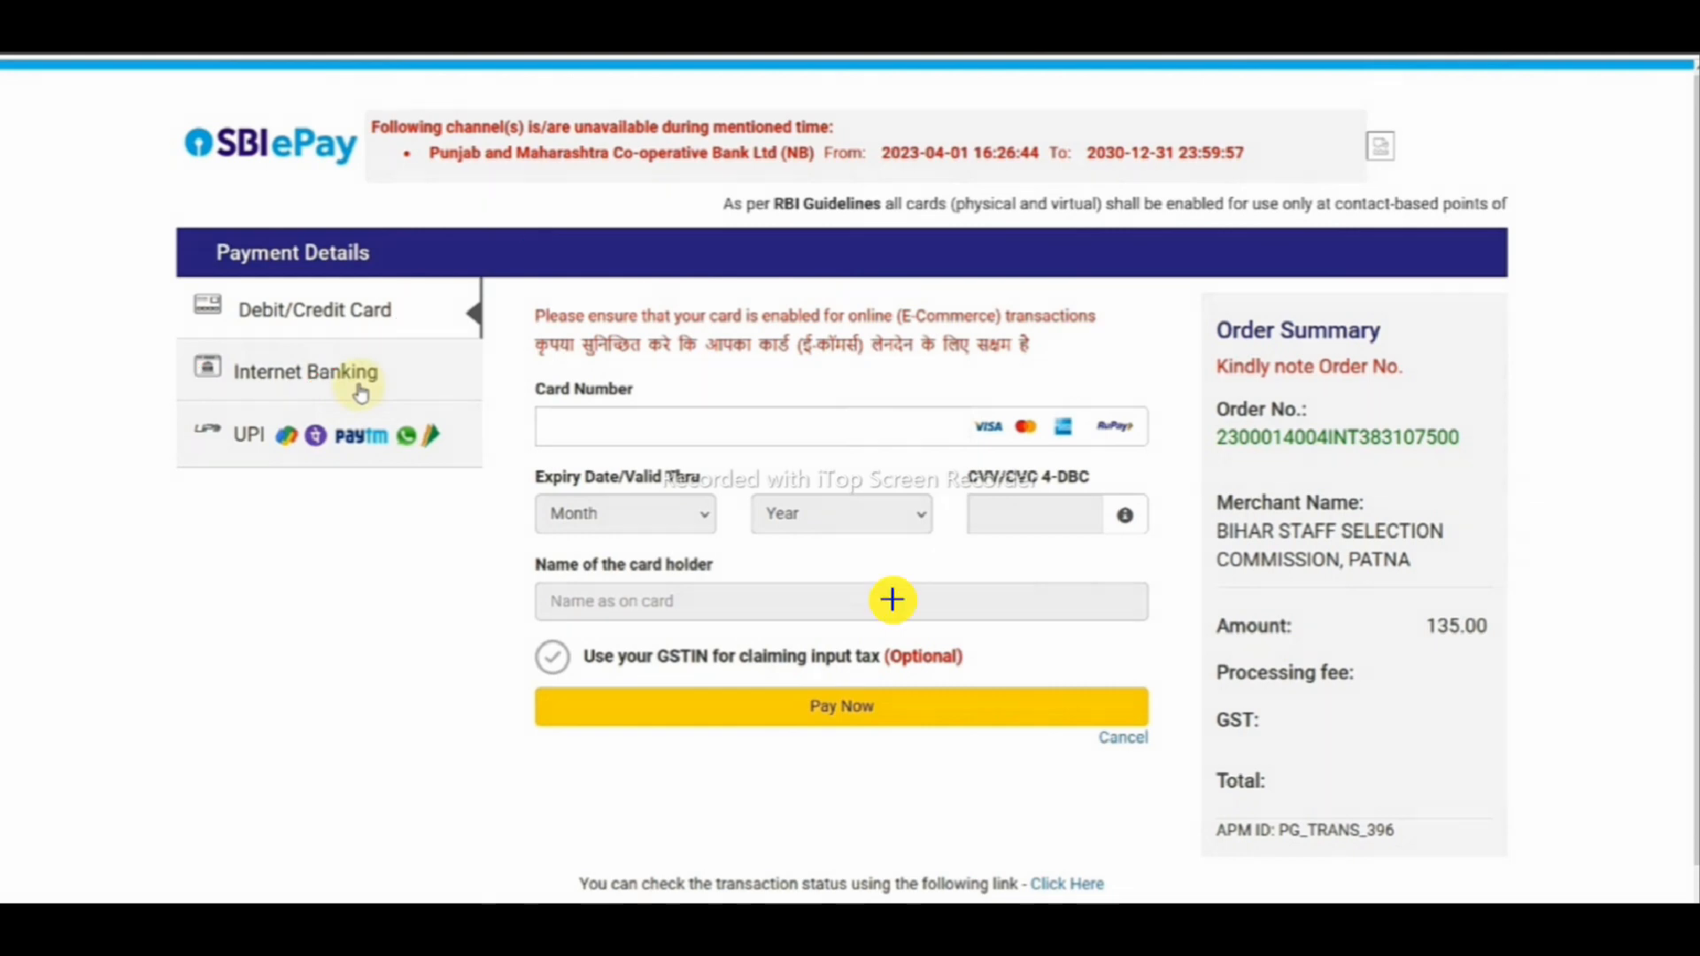
drag(337, 317, 429, 271)
drag(375, 375, 467, 341)
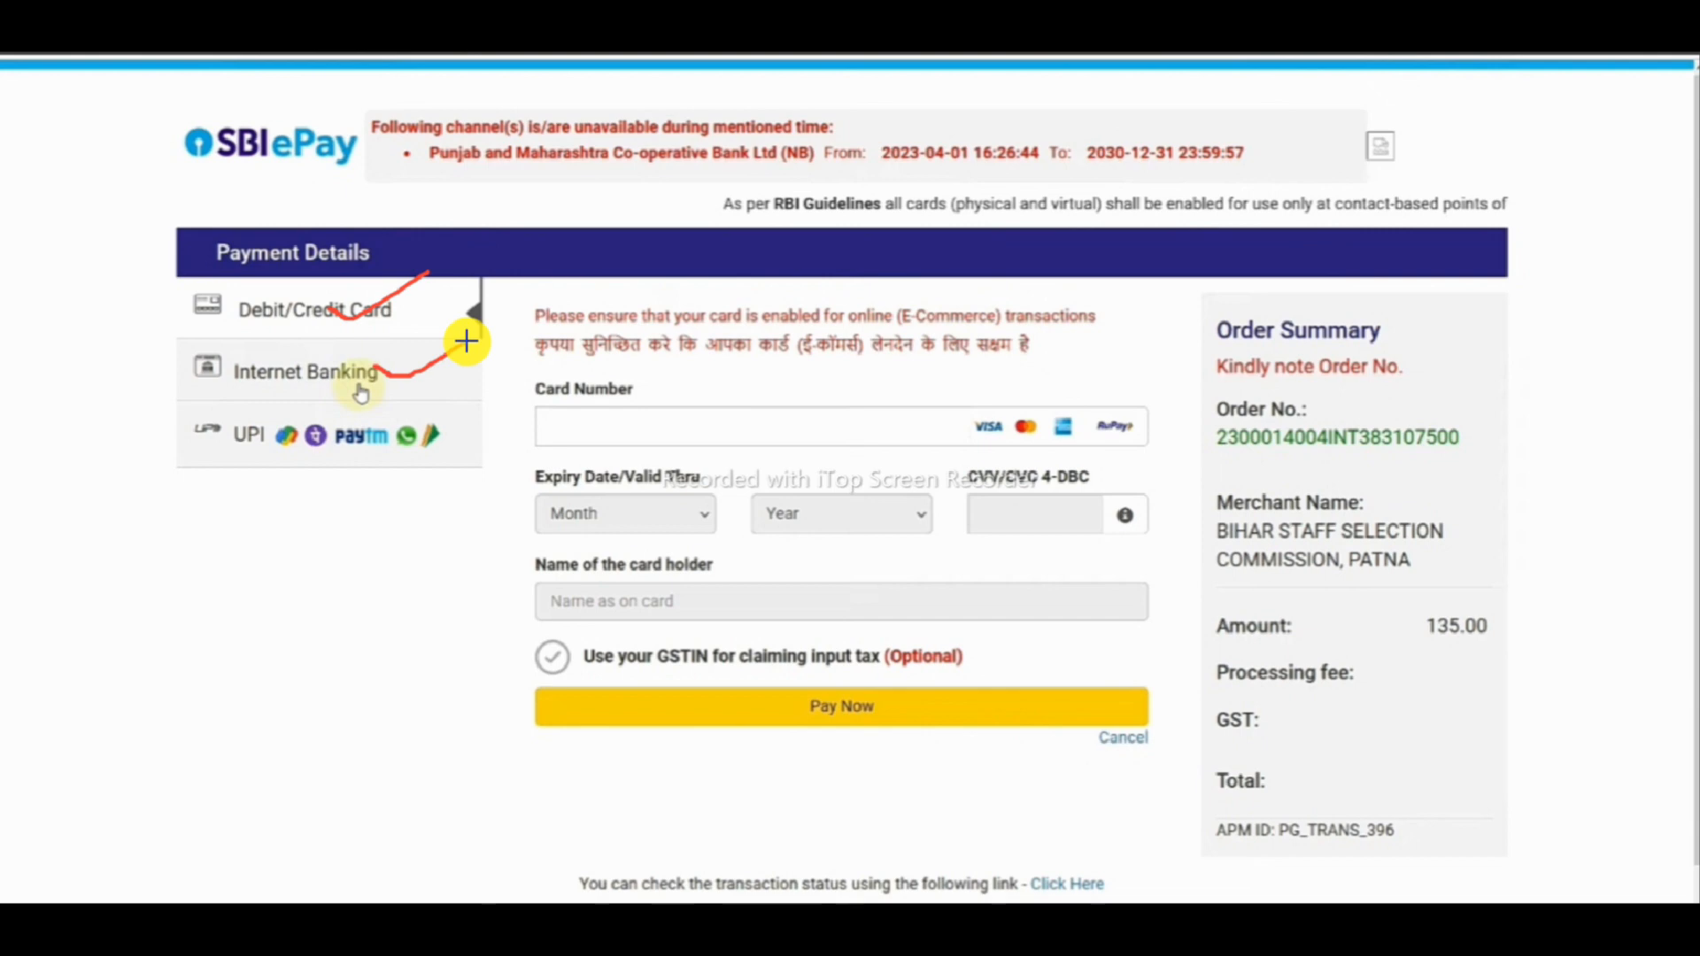
drag(329, 459, 401, 455)
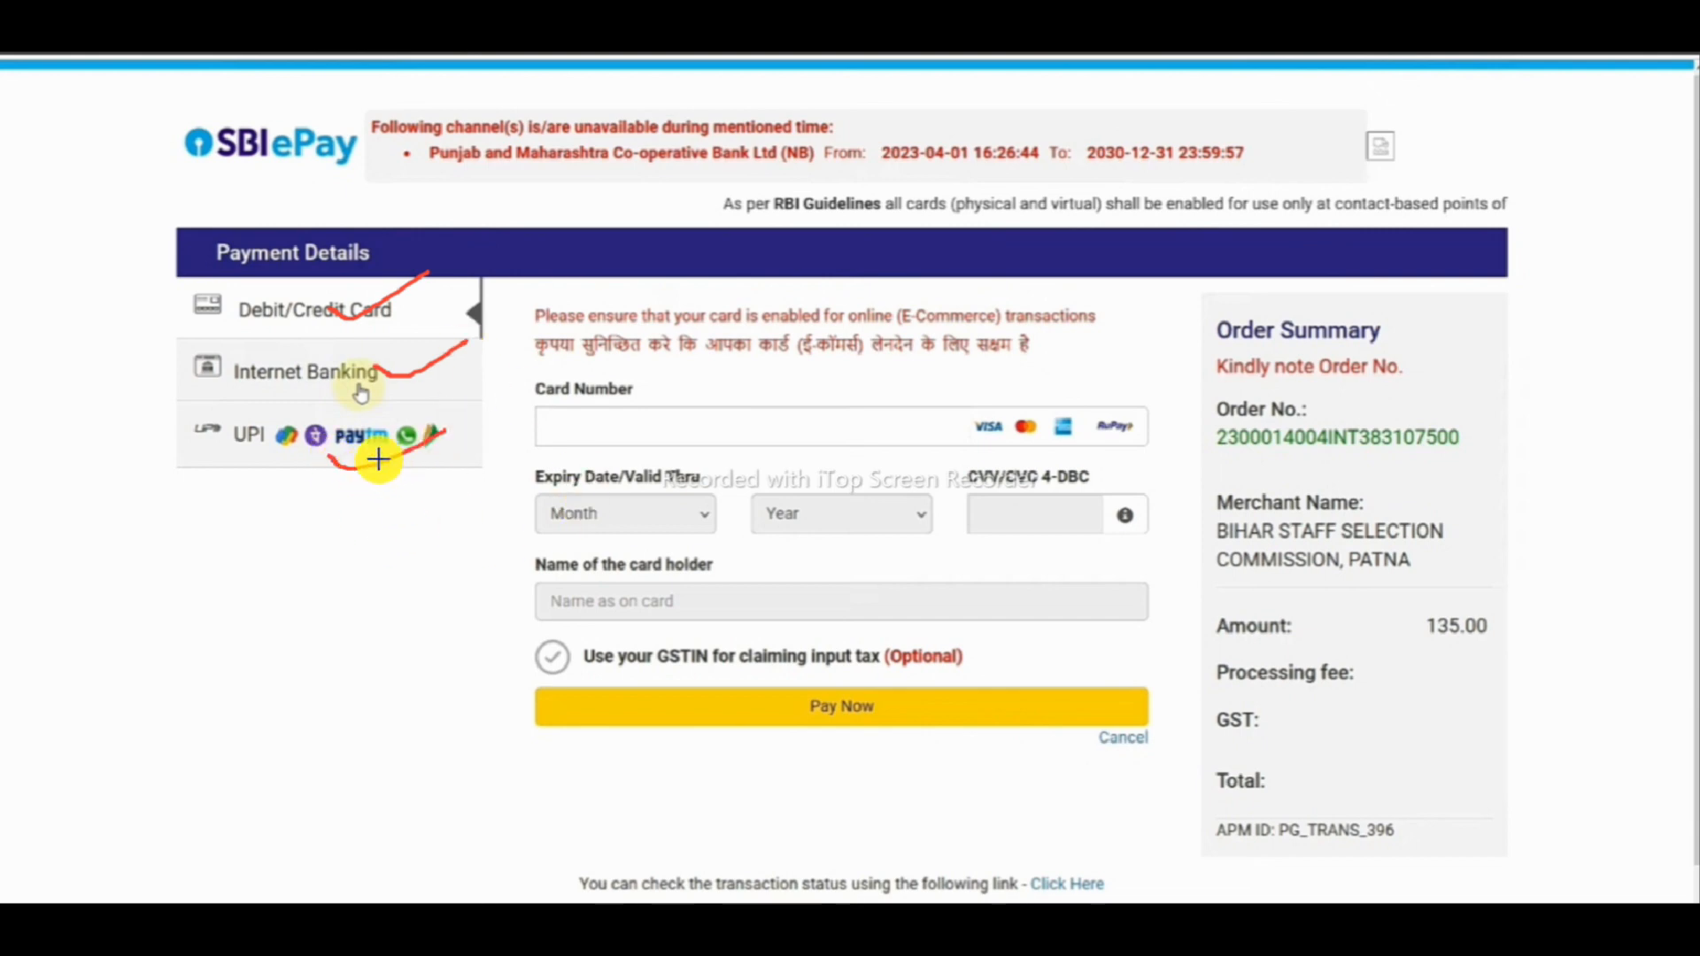
drag(284, 448, 353, 414)
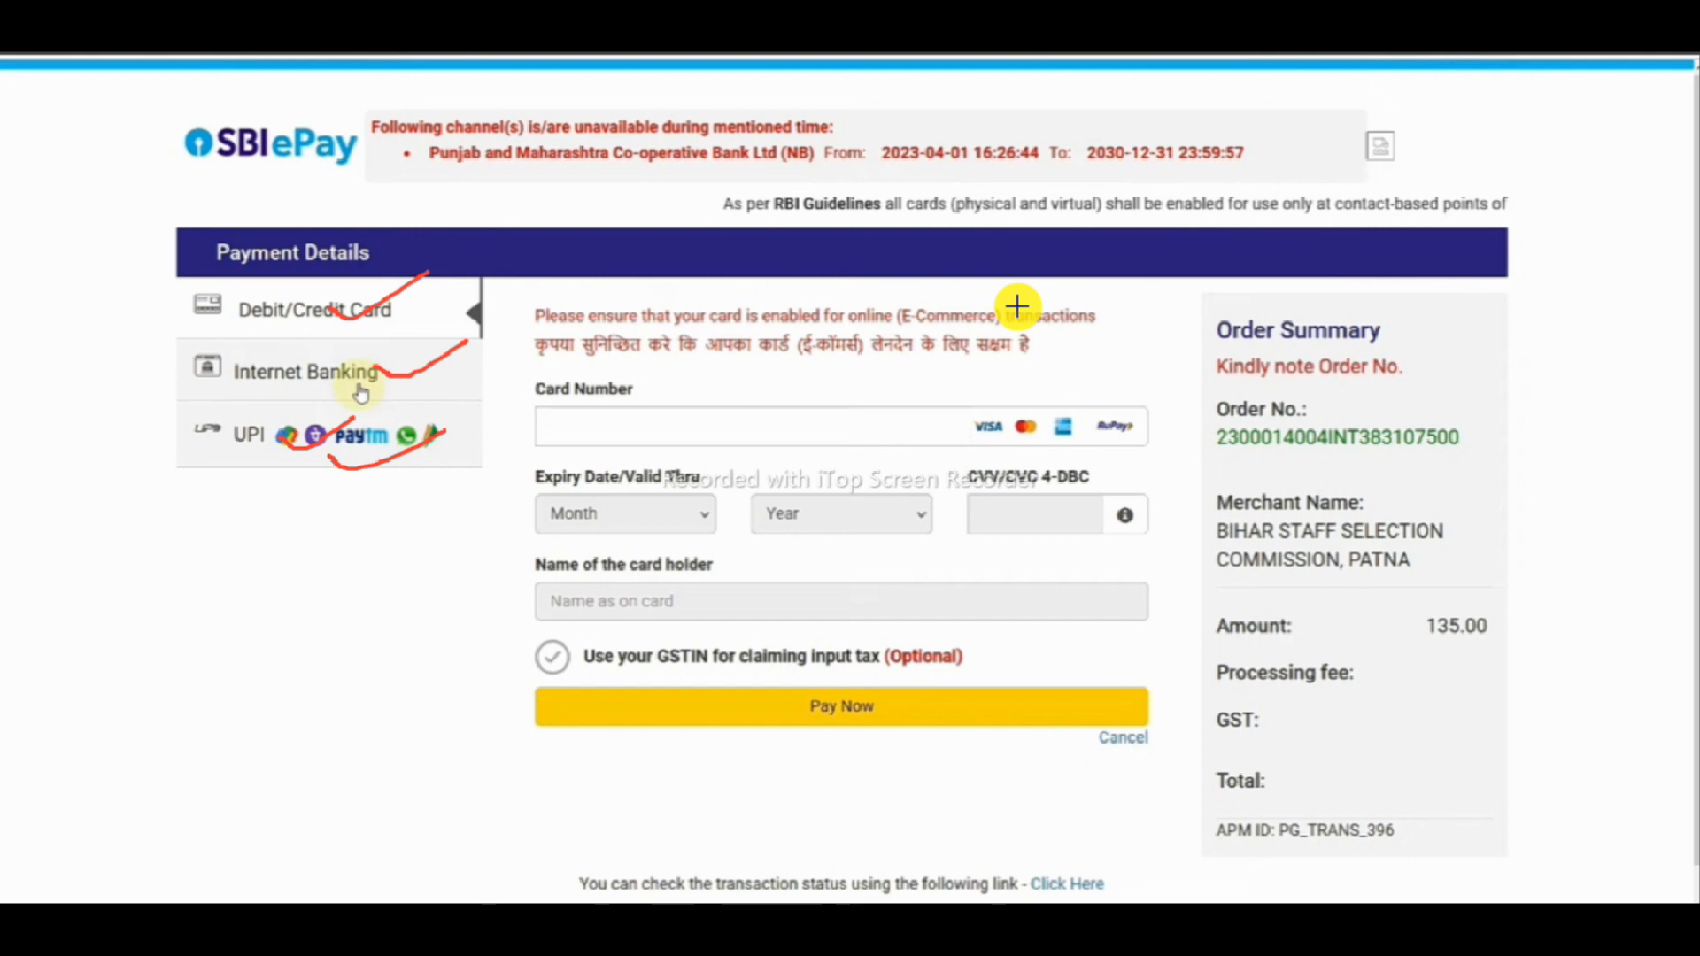
key(Escape)
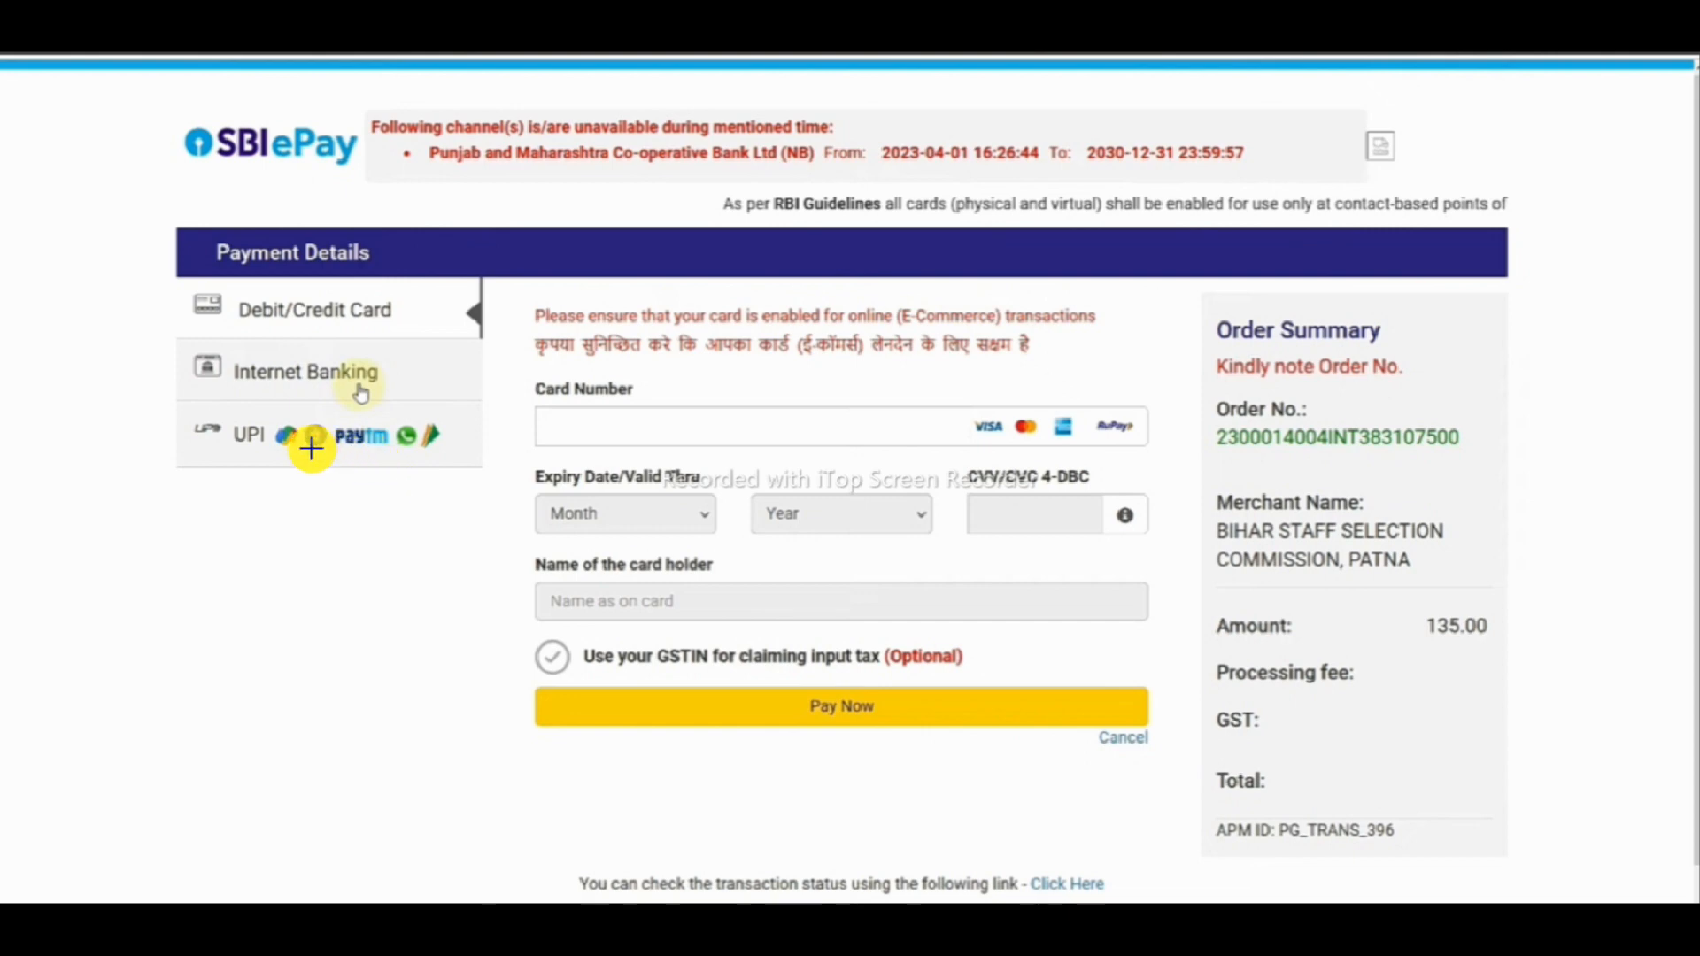
drag(310, 449, 390, 428)
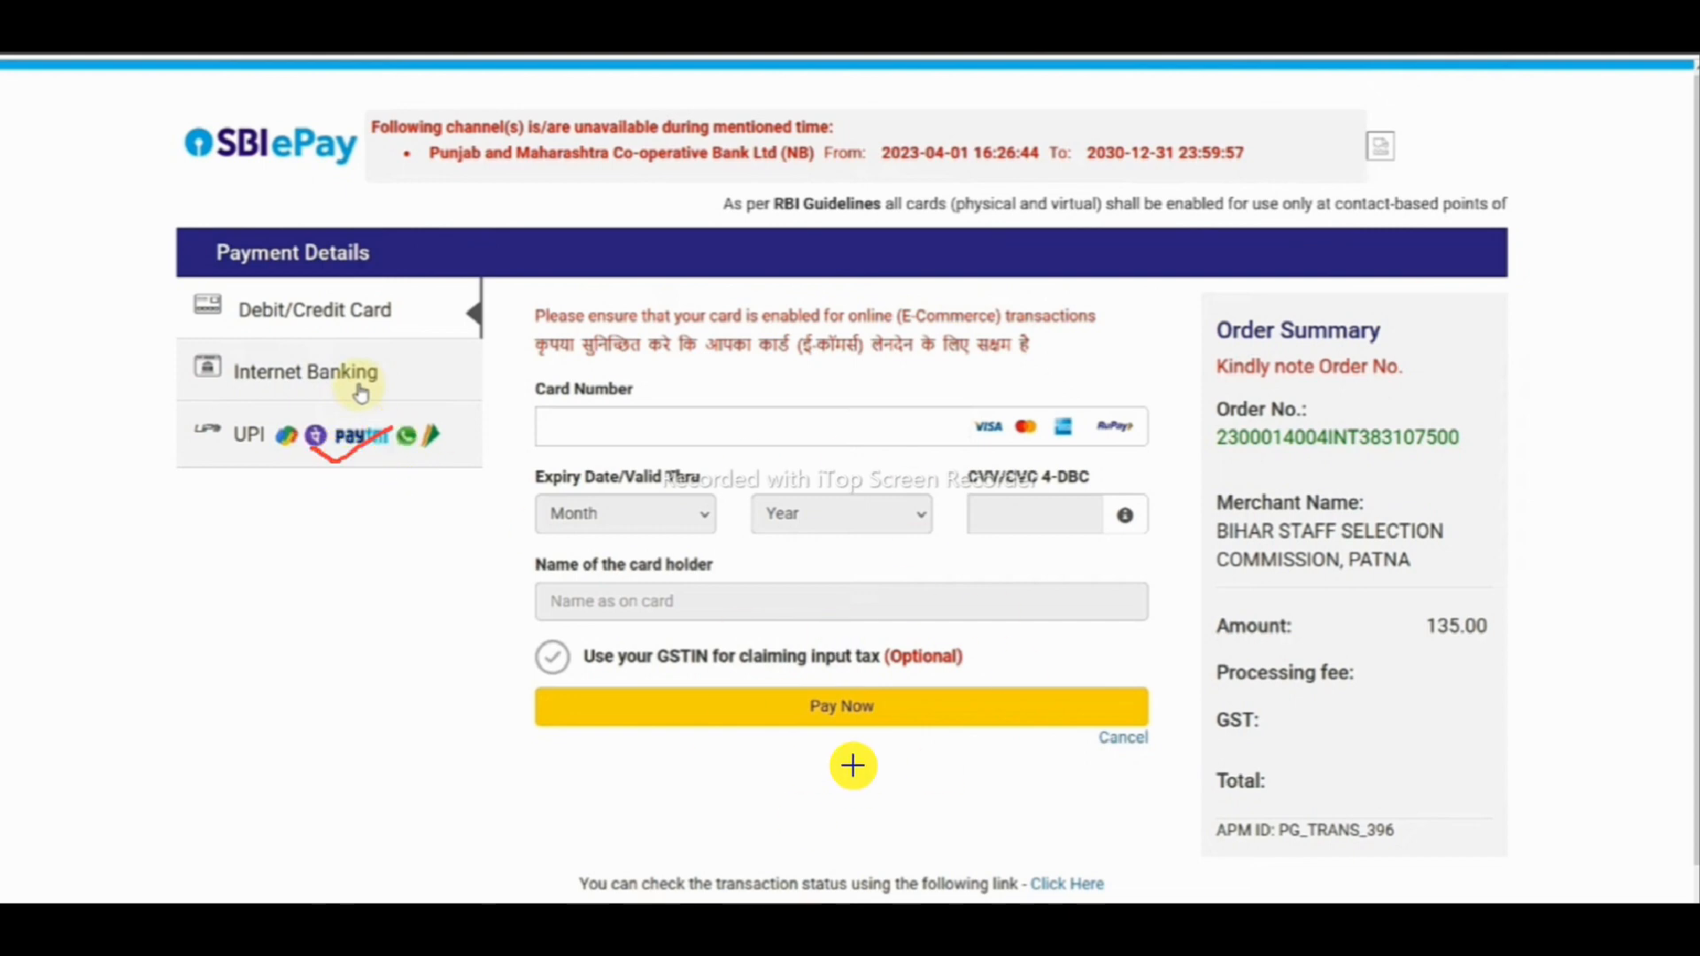
drag(802, 726, 956, 652)
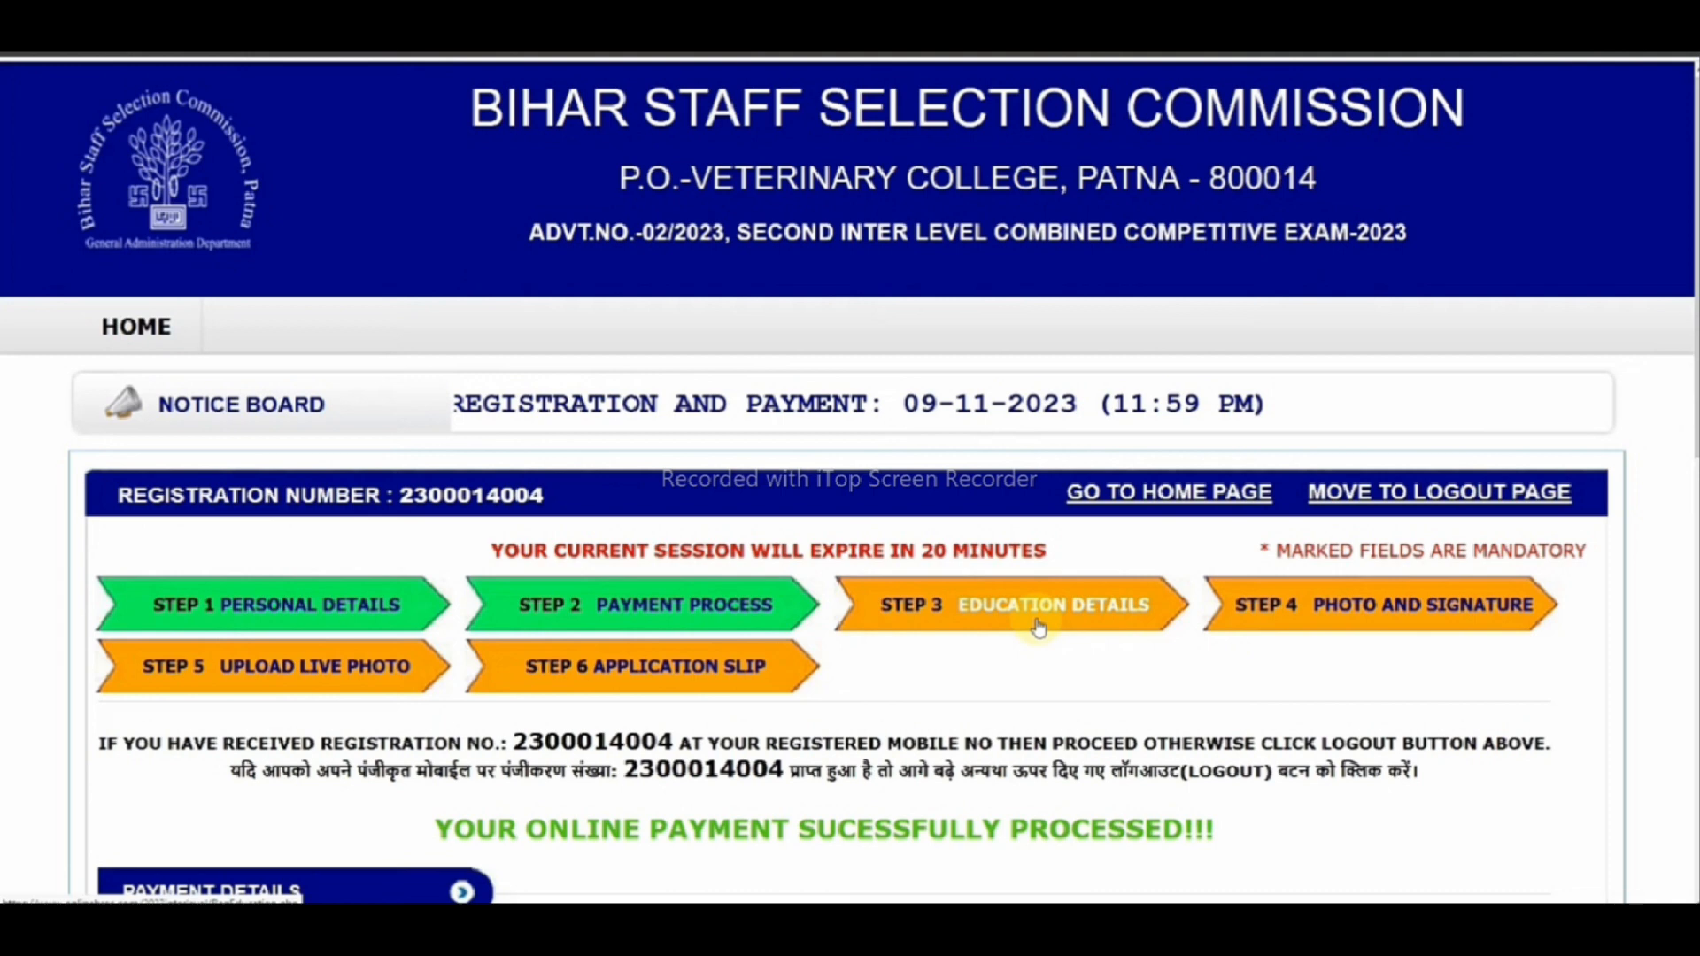
- Proceed from the payment confirmation to the Step 3 Education Details form
drag(666, 611, 781, 569)
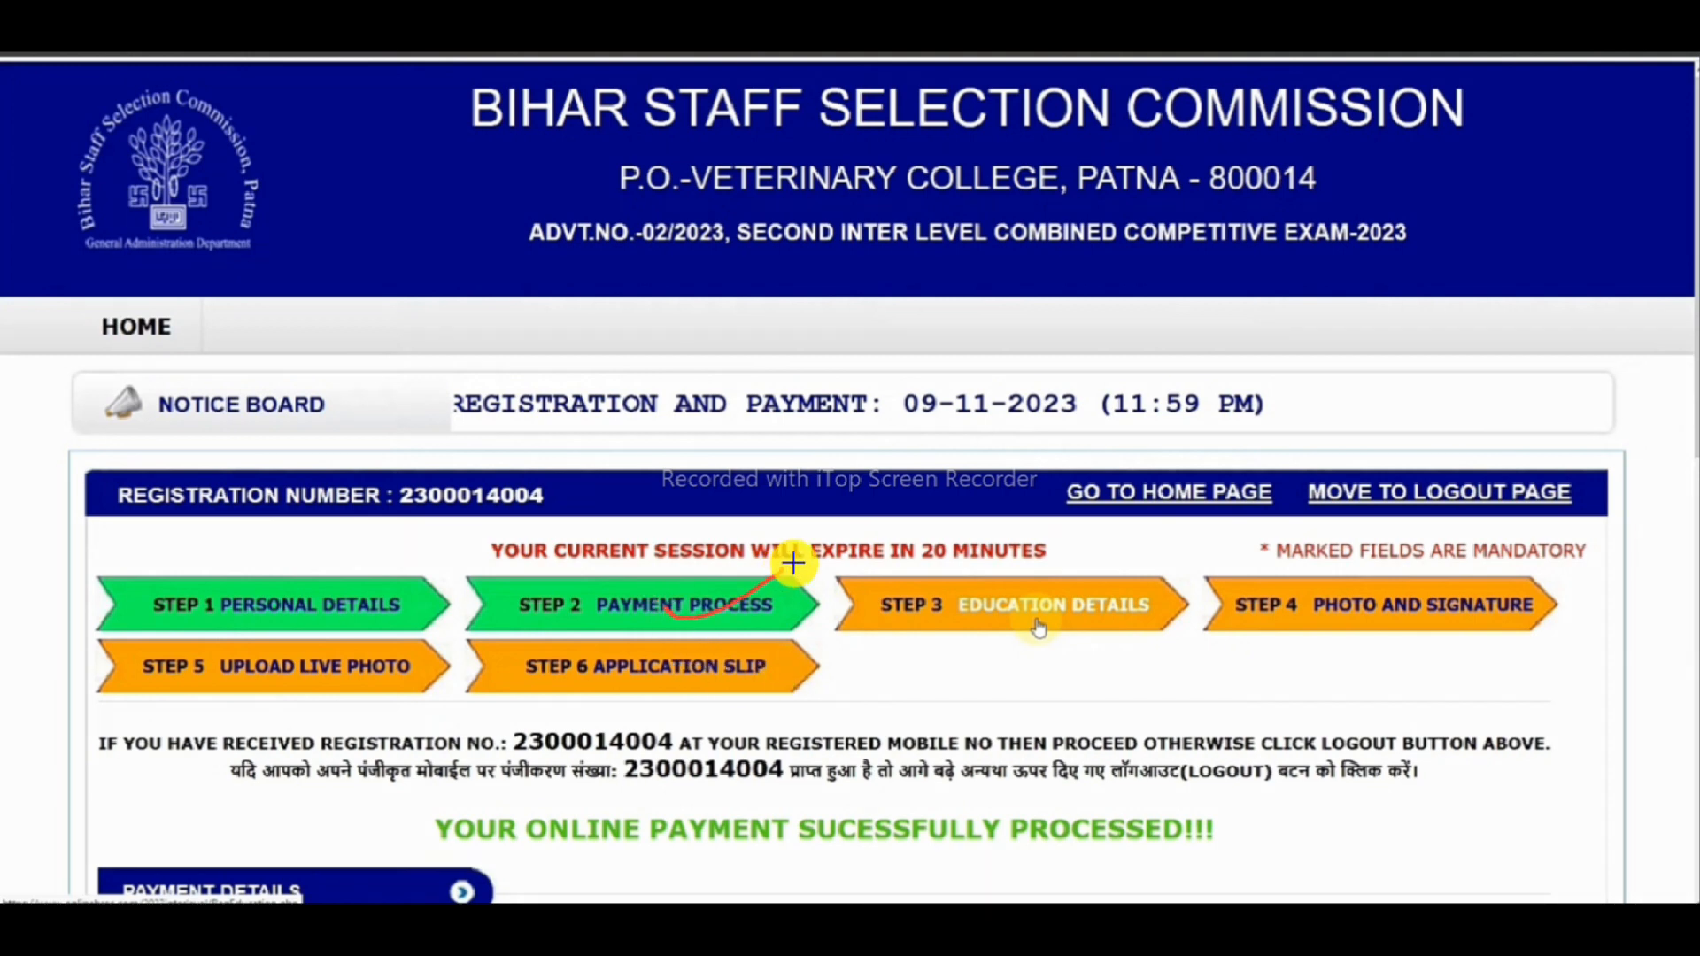
mouse_move(424, 806)
mouse_down()
mouse_move(448, 872)
mouse_move(1044, 870)
mouse_move(1214, 815)
mouse_move(433, 809)
mouse_up()
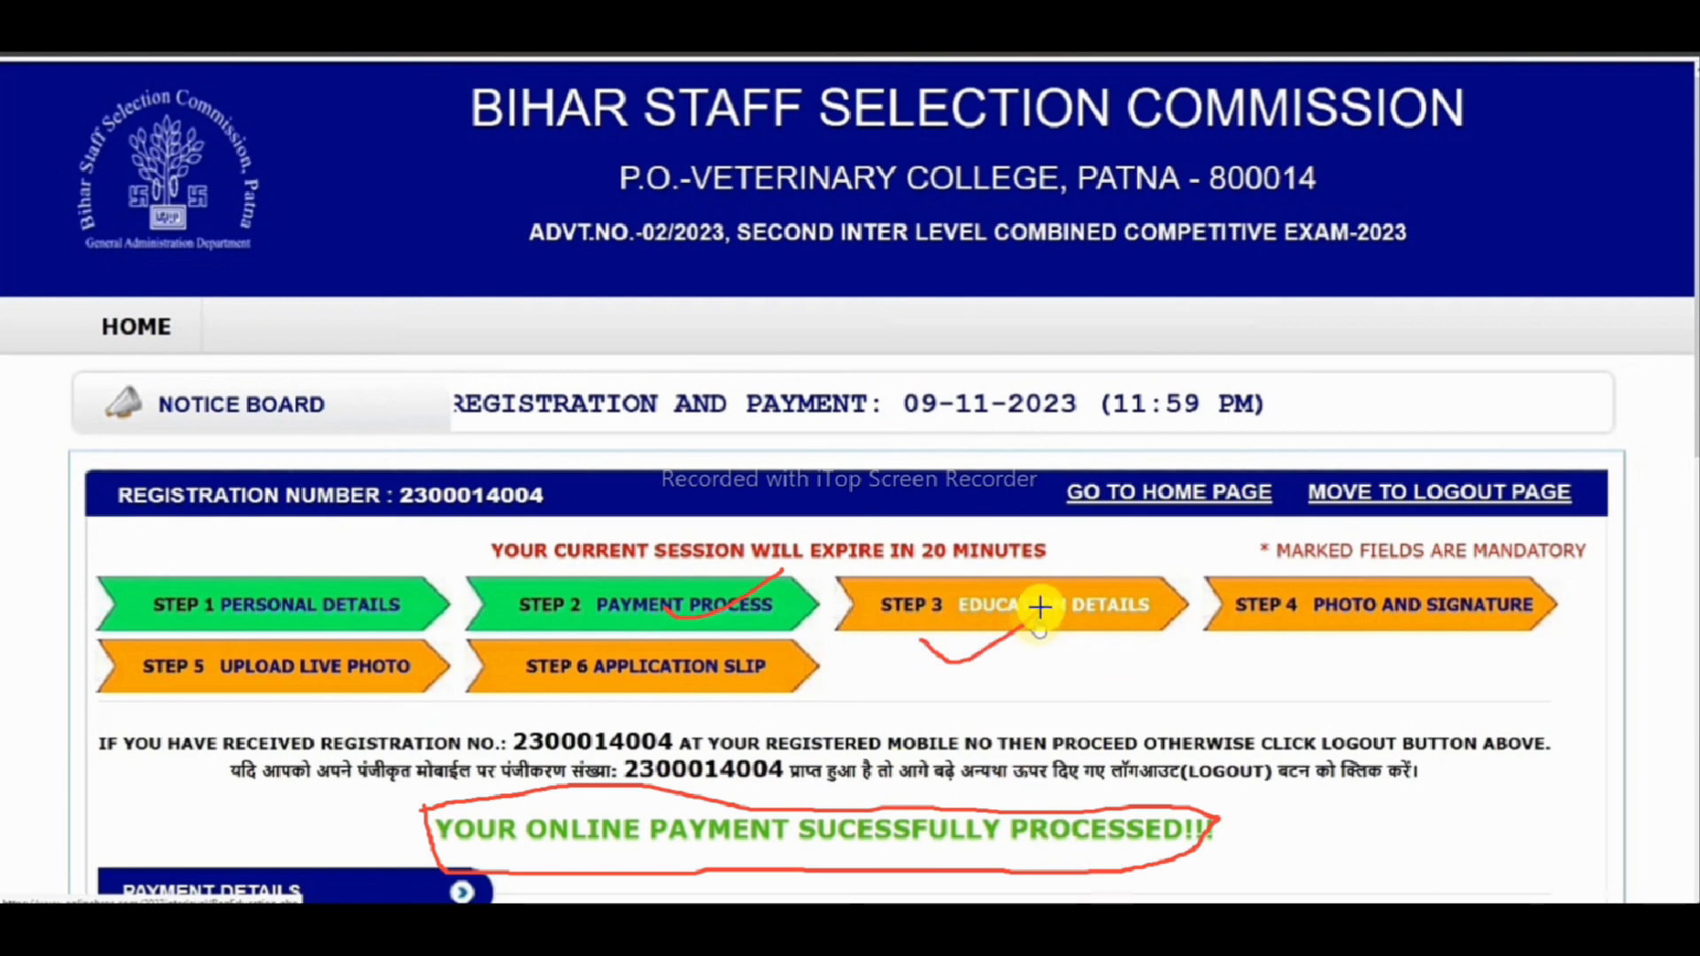
mouse_move(921, 639)
mouse_down()
mouse_move(971, 664)
mouse_move(1041, 609)
mouse_up()
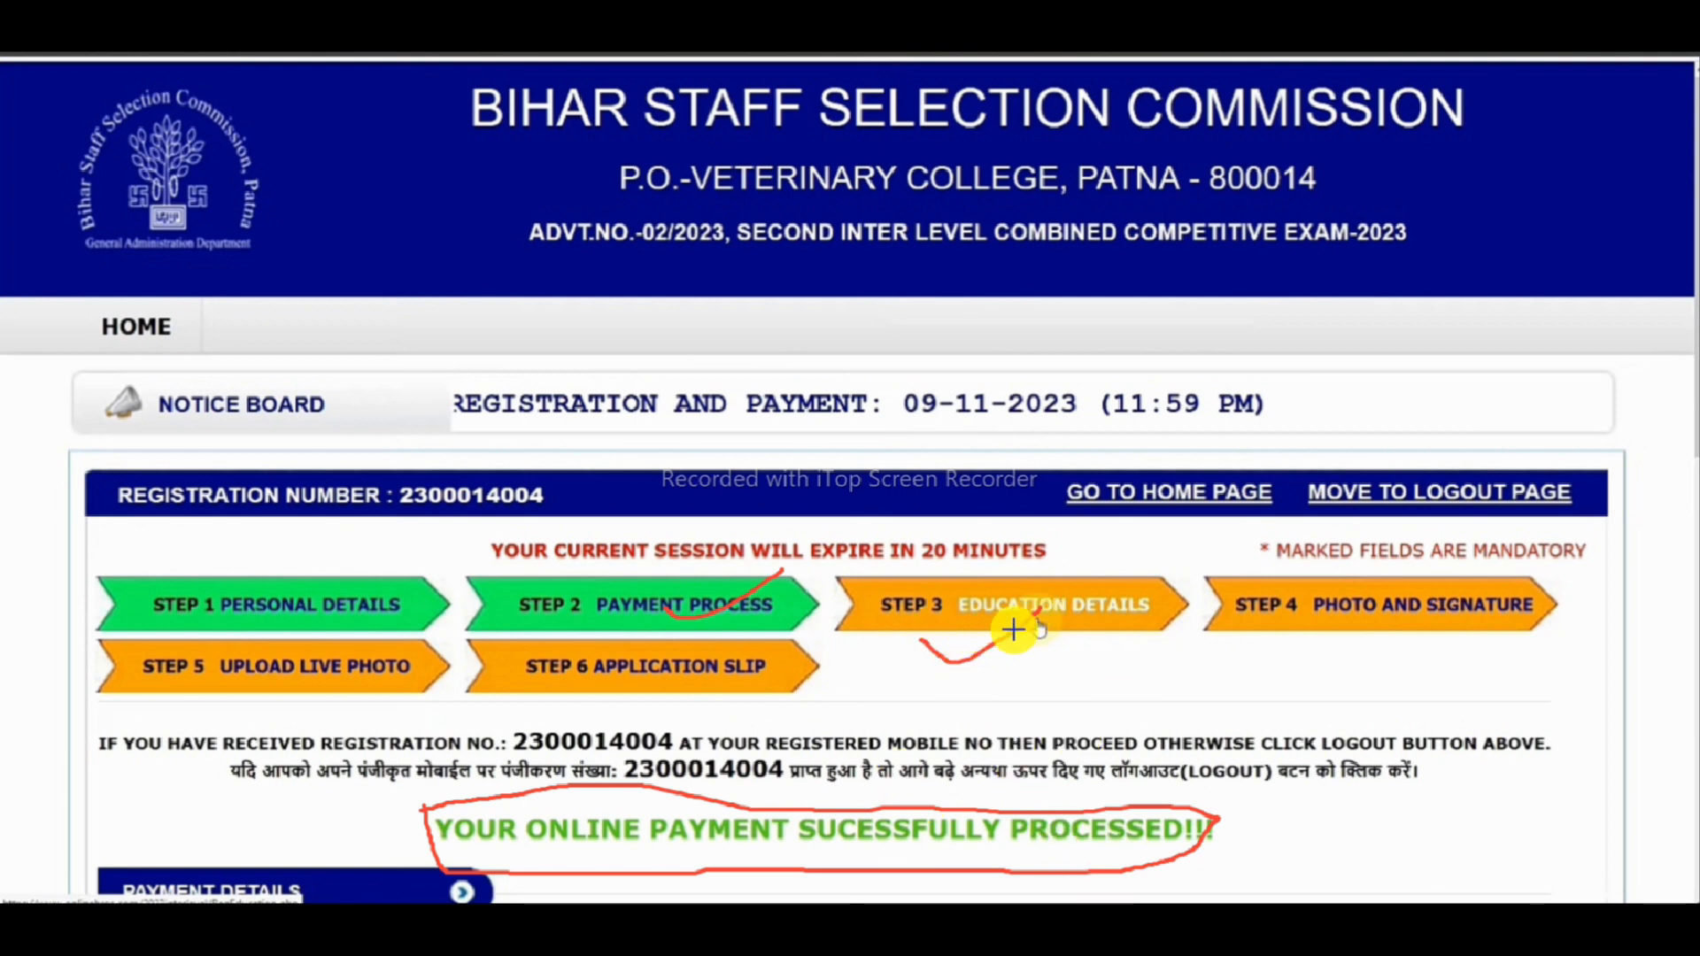
key(Escape)
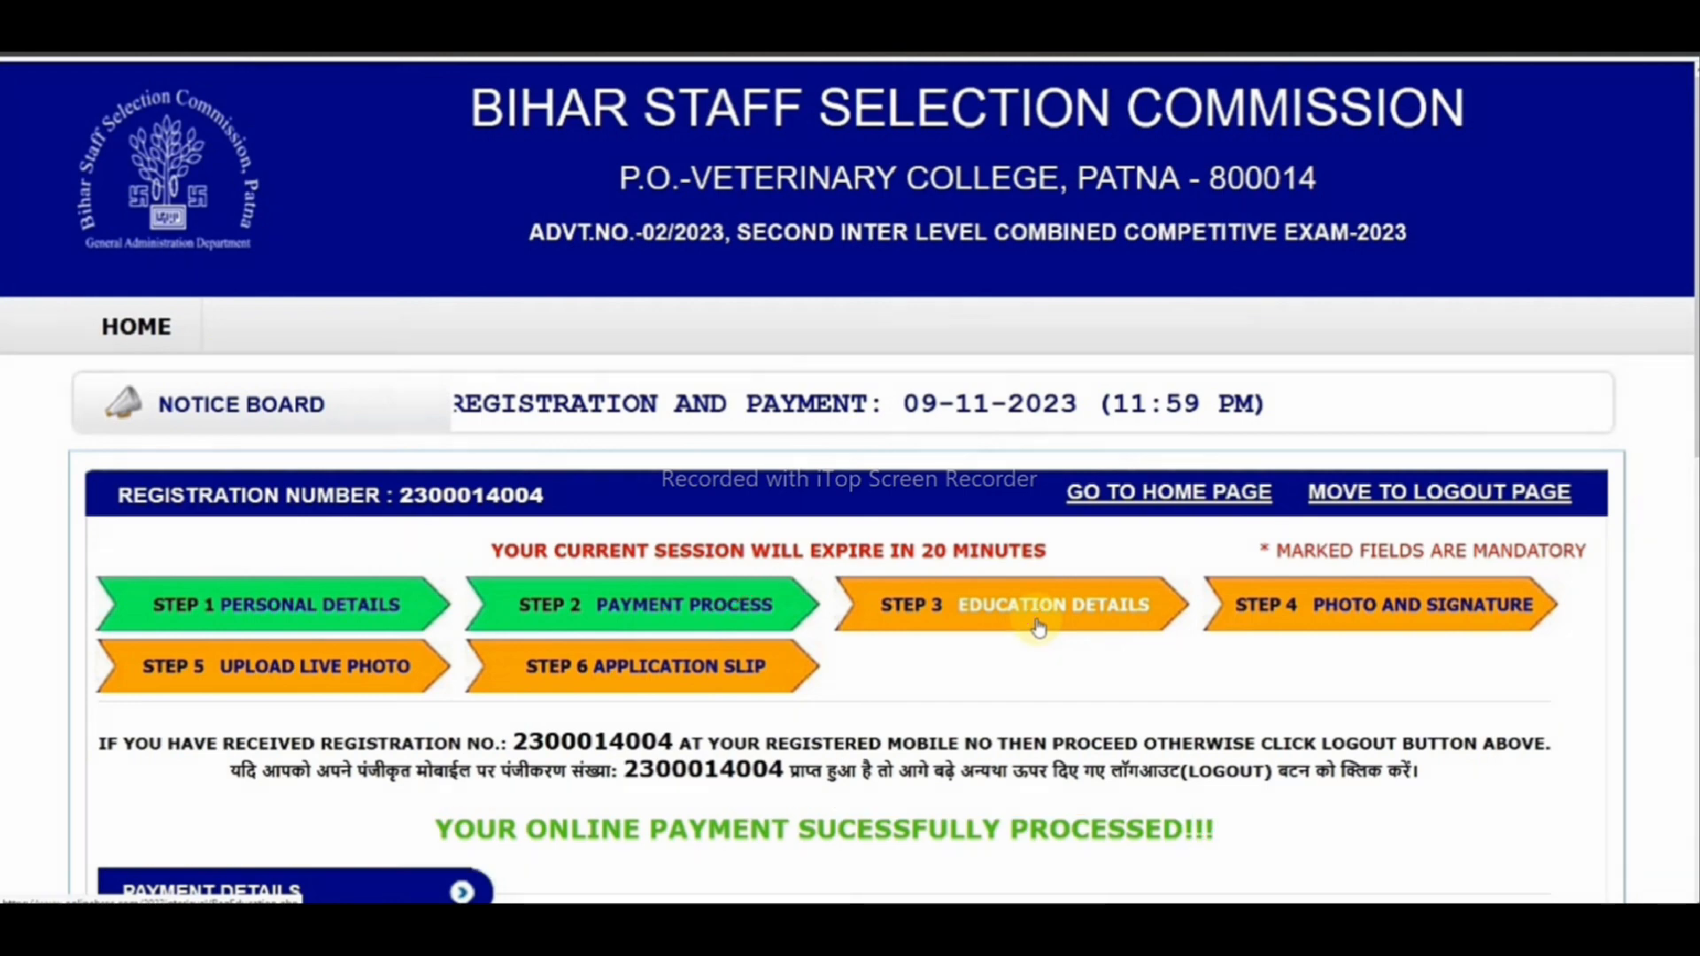
click(1039, 627)
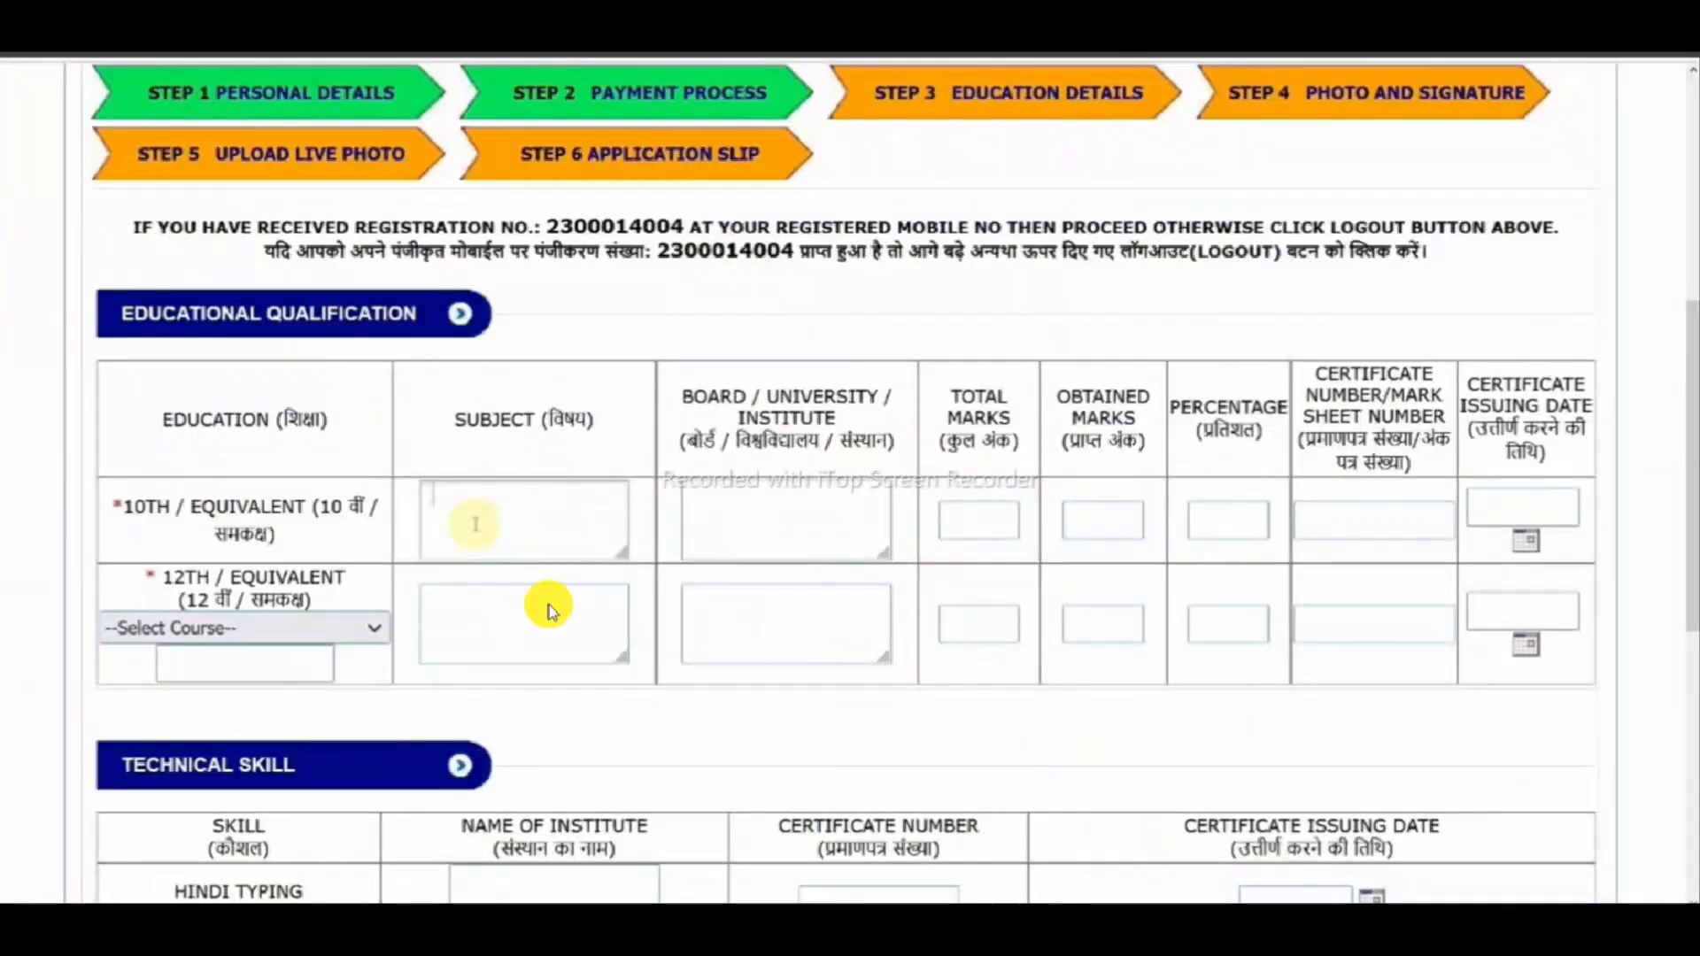
click(475, 524)
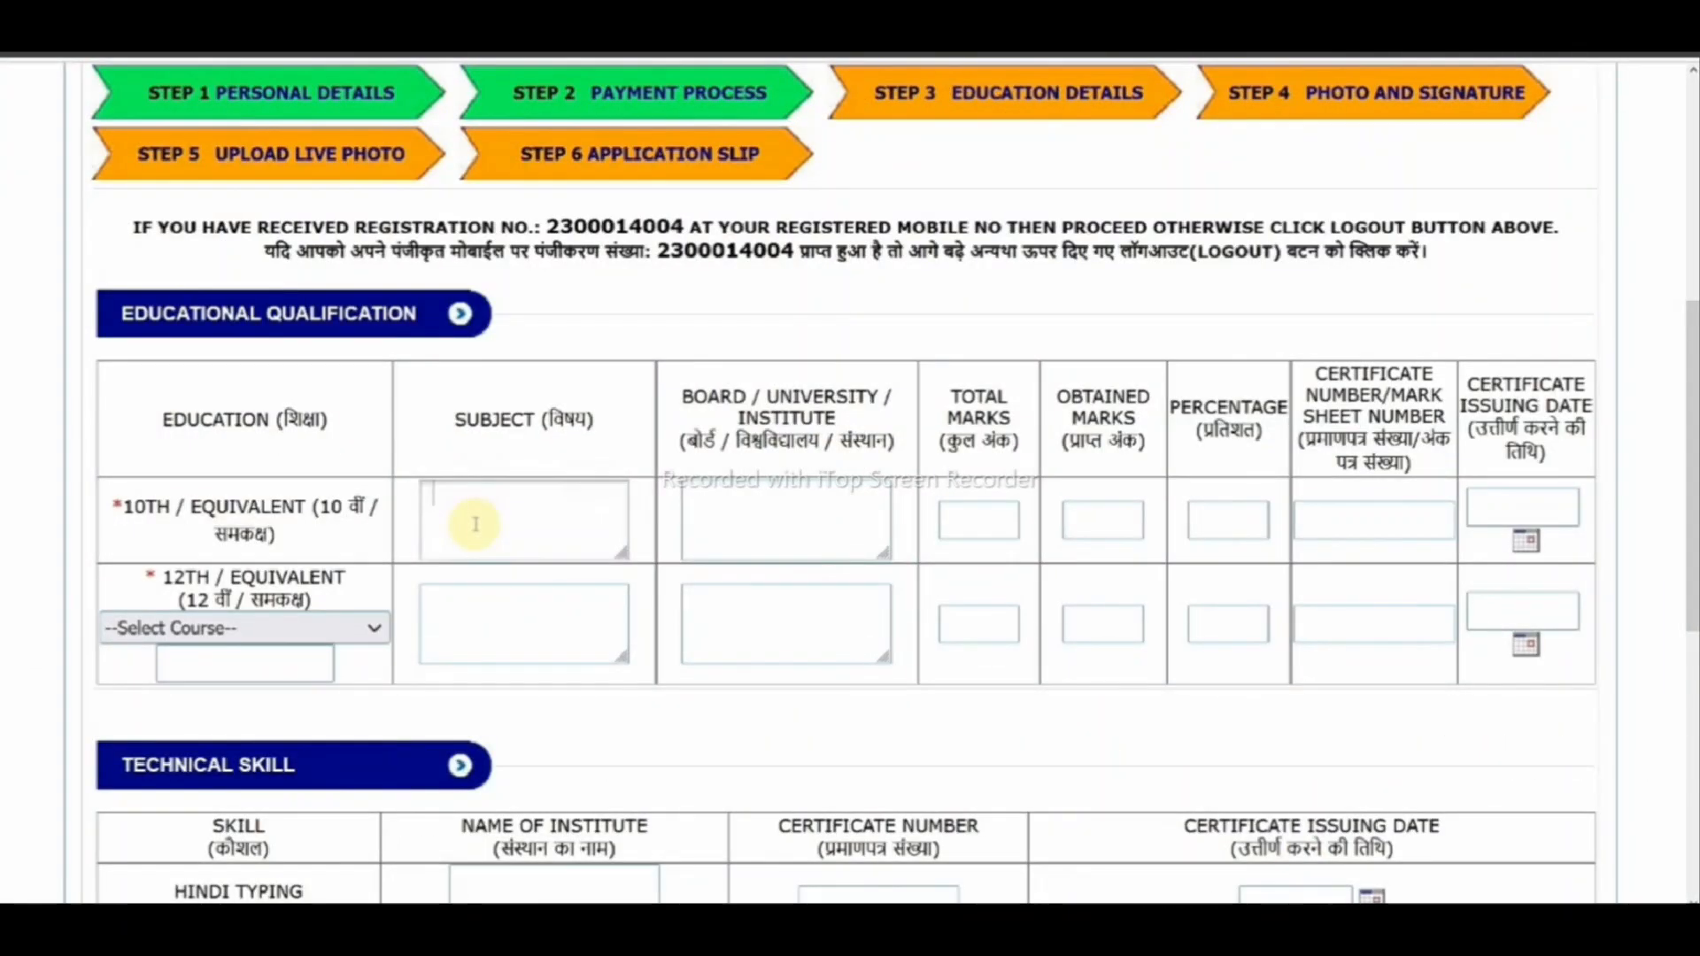
drag(145, 506, 201, 484)
drag(144, 580, 199, 568)
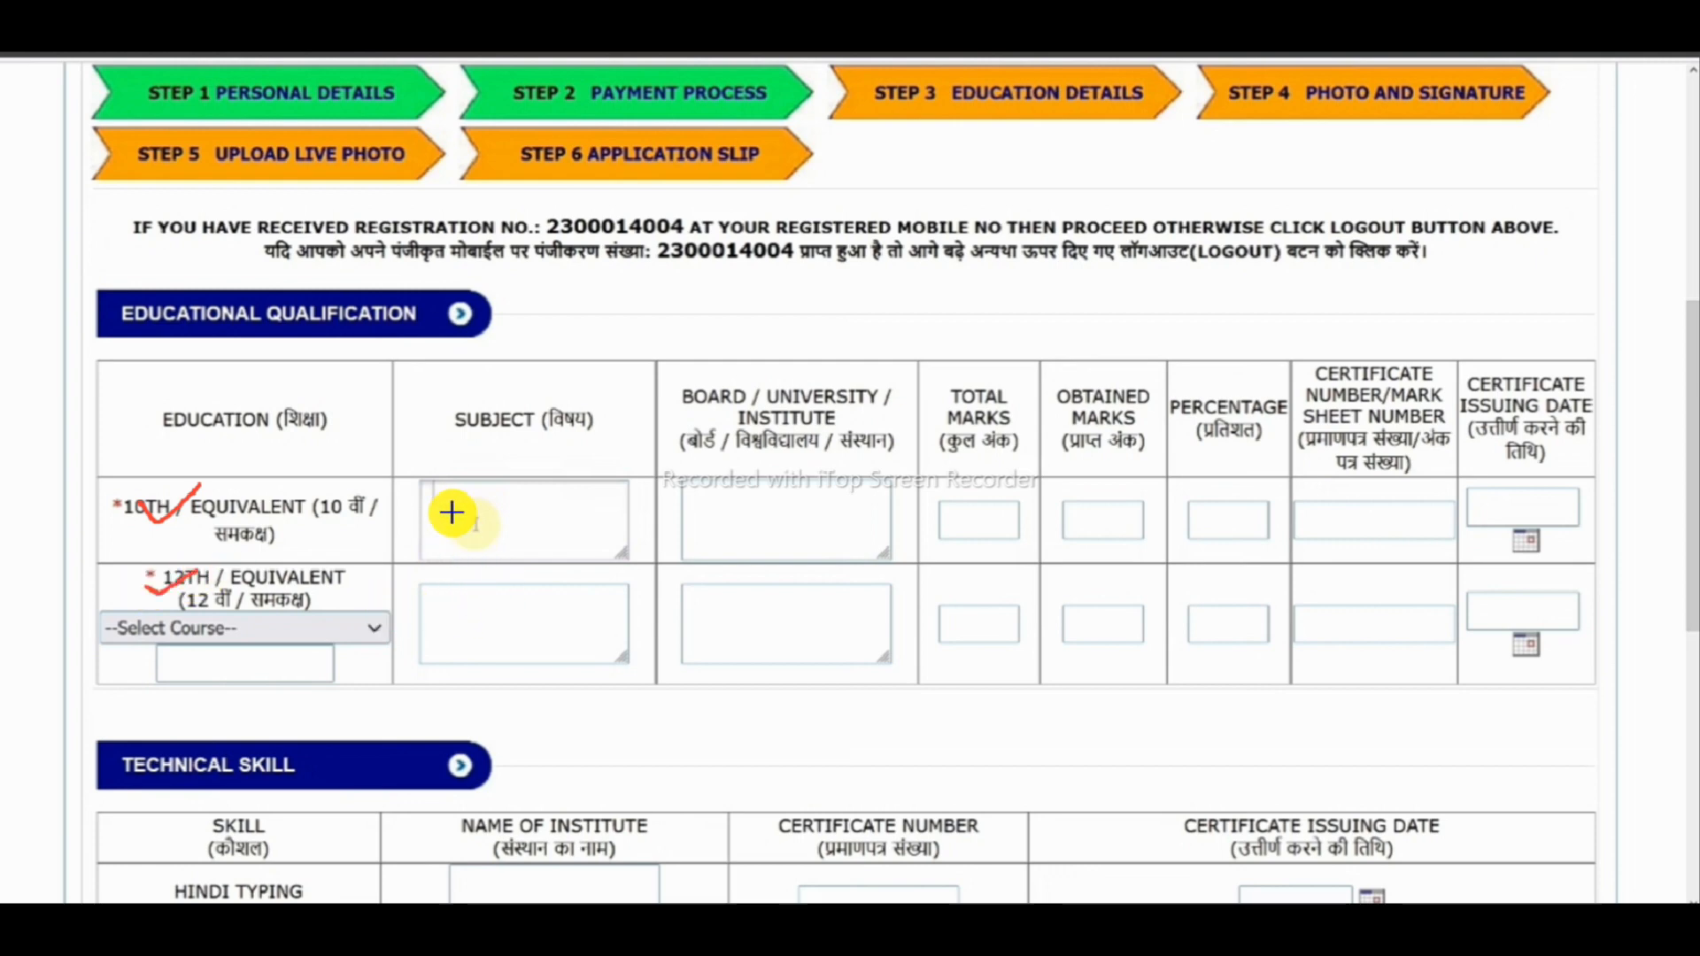
drag(417, 434, 574, 403)
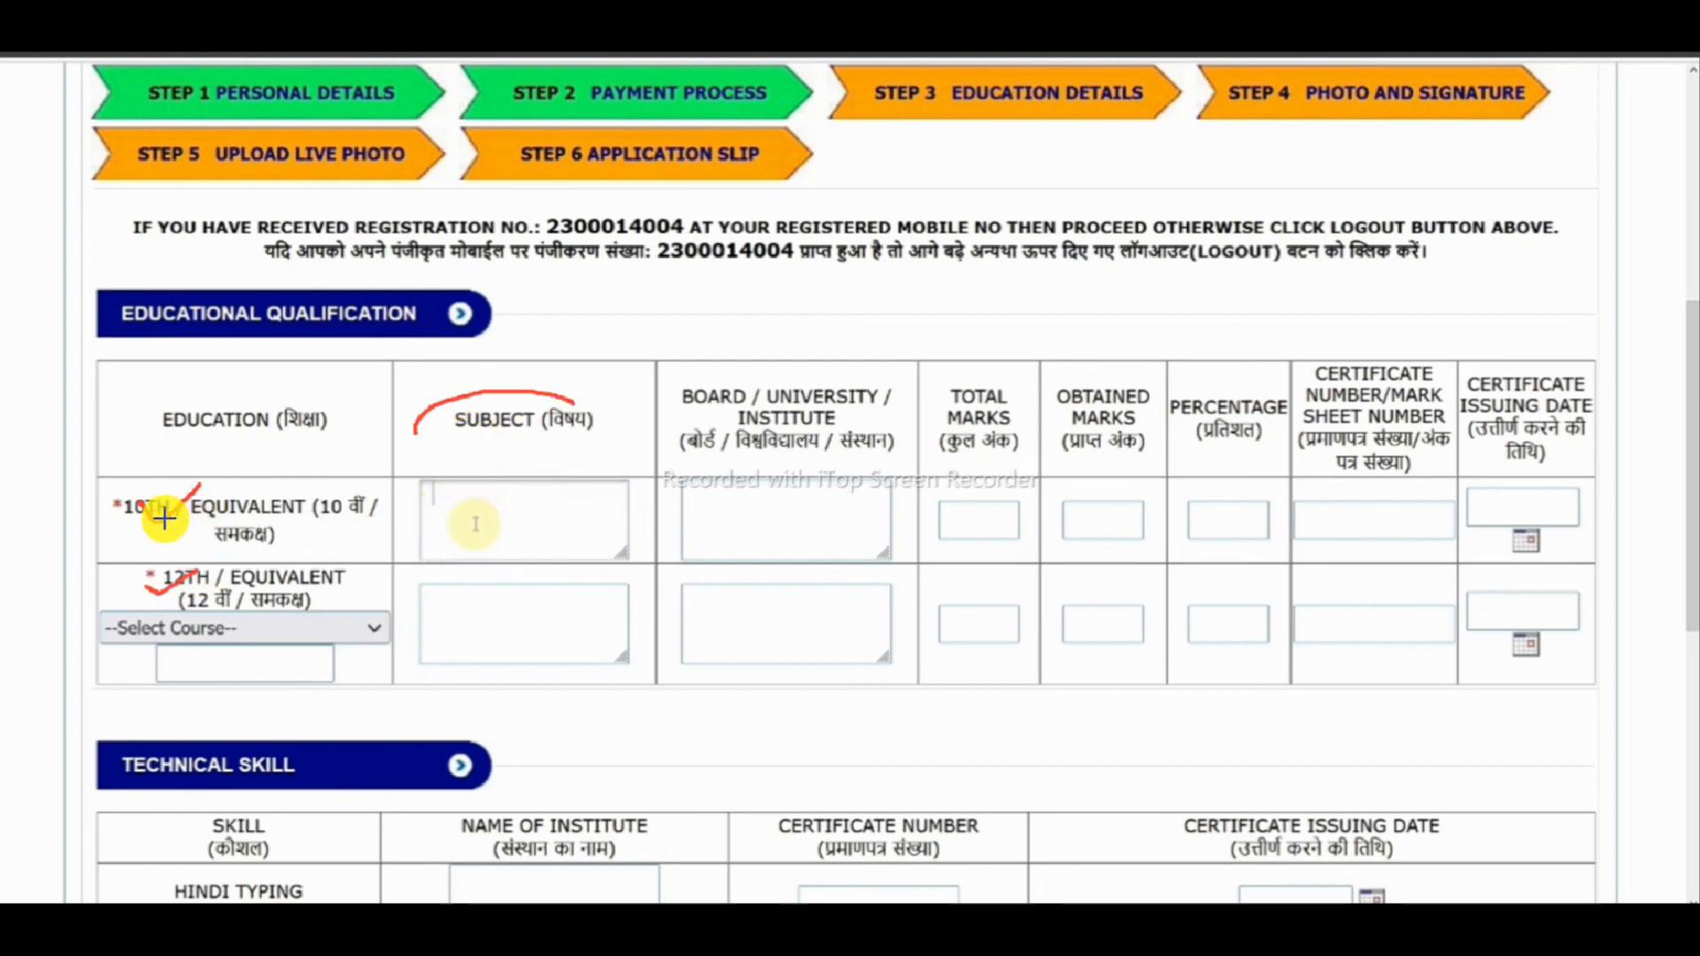
key(Escape)
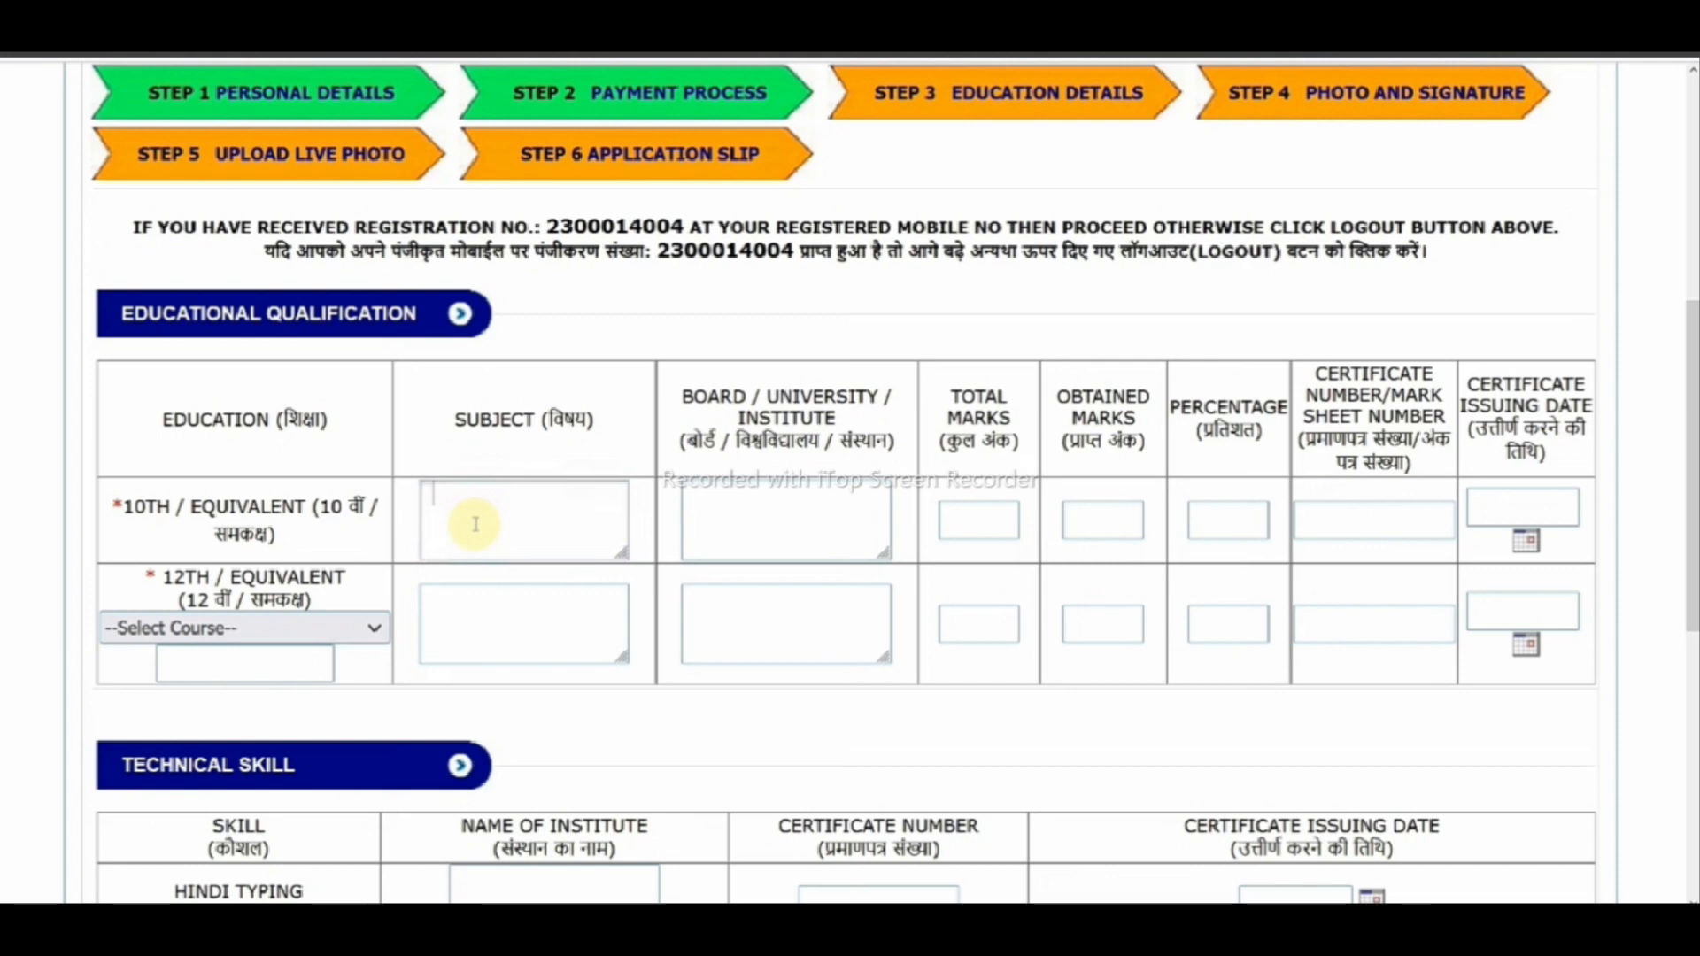
drag(104, 503, 178, 491)
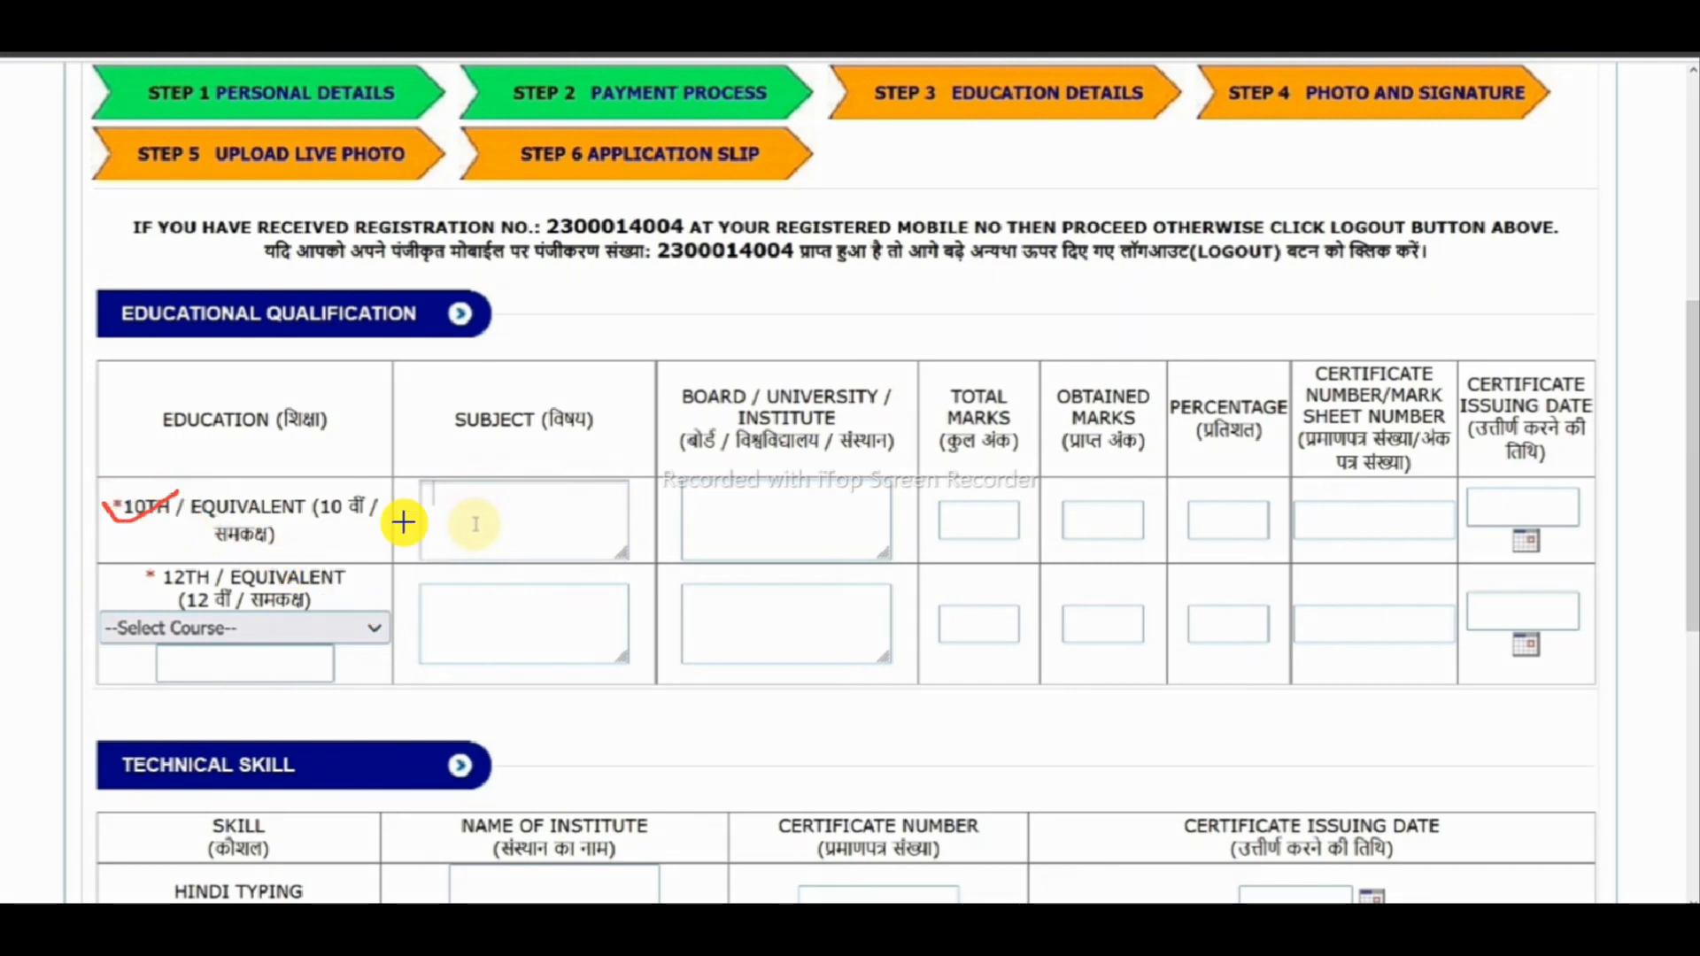
mouse_move(360, 467)
mouse_down()
mouse_move(596, 410)
mouse_move(535, 399)
mouse_up()
mouse_move(552, 514)
mouse_down()
mouse_move(443, 520)
mouse_move(561, 517)
mouse_move(524, 506)
mouse_up()
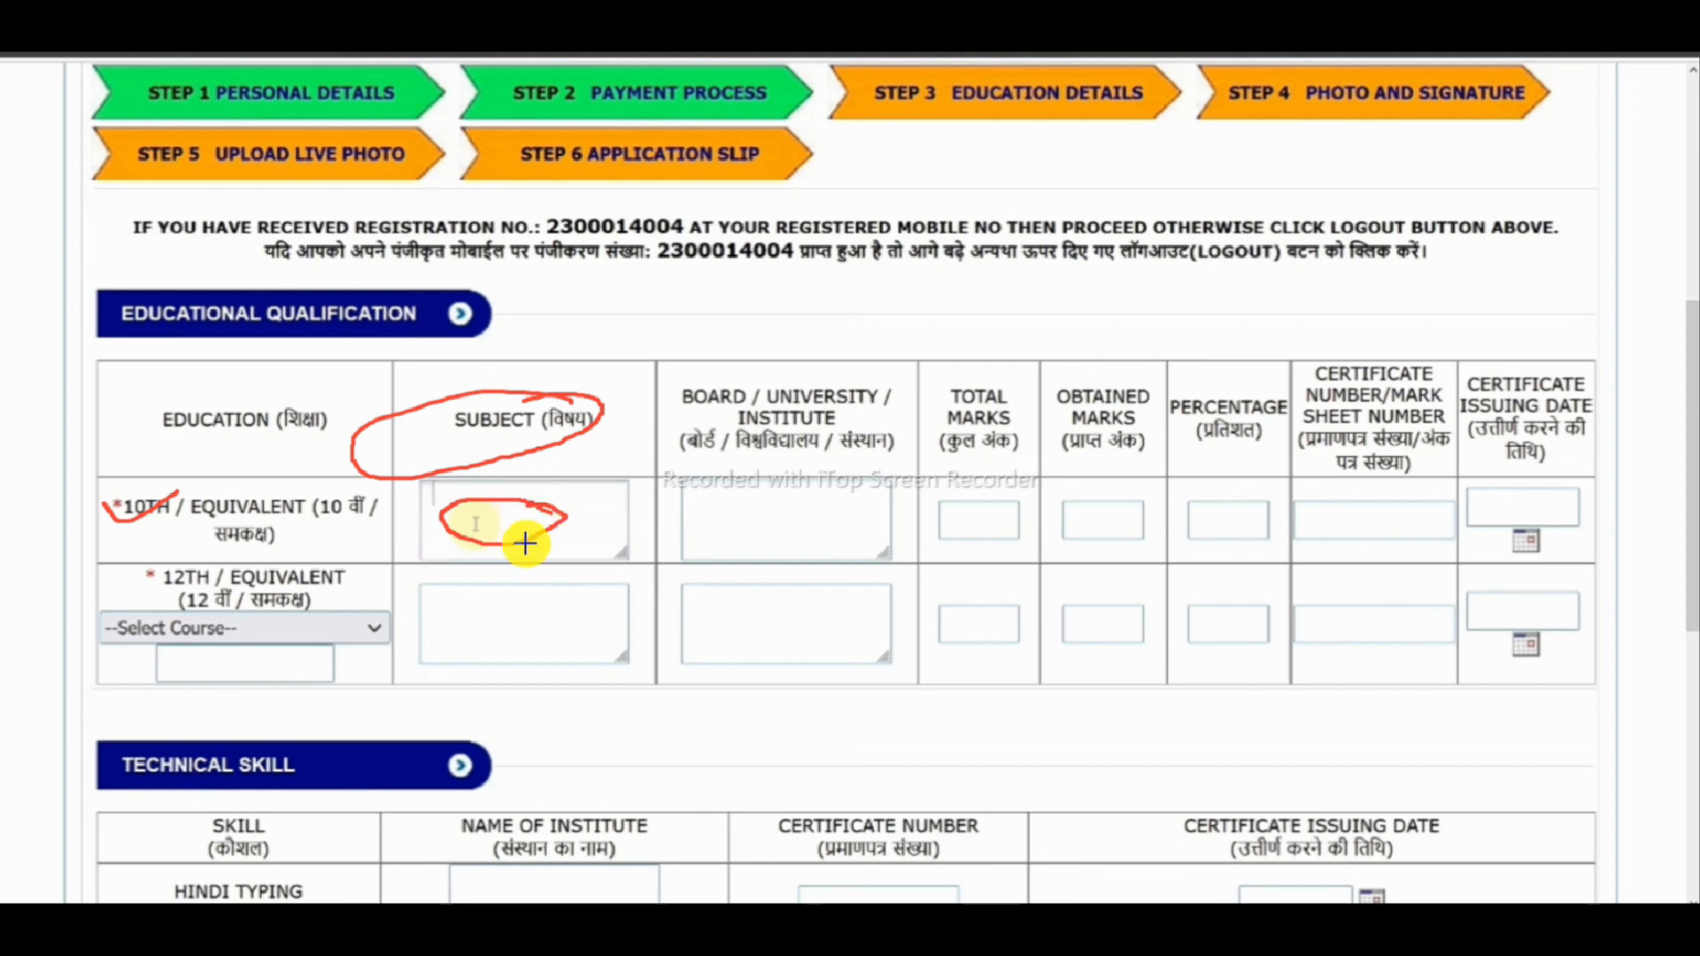
click(678, 379)
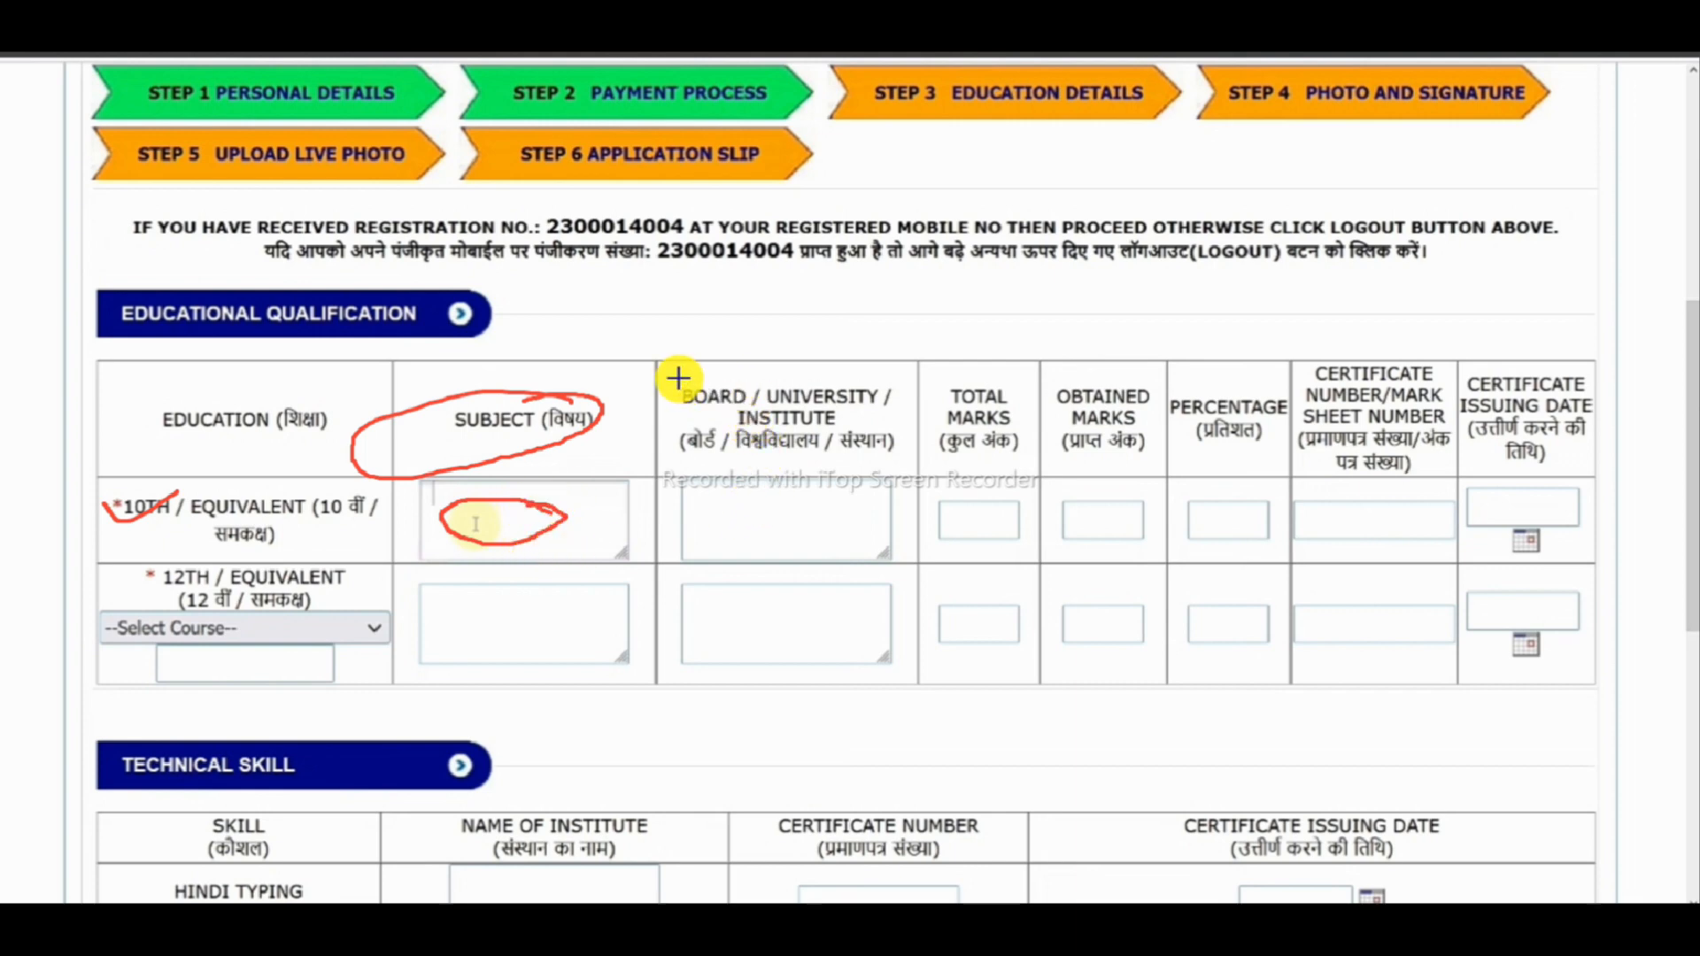
mouse_move(728, 521)
mouse_down()
mouse_move(752, 531)
mouse_move(792, 490)
mouse_up()
mouse_move(945, 515)
mouse_down()
mouse_move(967, 528)
mouse_move(1027, 497)
mouse_up()
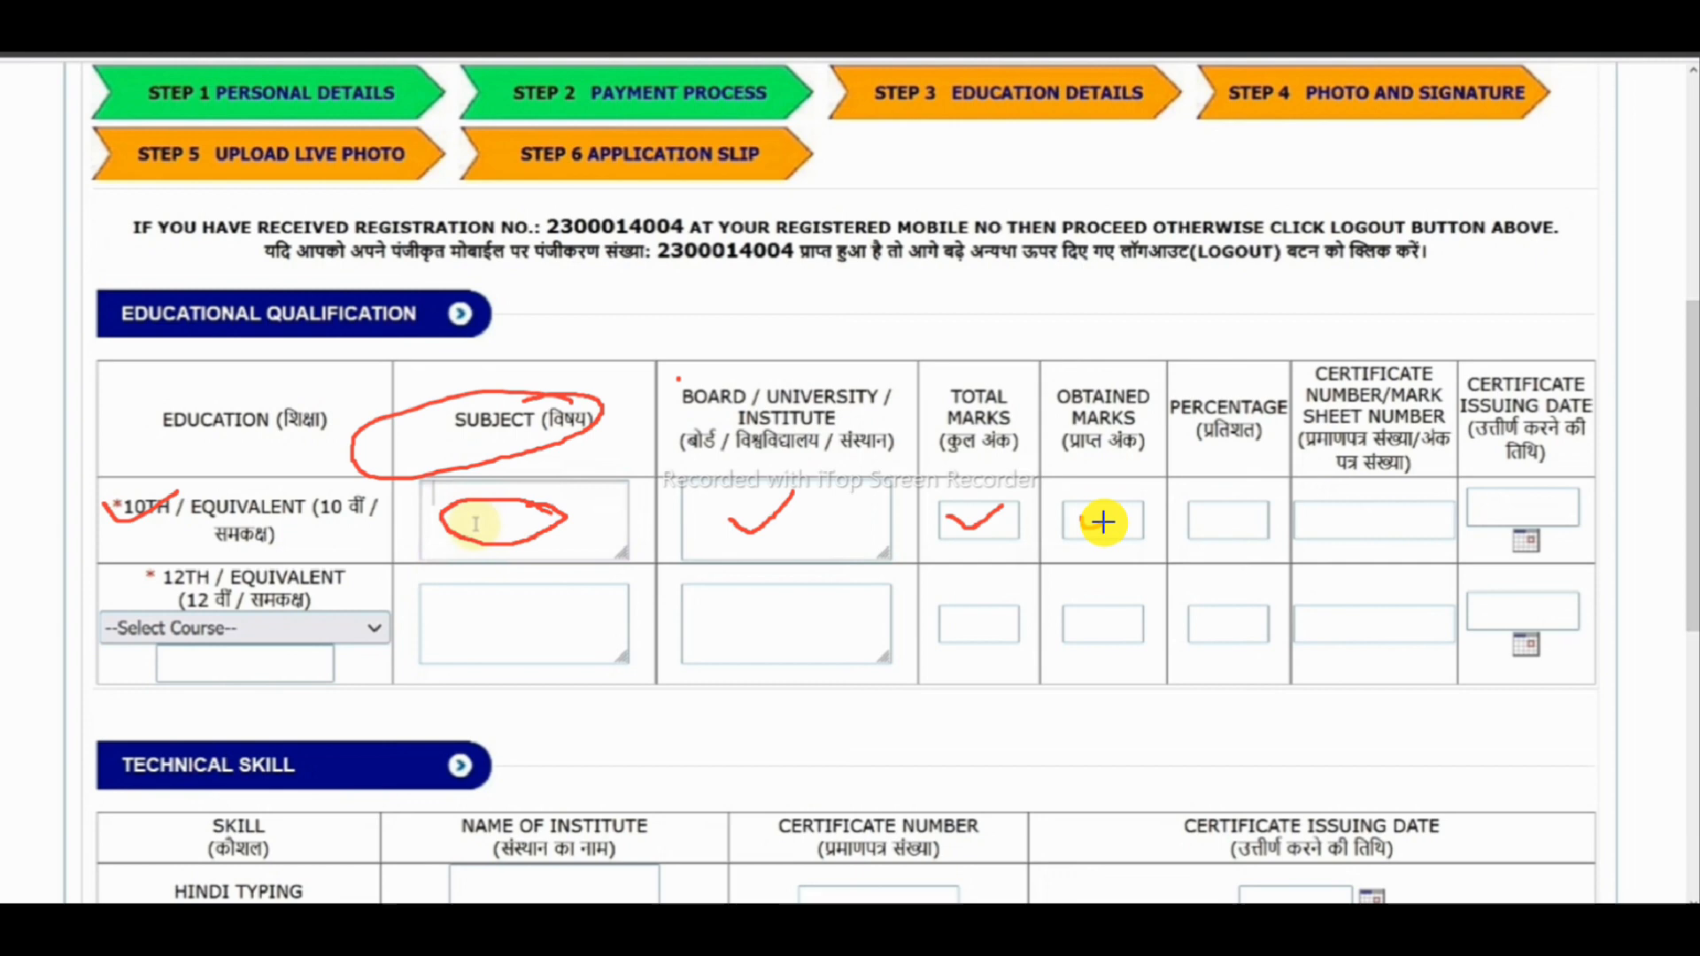
drag(1113, 513, 1094, 520)
mouse_move(1255, 520)
mouse_down()
mouse_move(1209, 532)
mouse_move(1239, 513)
mouse_up()
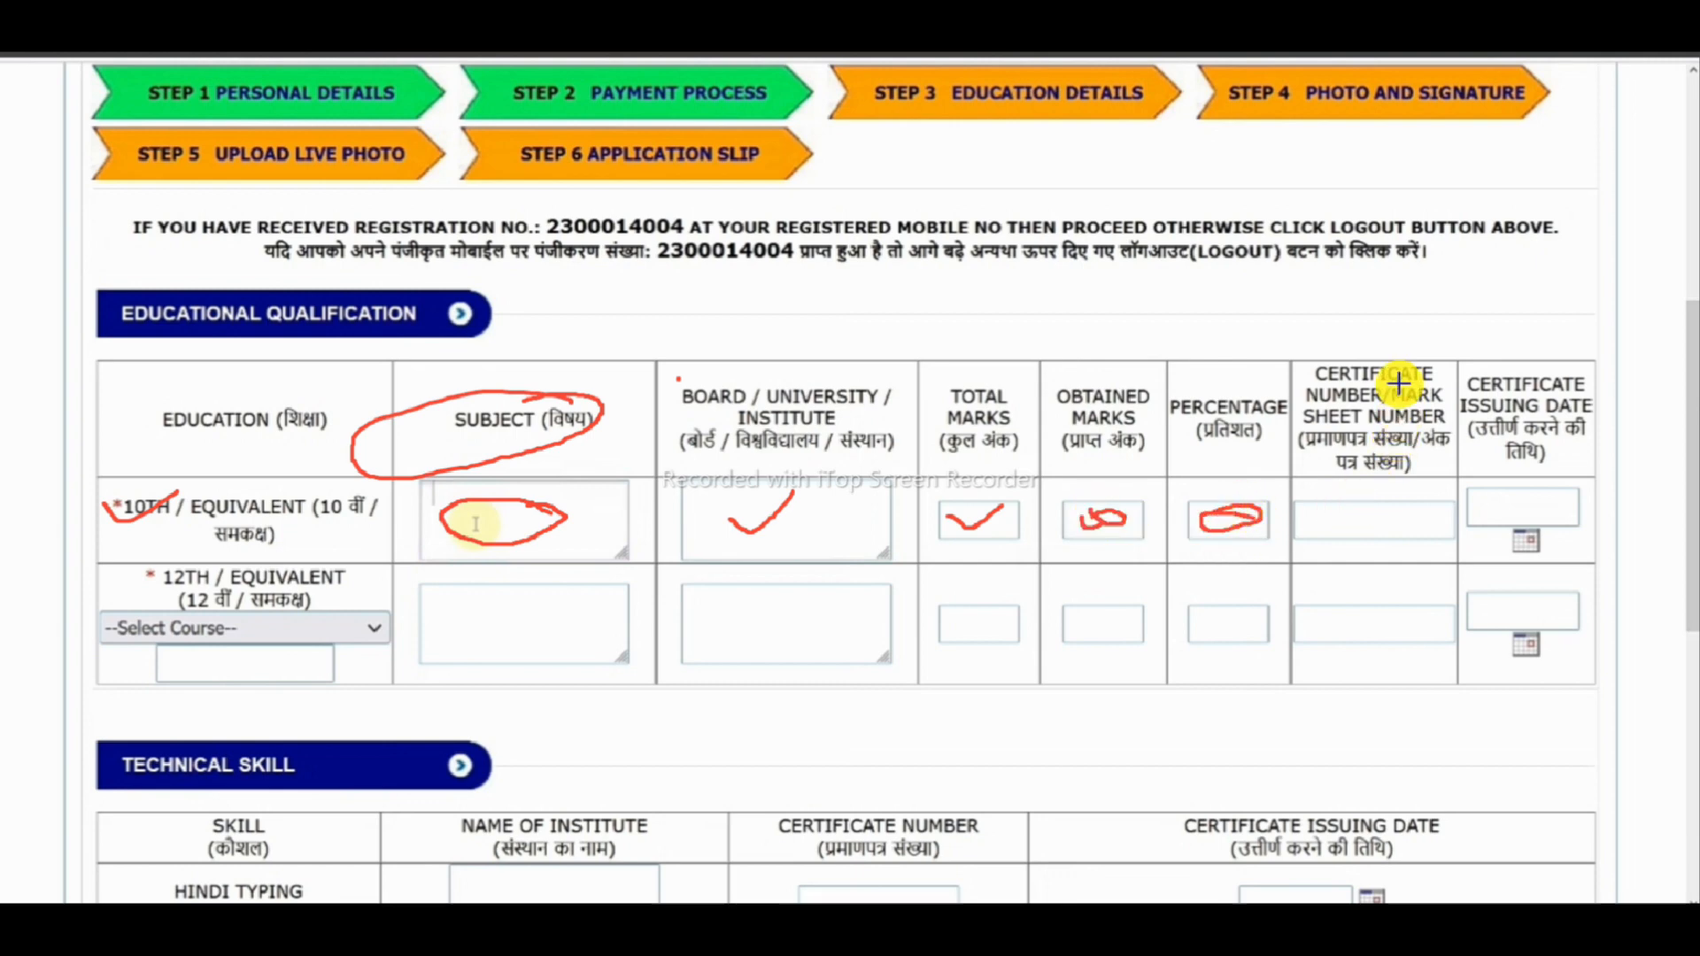
drag(1325, 424, 1421, 391)
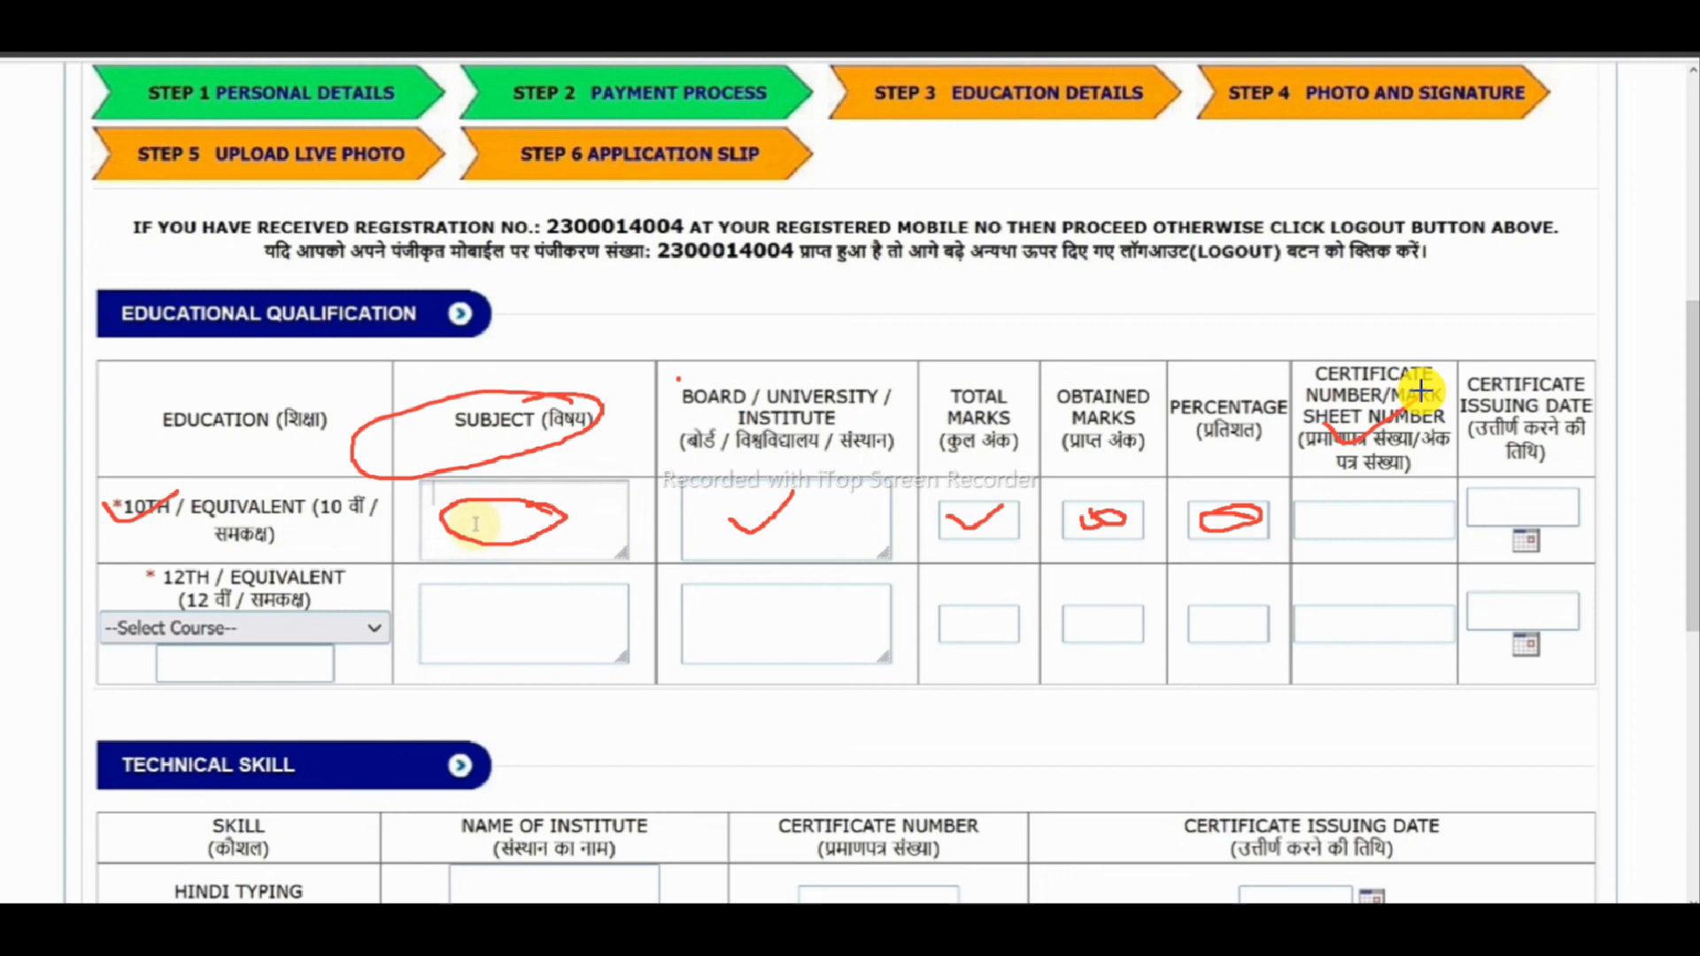
drag(1421, 390, 1441, 388)
drag(1353, 513, 1363, 529)
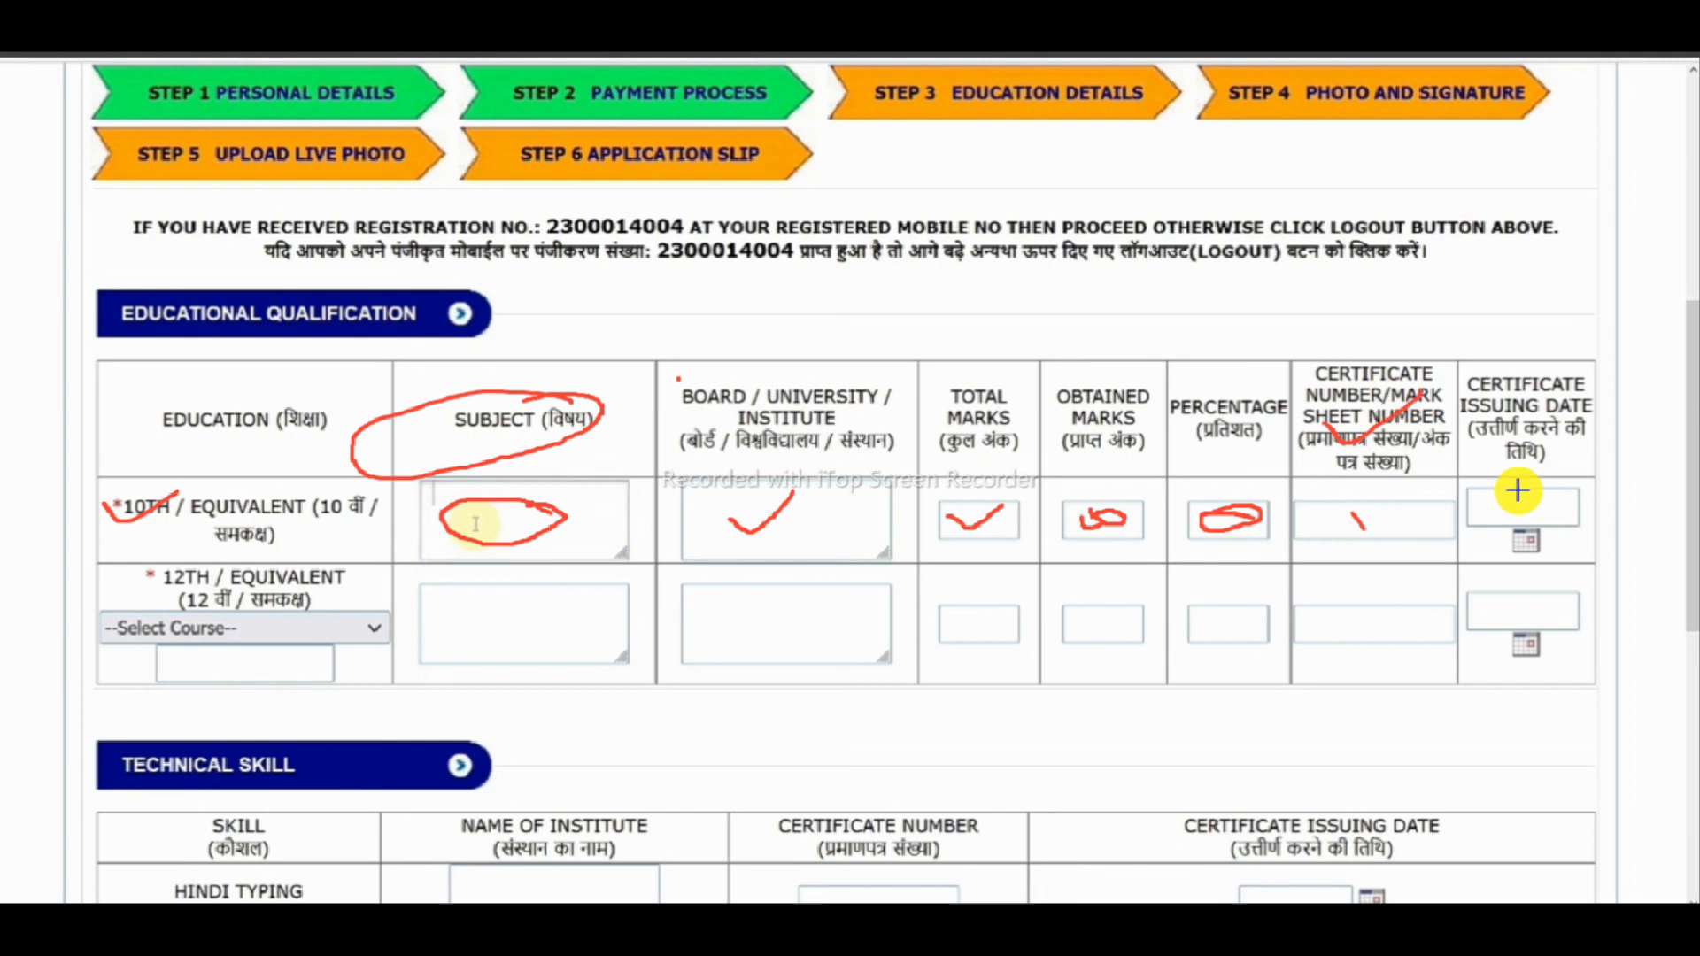
drag(1505, 501, 1564, 482)
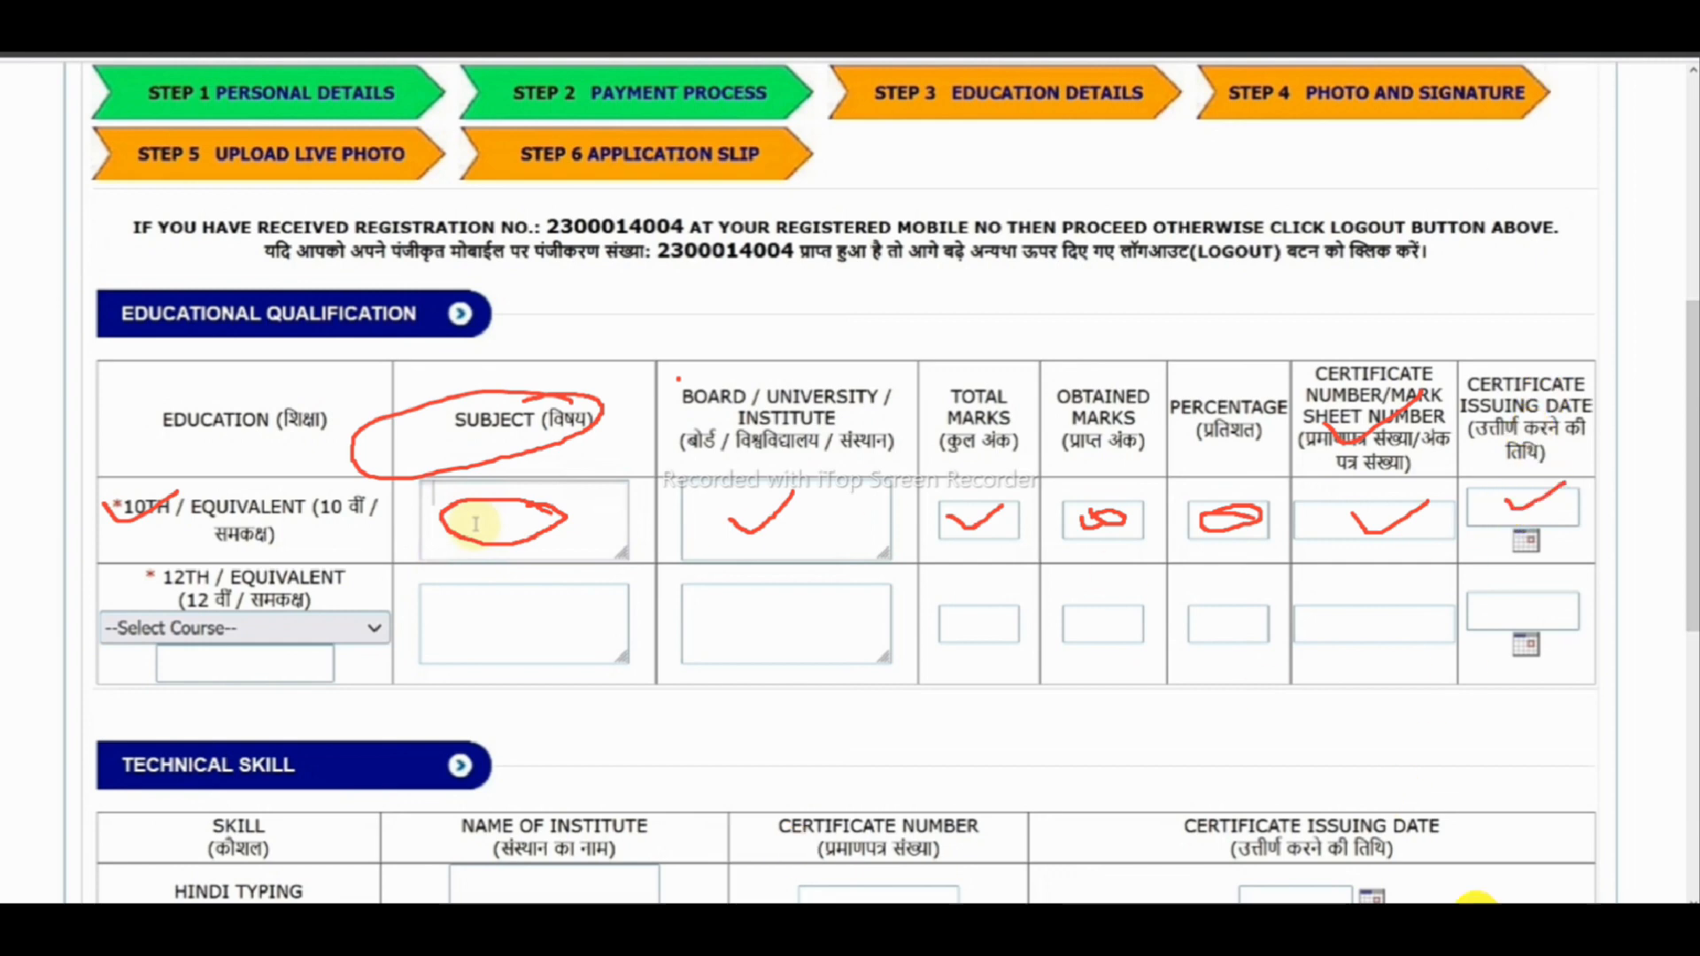
mouse_move(1505, 505)
mouse_down()
mouse_move(1530, 543)
mouse_move(1574, 488)
mouse_up()
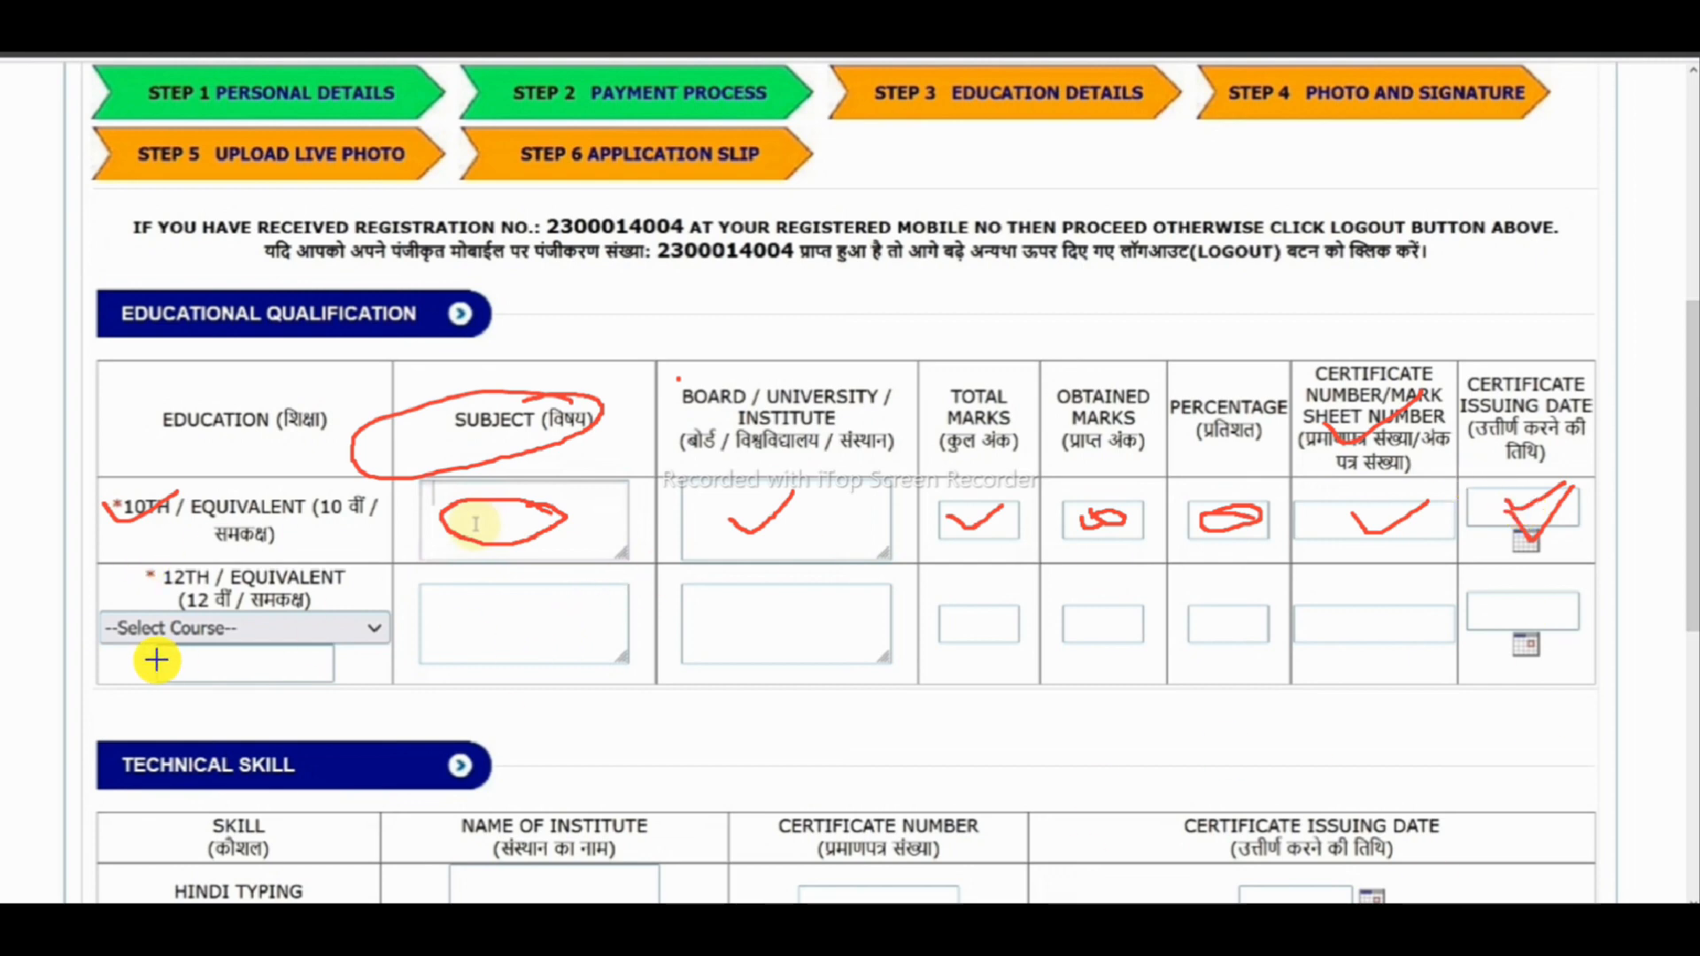
drag(130, 600, 300, 554)
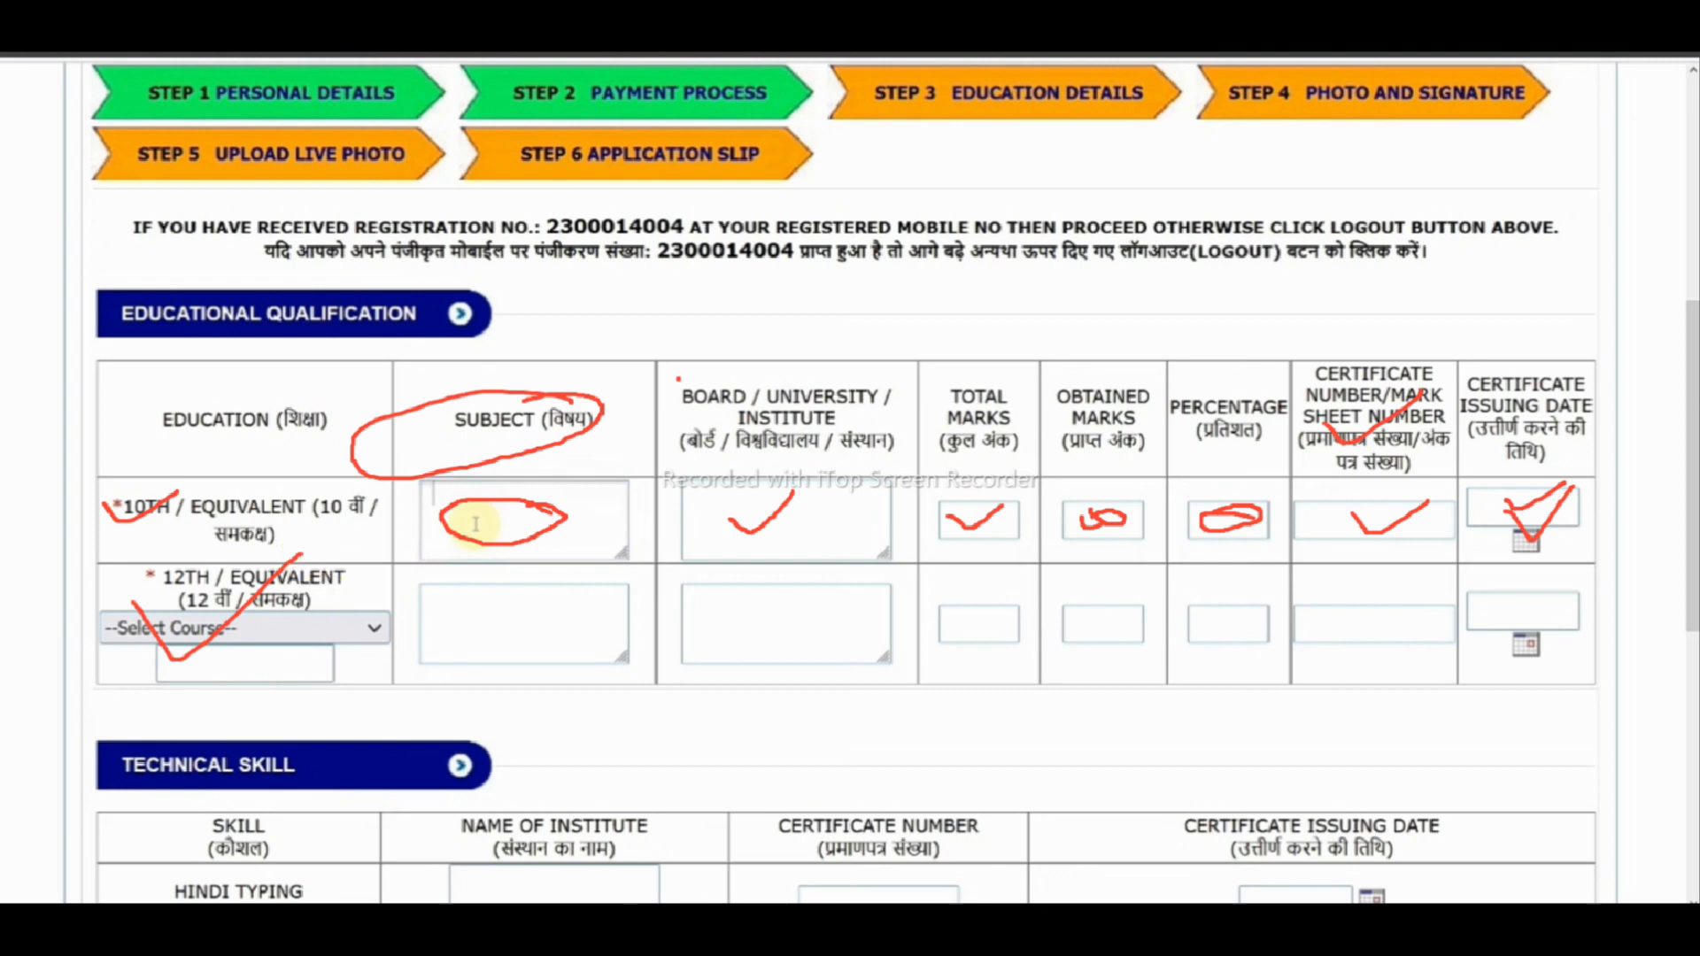
key(Escape)
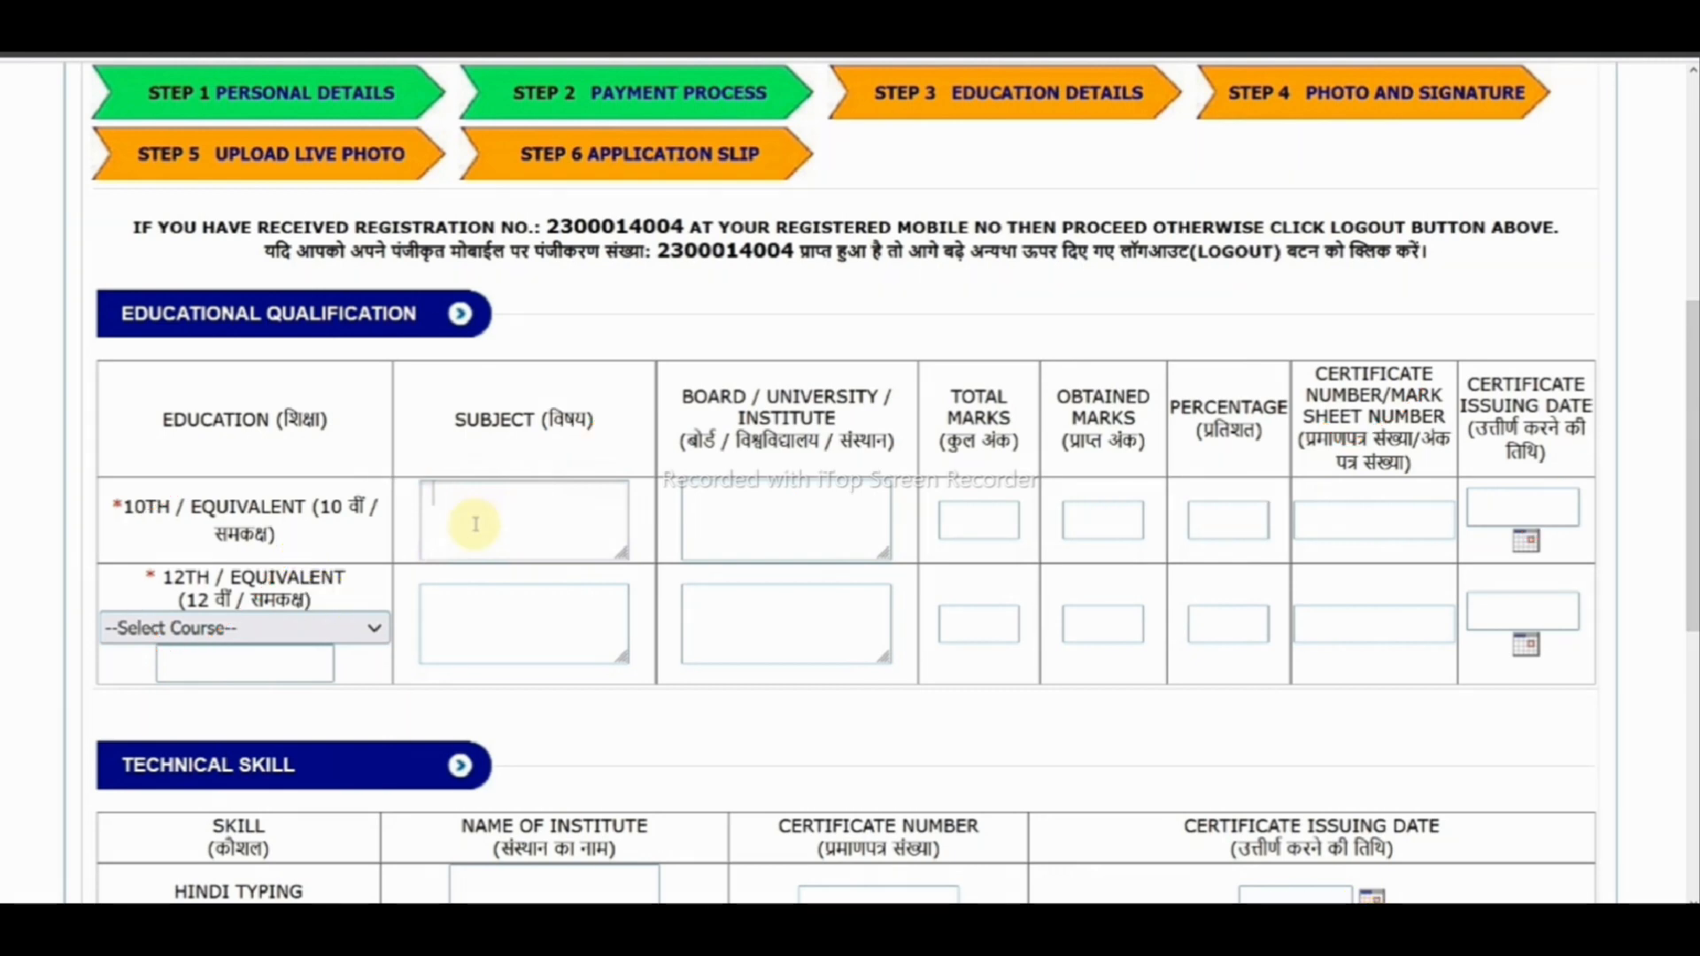
drag(199, 631, 254, 612)
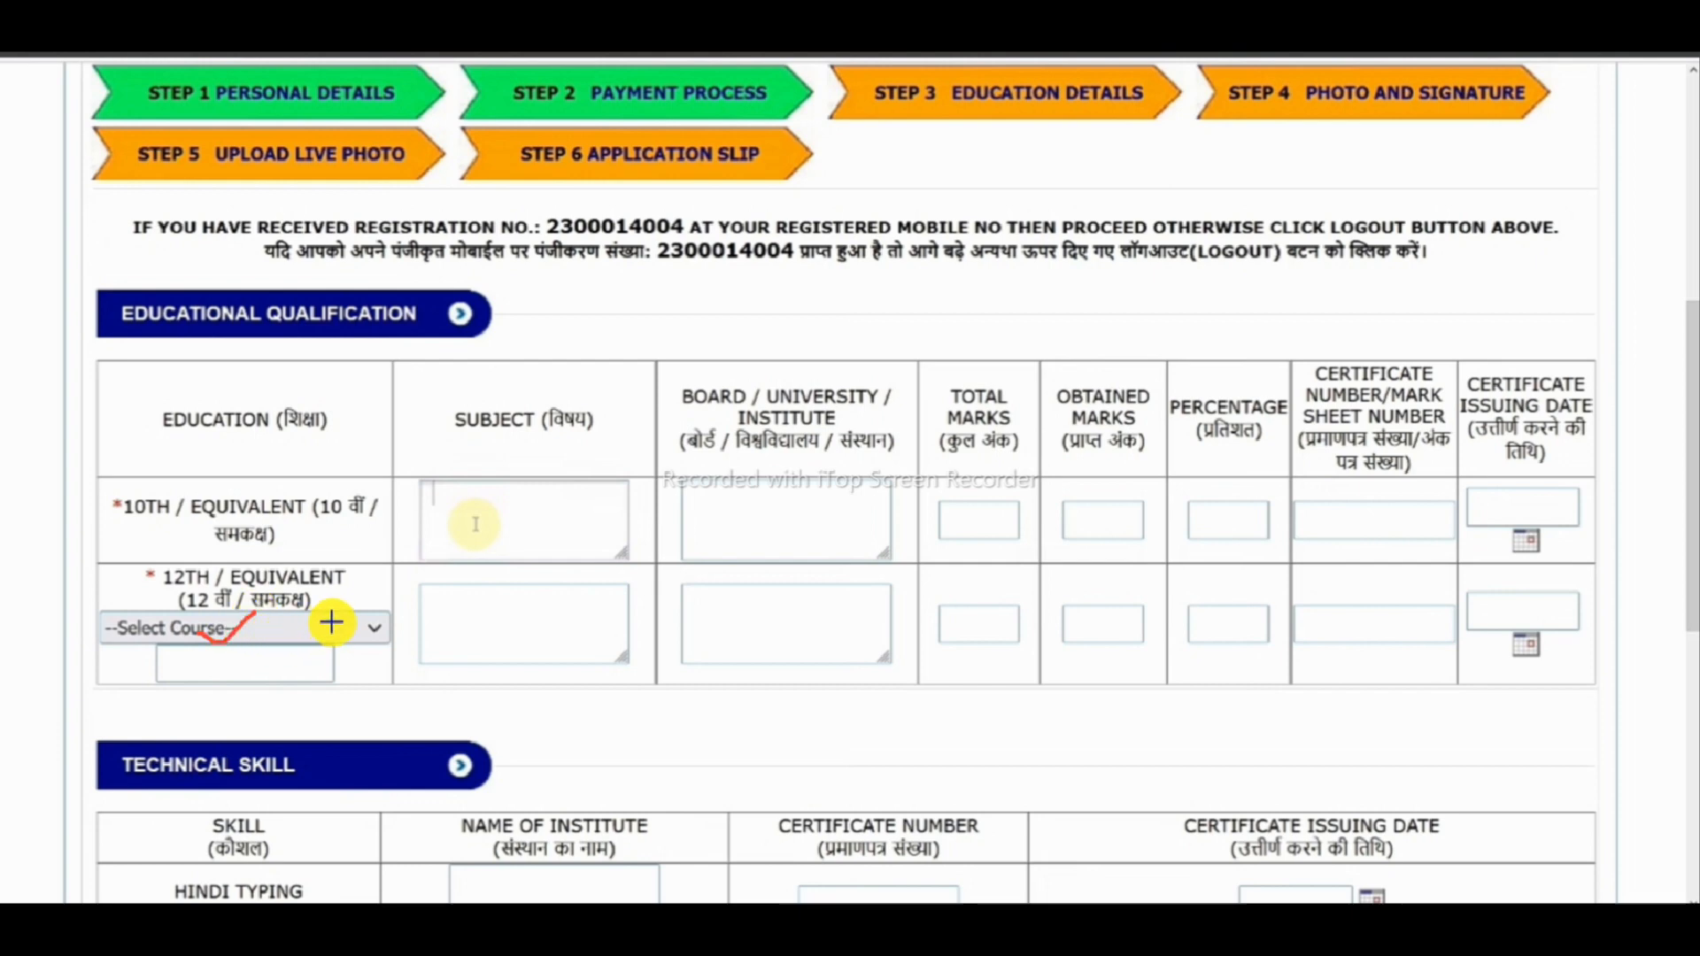
drag(336, 627, 357, 623)
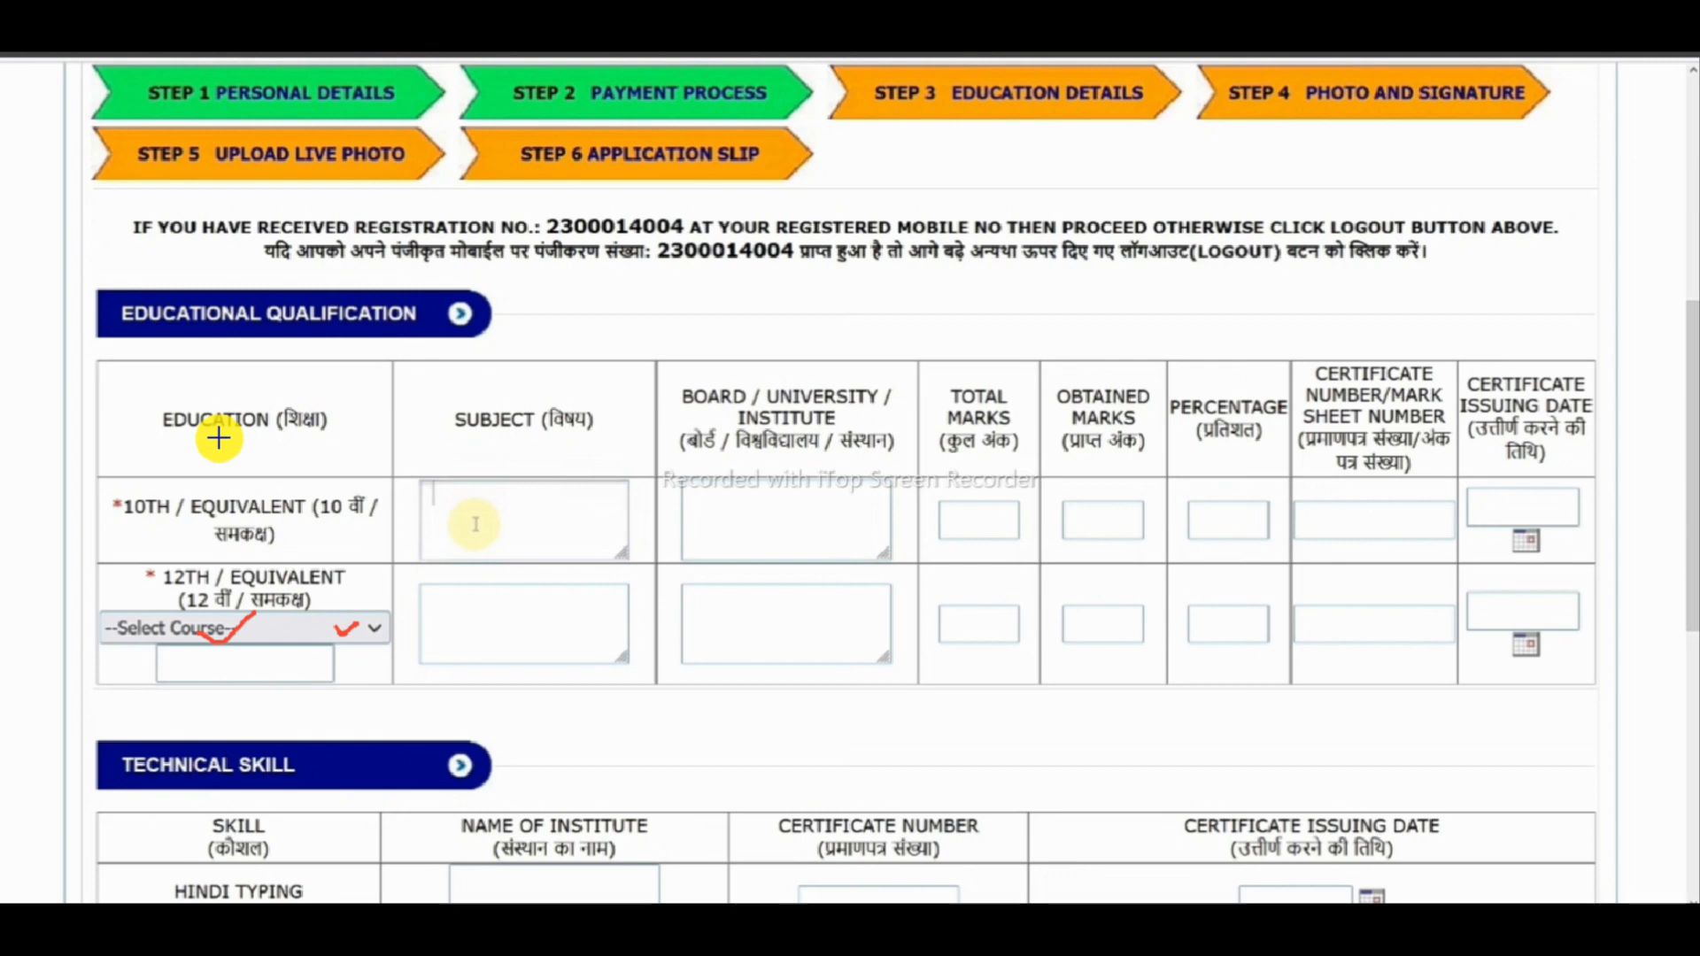
drag(218, 670, 258, 653)
mouse_move(477, 624)
mouse_down()
mouse_move(501, 652)
mouse_move(578, 616)
mouse_up()
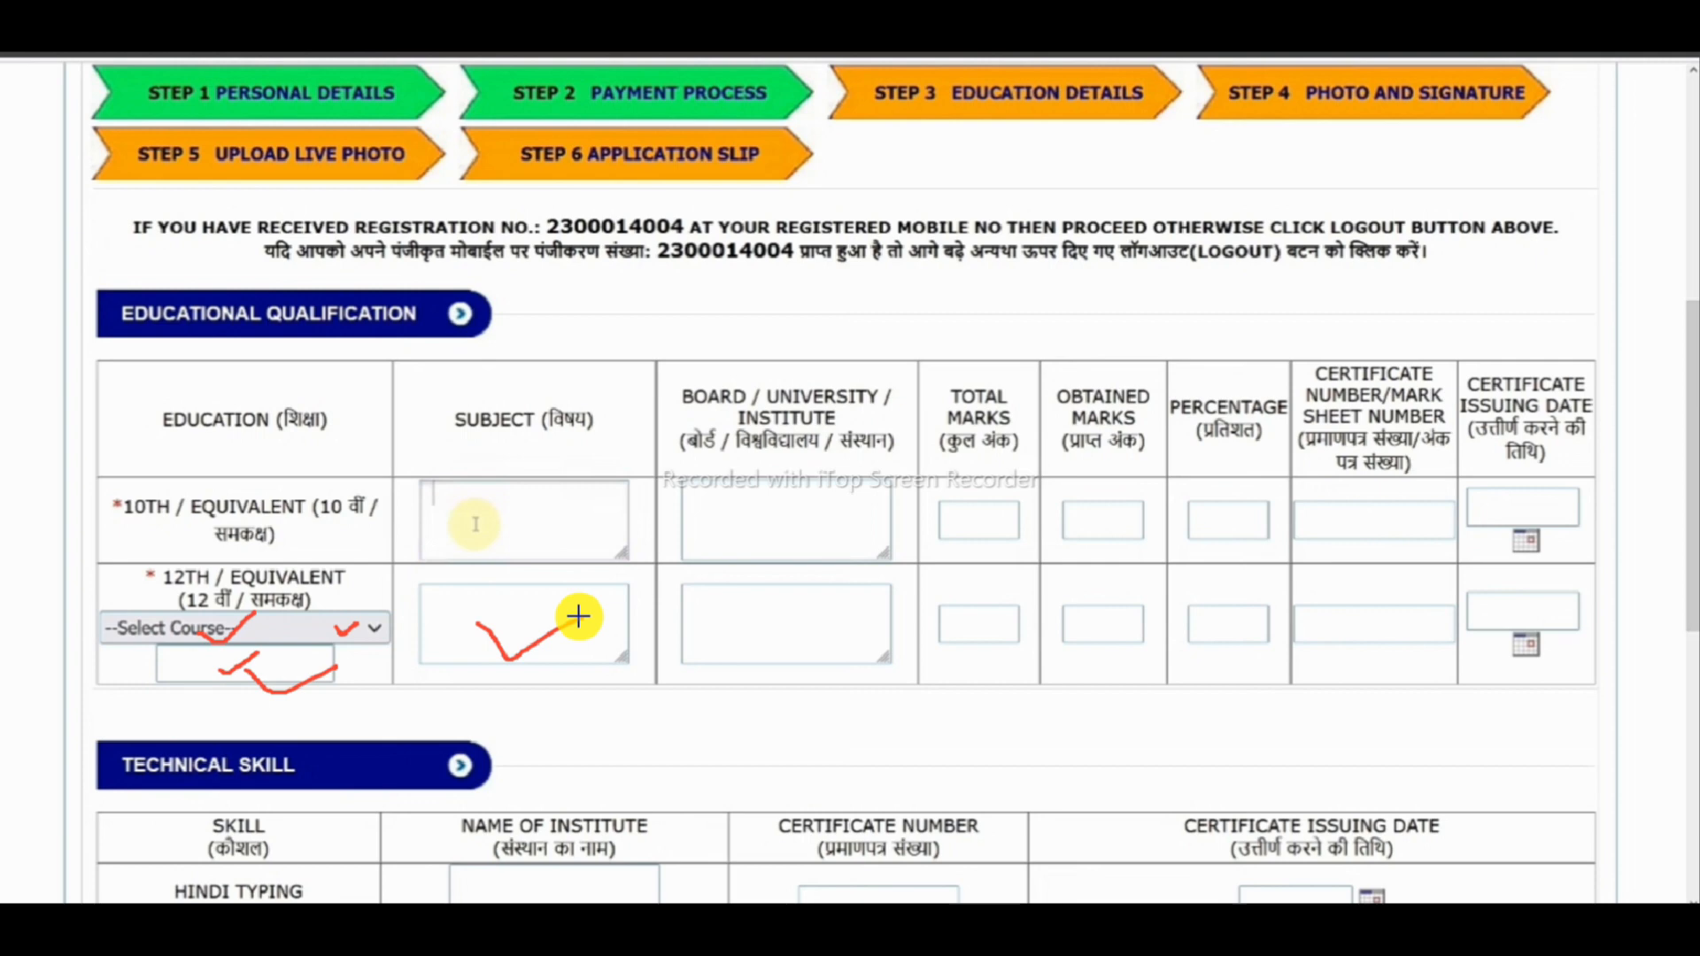
mouse_move(528, 604)
mouse_down()
mouse_move(508, 596)
mouse_move(459, 641)
mouse_move(586, 650)
mouse_move(512, 592)
mouse_move(489, 645)
mouse_up()
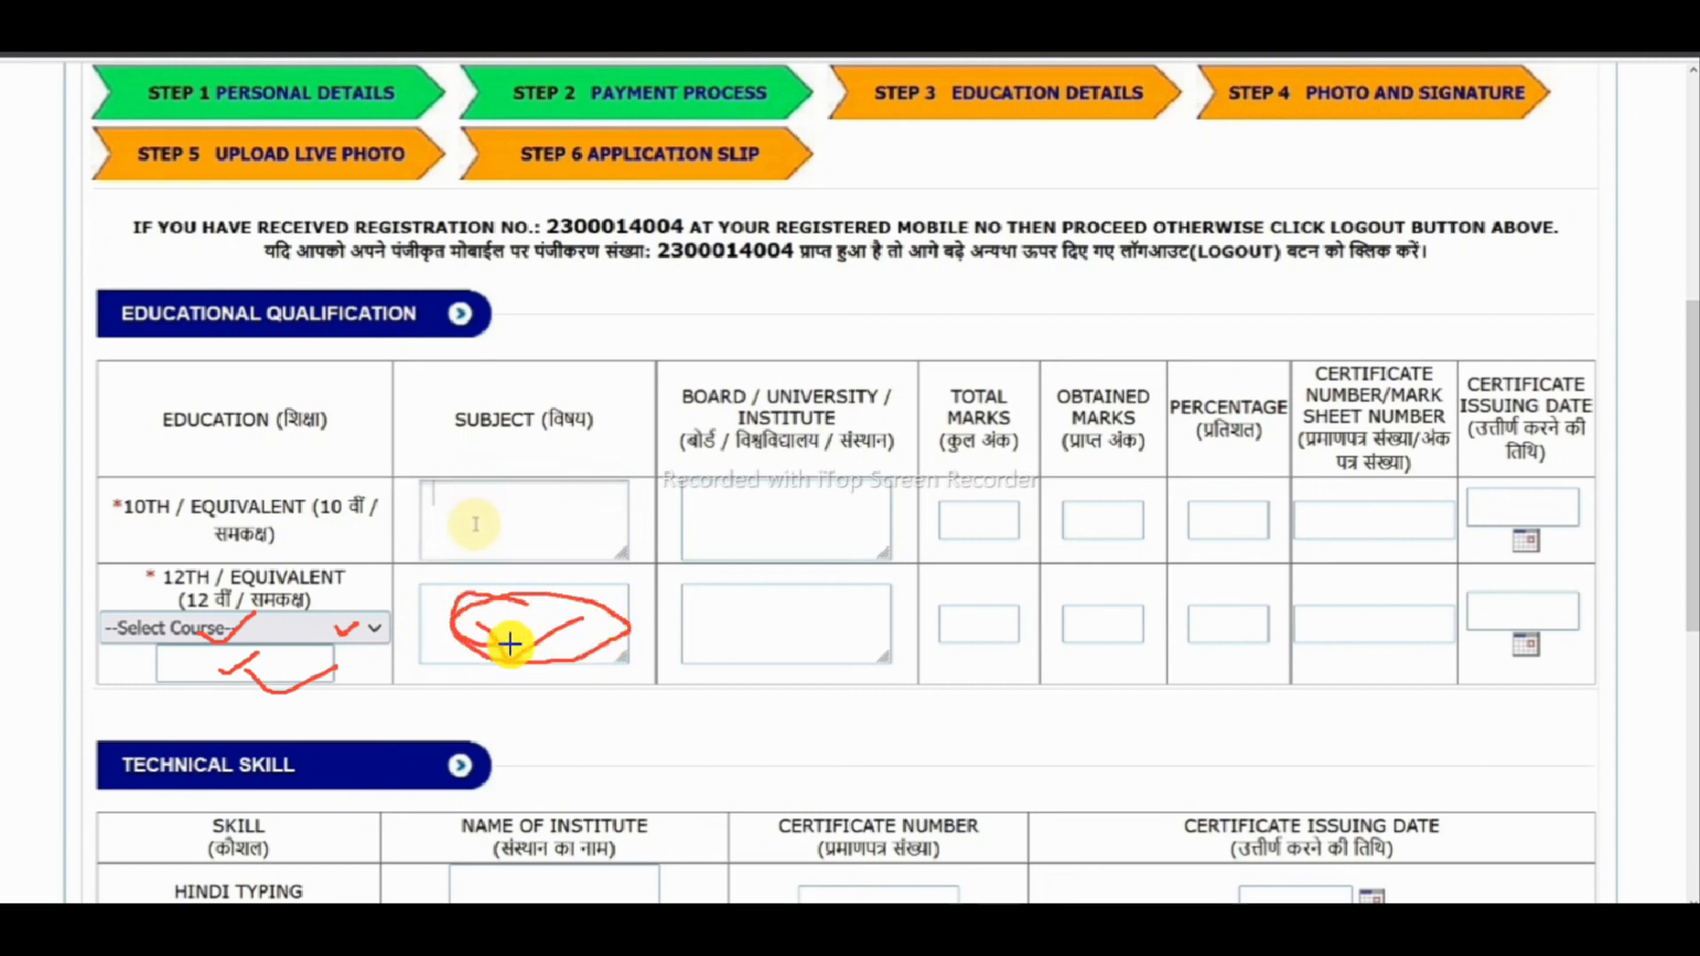
drag(413, 631, 593, 571)
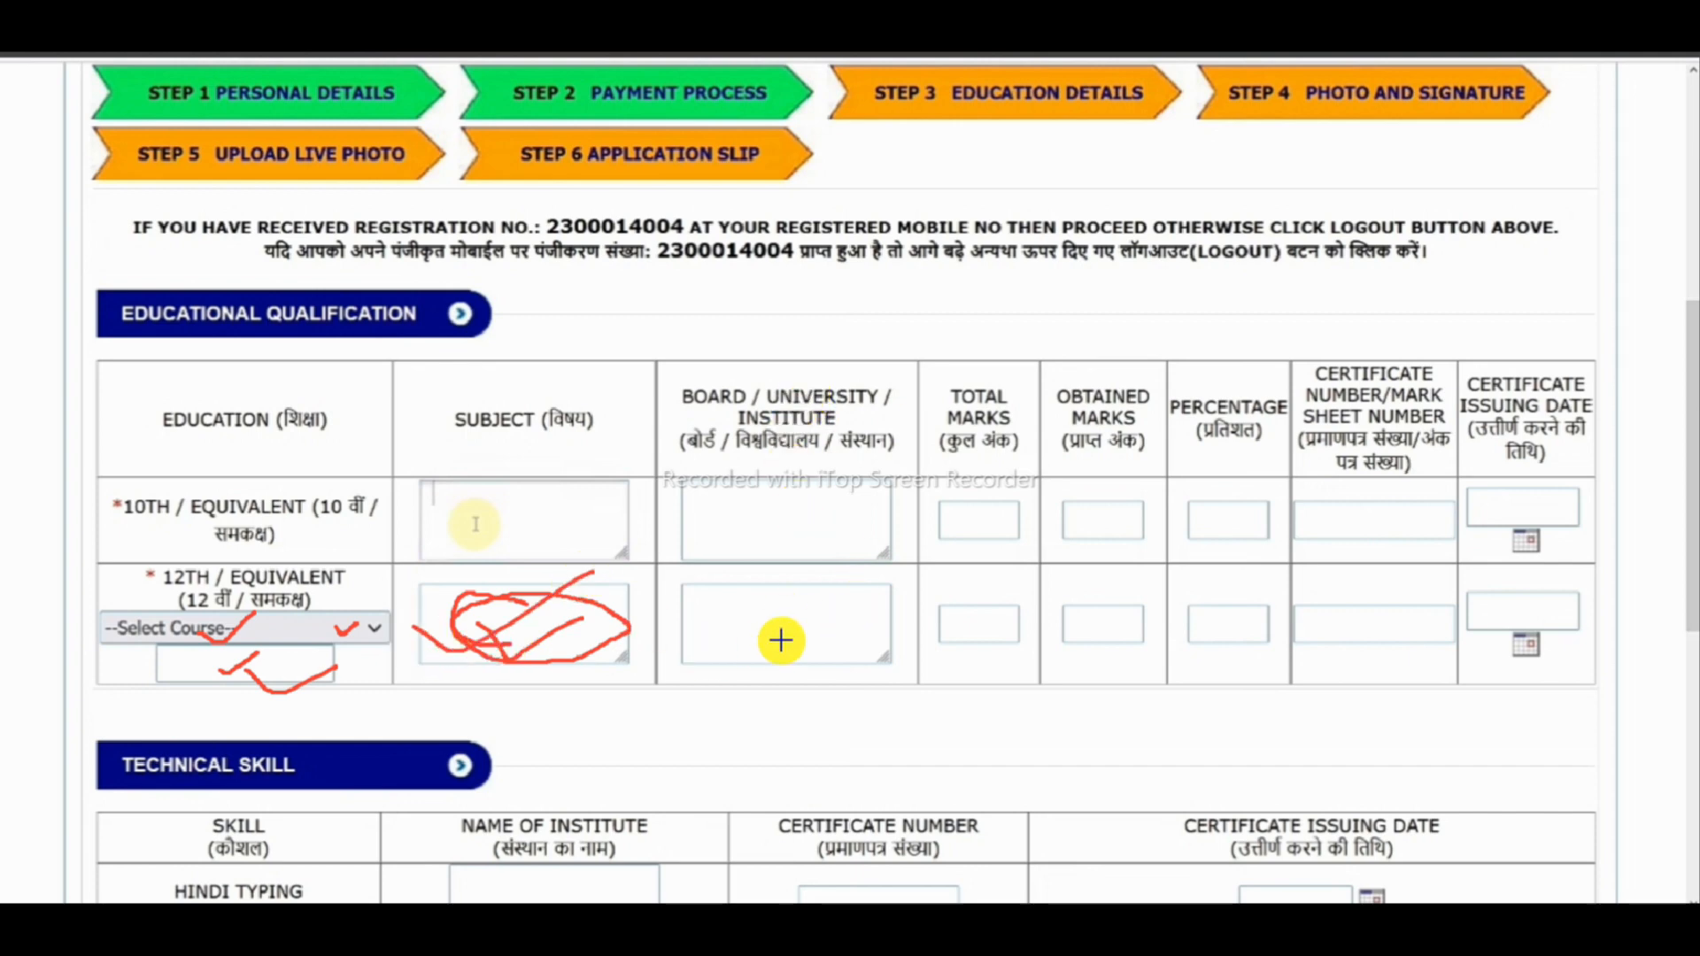
drag(732, 626, 786, 627)
mouse_move(824, 383)
mouse_down()
mouse_move(687, 372)
mouse_move(810, 411)
mouse_up()
drag(733, 630, 853, 588)
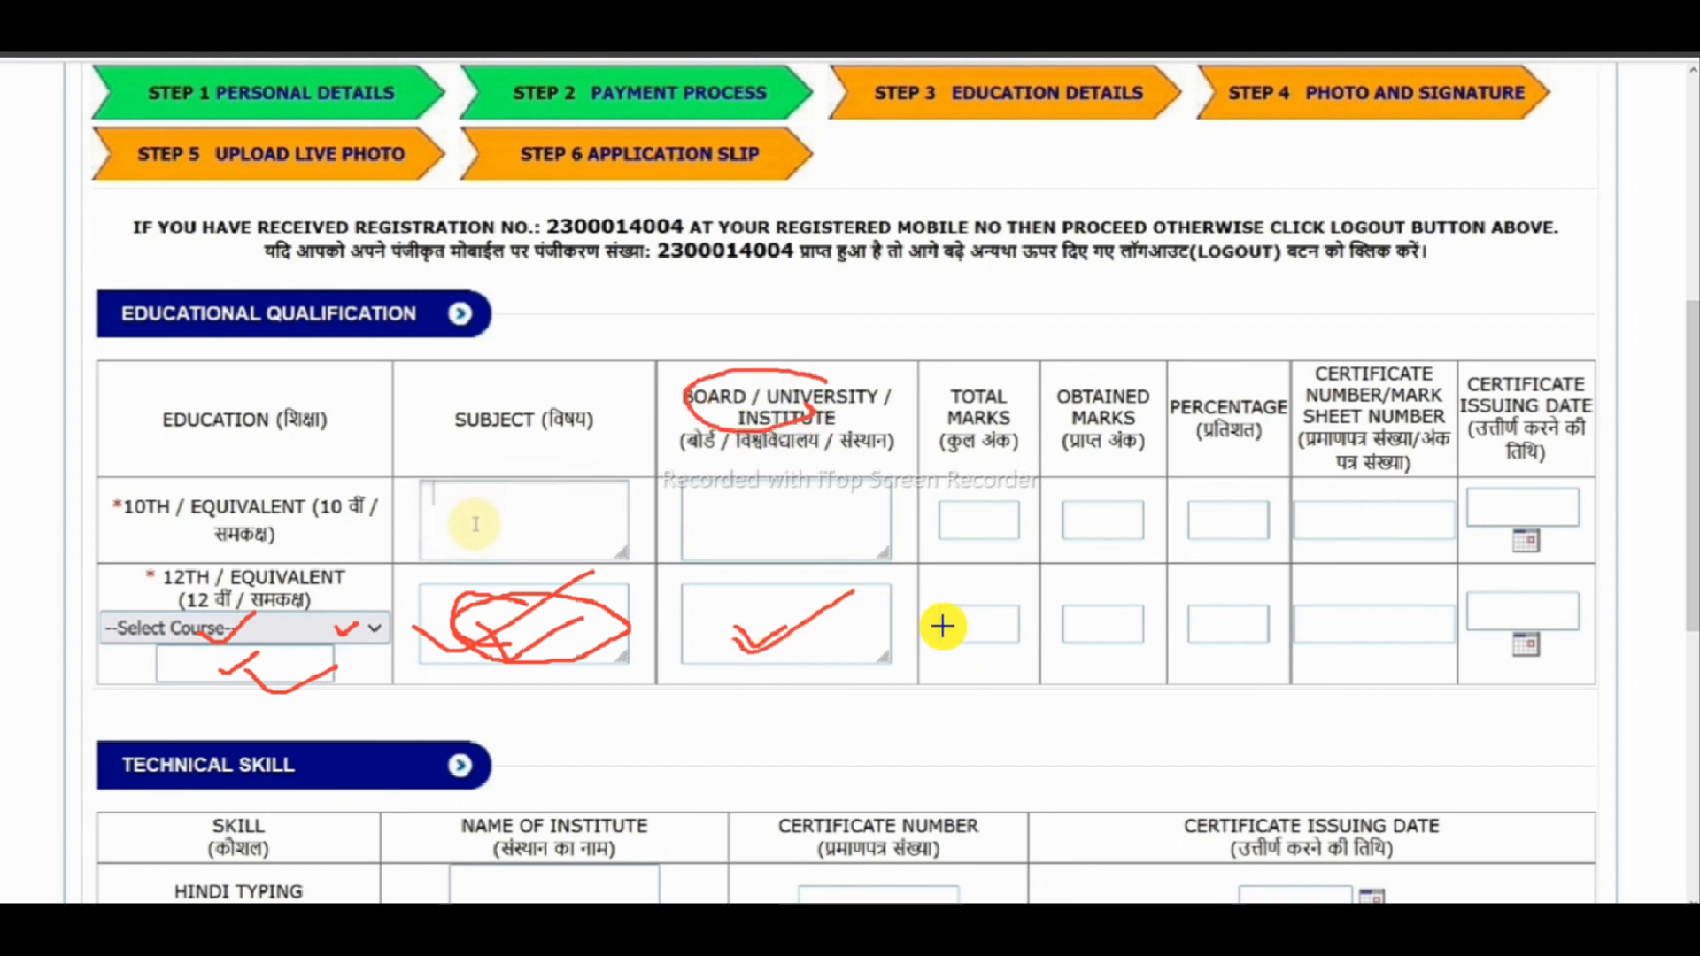
drag(978, 630, 1002, 609)
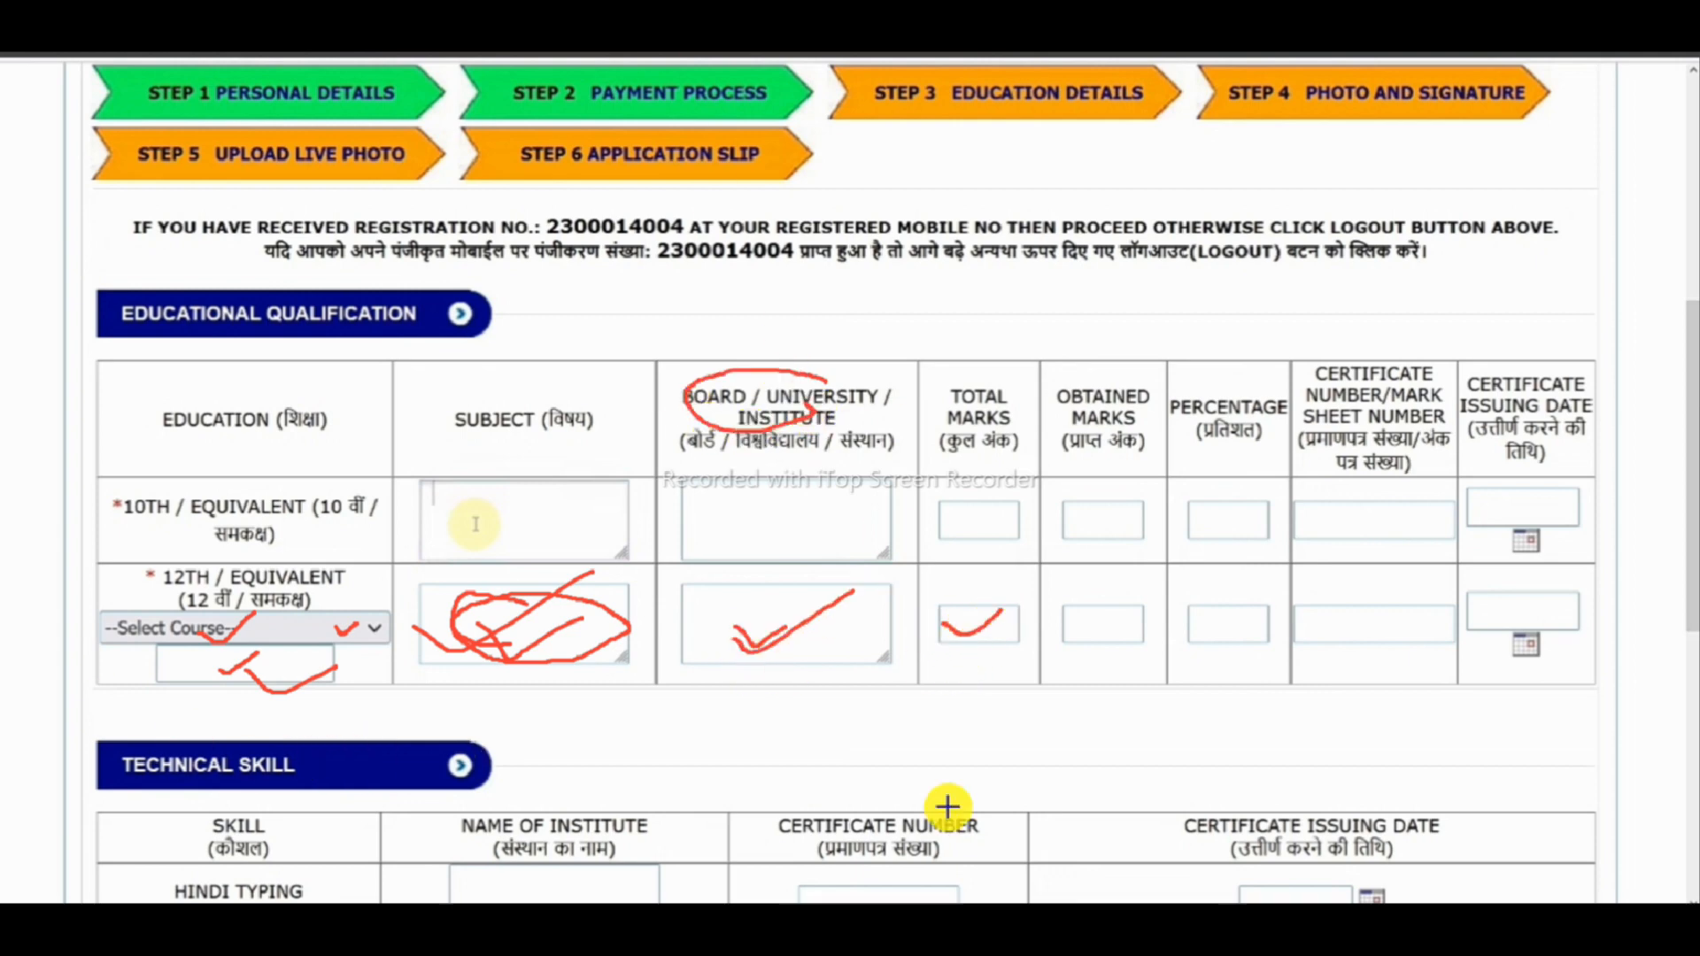
mouse_move(1096, 639)
mouse_down()
mouse_move(1127, 626)
mouse_move(1085, 629)
mouse_up()
mouse_move(1233, 638)
mouse_down()
mouse_move(1184, 629)
mouse_move(1218, 630)
mouse_up()
mouse_move(1363, 614)
mouse_down()
mouse_move(1336, 634)
mouse_move(1319, 613)
mouse_move(1386, 619)
mouse_up()
mouse_move(1555, 592)
mouse_down()
mouse_move(1487, 596)
mouse_move(1553, 626)
mouse_move(1499, 599)
mouse_up()
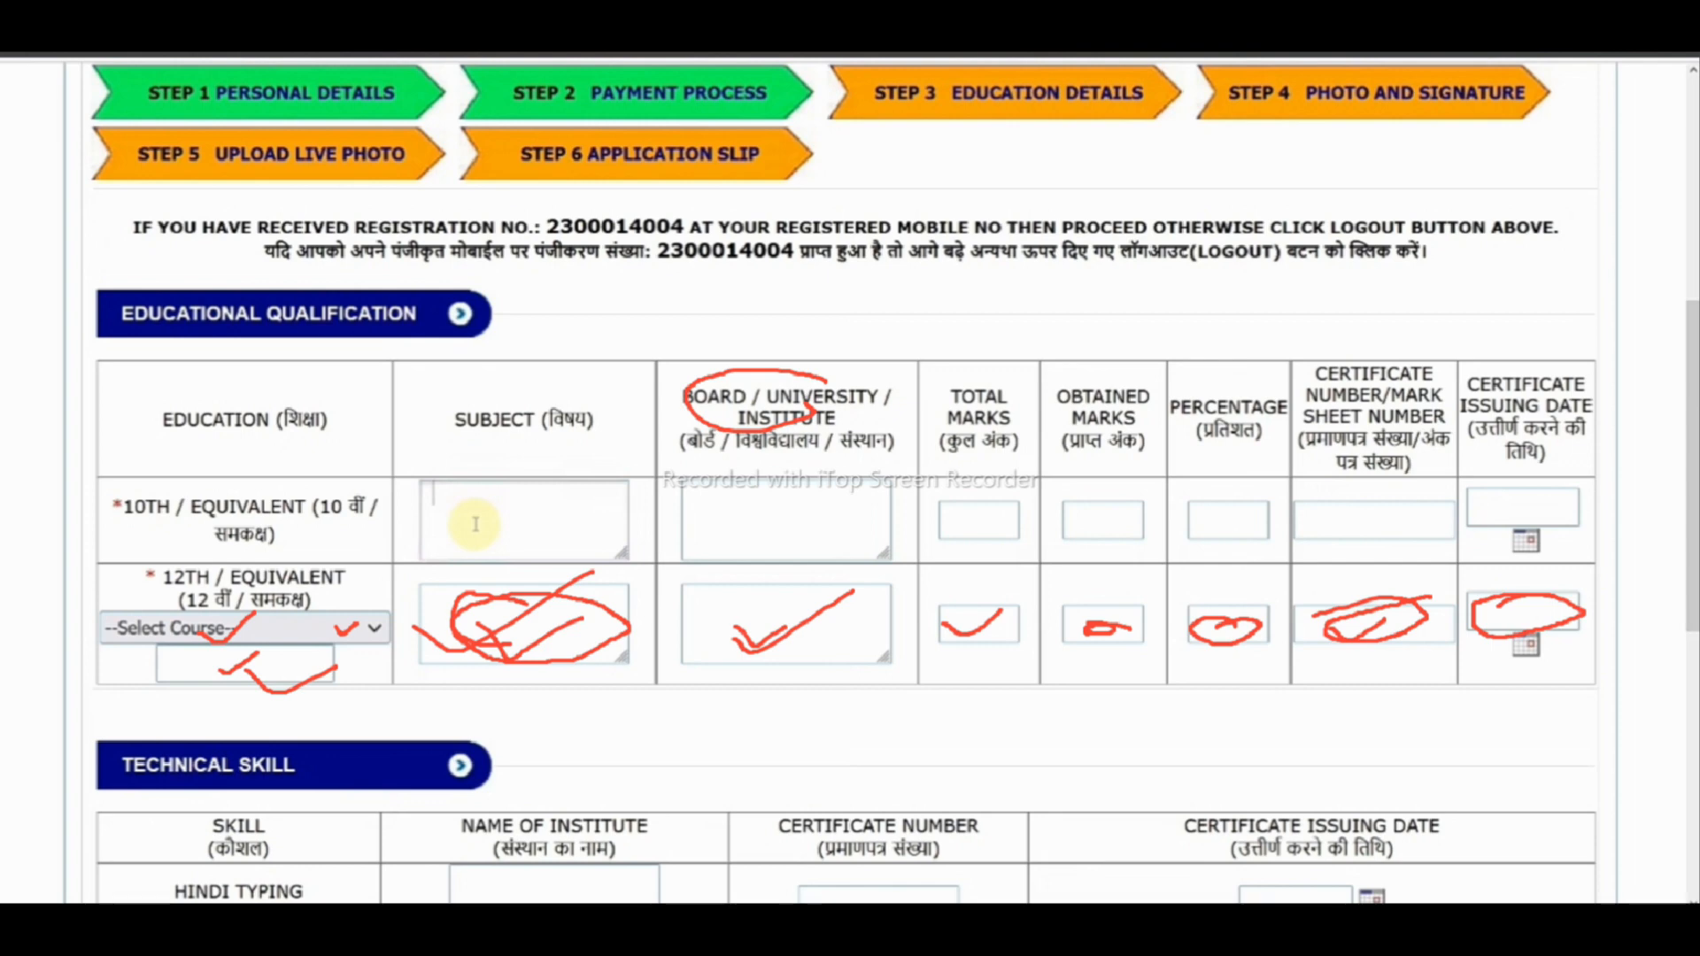
key(Escape)
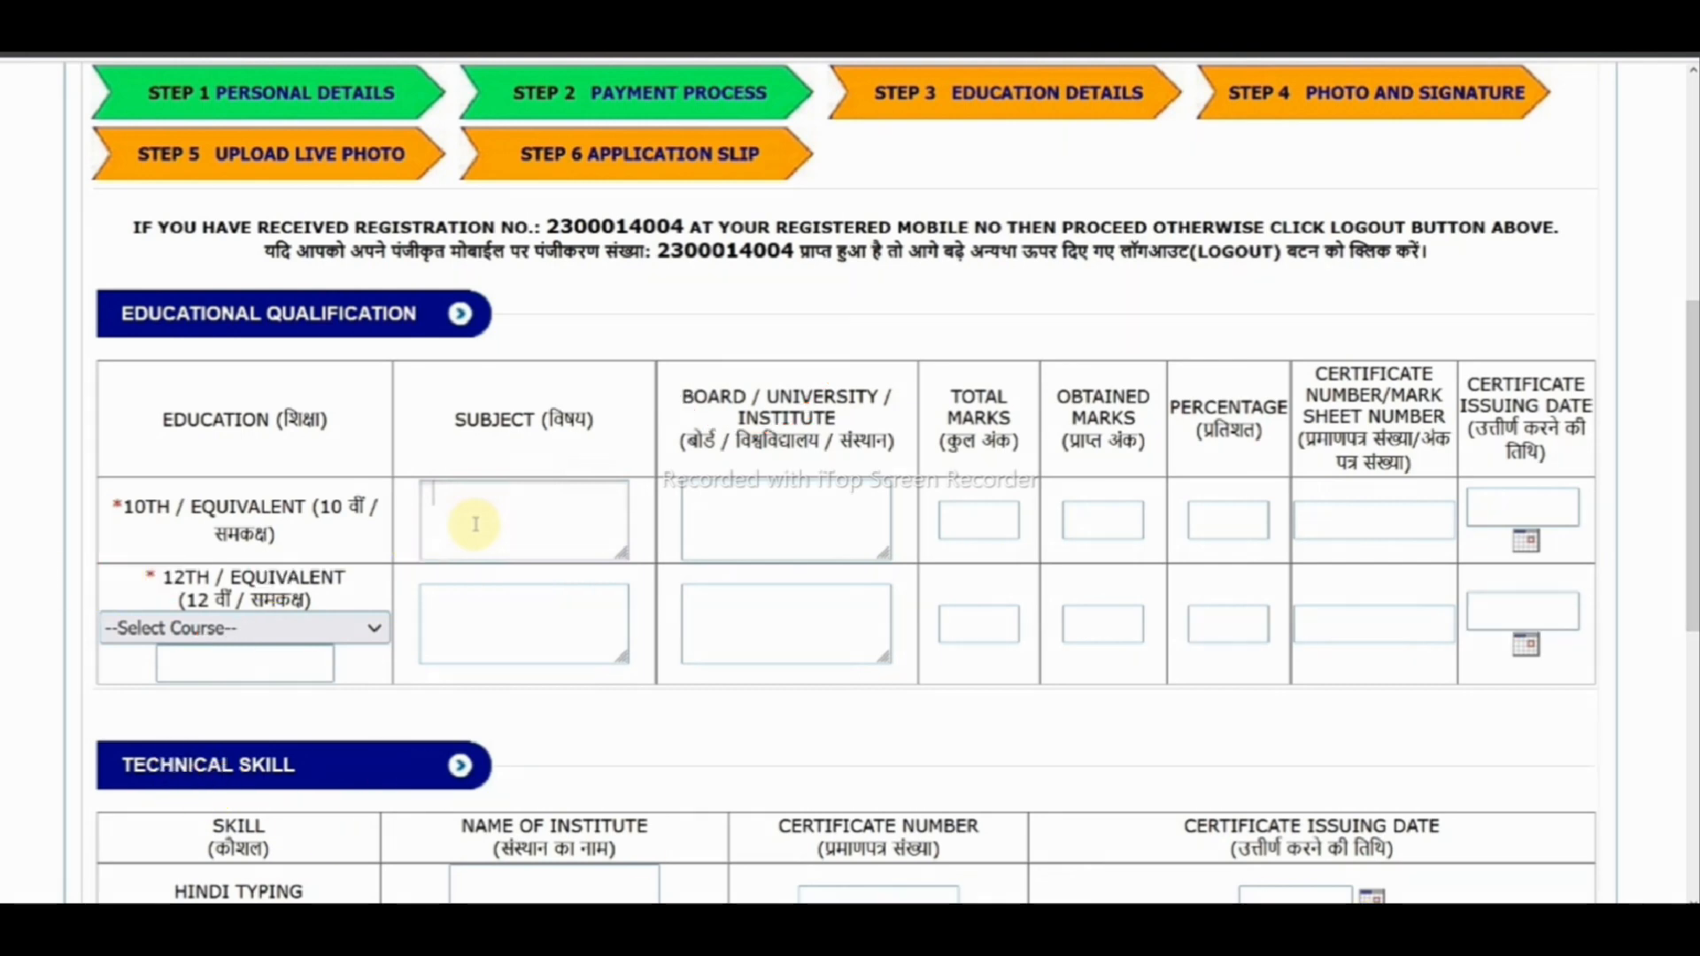
drag(206, 781, 444, 660)
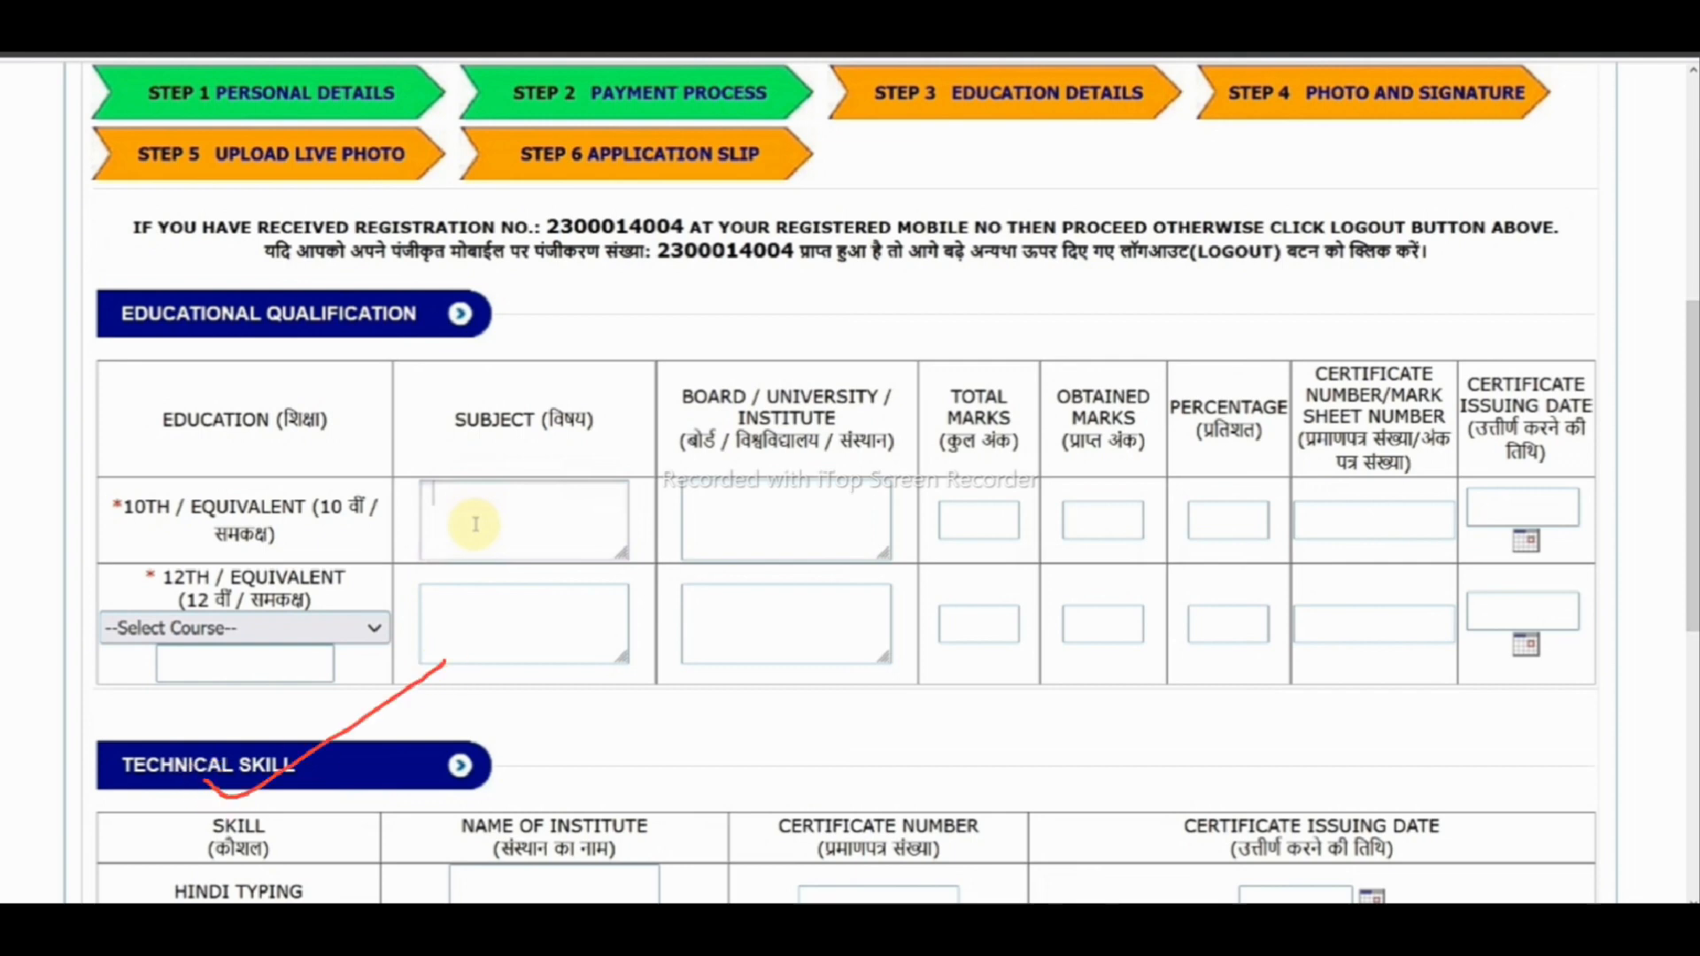
key(Escape)
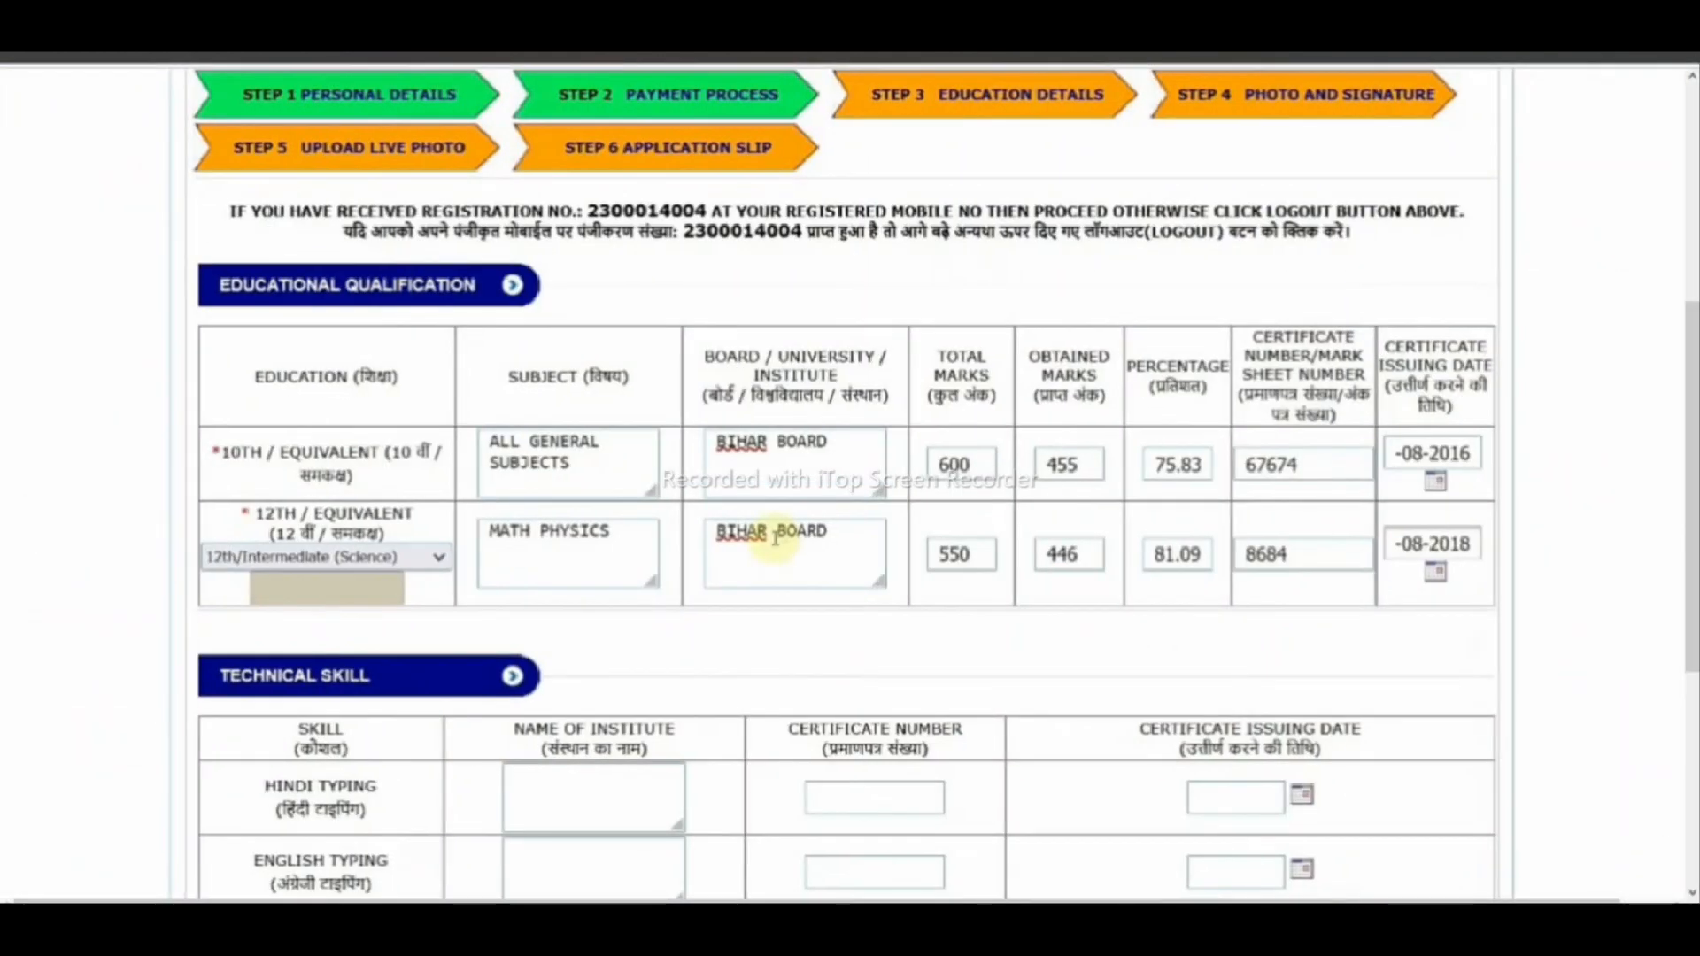
drag(144, 454, 197, 454)
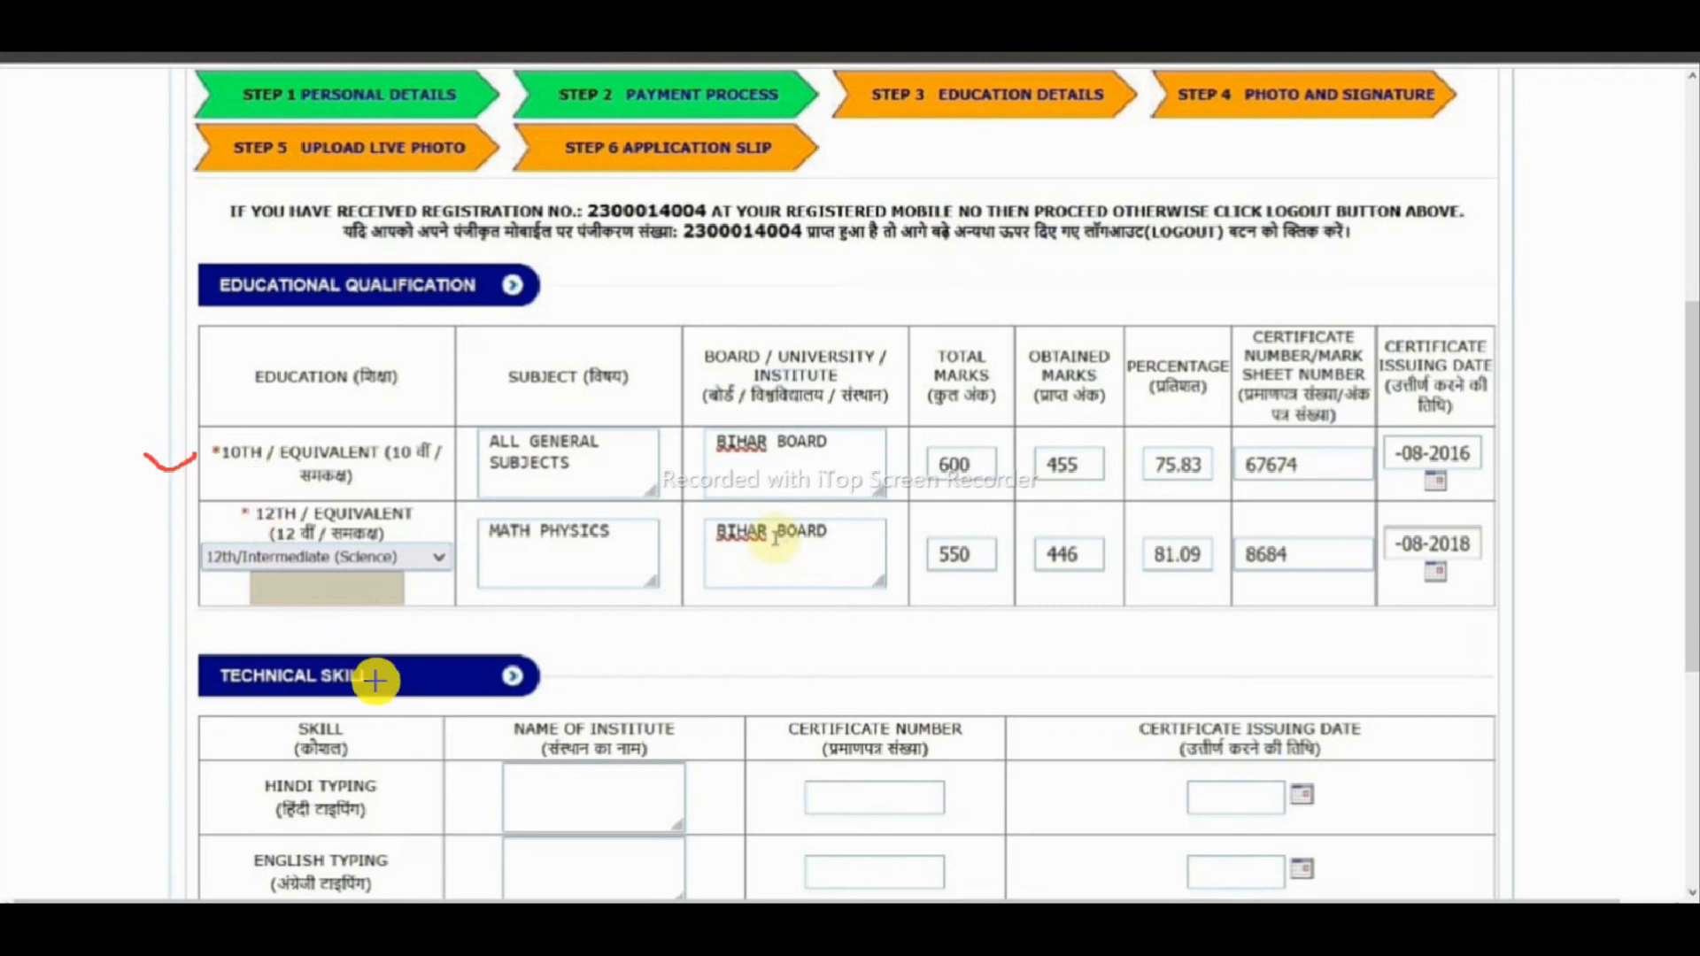
drag(255, 483, 348, 438)
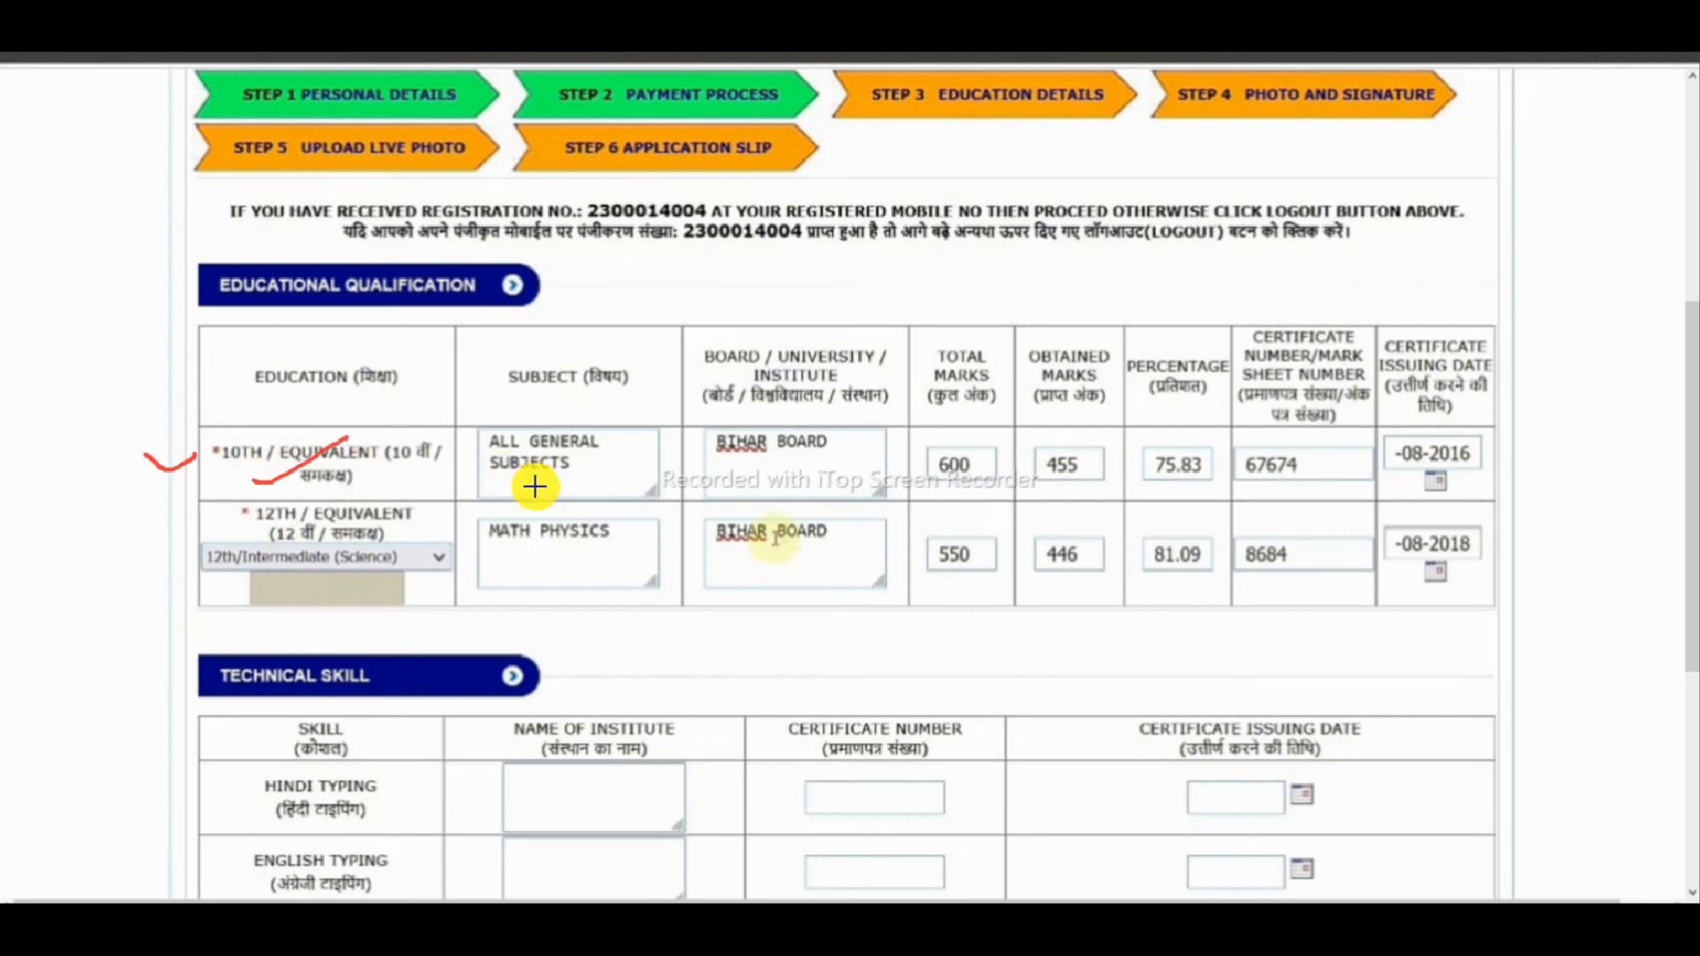
drag(534, 475, 611, 441)
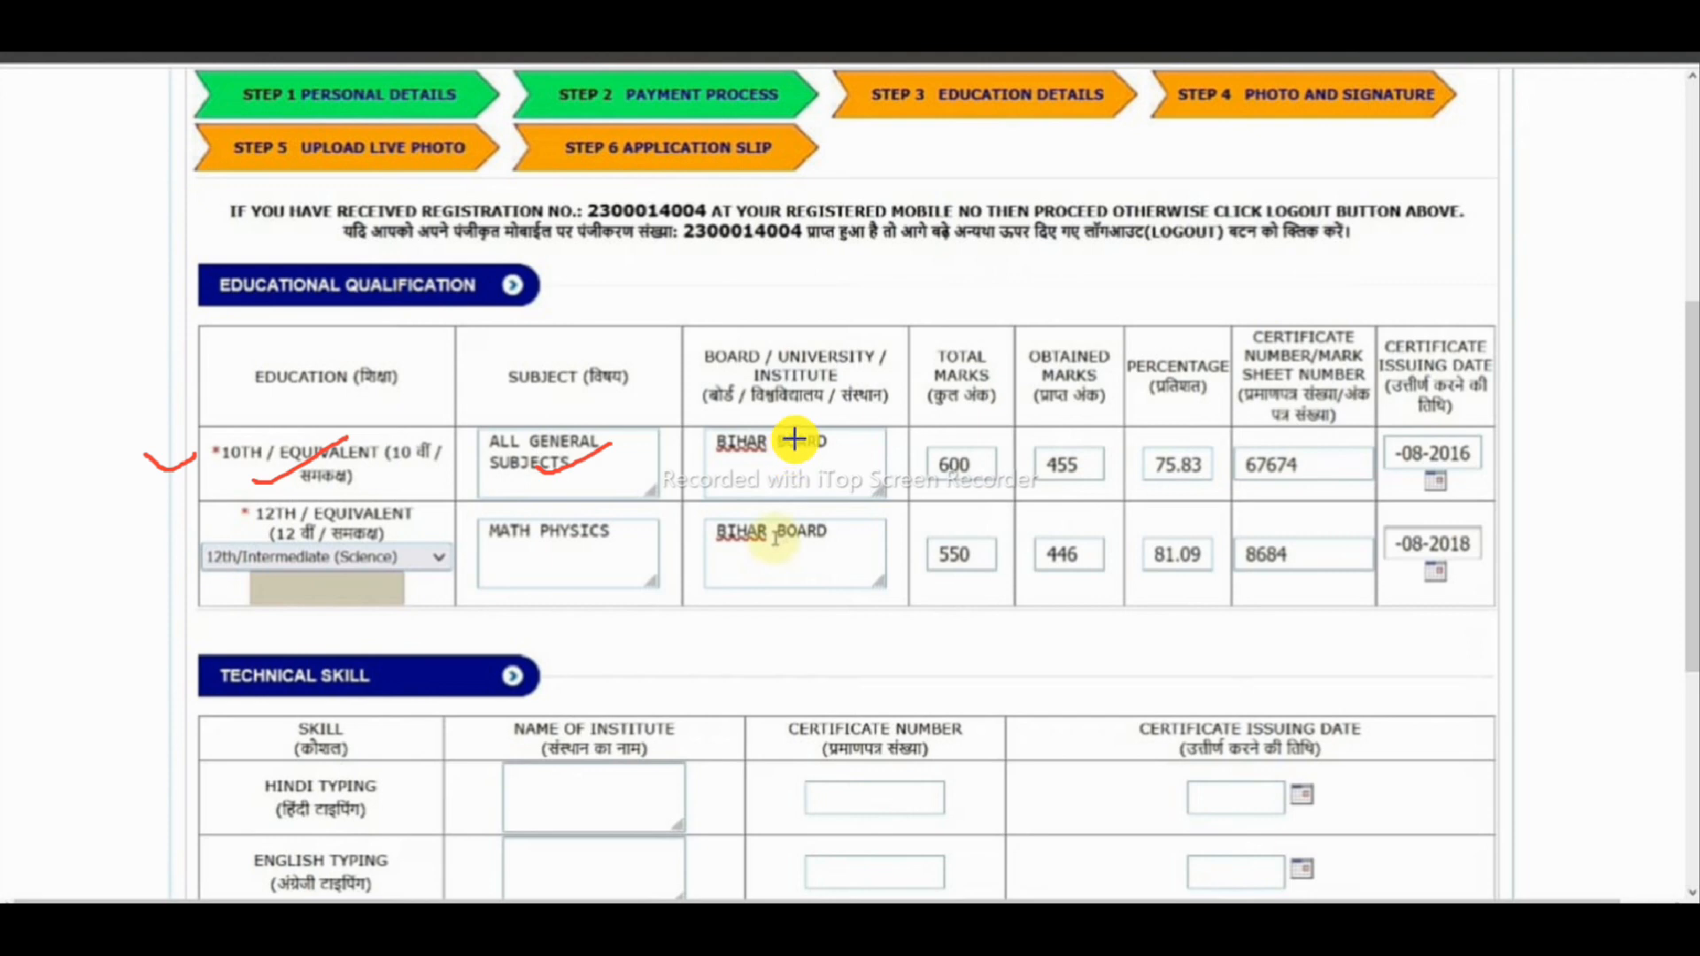
mouse_move(794, 439)
mouse_down()
mouse_move(779, 425)
mouse_move(808, 455)
mouse_move(861, 435)
mouse_up()
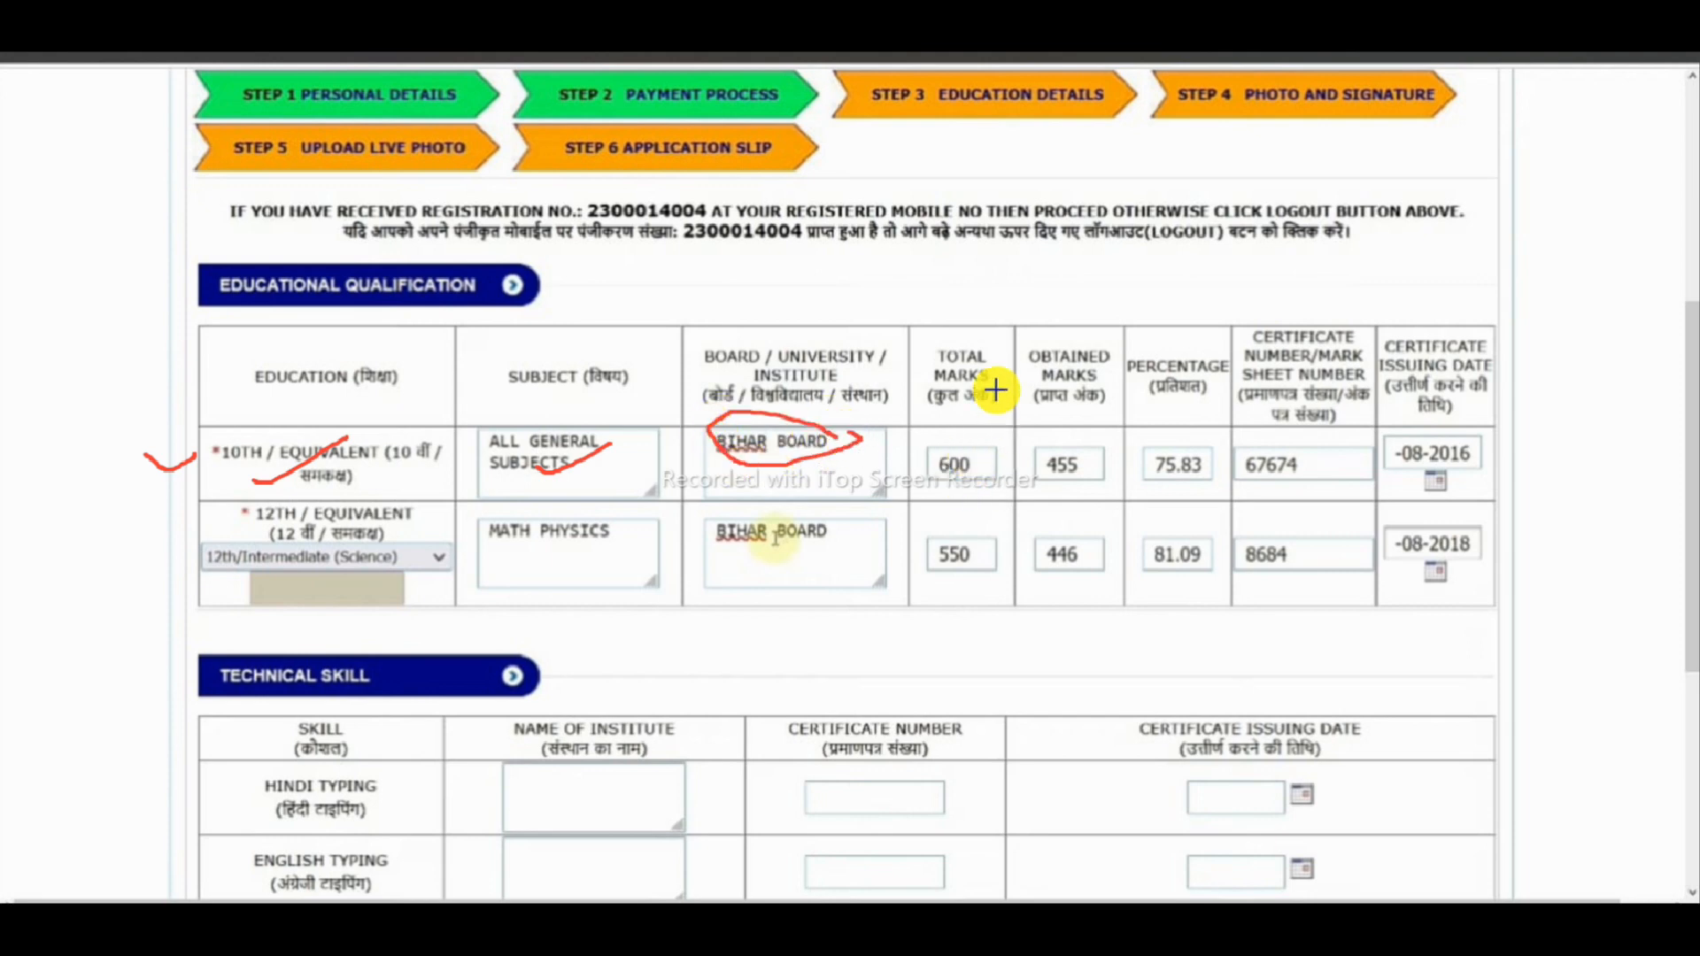
mouse_move(1063, 464)
mouse_down()
mouse_move(1156, 433)
mouse_move(1229, 453)
mouse_move(1352, 434)
mouse_up()
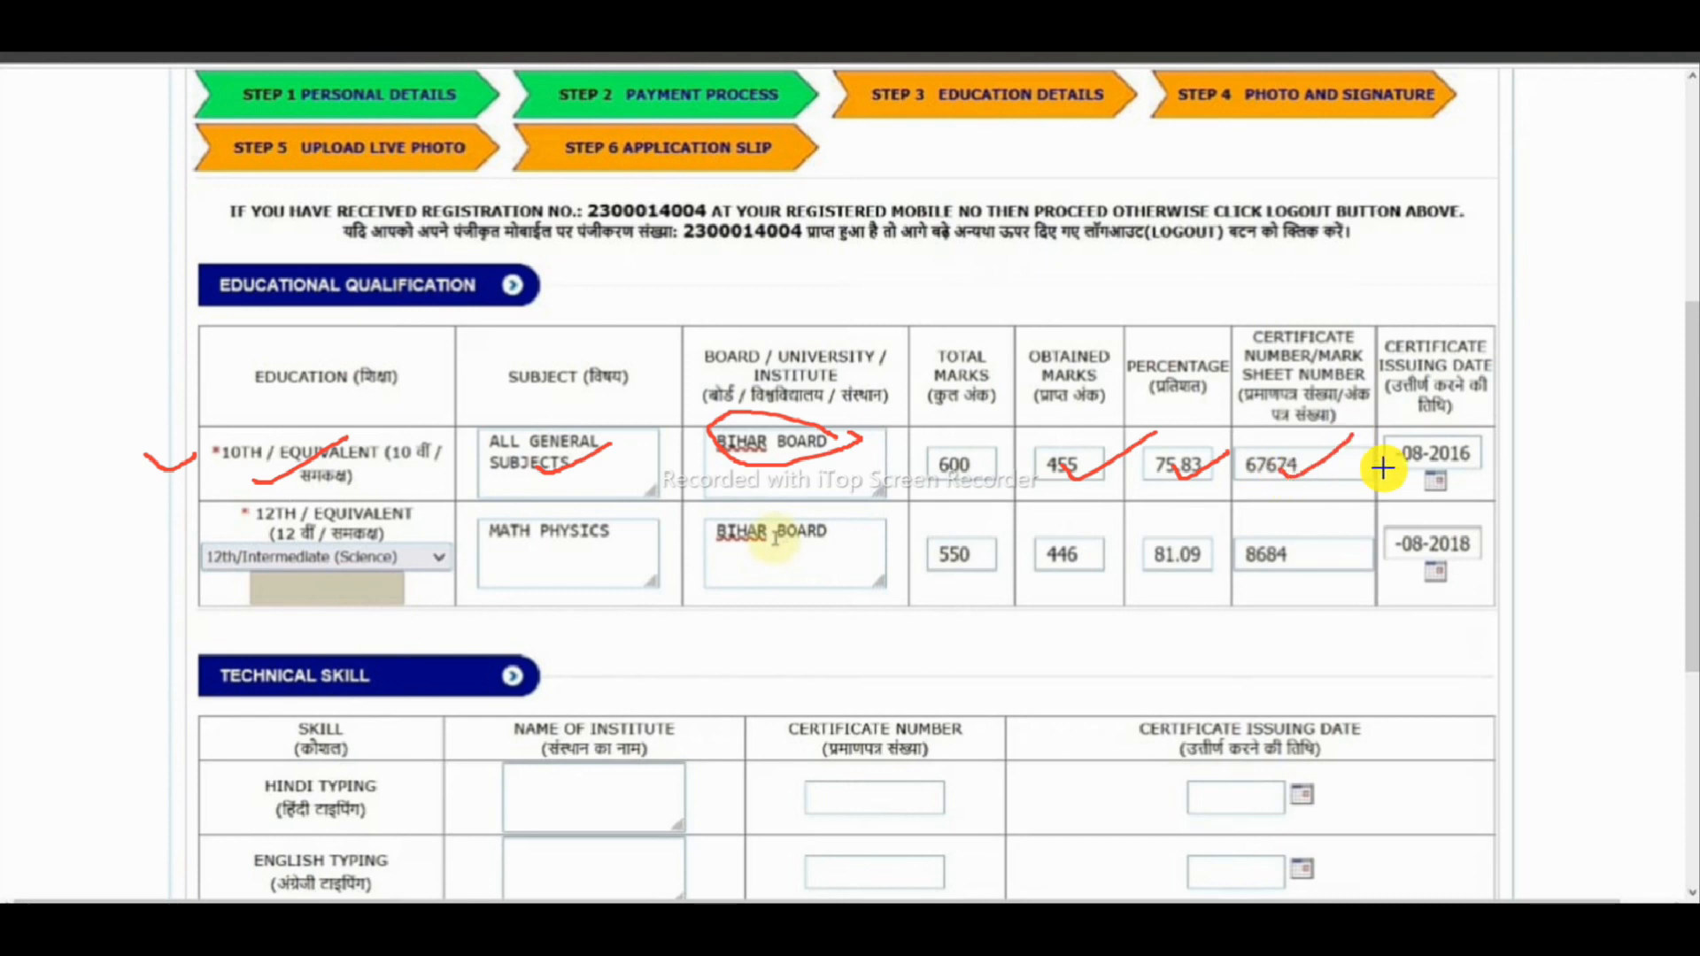
drag(1479, 361, 1465, 372)
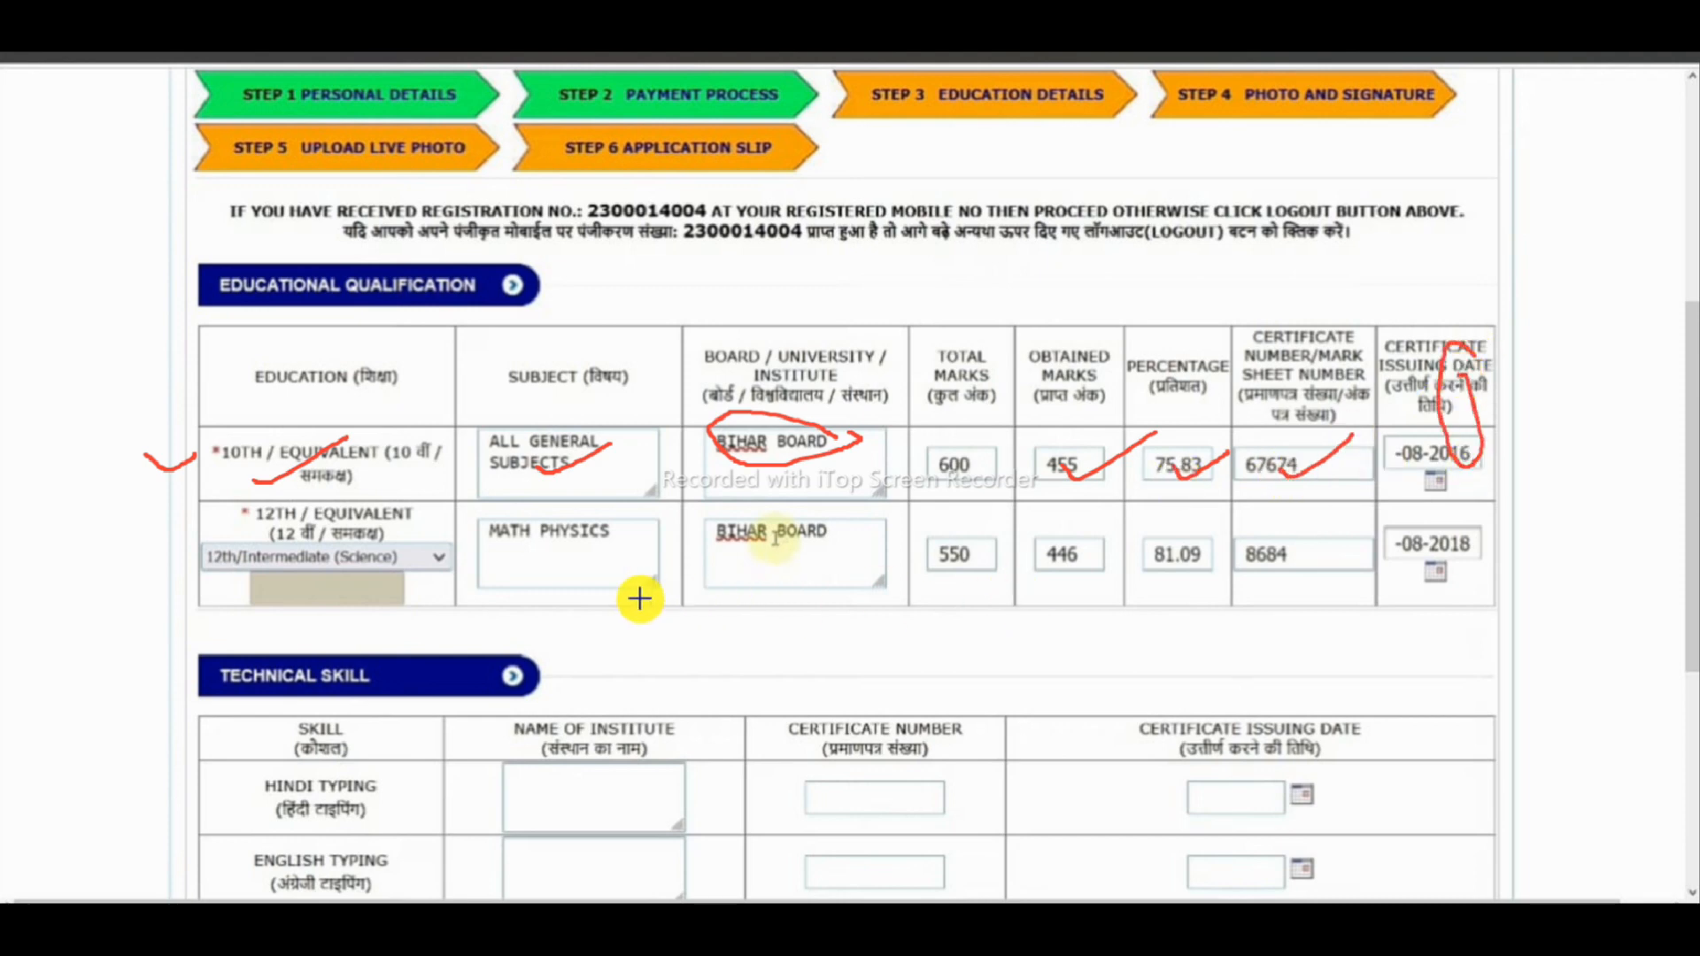
drag(159, 556, 229, 543)
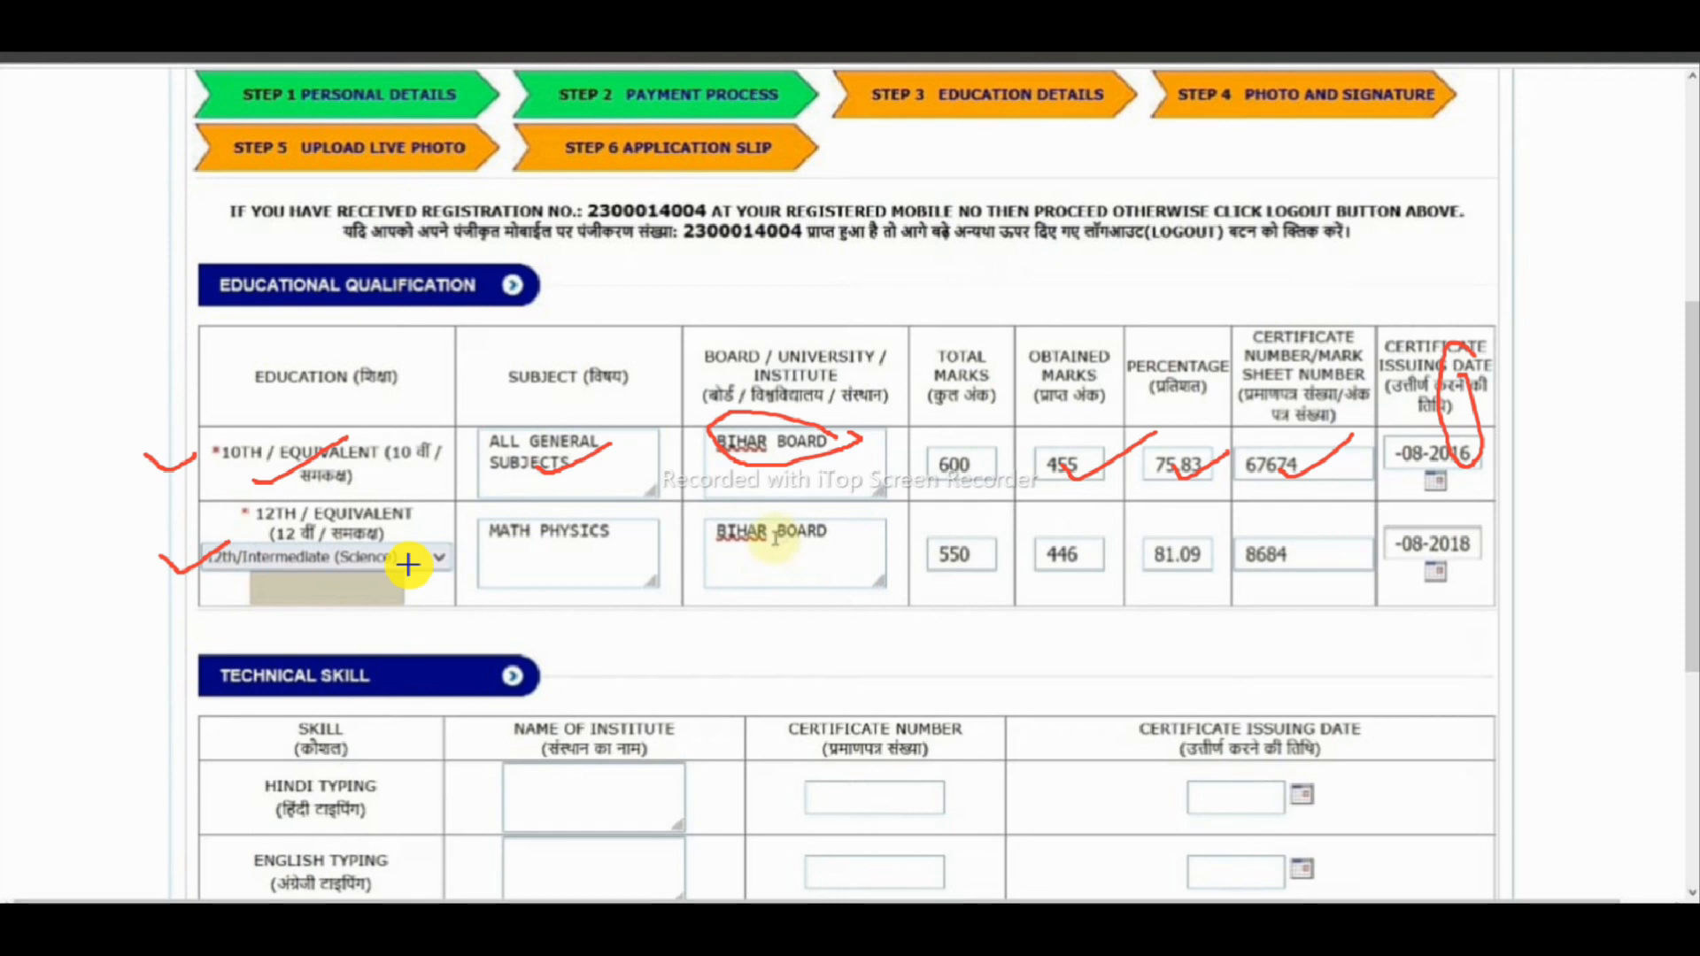
drag(288, 572, 359, 544)
mouse_move(530, 557)
mouse_down()
mouse_move(512, 577)
mouse_move(637, 535)
mouse_move(607, 570)
mouse_move(637, 540)
mouse_up()
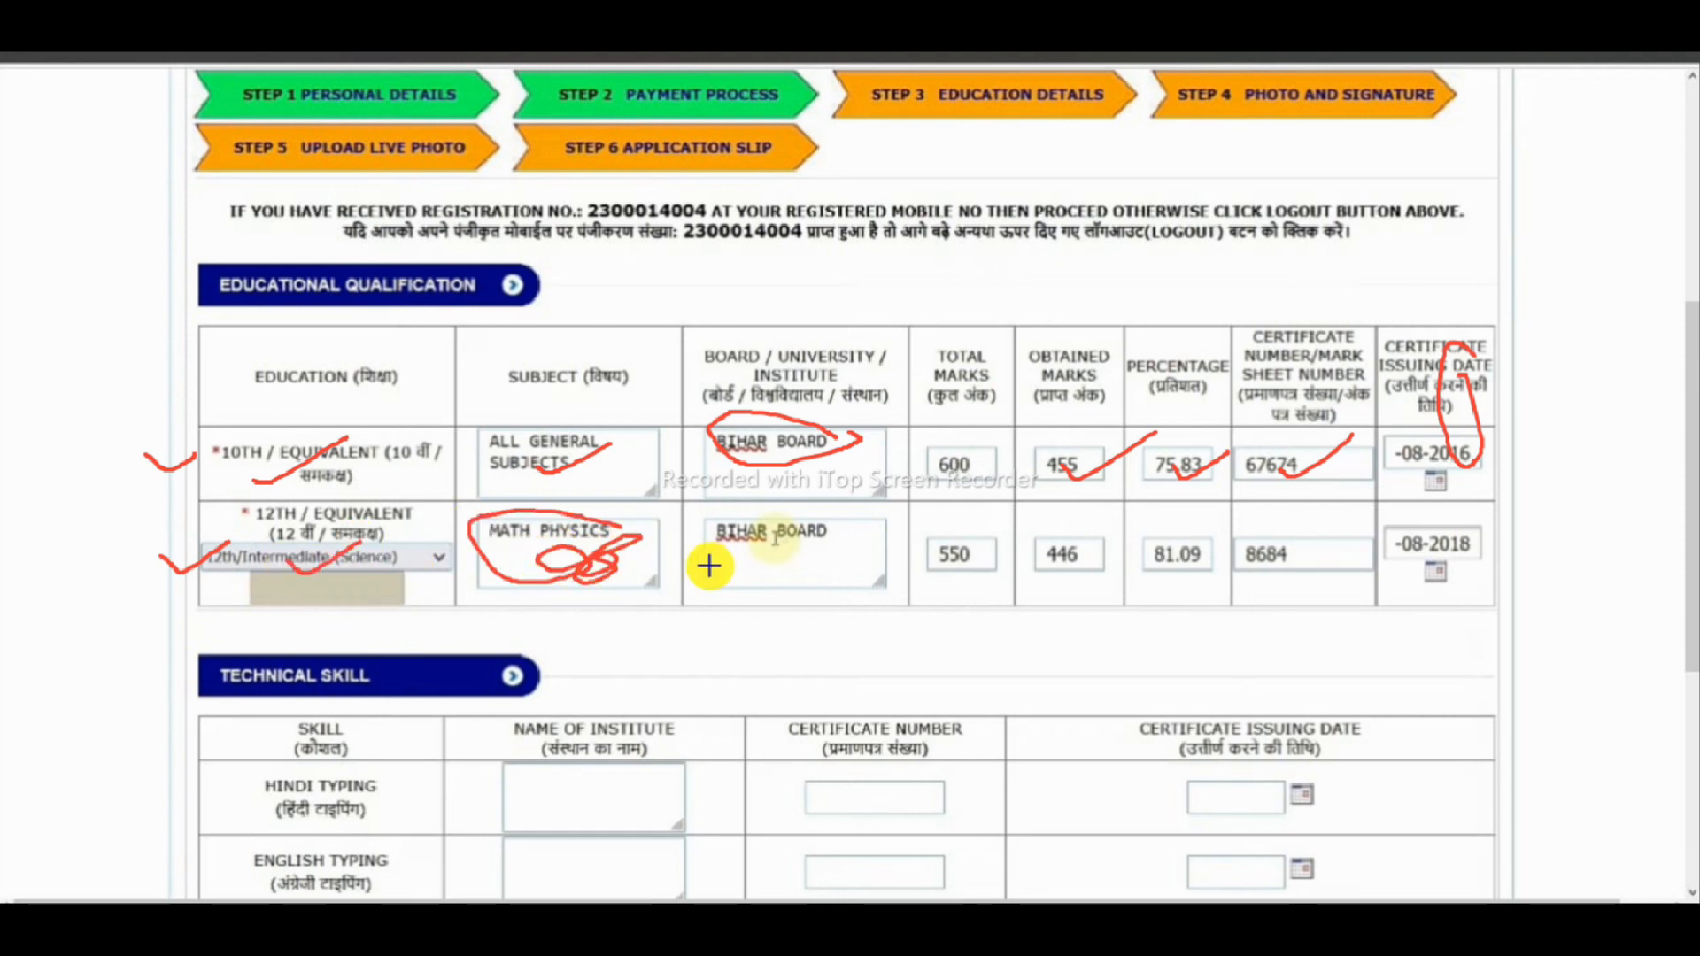
mouse_move(797, 558)
mouse_down()
mouse_move(885, 534)
mouse_move(964, 555)
mouse_move(1117, 520)
mouse_move(1309, 554)
mouse_move(1359, 513)
mouse_move(1496, 509)
mouse_up()
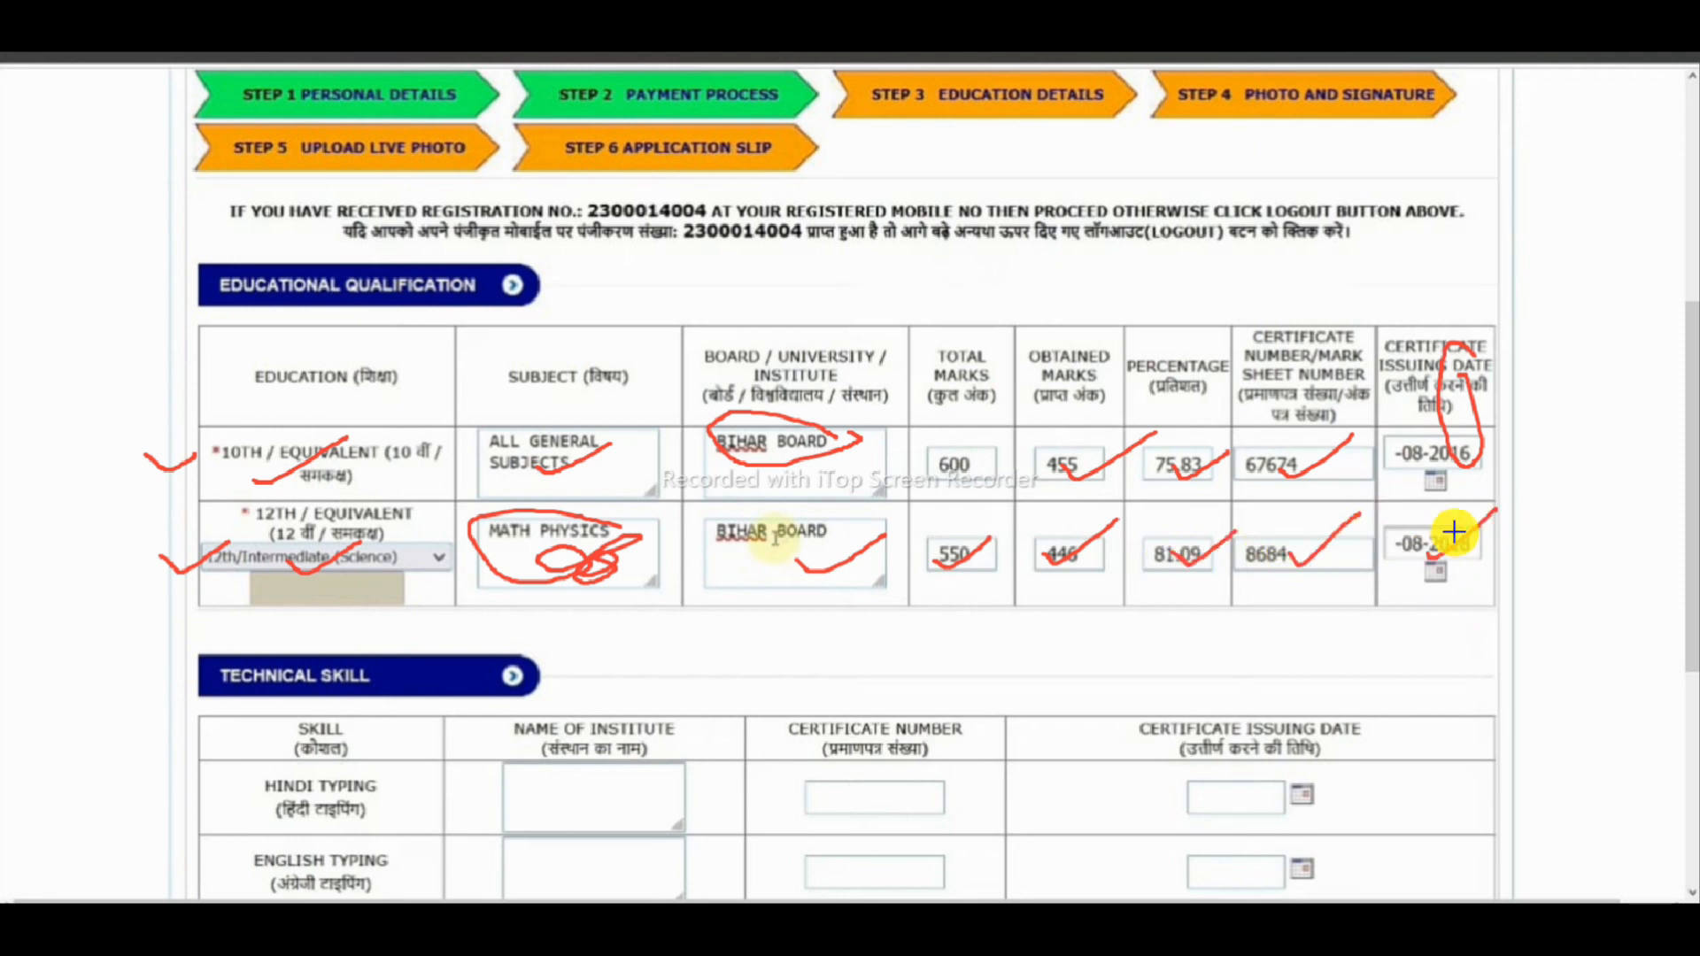
drag(250, 705, 392, 639)
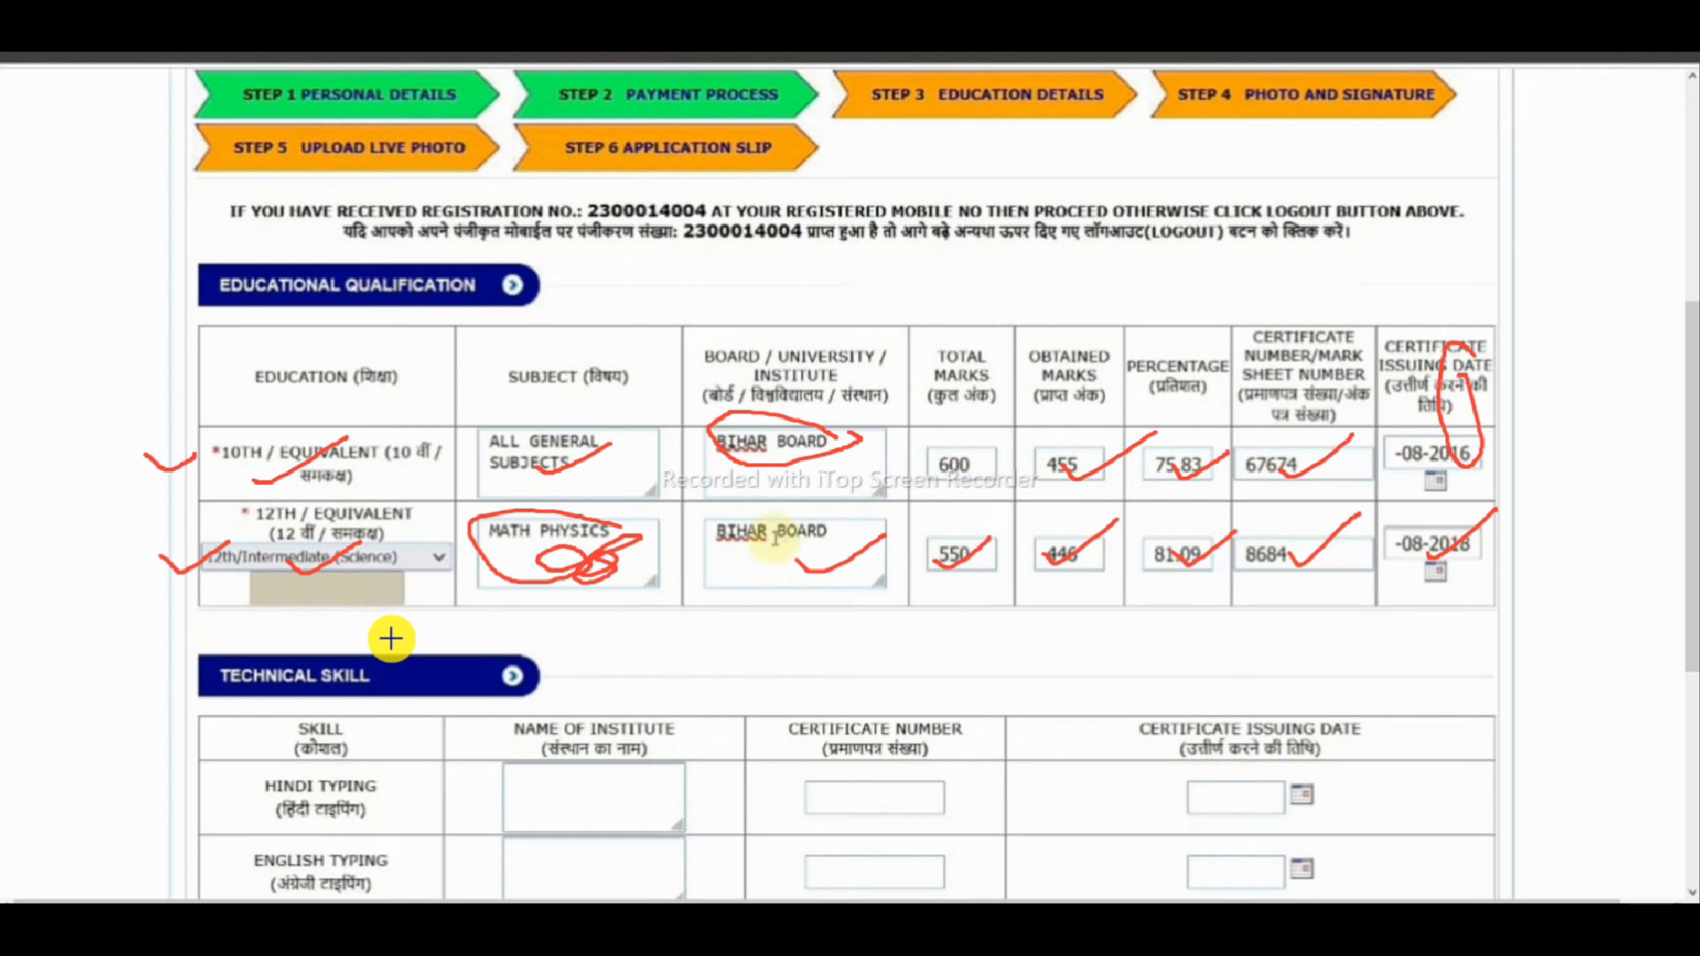
drag(133, 341, 412, 271)
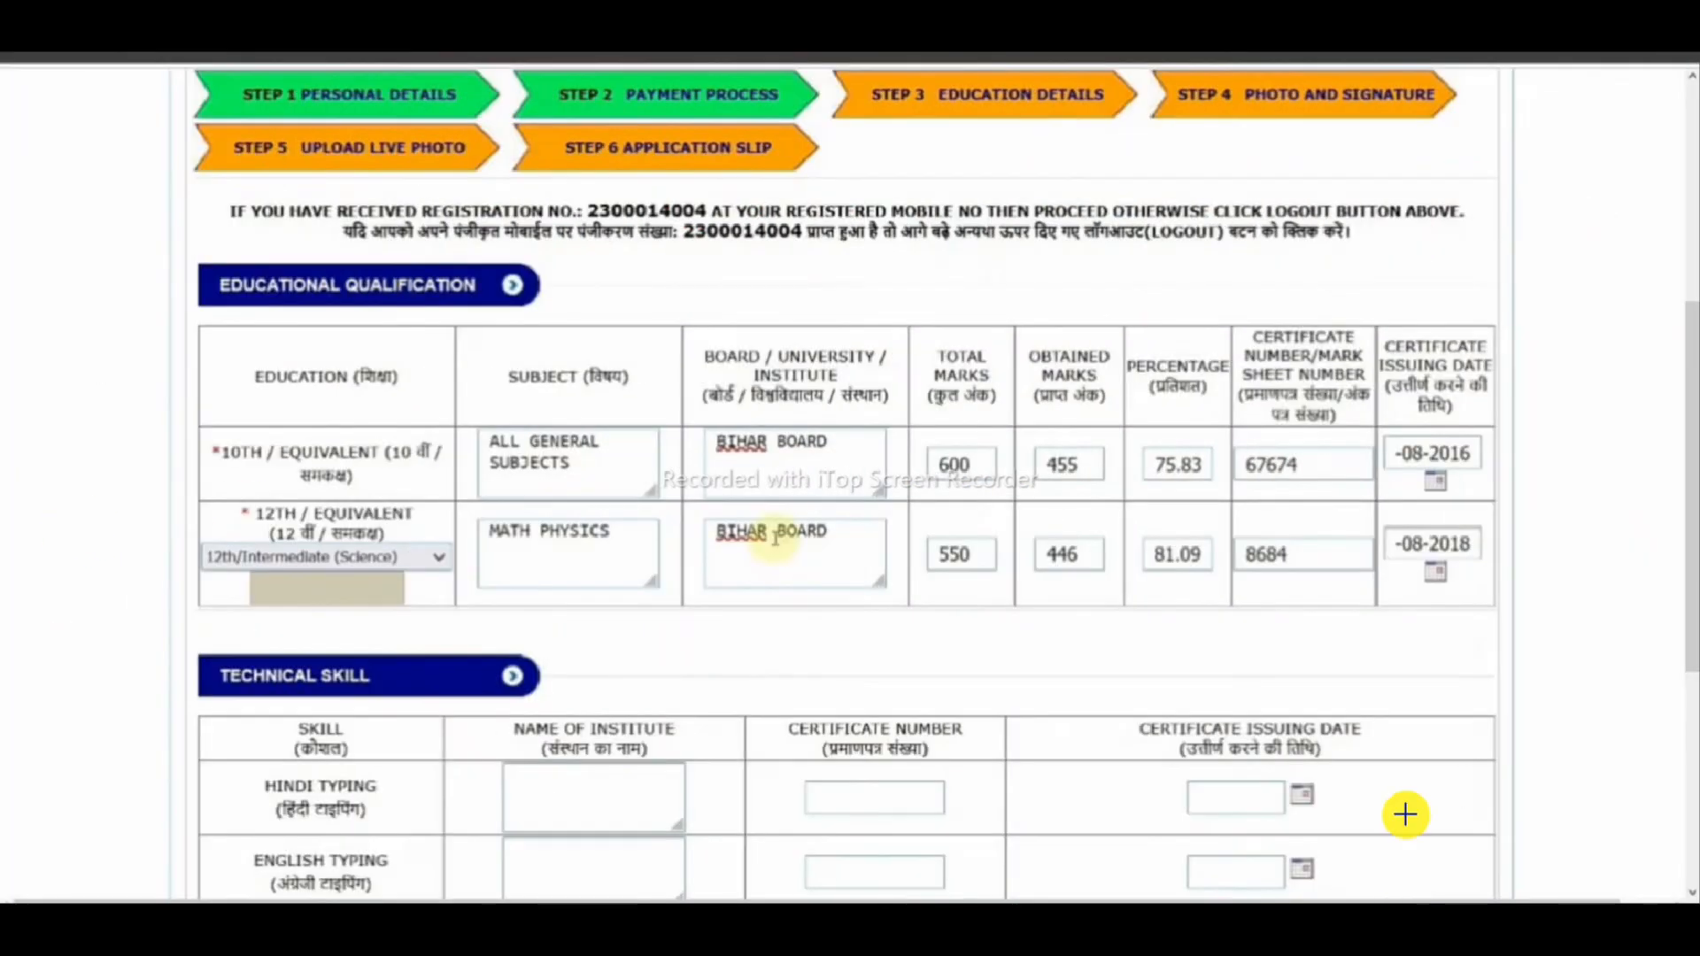
- Save Step 3 with Technical Skill blank and continue to the Step 4 photo upload page
drag(275, 677, 433, 613)
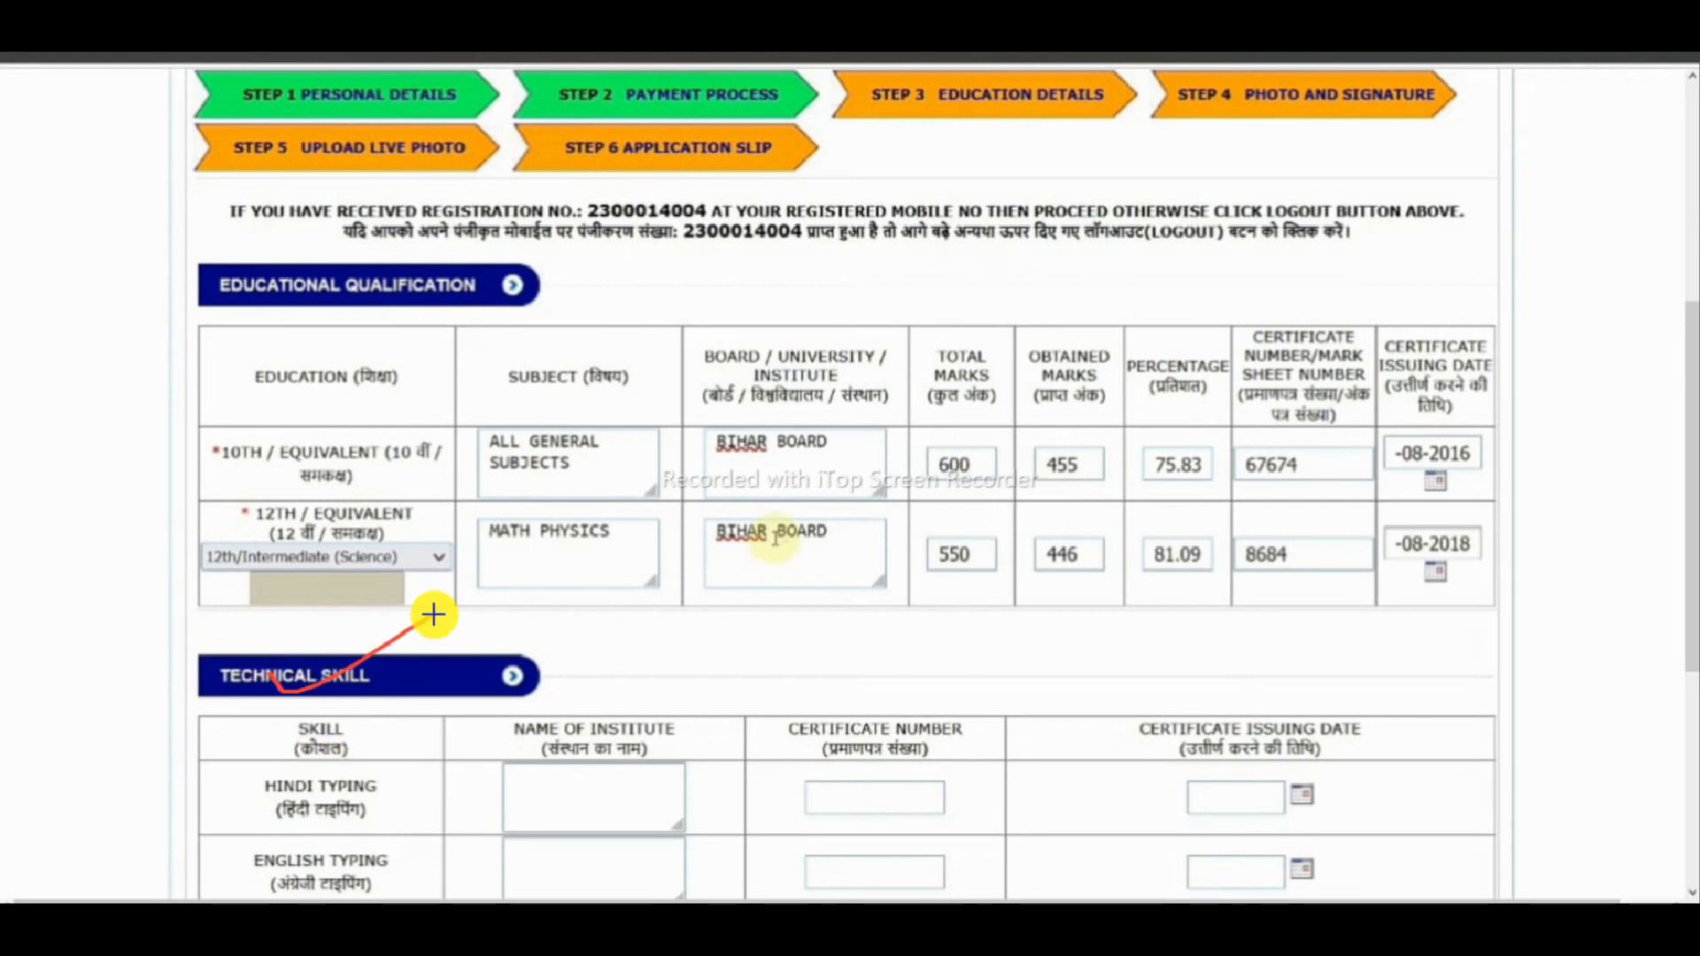
drag(320, 795, 453, 755)
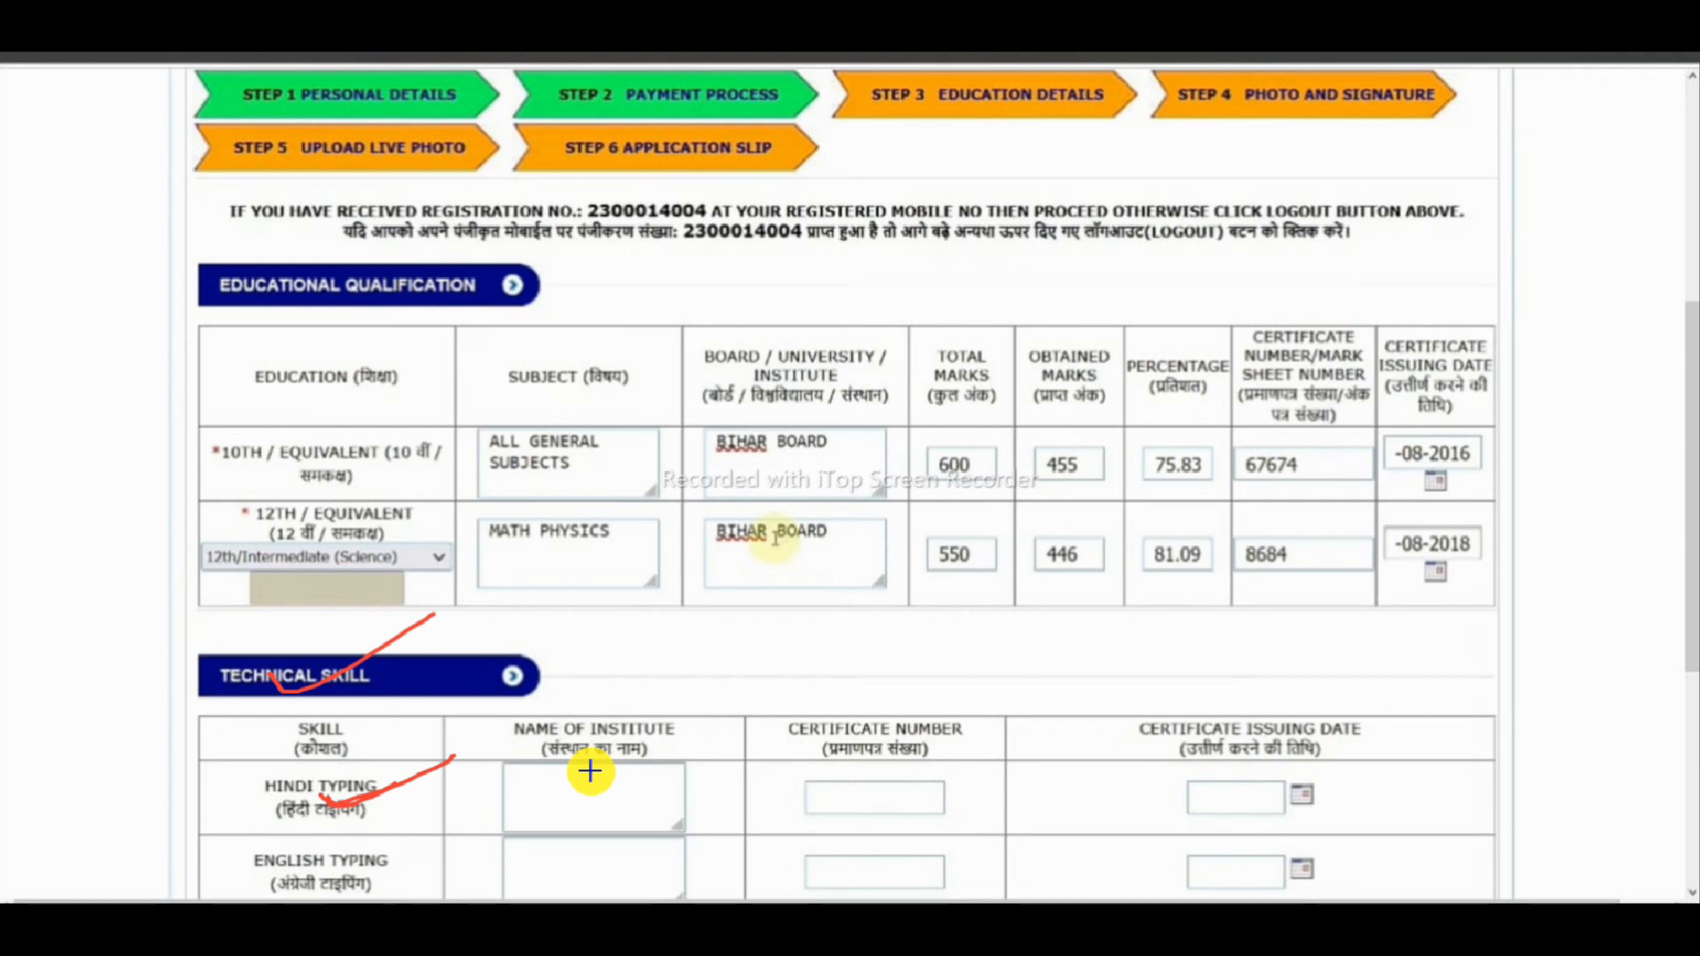
mouse_move(659, 725)
mouse_down()
mouse_move(550, 709)
mouse_move(656, 736)
mouse_move(581, 796)
mouse_up()
mouse_move(362, 869)
mouse_down()
mouse_move(267, 847)
mouse_move(387, 874)
mouse_up()
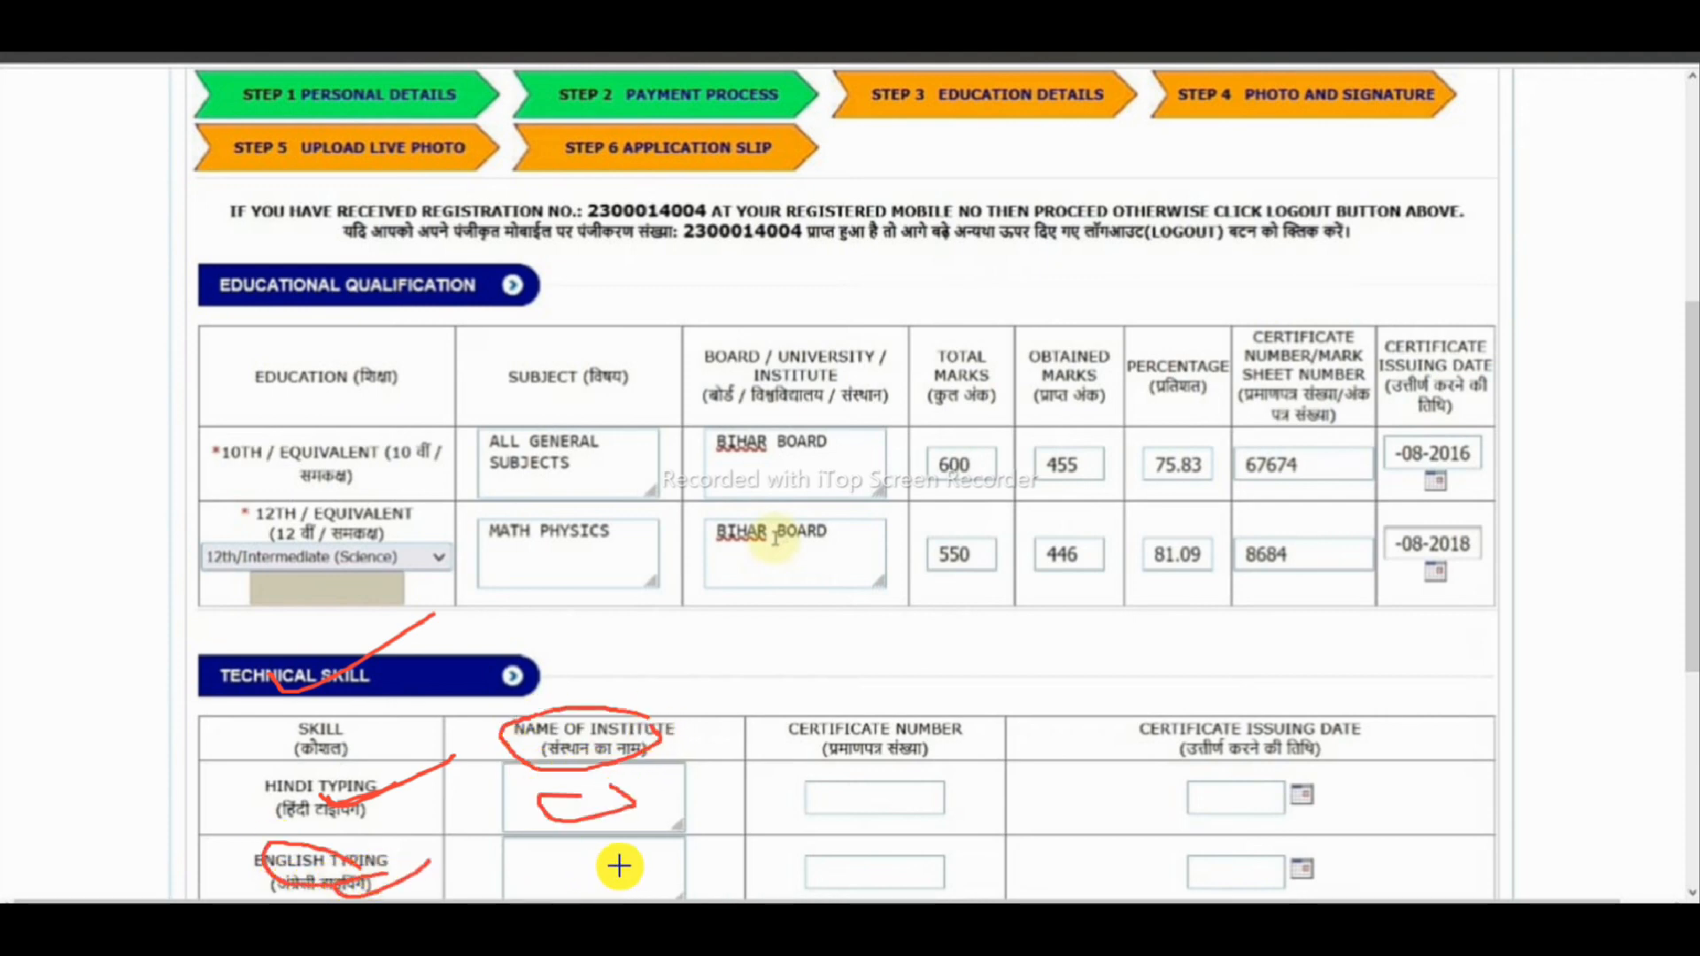
mouse_move(632, 860)
mouse_down()
mouse_move(543, 865)
mouse_move(667, 866)
mouse_up()
mouse_move(941, 711)
mouse_down()
mouse_move(850, 763)
mouse_move(949, 740)
mouse_move(835, 785)
mouse_move(937, 797)
mouse_up()
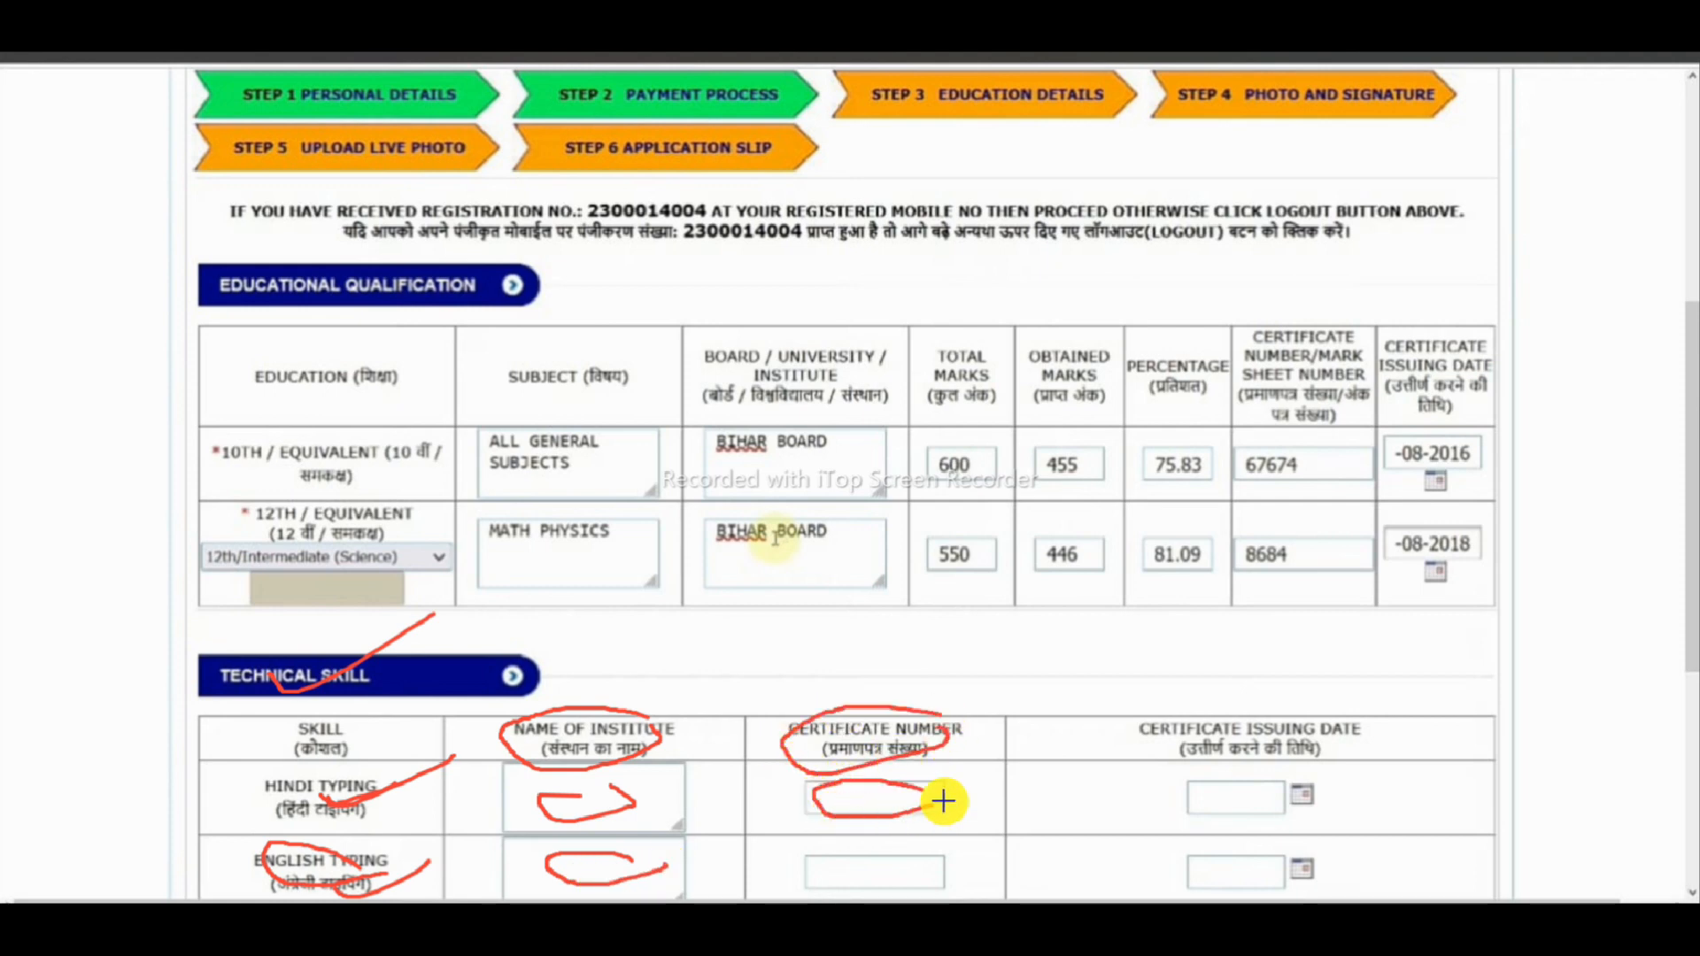
mouse_move(836, 864)
mouse_down()
mouse_move(850, 876)
mouse_move(977, 818)
mouse_up()
drag(1173, 800, 1313, 740)
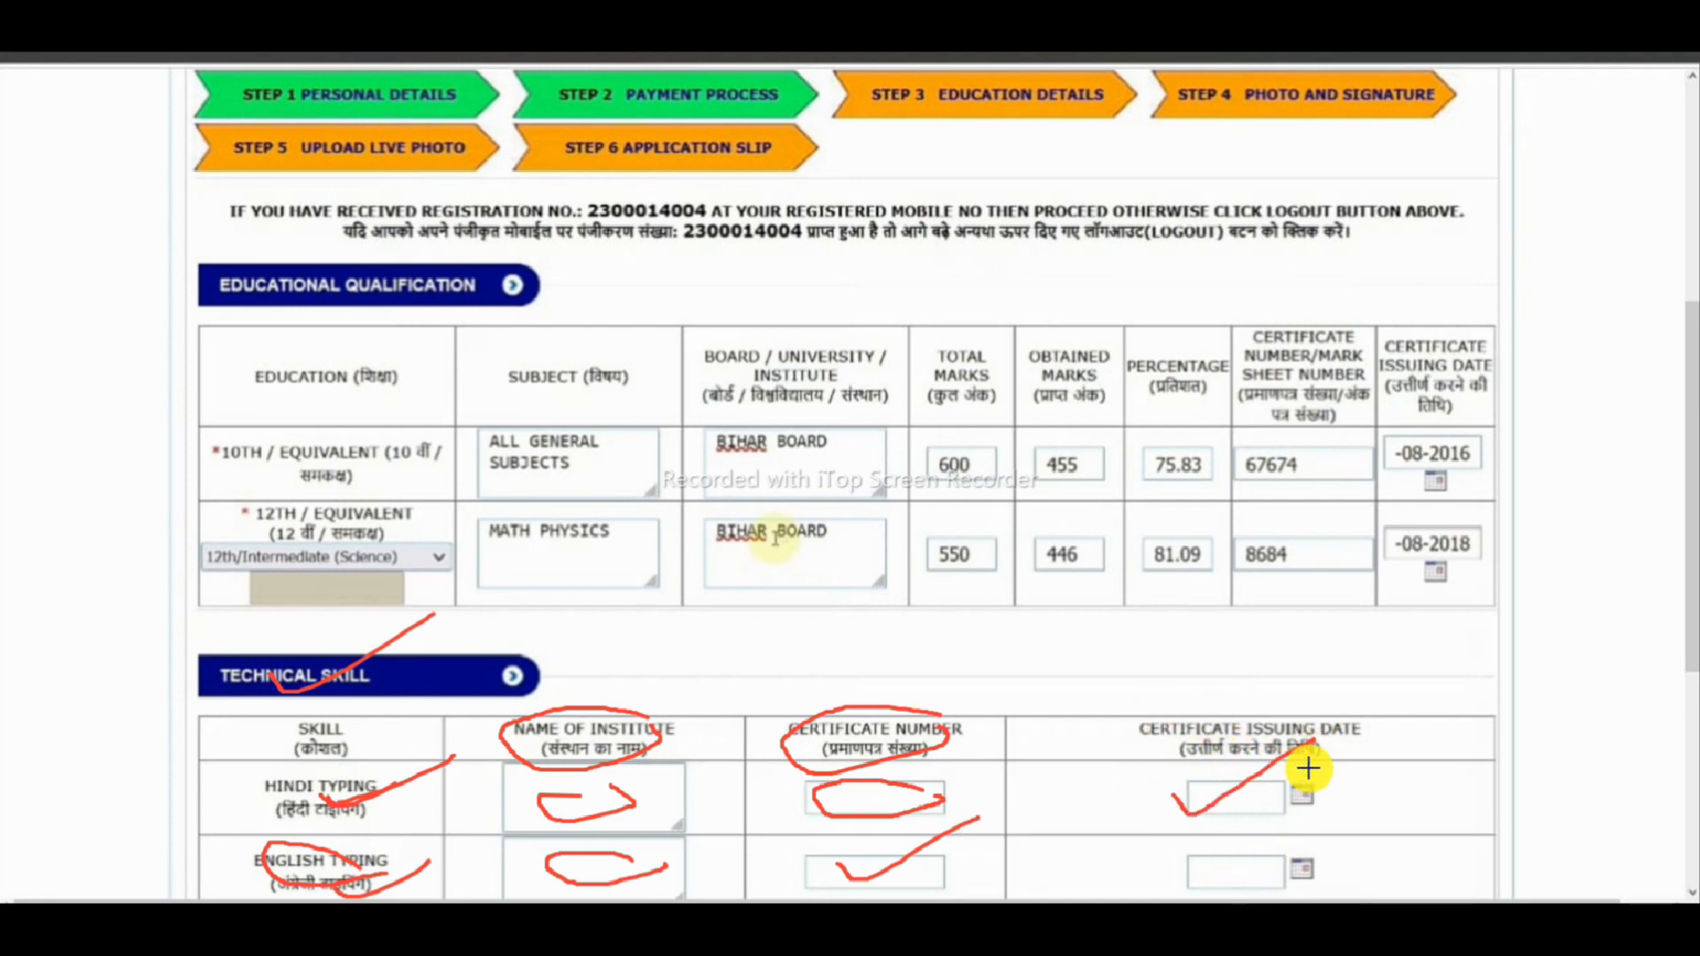
drag(1180, 876, 1290, 850)
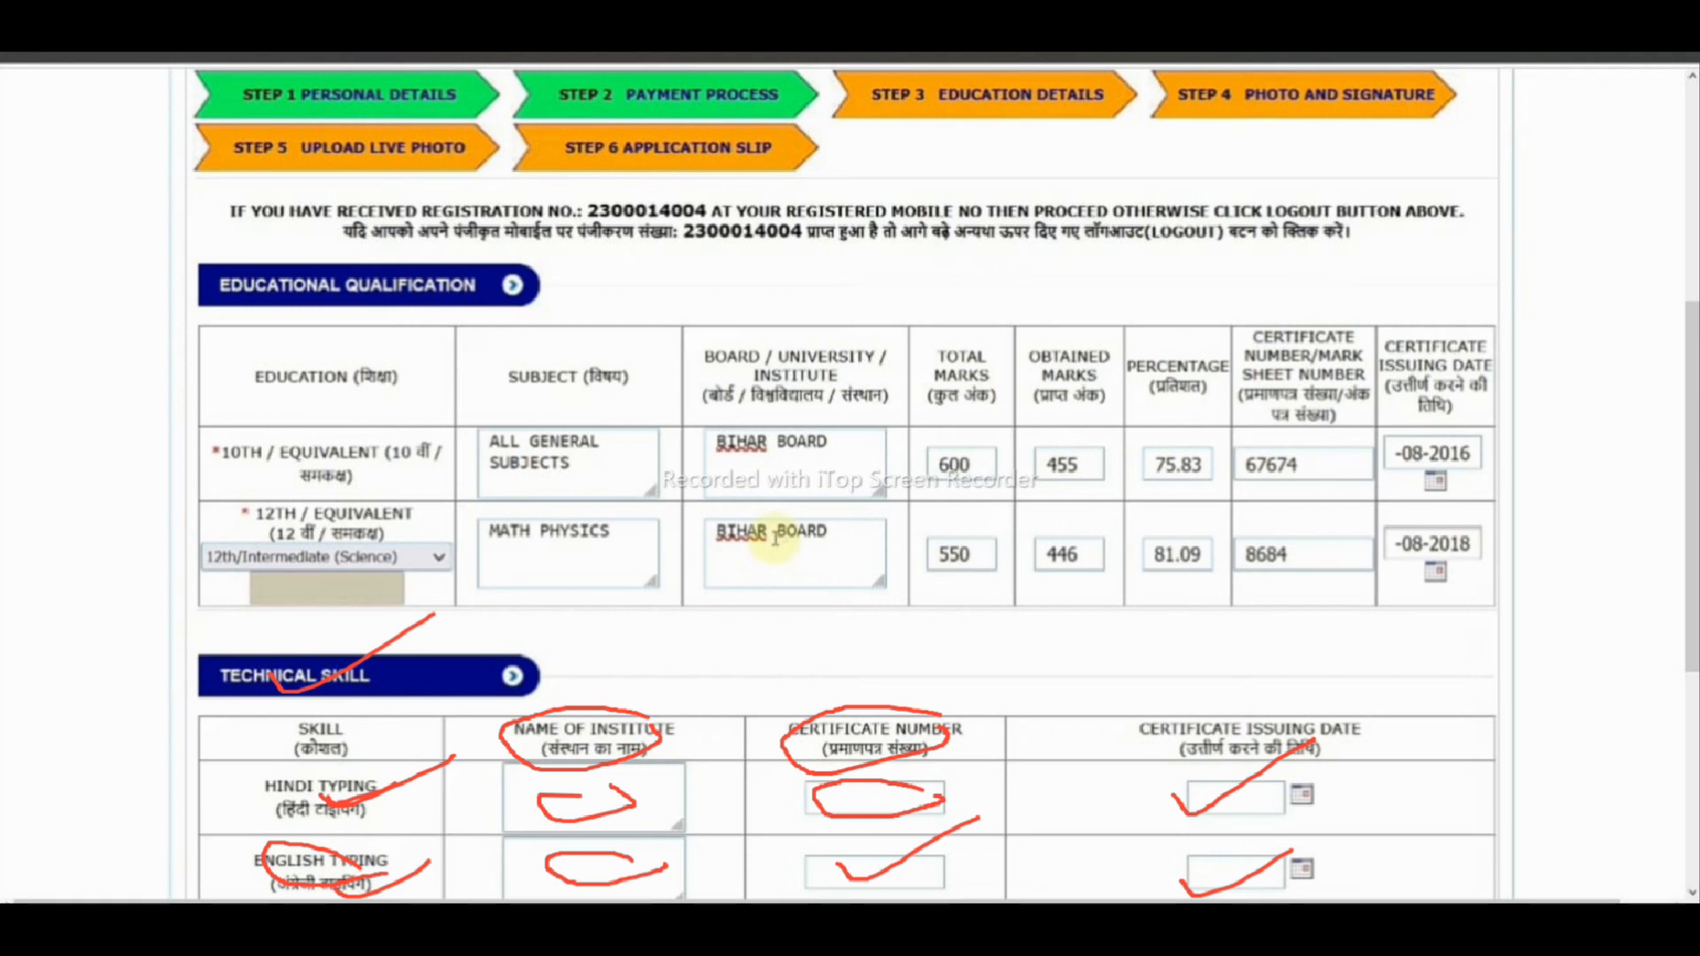
mouse_move(932, 504)
mouse_down()
mouse_move(930, 596)
mouse_move(1131, 527)
mouse_move(1180, 464)
mouse_up()
key(Escape)
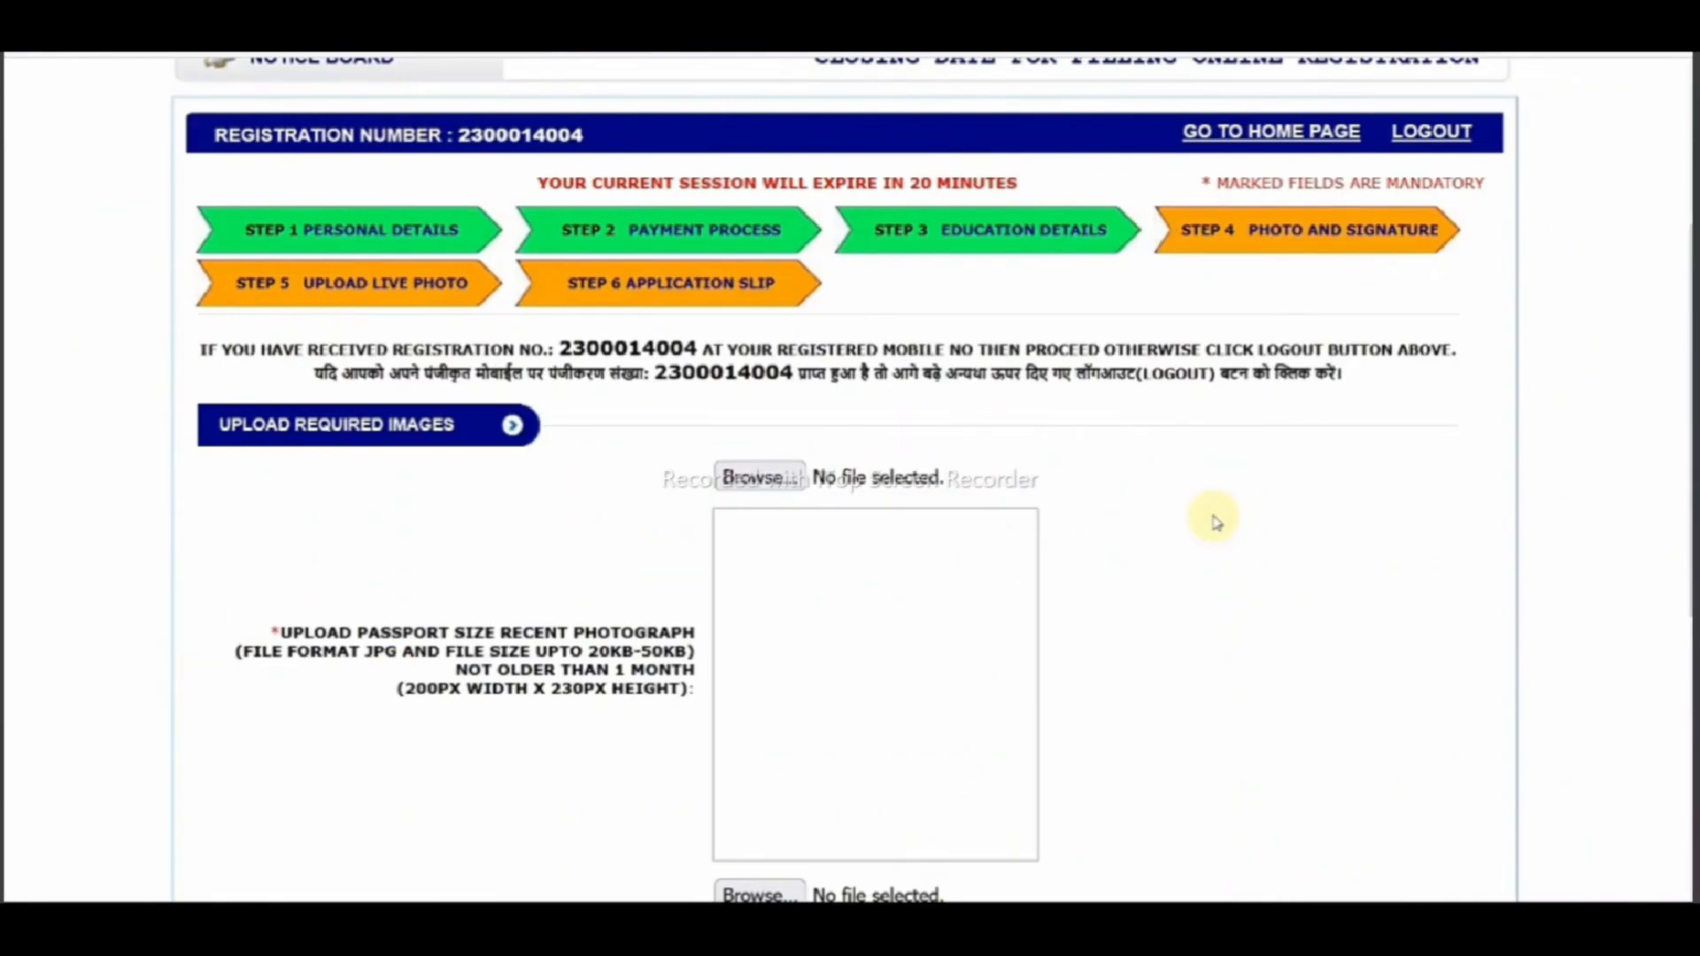
- Upload the 20–50 KB passport photo and signature, submit Step 4, and continue to Upload Live Photo
drag(921, 245, 1027, 184)
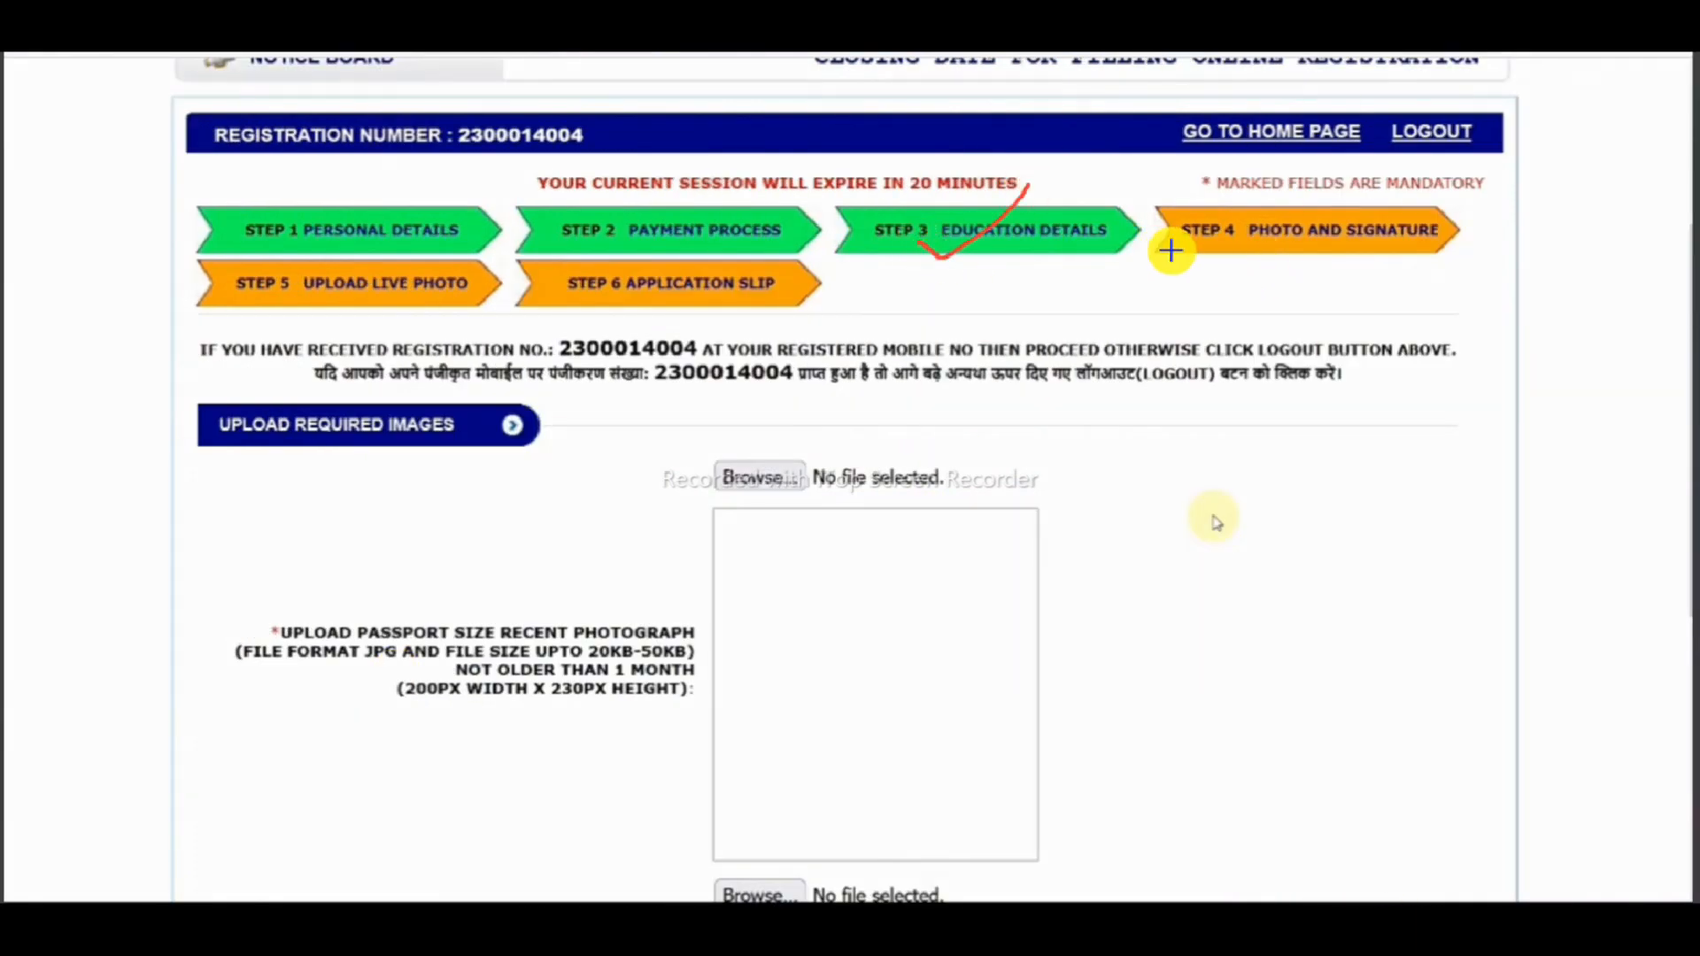
mouse_move(1429, 215)
mouse_down()
mouse_move(1290, 258)
mouse_move(1399, 212)
mouse_up()
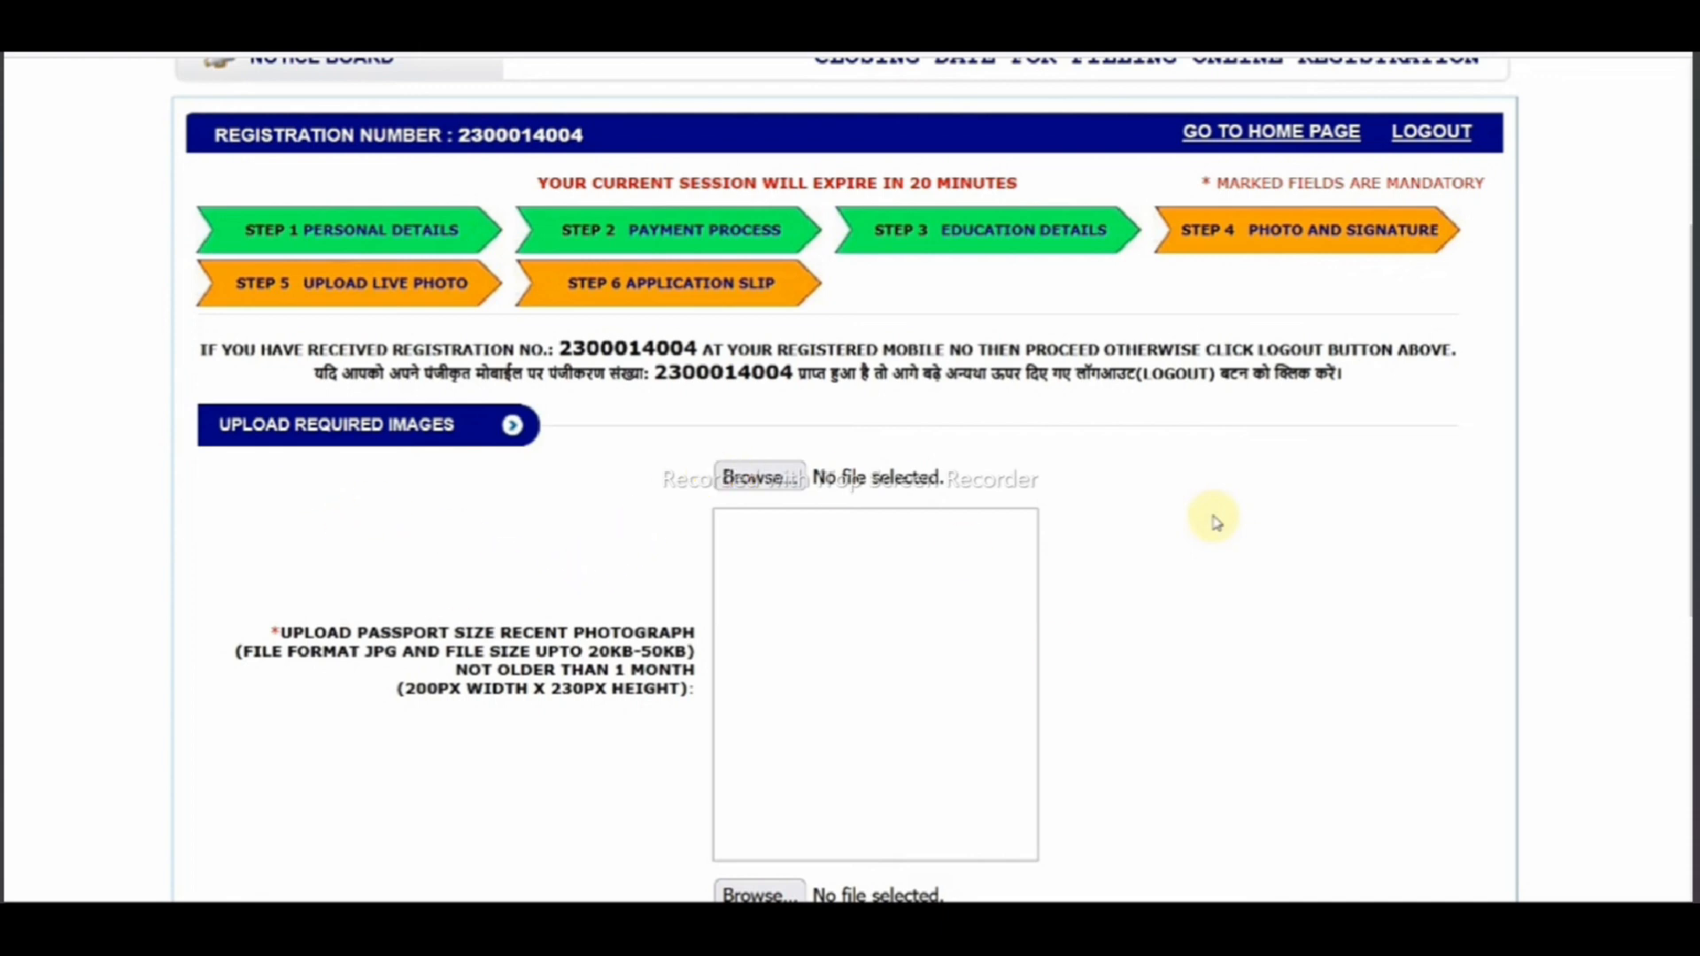
drag(282, 455, 411, 425)
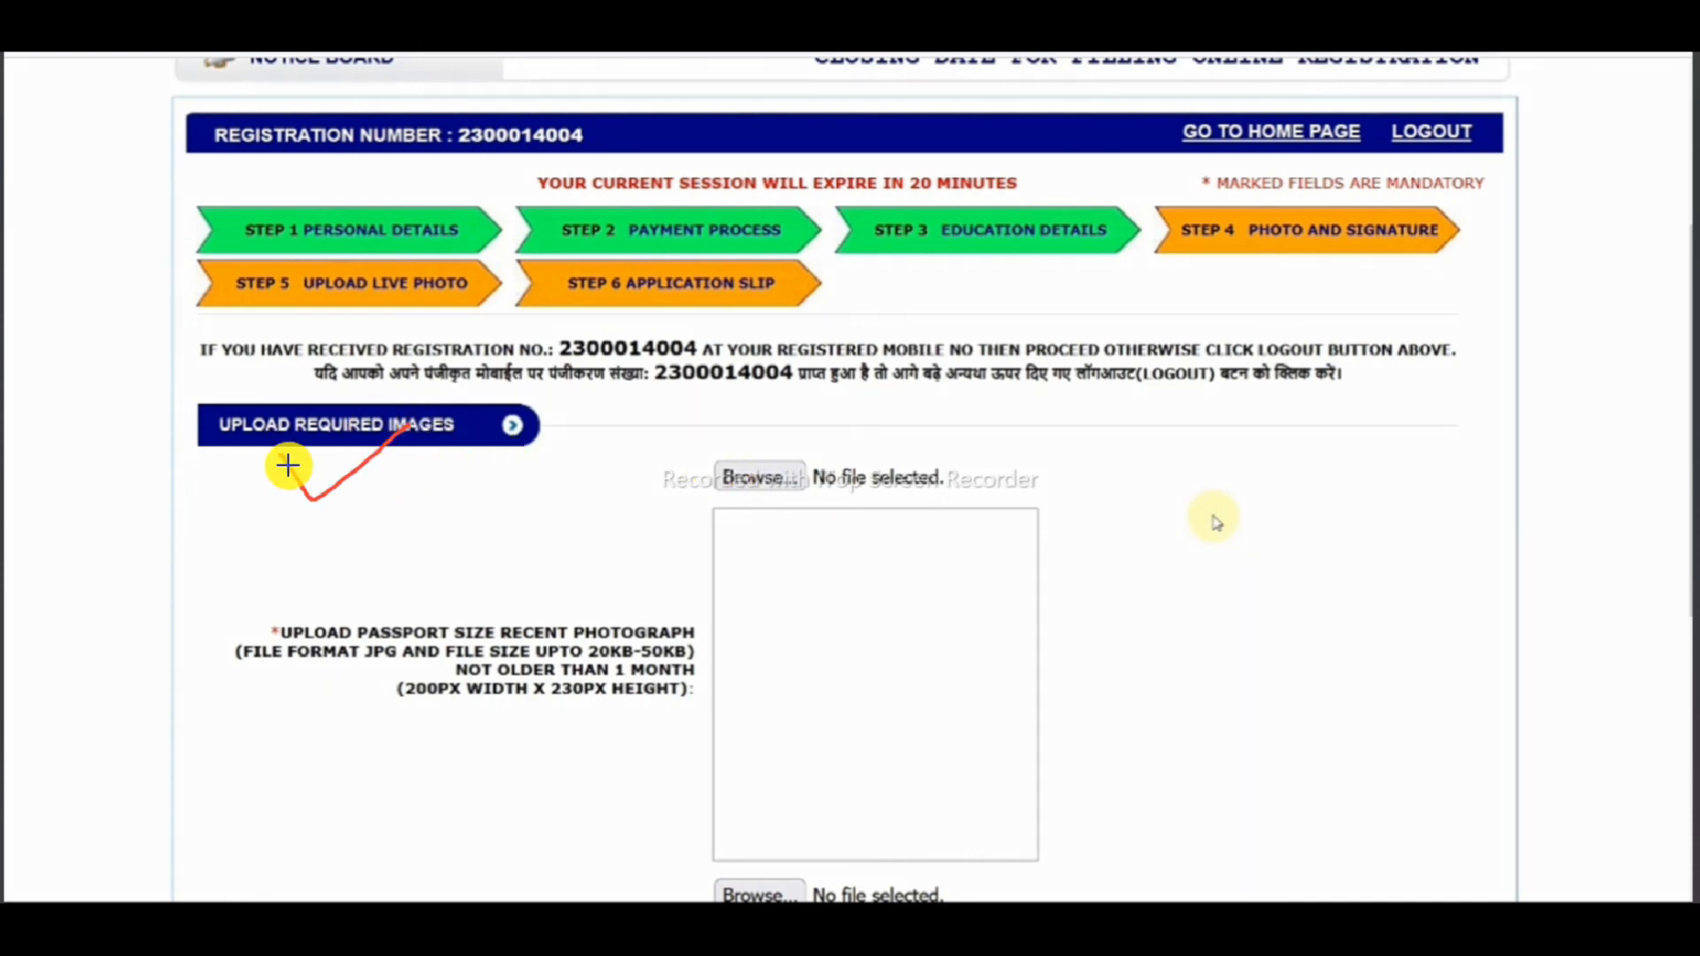
mouse_move(736, 428)
mouse_down()
mouse_move(783, 422)
mouse_move(688, 435)
mouse_up()
mouse_move(733, 659)
mouse_down()
mouse_move(771, 709)
mouse_move(974, 549)
mouse_up()
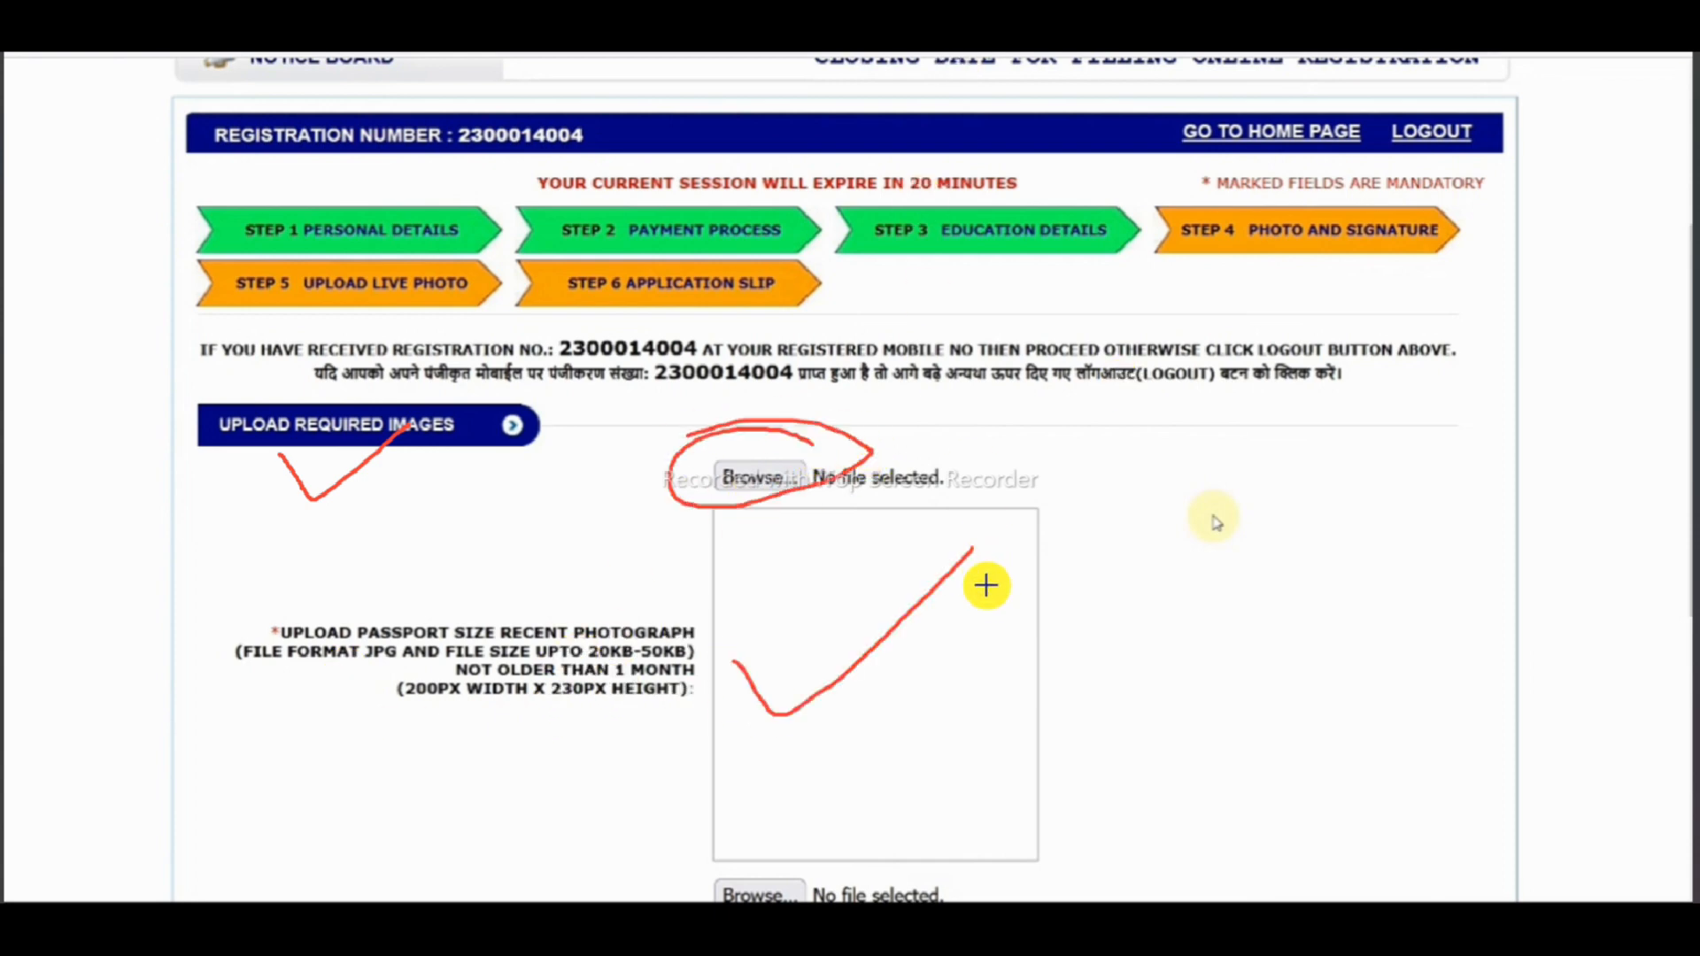
mouse_move(962, 671)
mouse_down()
mouse_move(1180, 599)
mouse_move(1290, 508)
mouse_move(1442, 524)
mouse_up()
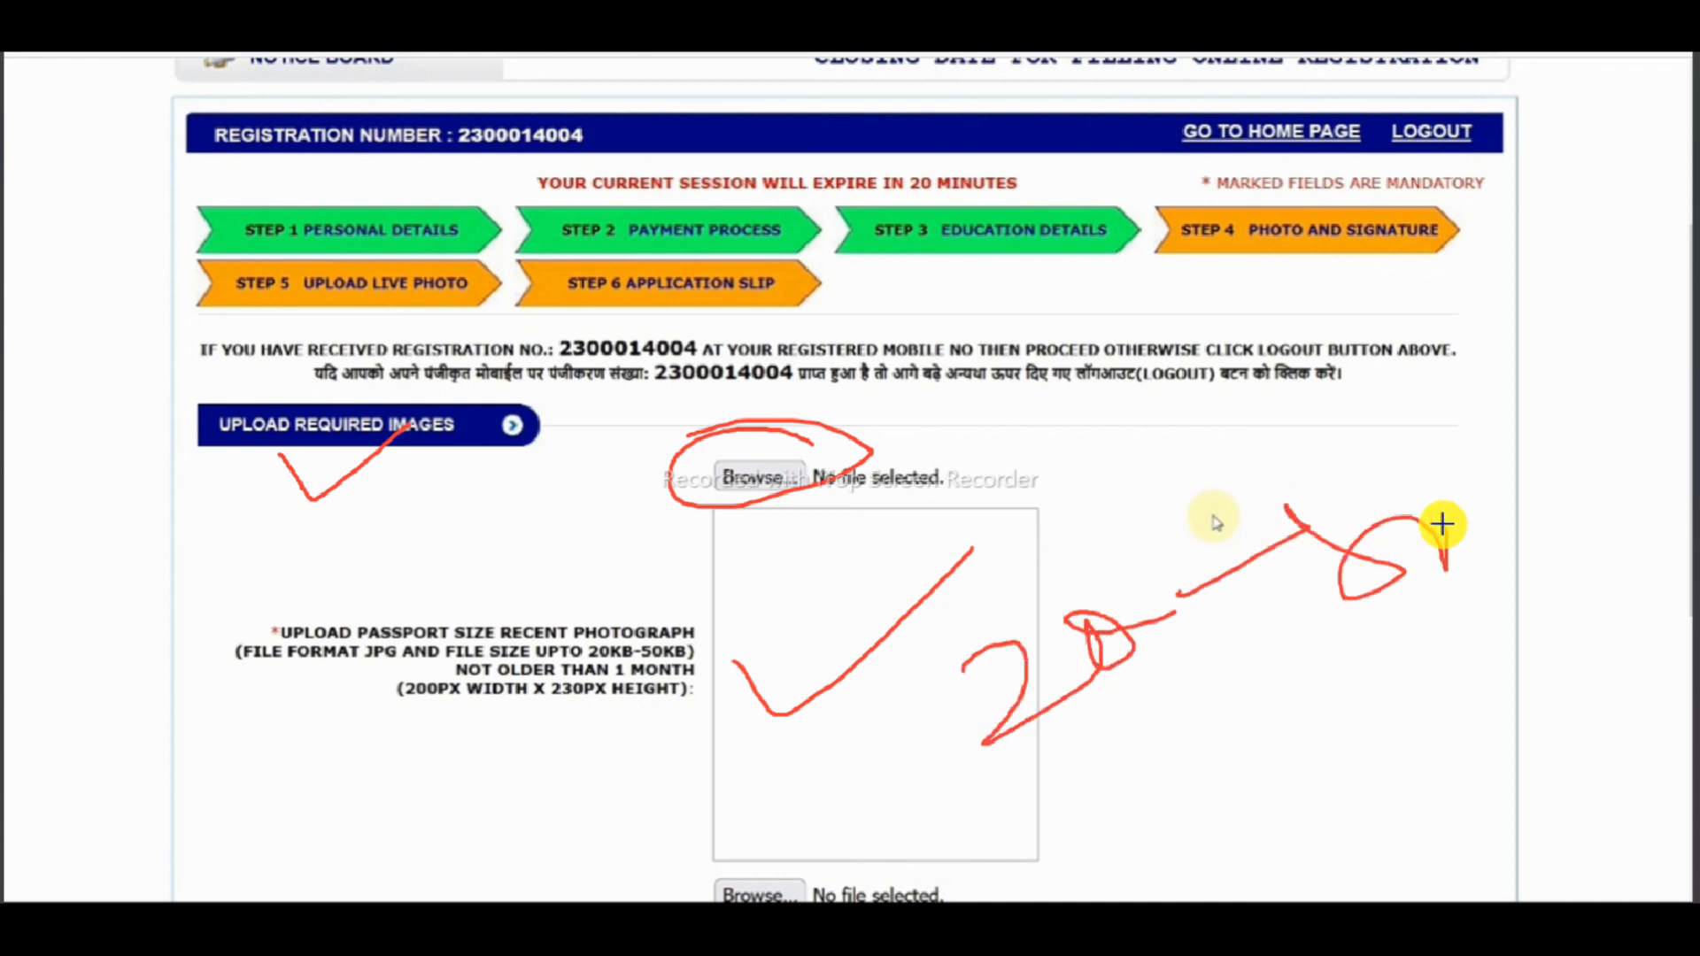
click(1090, 926)
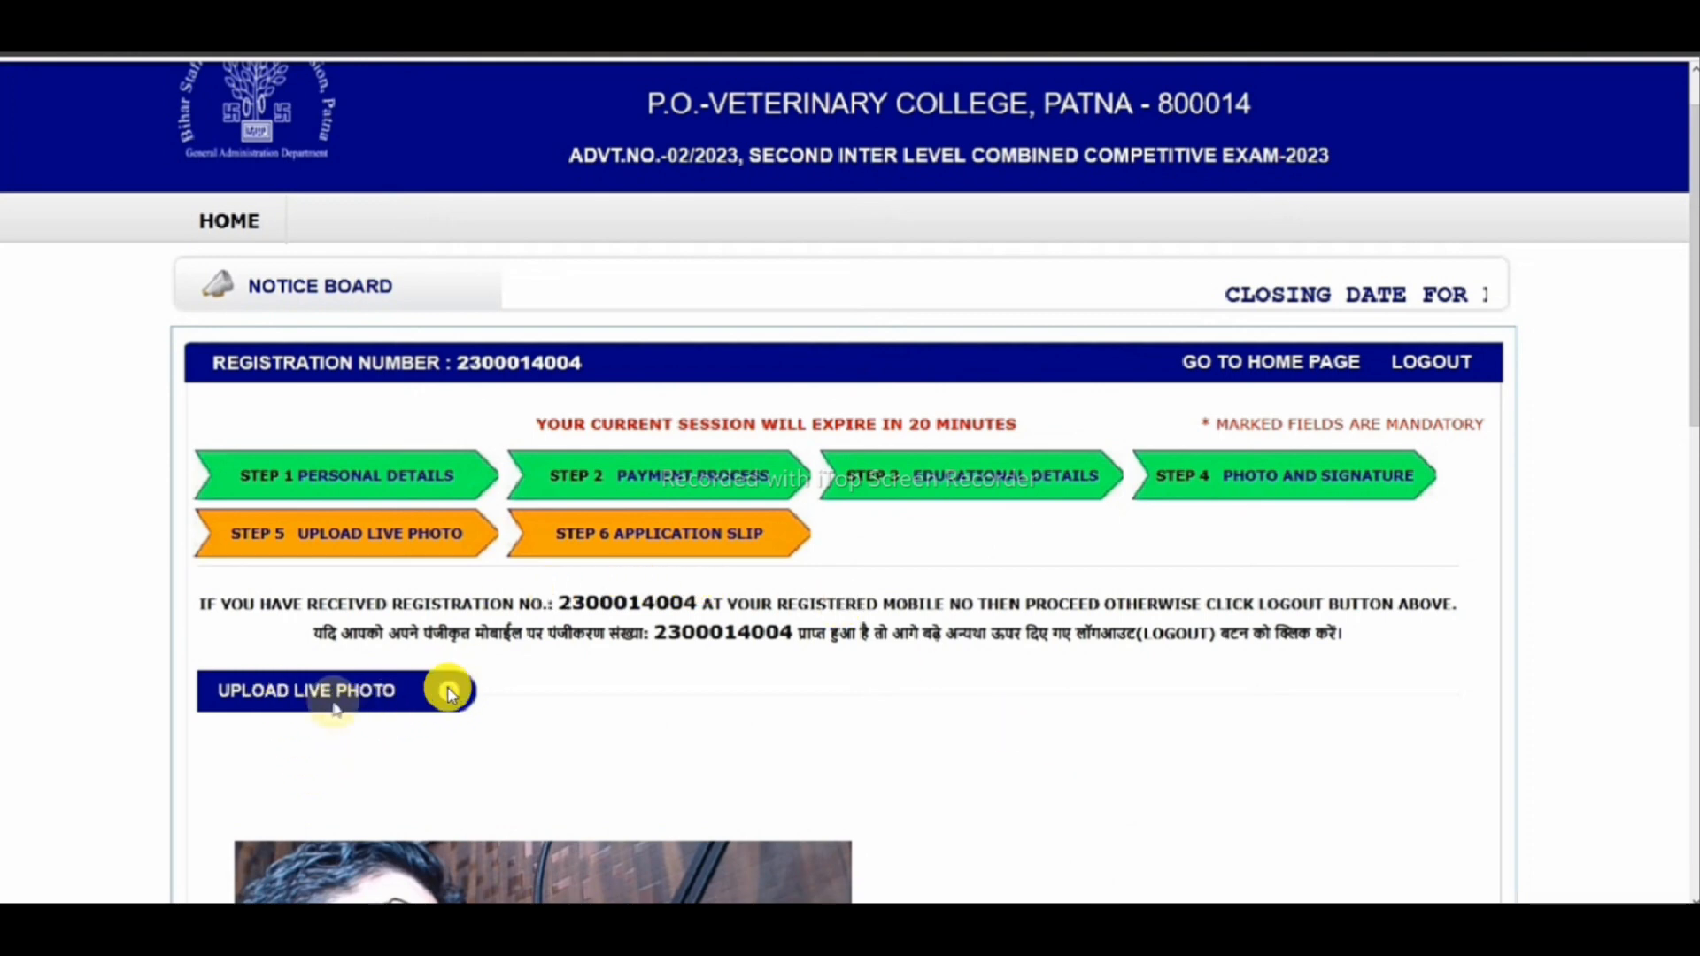
drag(1331, 511, 1436, 476)
mouse_move(1225, 474)
mouse_down()
mouse_move(1240, 493)
mouse_move(1368, 446)
mouse_up()
key(Escape)
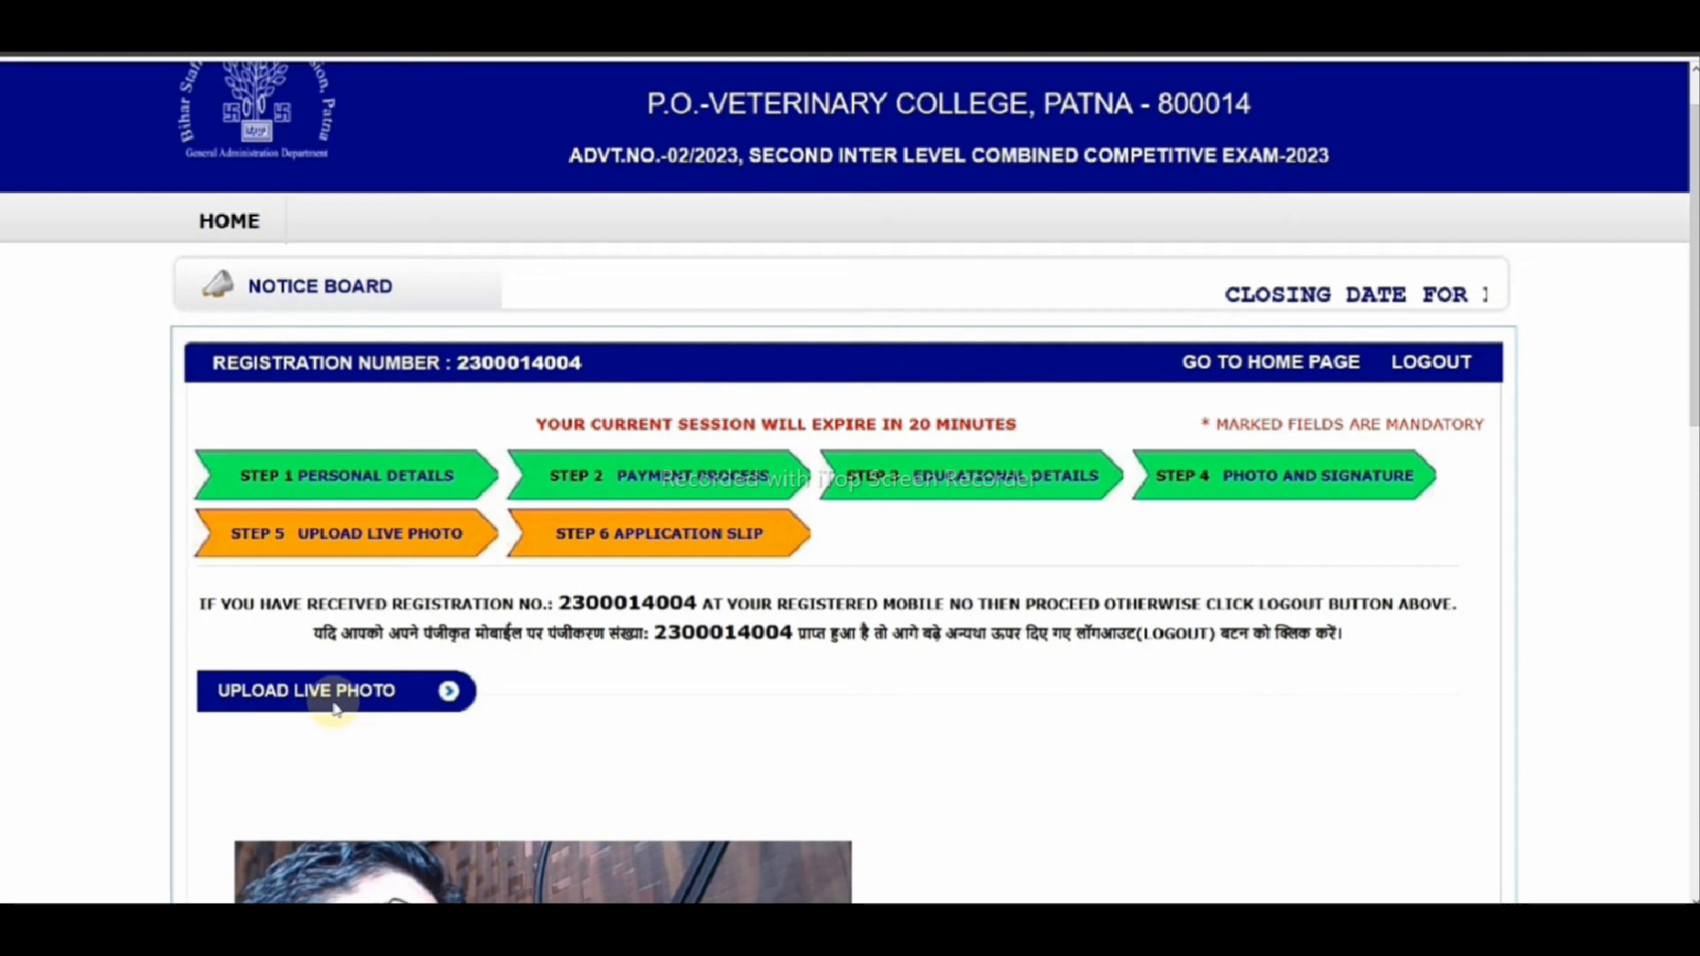
drag(455, 703, 343, 708)
key(Escape)
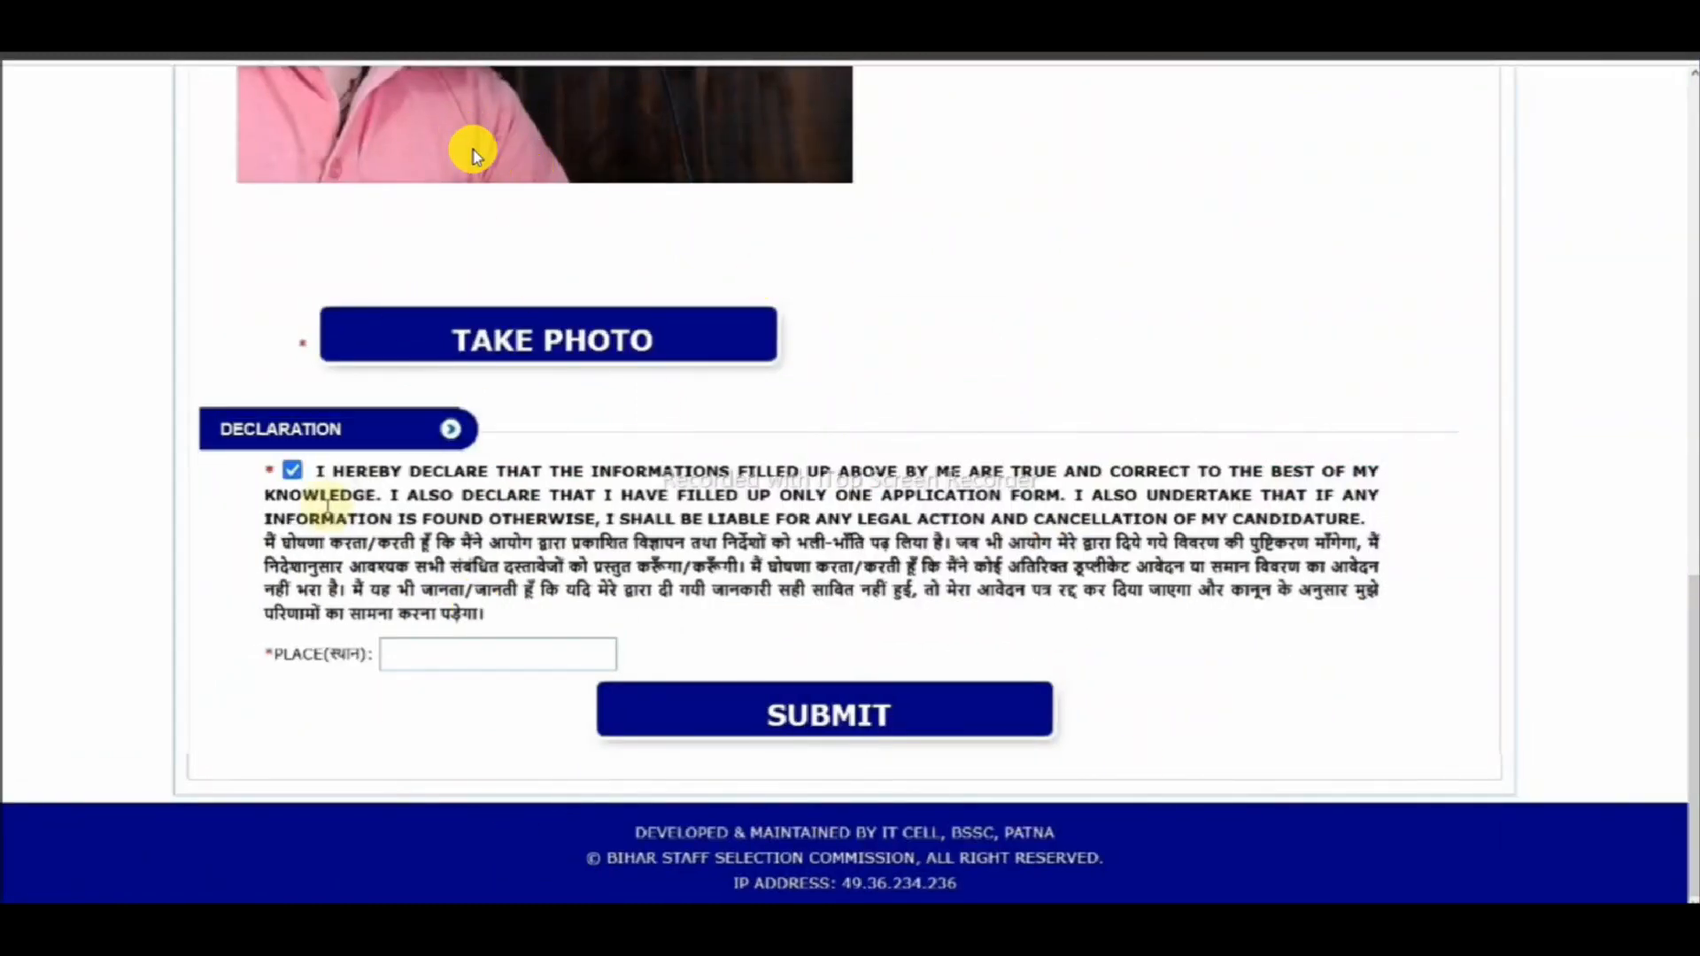
mouse_move(708, 190)
mouse_down()
mouse_move(839, 209)
mouse_move(900, 168)
mouse_up()
drag(398, 124, 425, 163)
drag(546, 133, 691, 102)
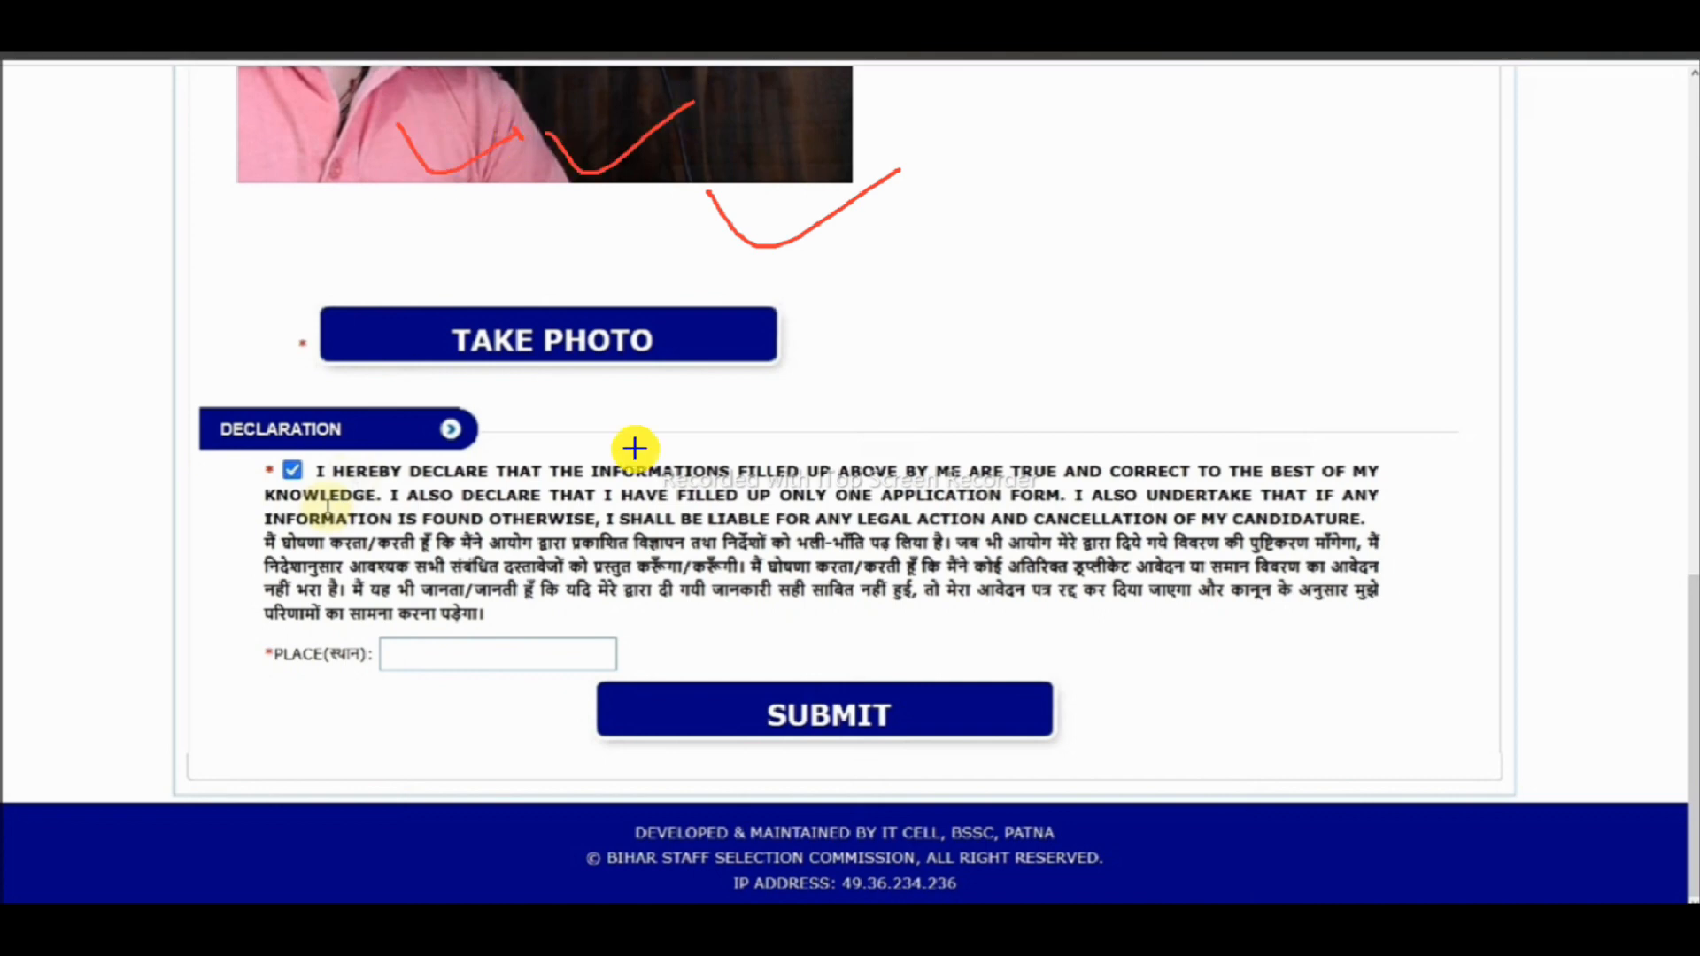
mouse_move(609, 304)
mouse_down()
mouse_move(529, 372)
mouse_move(323, 298)
mouse_up()
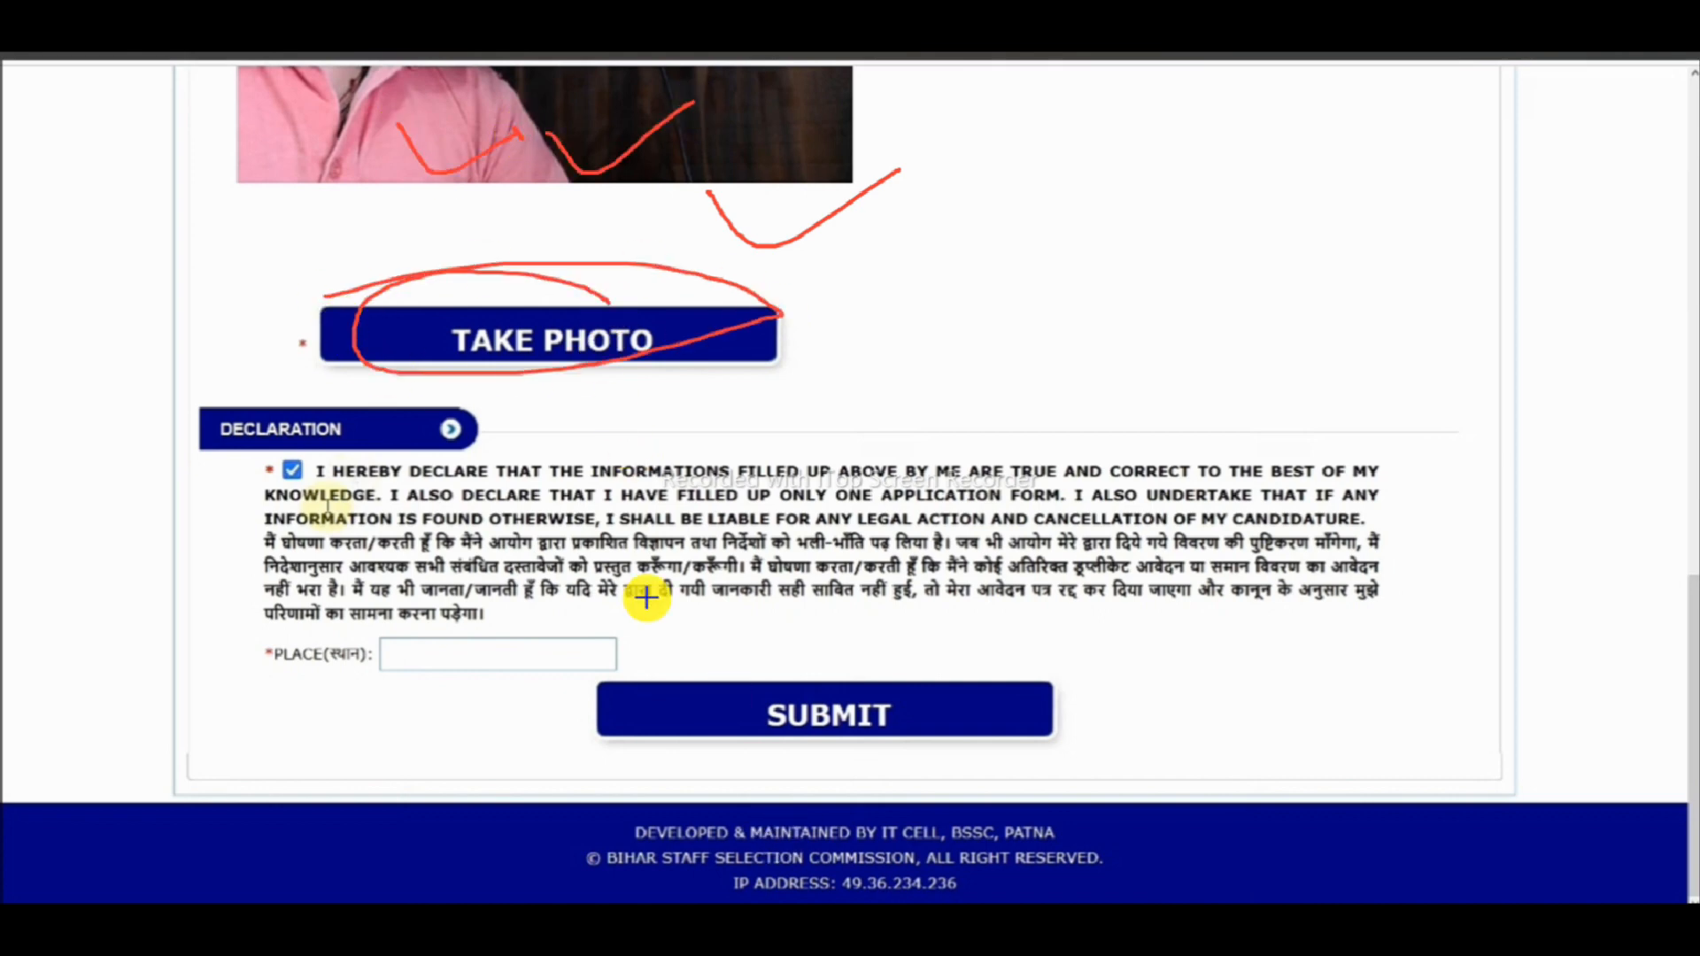
mouse_move(252, 464)
mouse_down()
mouse_move(326, 469)
mouse_move(250, 462)
mouse_up()
mouse_move(306, 676)
mouse_down()
mouse_move(412, 652)
mouse_move(298, 683)
mouse_move(319, 702)
mouse_up()
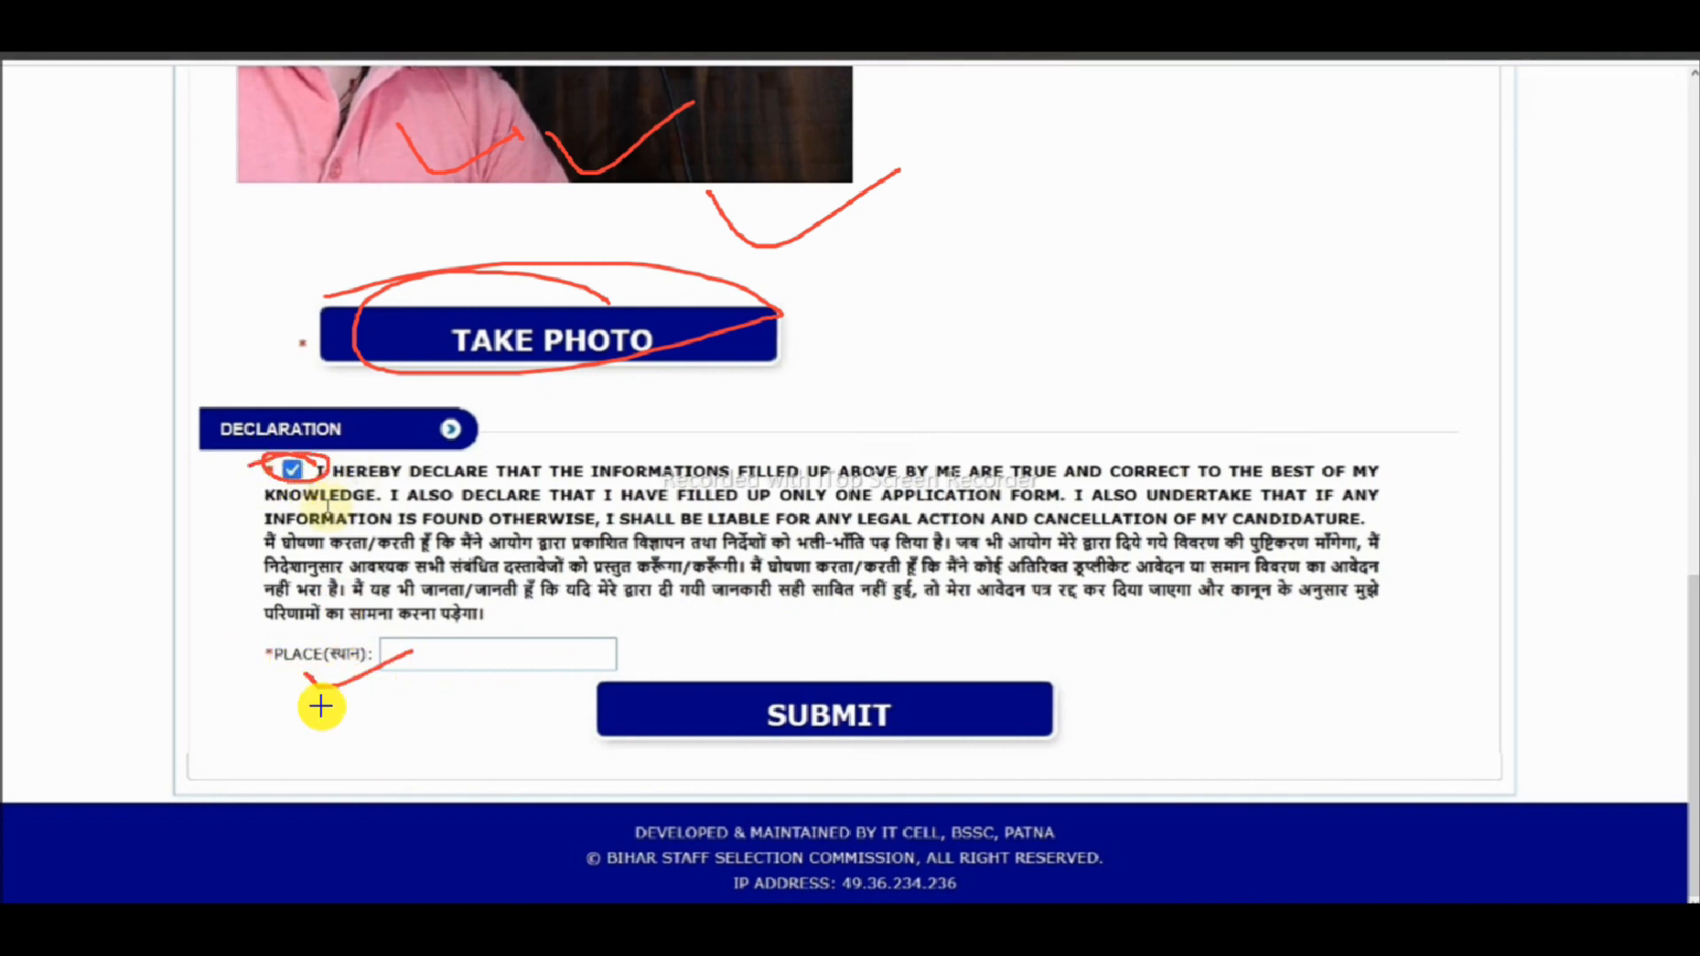
mouse_move(836, 677)
mouse_down()
mouse_move(770, 729)
mouse_move(872, 589)
mouse_up()
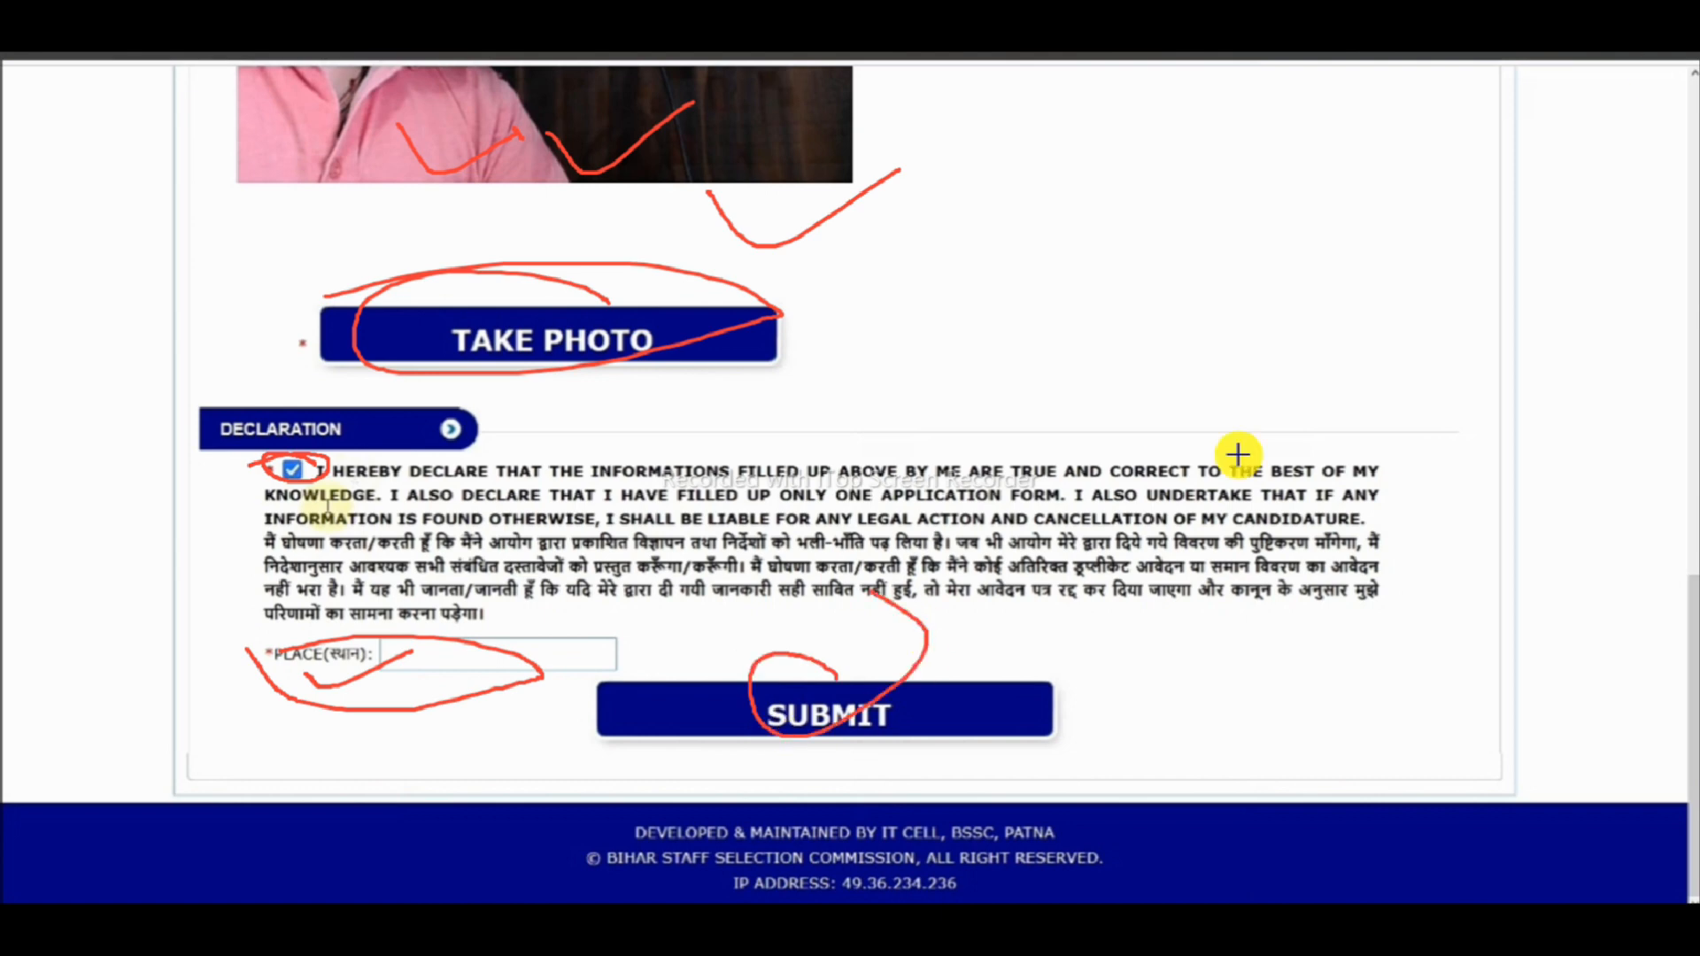
click(5, 582)
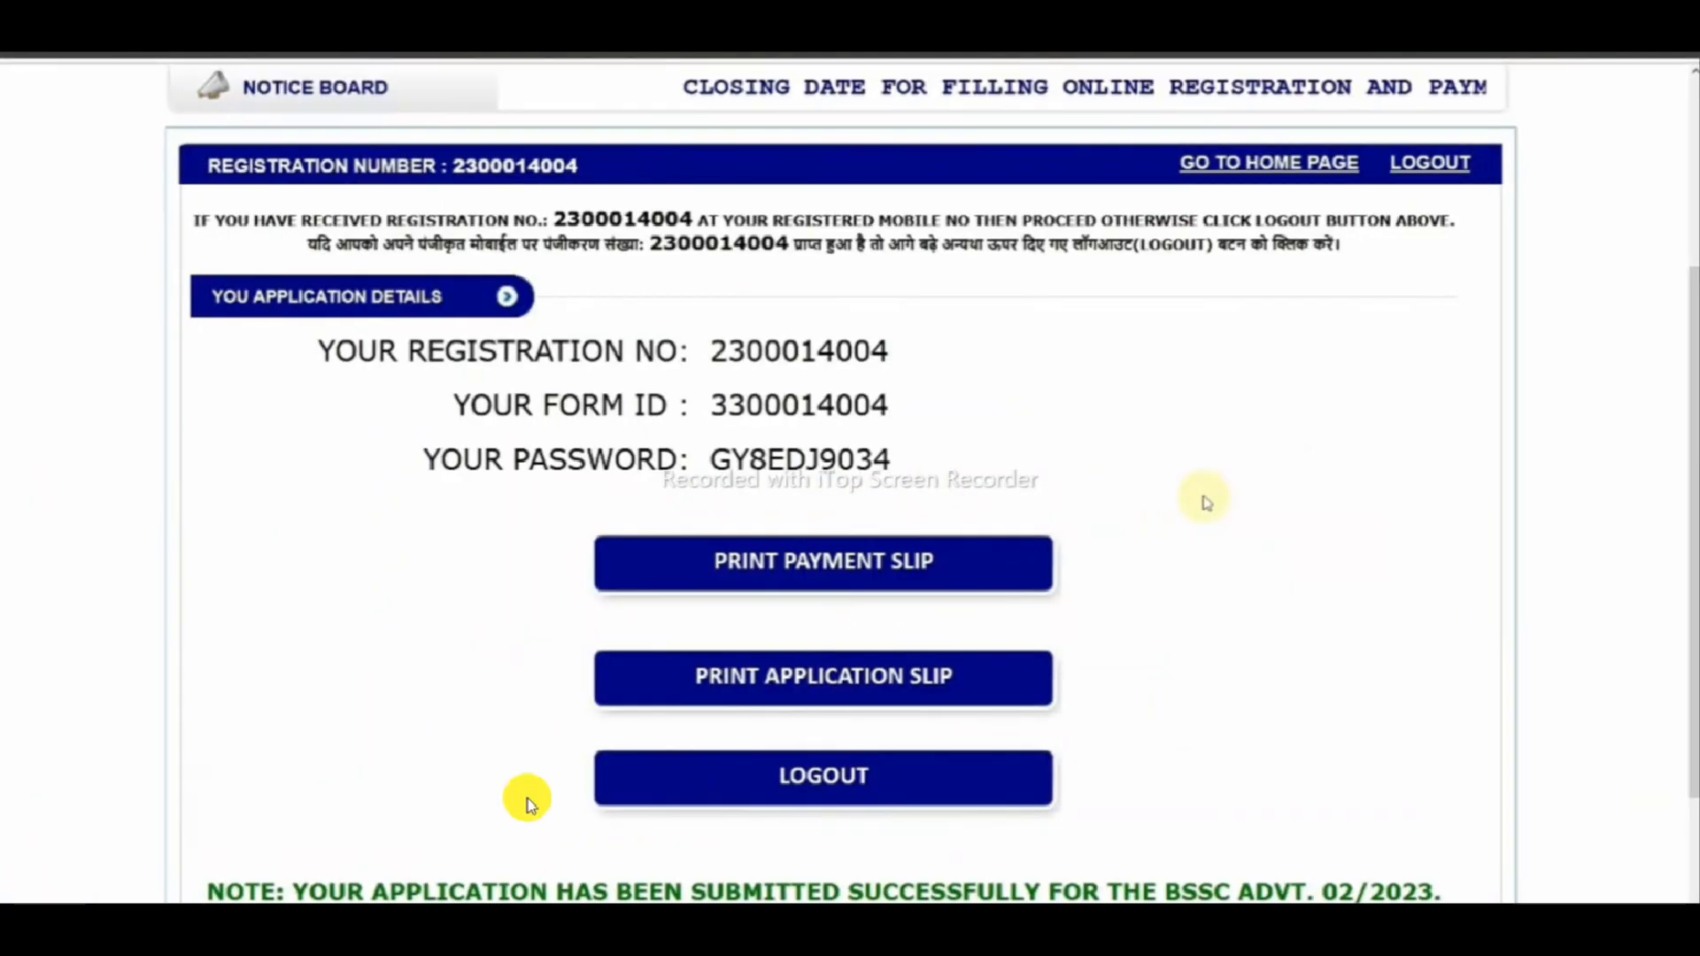
- Enter the place and submit the Advt. 02/2023 form, then review the registration number, form ID and password
drag(844, 363, 998, 332)
drag(834, 427, 1029, 329)
drag(504, 497, 655, 429)
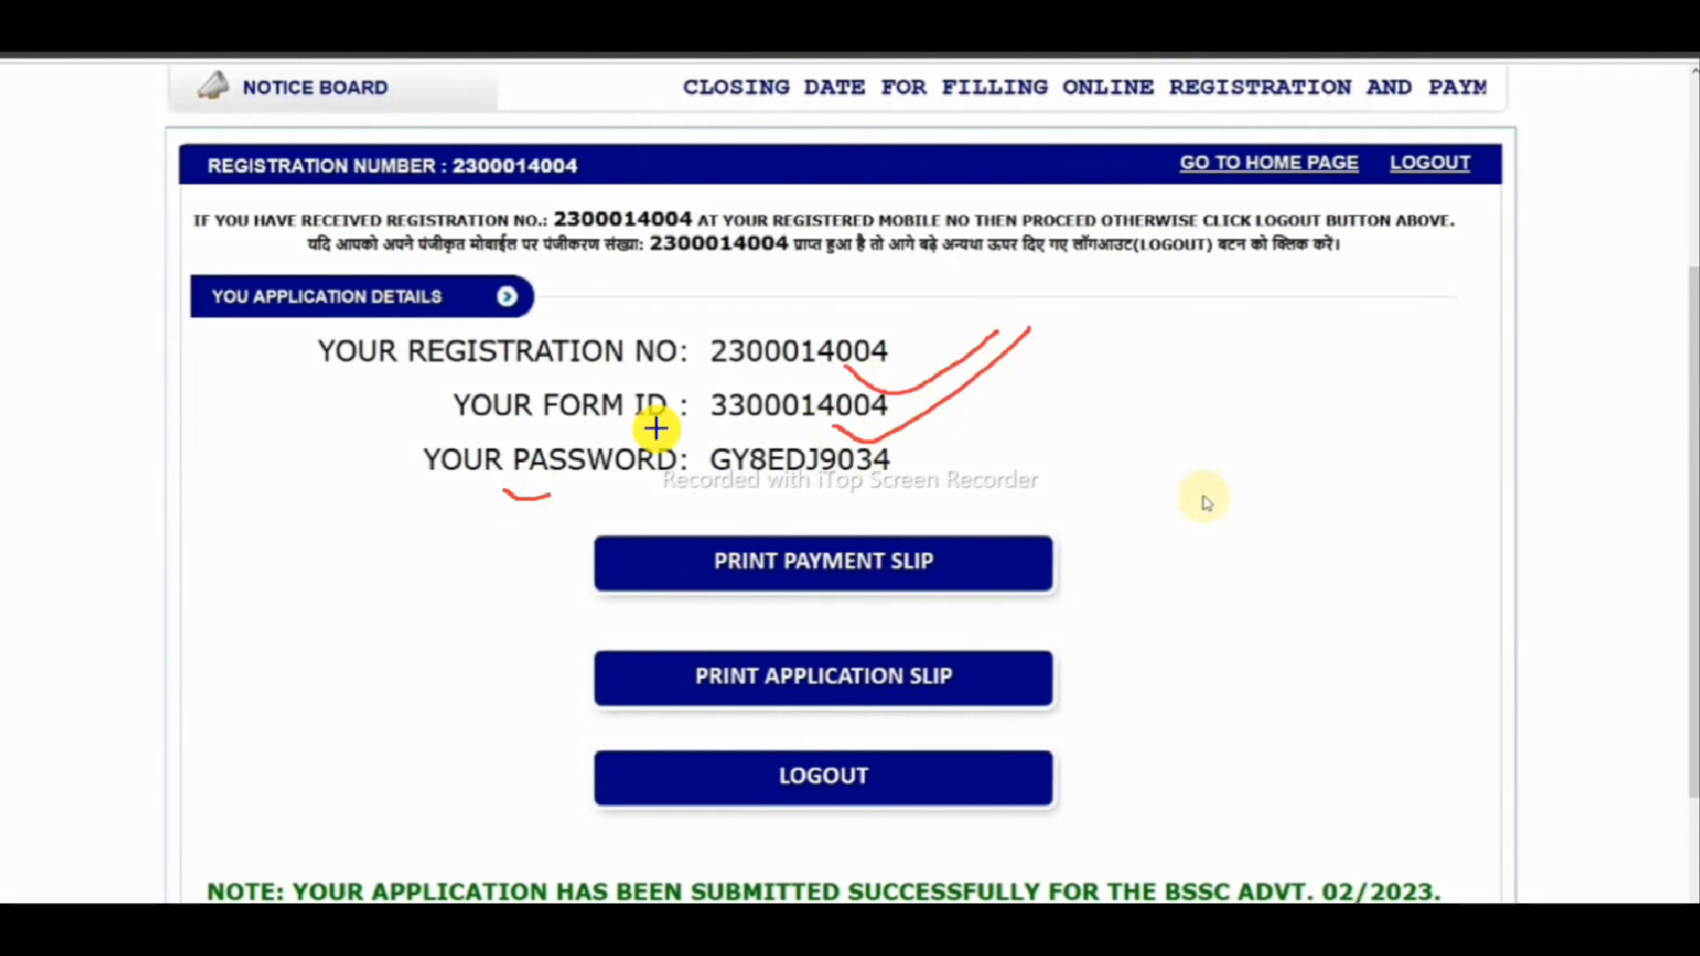
mouse_move(826, 526)
mouse_down()
mouse_move(827, 569)
mouse_move(938, 529)
mouse_up()
mouse_move(922, 660)
mouse_down()
mouse_move(665, 733)
mouse_move(960, 673)
mouse_up()
mouse_move(879, 764)
mouse_down()
mouse_move(842, 823)
mouse_move(863, 722)
mouse_up()
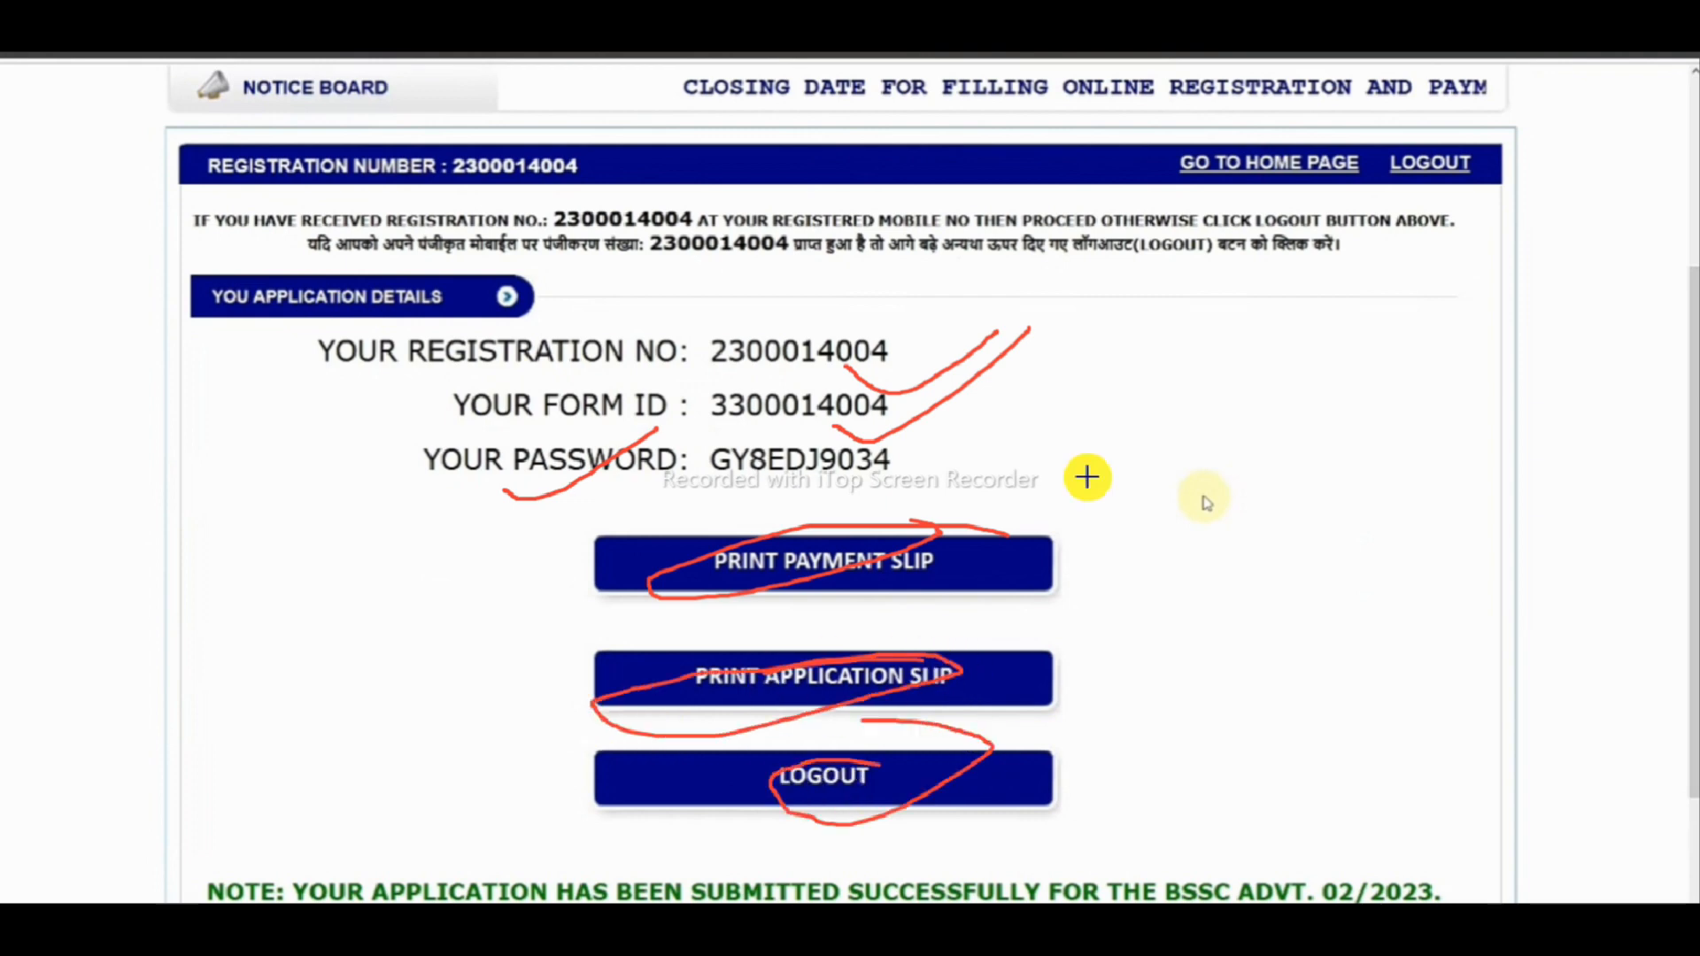
key(Escape)
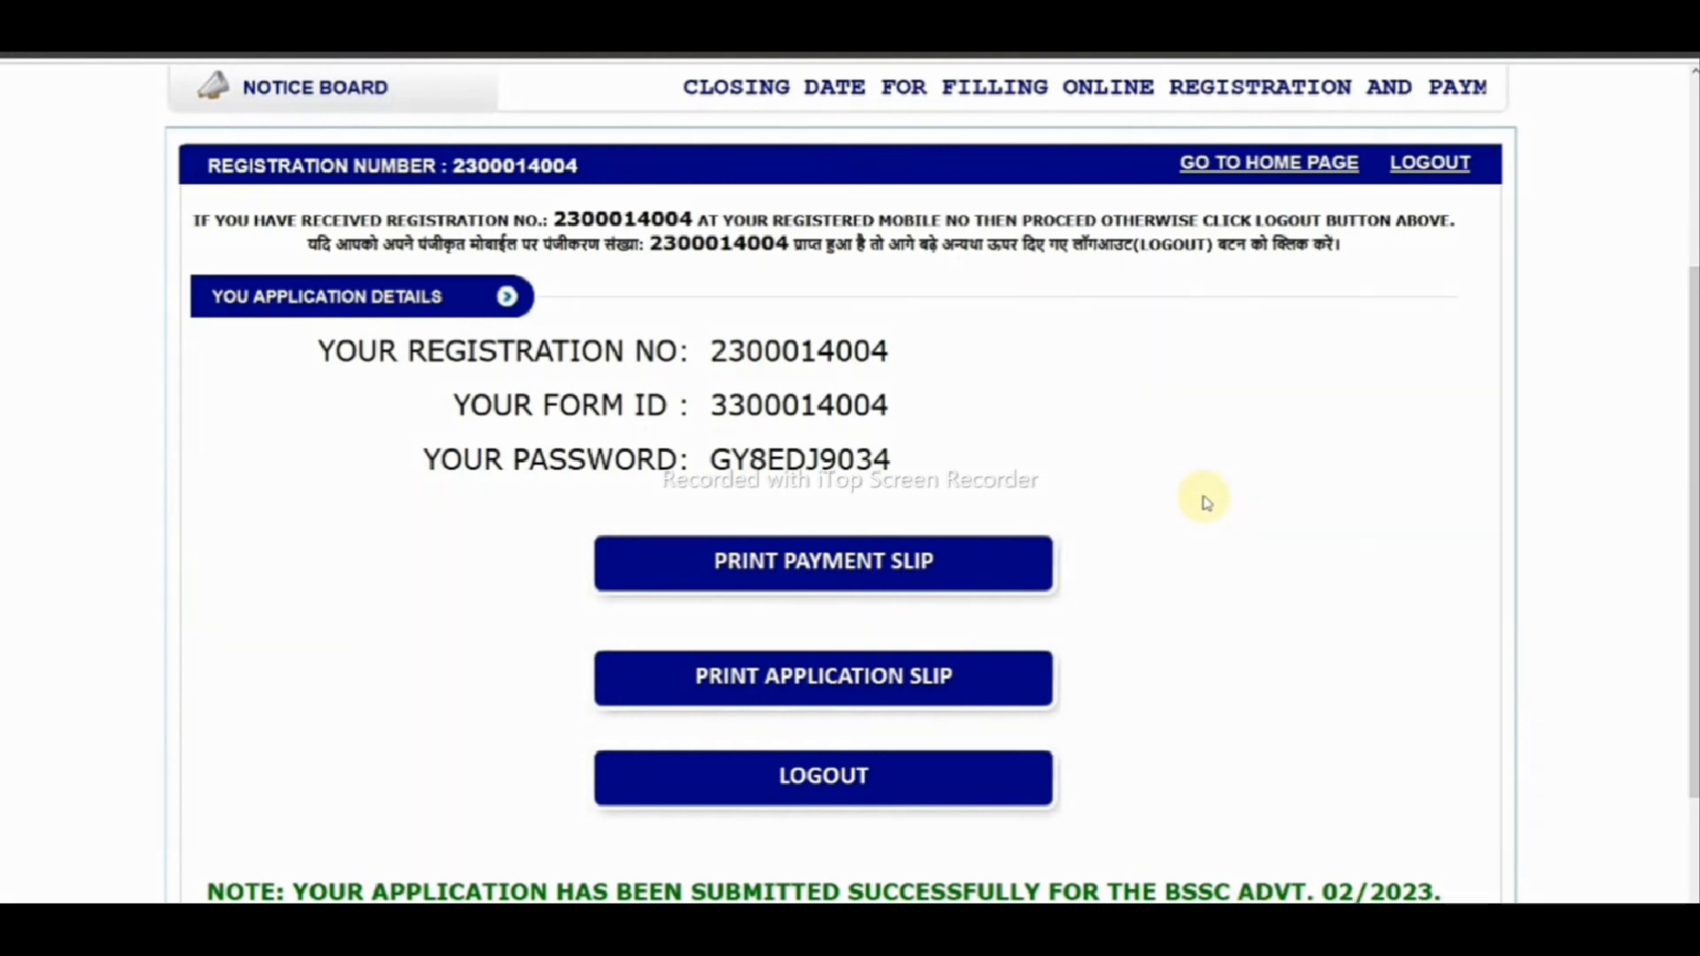
drag(828, 689, 1074, 609)
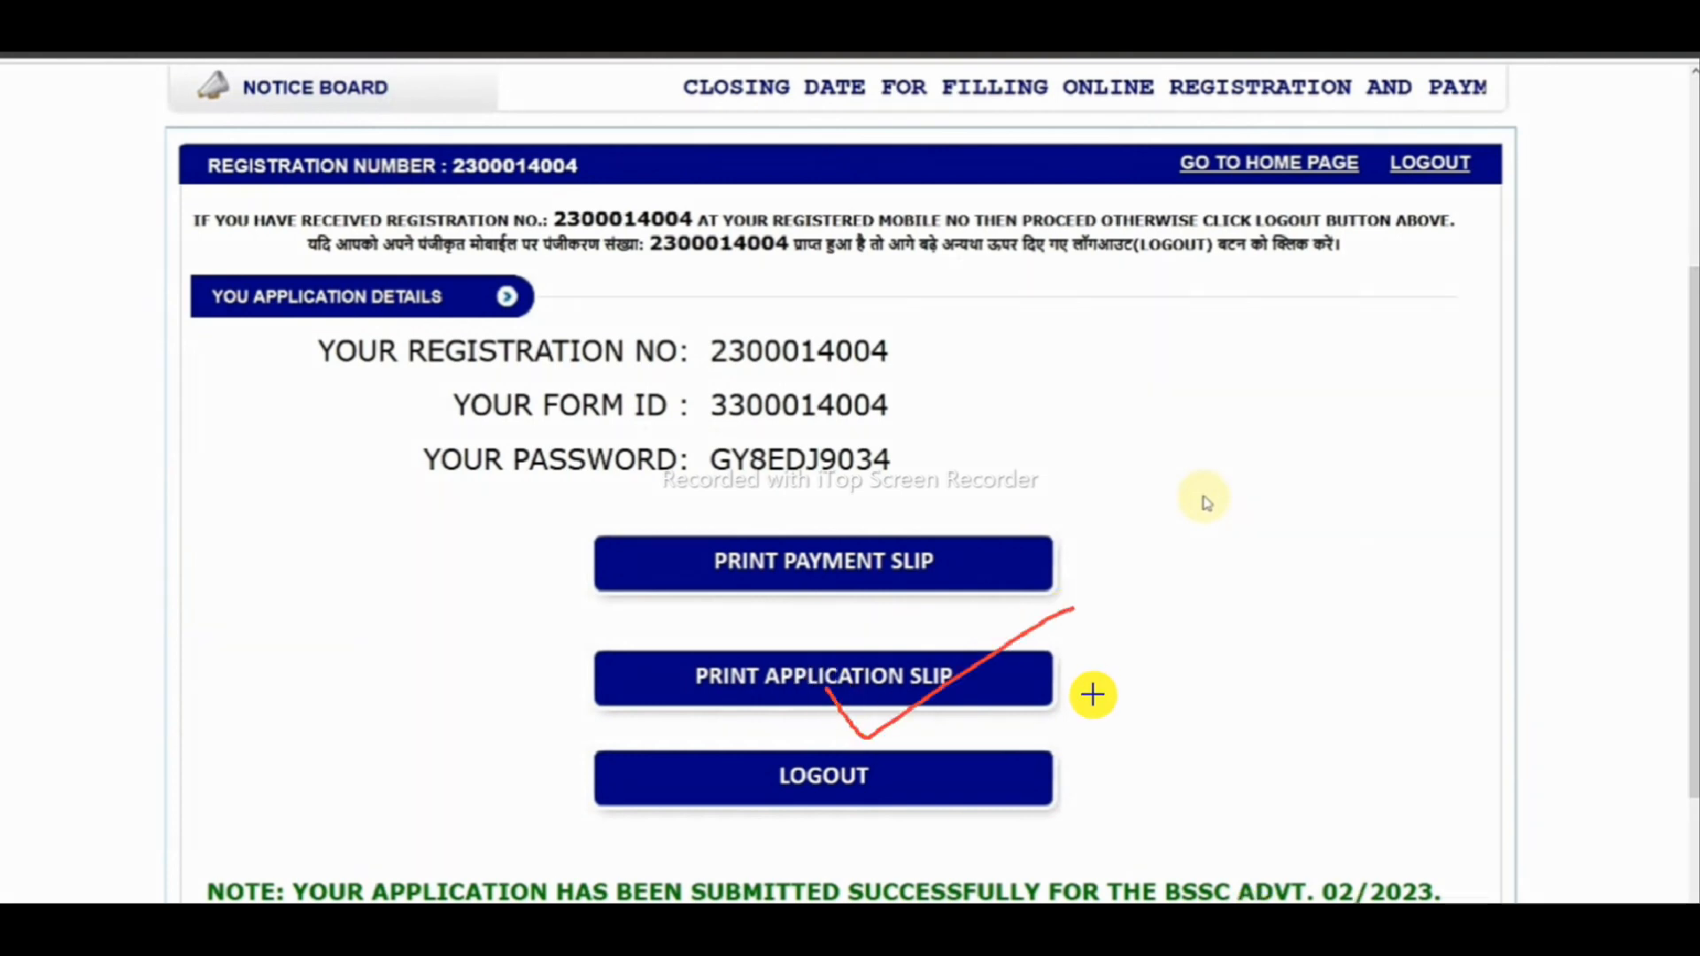